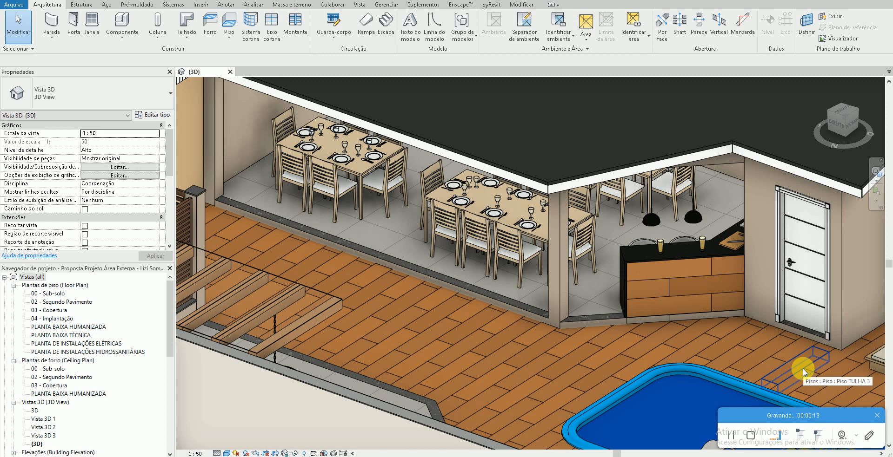
- Open the PLANTA BAIXA HUMANIZADA floor plan at the party hall's dining area
{"action": "scroll", "coordinate": [430, 236], "scroll_direction": "up", "scroll_amount": 1}
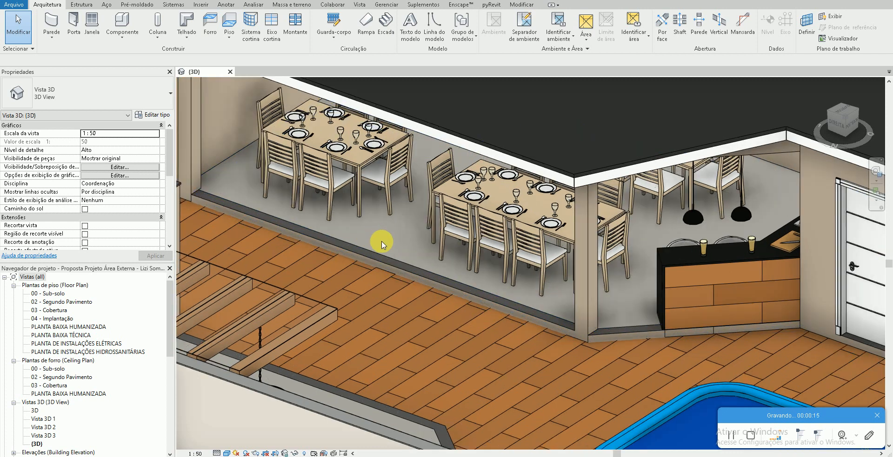
{"action": "scroll", "coordinate": [408, 295], "scroll_direction": "up", "scroll_amount": 1}
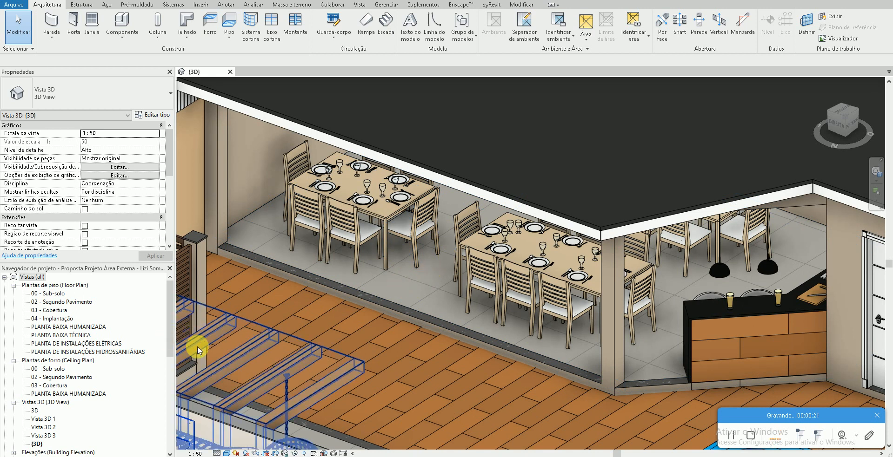
{"action": "scroll", "coordinate": [421, 290], "scroll_direction": "up", "scroll_amount": 1}
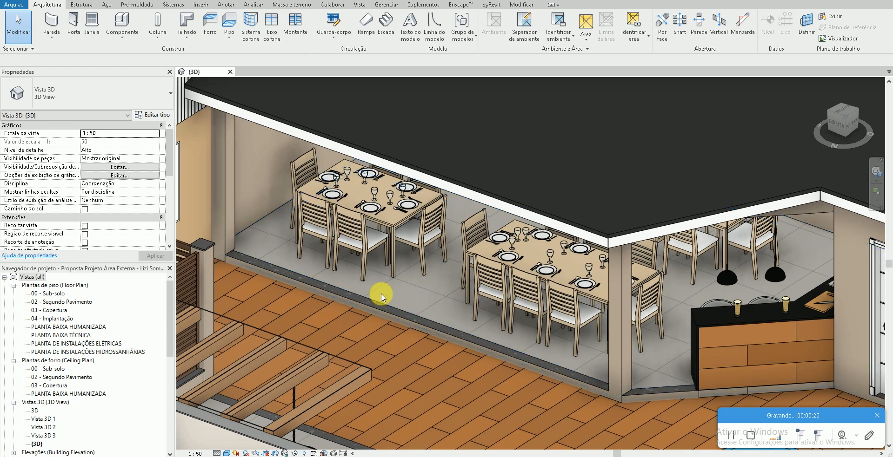
{"action": "double_click", "coordinate": [72, 327]}
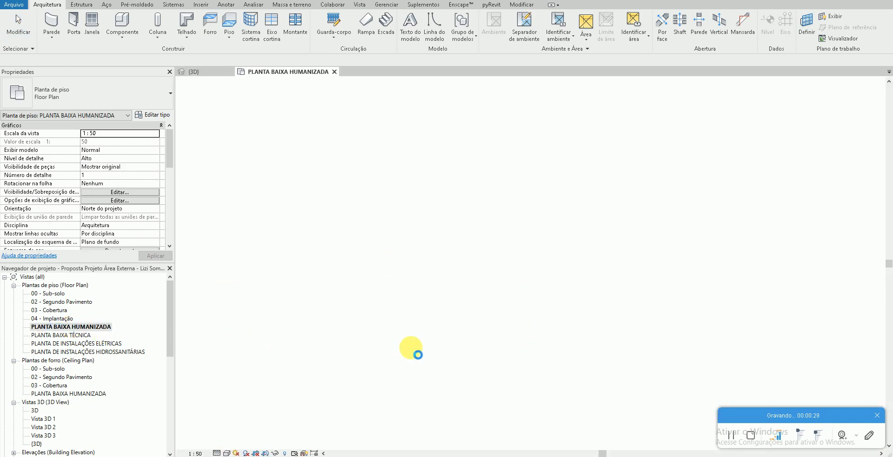
{"action": "scroll", "coordinate": [476, 235], "scroll_direction": "up", "scroll_amount": 5}
{"action": "scroll", "coordinate": [430, 264], "scroll_direction": "up", "scroll_amount": 5}
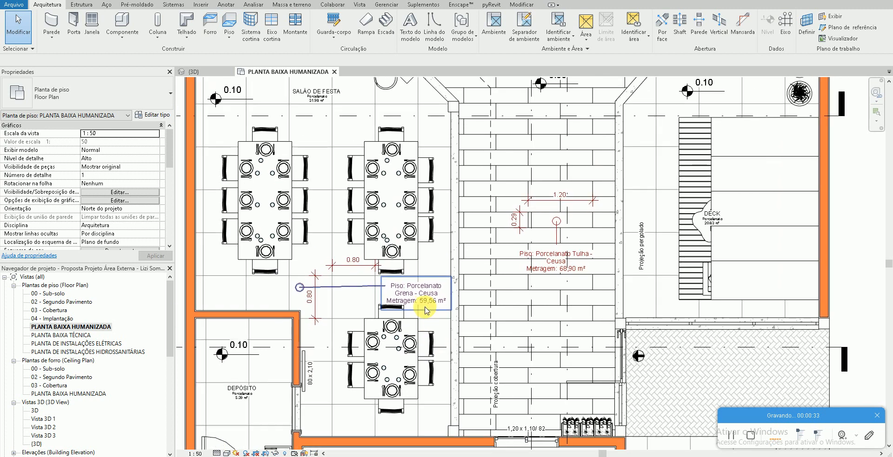
- Start a new wall using the curtain wall type Pele de Vidro 3
{"action": "left_click", "coordinate": [51, 29]}
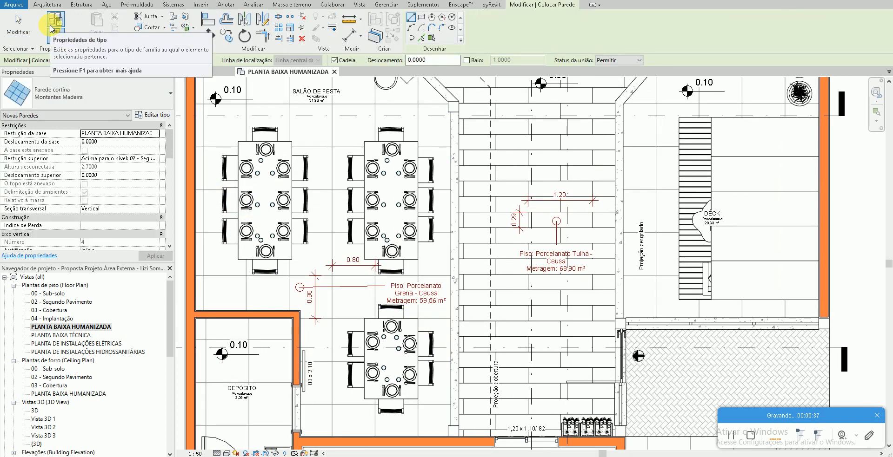
{"action": "left_click", "coordinate": [47, 103]}
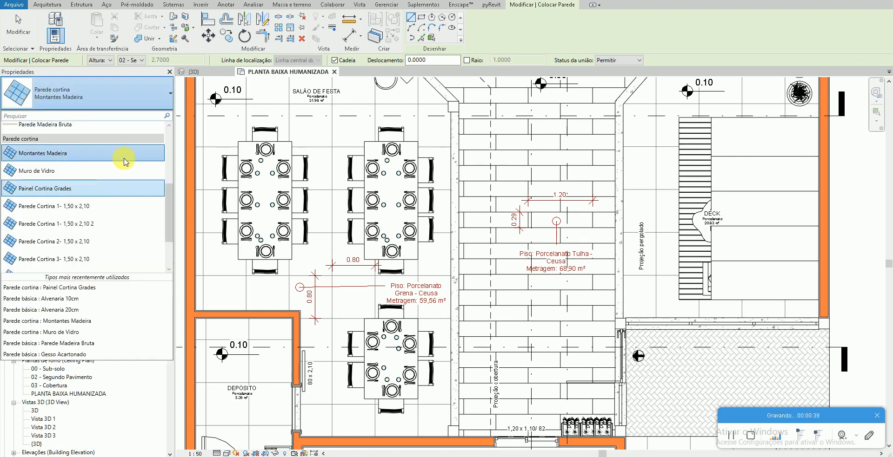
{"action": "scroll", "coordinate": [95, 162], "scroll_direction": "down", "scroll_amount": 3}
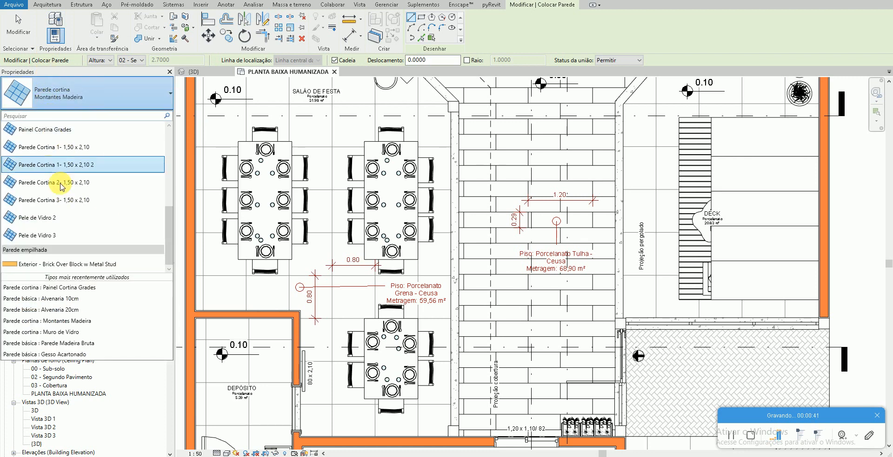
{"action": "scroll", "coordinate": [86, 205], "scroll_direction": "up", "scroll_amount": 1}
{"action": "scroll", "coordinate": [89, 221], "scroll_direction": "down", "scroll_amount": 1}
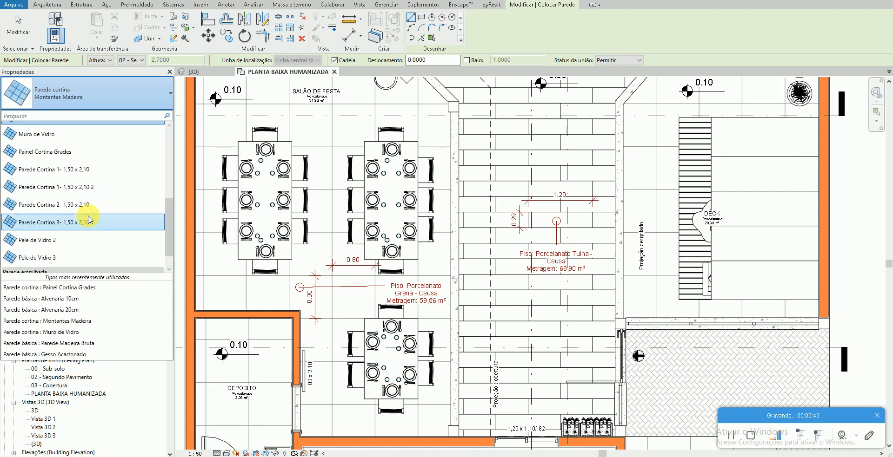
{"action": "left_click", "coordinate": [86, 257]}
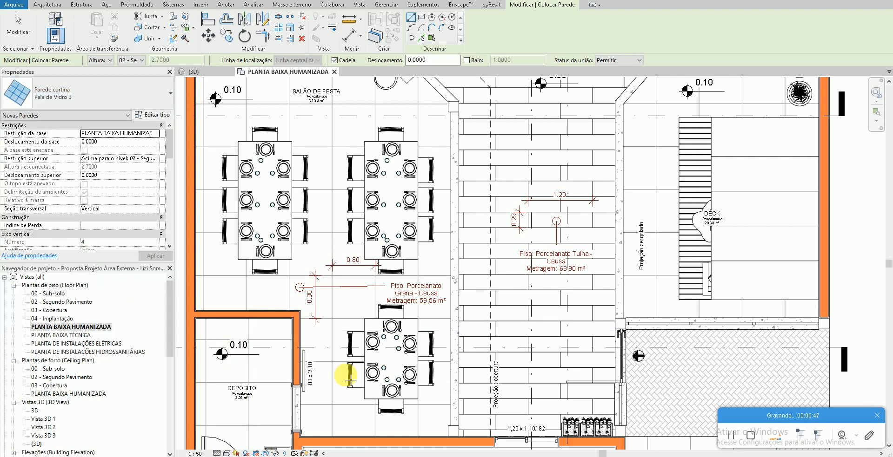
- Draw the glass curtain wall along the sill between the two columns on the party hall's open side facing the plank floor
{"action": "scroll", "coordinate": [458, 430], "scroll_direction": "up", "scroll_amount": 5}
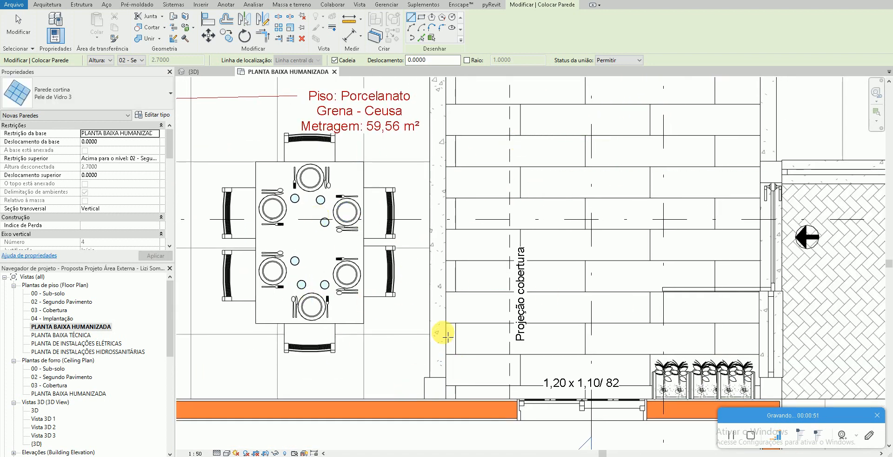
{"action": "scroll", "coordinate": [437, 329], "scroll_direction": "down", "scroll_amount": 1}
{"action": "scroll", "coordinate": [406, 302], "scroll_direction": "down", "scroll_amount": 2}
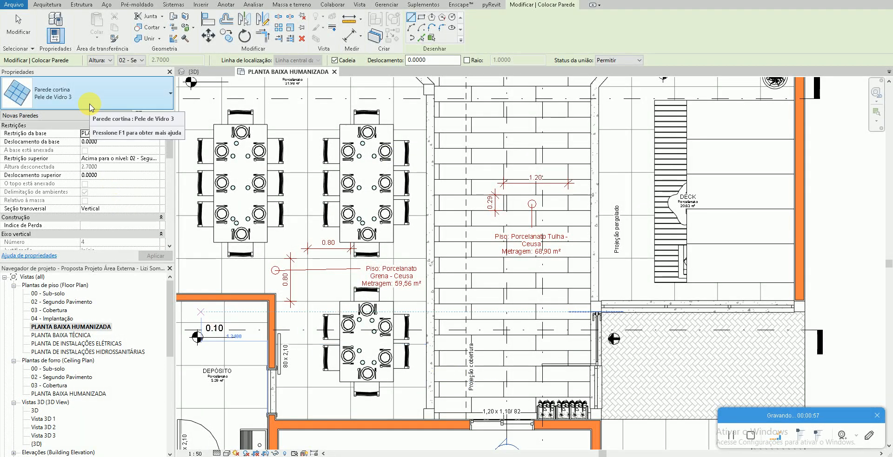
{"action": "scroll", "coordinate": [426, 409], "scroll_direction": "up", "scroll_amount": 3}
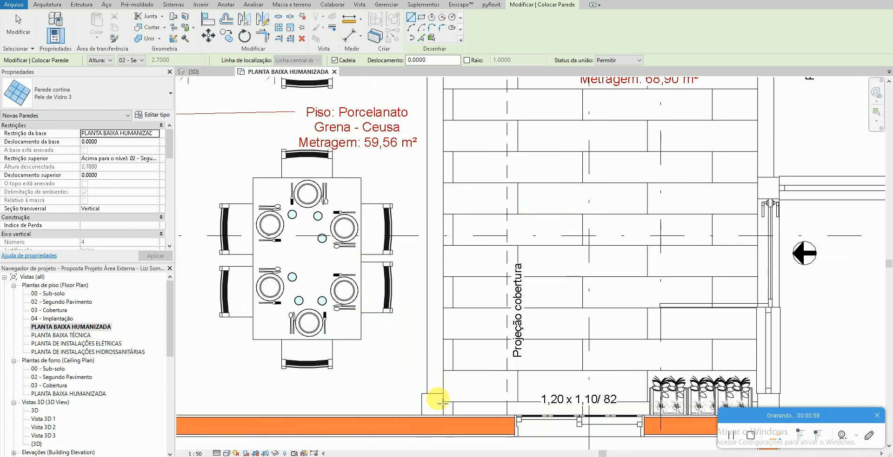
{"action": "scroll", "coordinate": [437, 407], "scroll_direction": "up", "scroll_amount": 3}
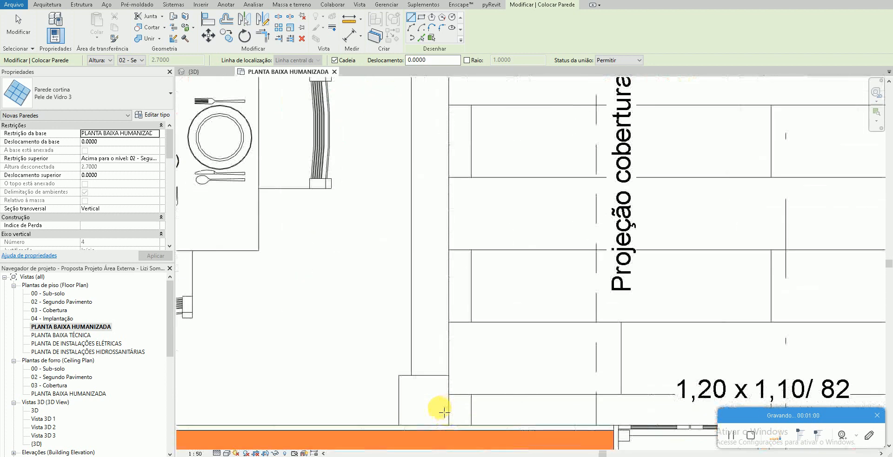
{"action": "left_click", "coordinate": [435, 376]}
{"action": "scroll", "coordinate": [425, 338], "scroll_direction": "down", "scroll_amount": 2}
{"action": "scroll", "coordinate": [424, 424], "scroll_direction": "up", "scroll_amount": 2}
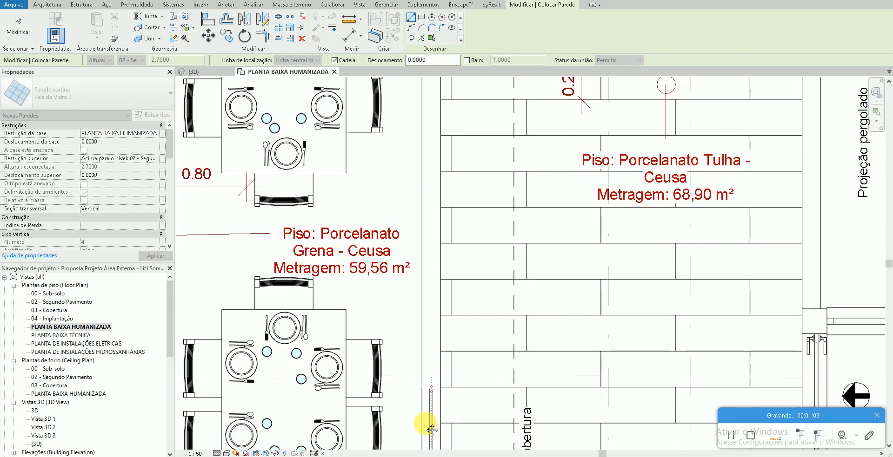
{"action": "middle_click_drag", "start_coordinate": [420, 190], "coordinate": [405, 448]}
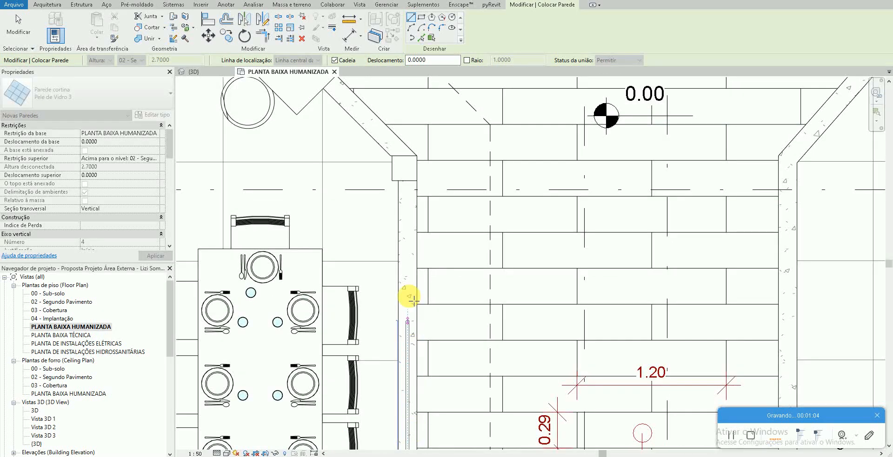
{"action": "left_click", "coordinate": [409, 183]}
{"action": "key", "text": "Escape"}
{"action": "key", "text": "Escape"}
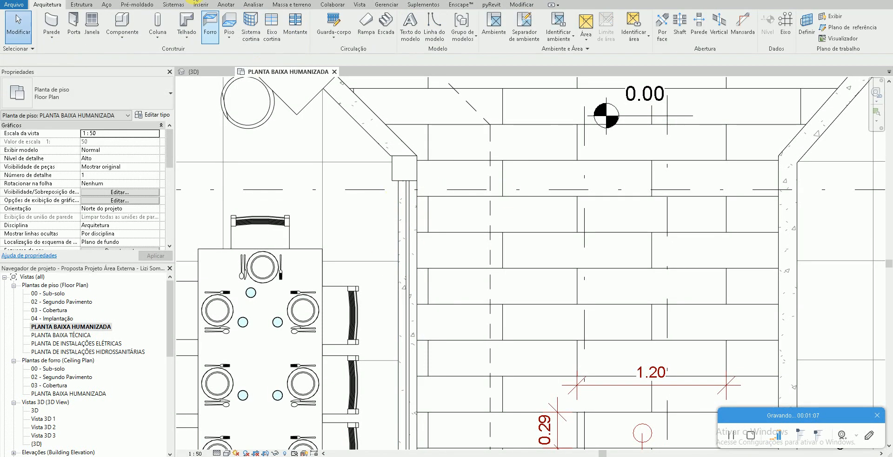
- Examine how the new glass wall meets the sill and the columns in the 3D view
{"action": "key", "text": "ctrl+Tab"}
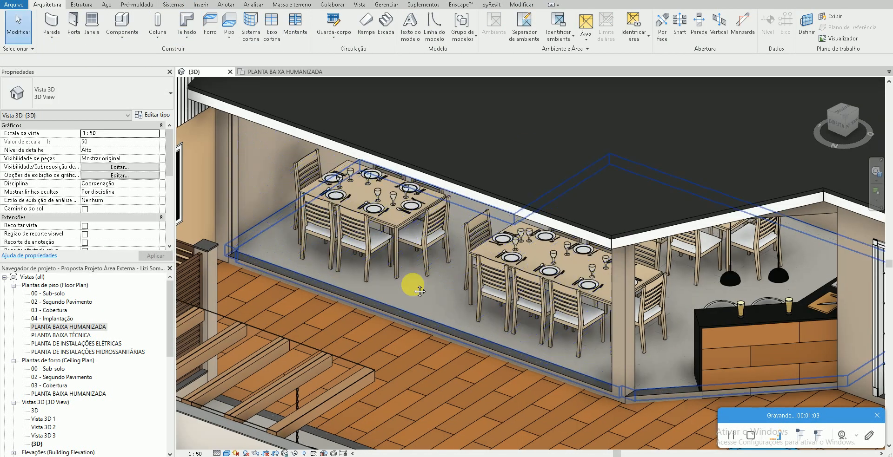
{"action": "scroll", "coordinate": [319, 270], "scroll_direction": "up", "scroll_amount": 3}
{"action": "scroll", "coordinate": [325, 269], "scroll_direction": "up", "scroll_amount": 3}
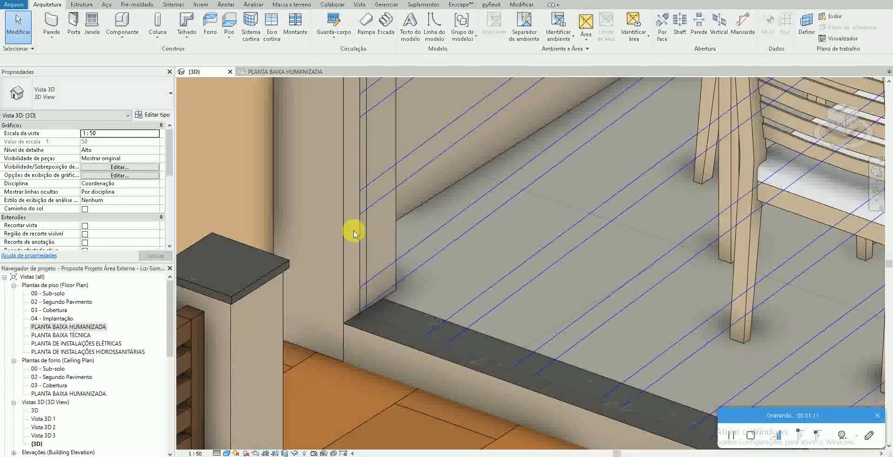
{"action": "scroll", "coordinate": [360, 235], "scroll_direction": "down", "scroll_amount": 6}
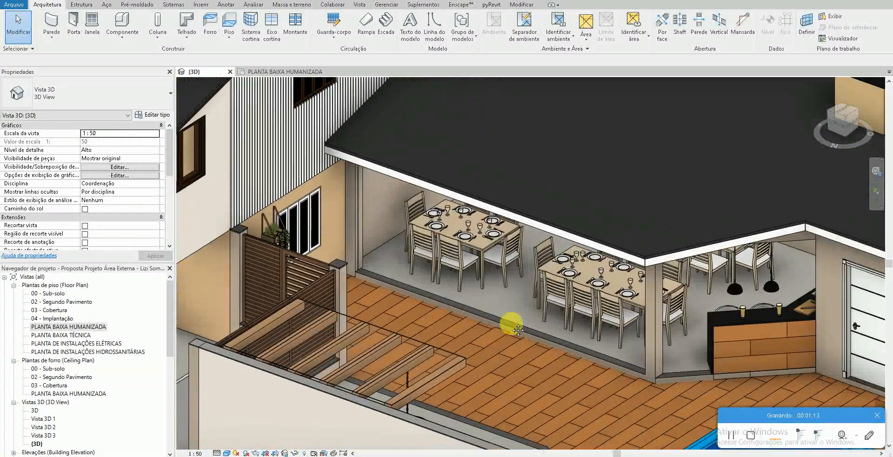
{"action": "scroll", "coordinate": [642, 361], "scroll_direction": "up", "scroll_amount": 4}
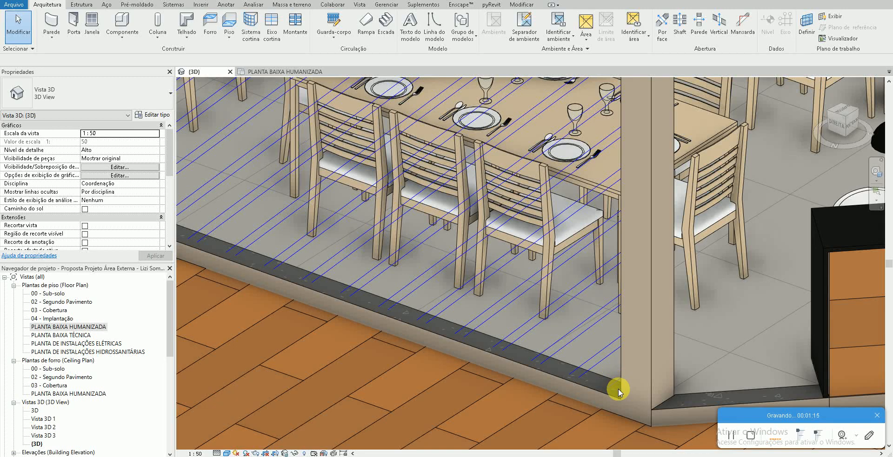
{"action": "scroll", "coordinate": [618, 389], "scroll_direction": "down", "scroll_amount": 2}
{"action": "middle_click_drag", "start_coordinate": [550, 381], "coordinate": [662, 217], "text": "shift"}
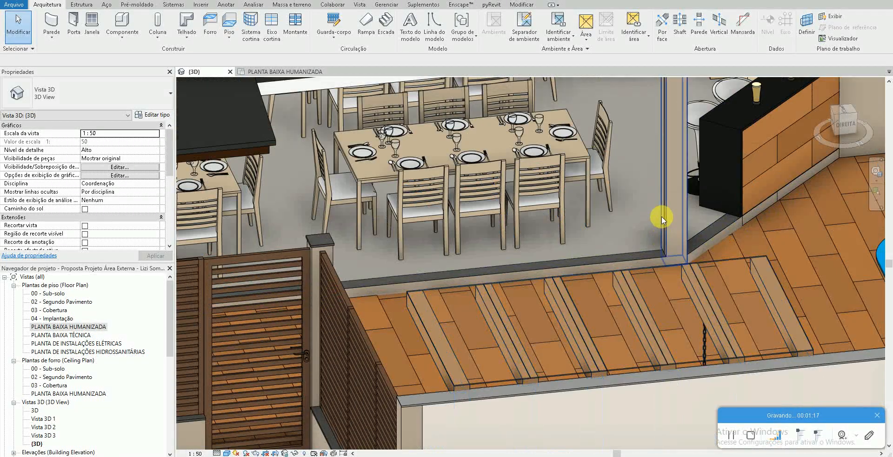
{"action": "scroll", "coordinate": [671, 283], "scroll_direction": "up", "scroll_amount": 5}
{"action": "scroll", "coordinate": [653, 292], "scroll_direction": "down", "scroll_amount": 5}
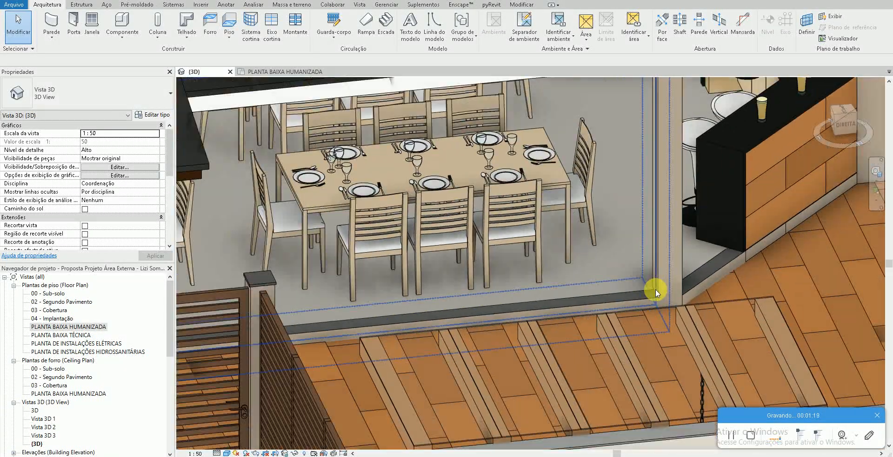
{"action": "middle_click_drag", "start_coordinate": [654, 293], "coordinate": [341, 245], "text": "shift"}
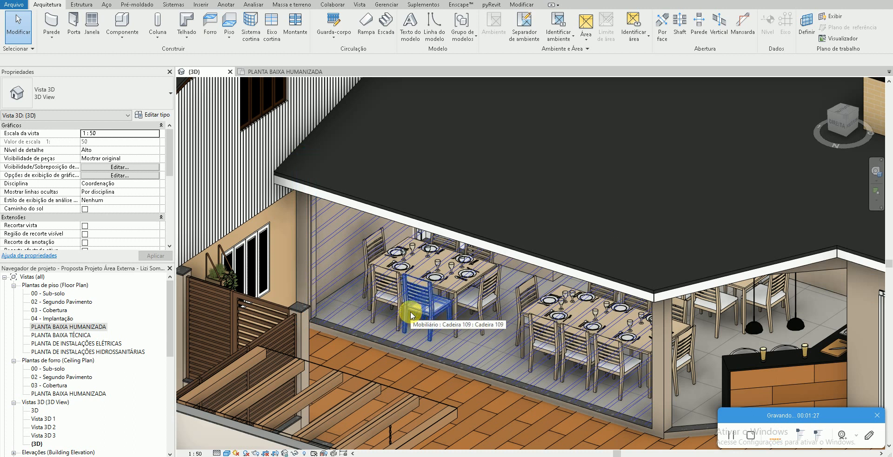
- Set the base offset of the party hall's glass curtain wall to 0.1000
{"action": "left_click", "coordinate": [311, 294]}
{"action": "scroll", "coordinate": [346, 344], "scroll_direction": "up", "scroll_amount": 4}
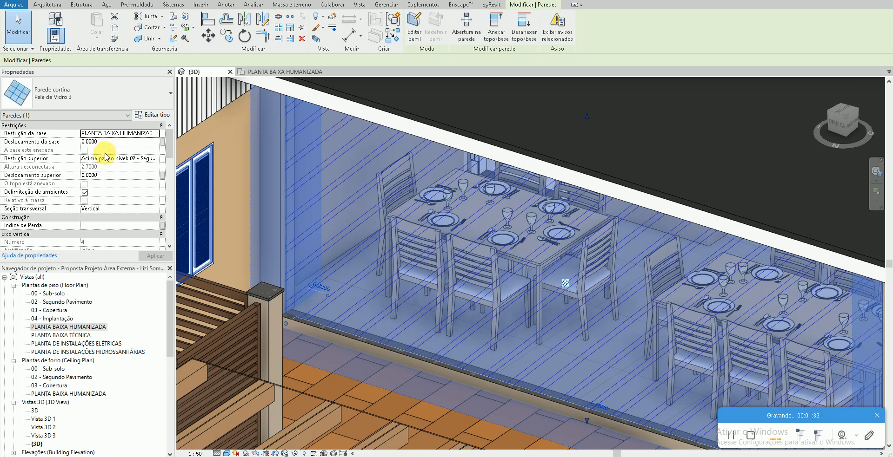
{"action": "left_click", "coordinate": [118, 142]}
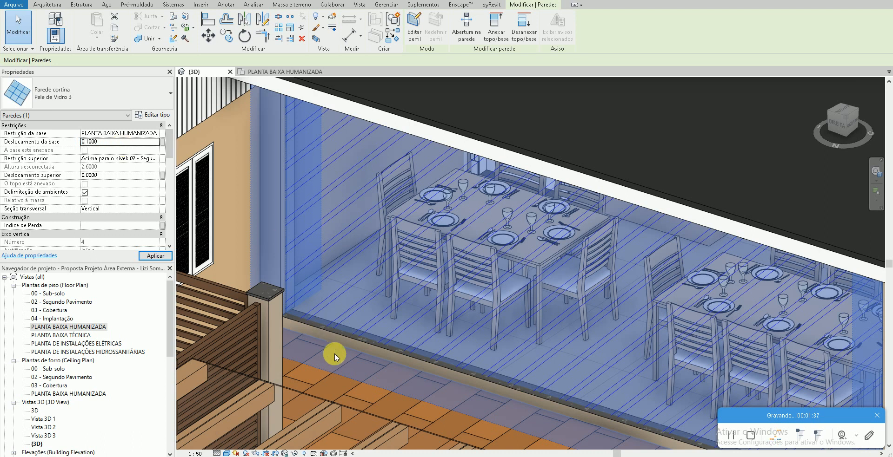
{"action": "key", "text": "Escape"}
- Check the raised glass wall's base against the dark sill and along the whole opening
{"action": "scroll", "coordinate": [294, 341], "scroll_direction": "up", "scroll_amount": 5}
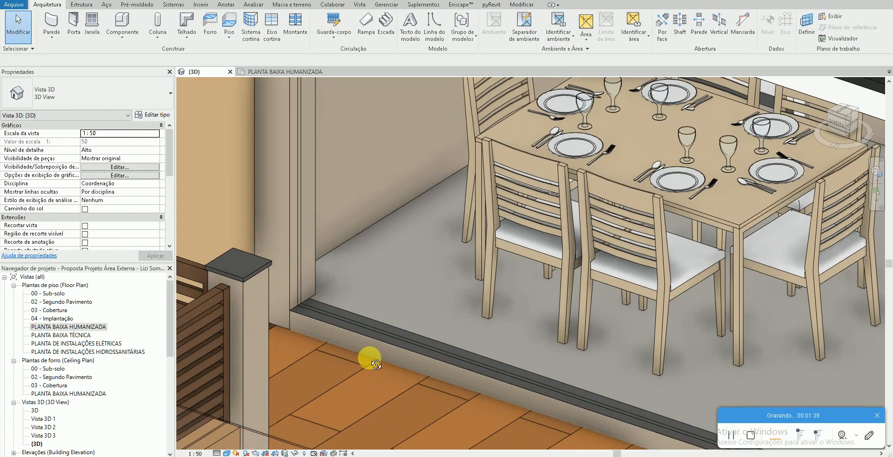
{"action": "scroll", "coordinate": [291, 350], "scroll_direction": "up", "scroll_amount": 4}
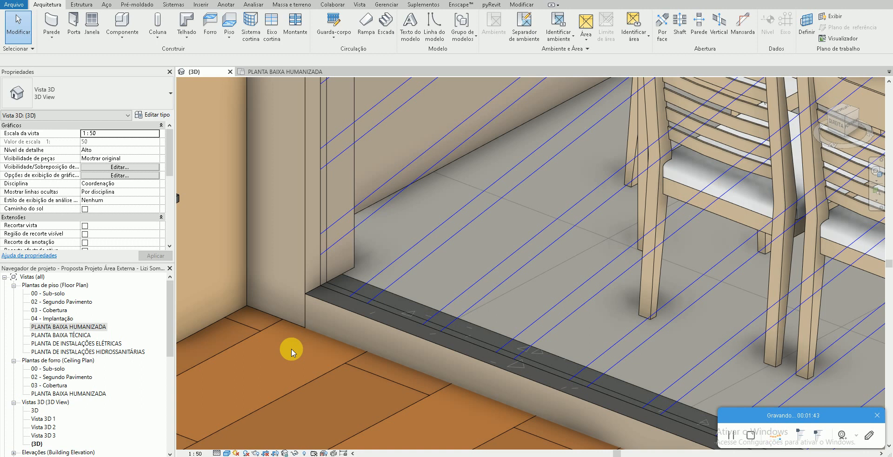
{"action": "scroll", "coordinate": [333, 270], "scroll_direction": "up", "scroll_amount": 4}
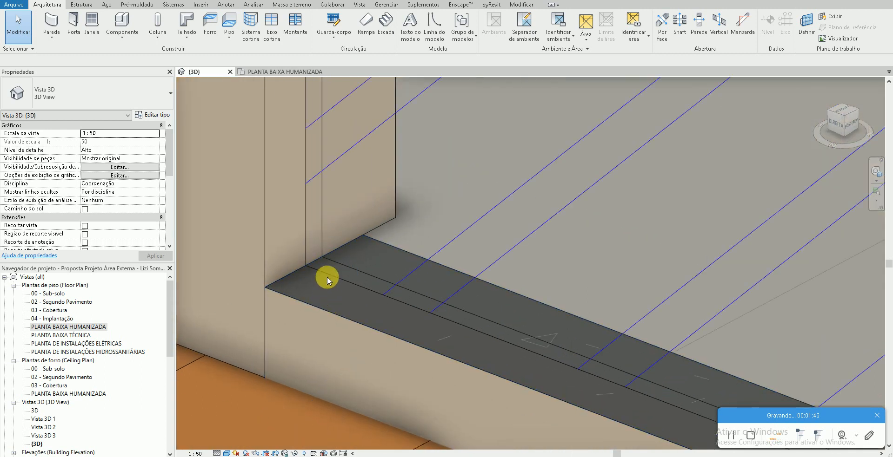
{"action": "scroll", "coordinate": [325, 272], "scroll_direction": "down", "scroll_amount": 8}
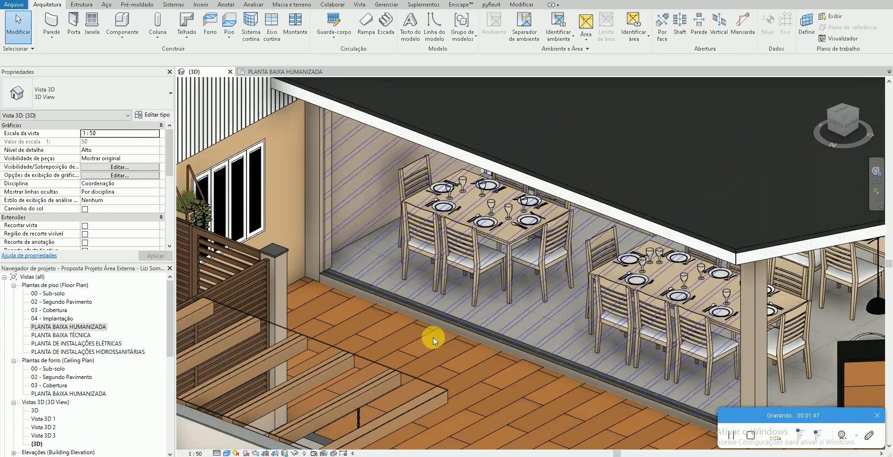
{"action": "middle_click_drag", "start_coordinate": [430, 338], "coordinate": [455, 332]}
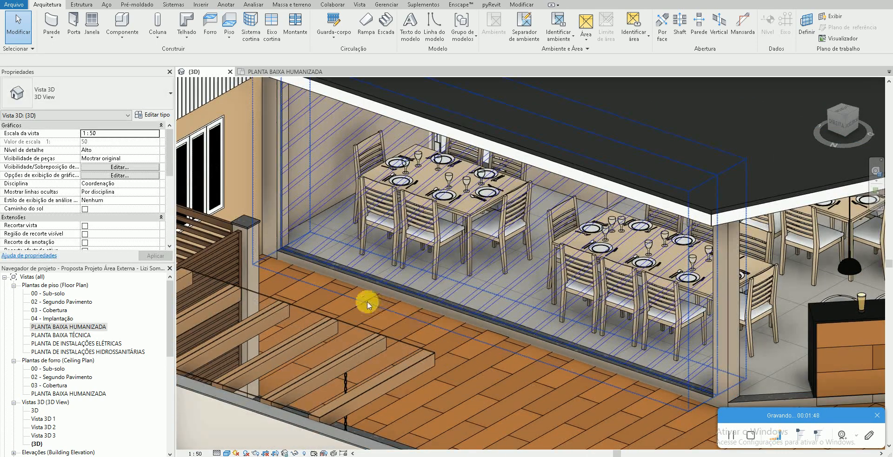
{"action": "scroll", "coordinate": [361, 314], "scroll_direction": "up", "scroll_amount": 2}
{"action": "middle_click_drag", "start_coordinate": [361, 313], "coordinate": [396, 339]}
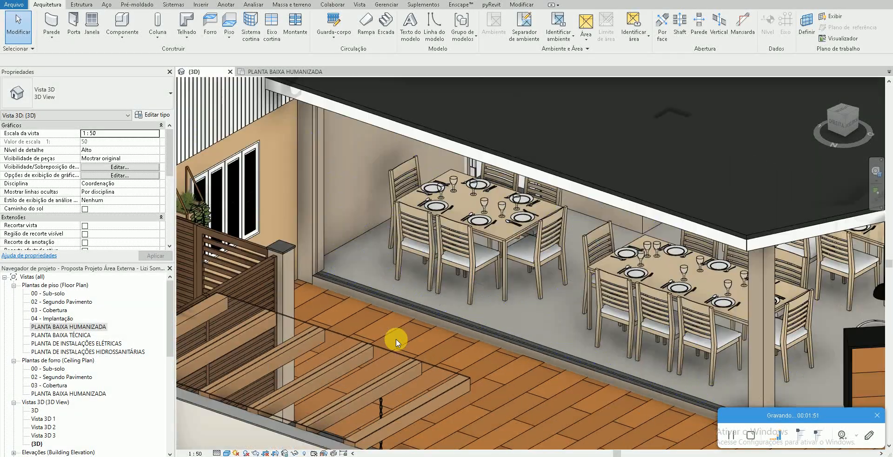
{"action": "scroll", "coordinate": [395, 339], "scroll_direction": "down", "scroll_amount": 1}
- Return to the PLANTA BAIXA HUMANIZADA floor plan and open section Corte AA from its marker below the plank floor
{"action": "double_click", "coordinate": [79, 327]}
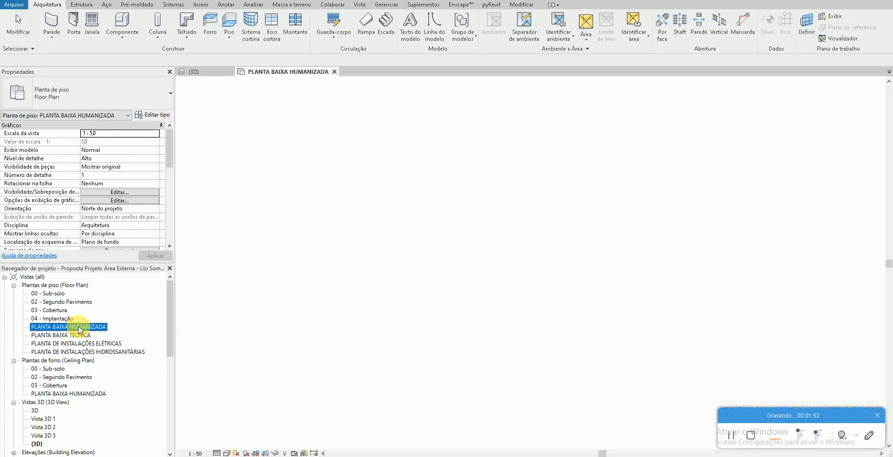
{"action": "scroll", "coordinate": [465, 259], "scroll_direction": "down", "scroll_amount": 3}
{"action": "scroll", "coordinate": [466, 260], "scroll_direction": "down", "scroll_amount": 3}
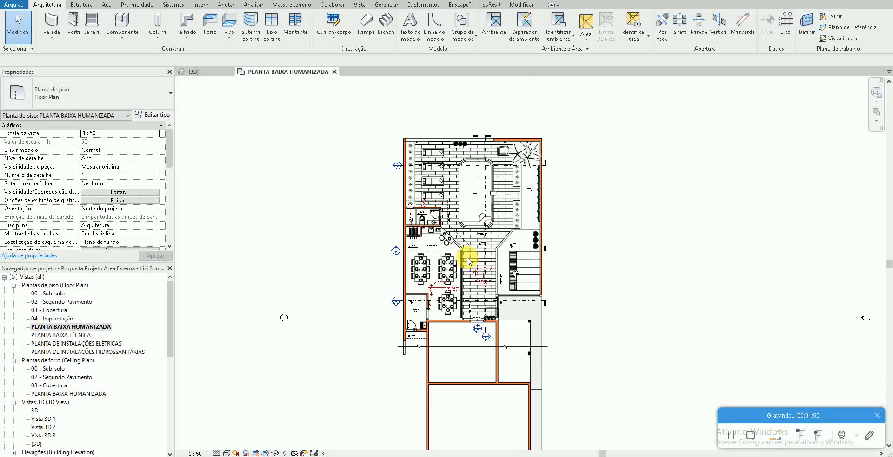
{"action": "double_click", "coordinate": [486, 336]}
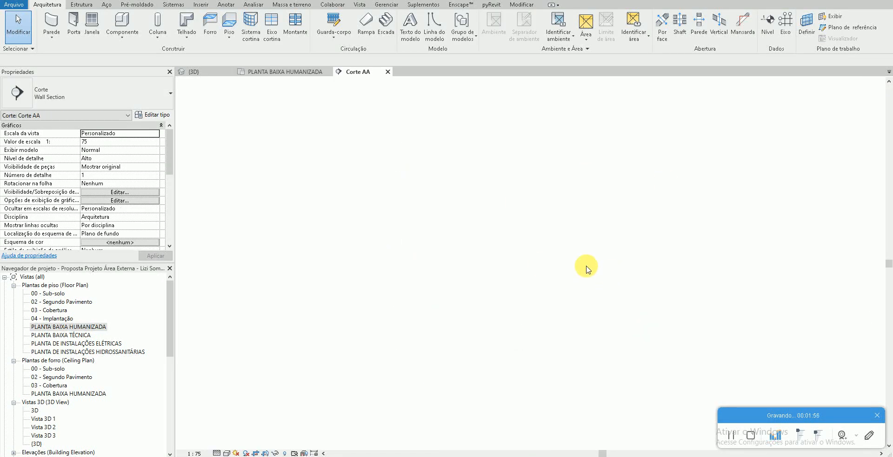
- Lower the top of the party hall's glass curtain wall in section Corte AA to the beam's underside, giving a top offset of -0.2500
{"action": "scroll", "coordinate": [480, 338], "scroll_direction": "up", "scroll_amount": 5}
{"action": "scroll", "coordinate": [472, 251], "scroll_direction": "down", "scroll_amount": 2}
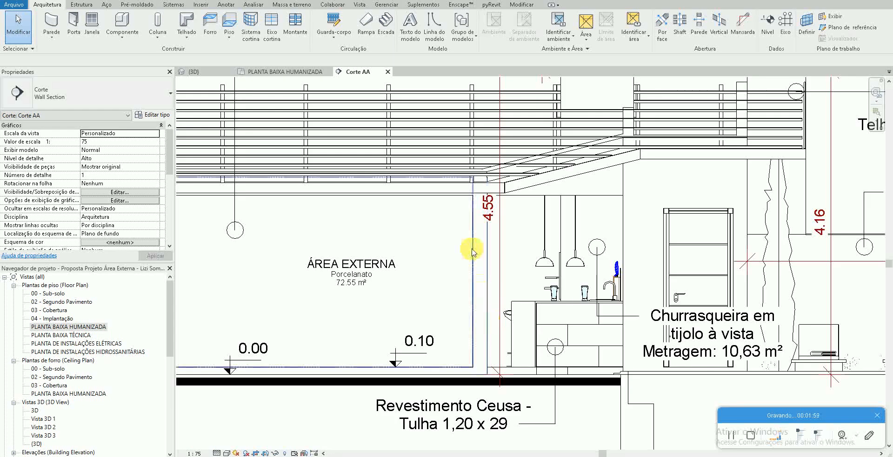
{"action": "scroll", "coordinate": [472, 207], "scroll_direction": "up", "scroll_amount": 2}
{"action": "left_click", "coordinate": [473, 204]}
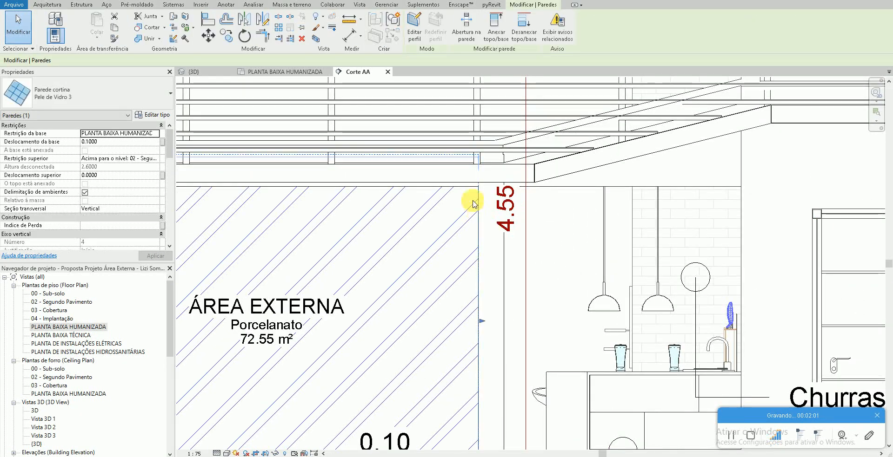
{"action": "scroll", "coordinate": [472, 195], "scroll_direction": "up", "scroll_amount": 2}
{"action": "scroll", "coordinate": [522, 205], "scroll_direction": "down", "scroll_amount": 2}
{"action": "middle_click_drag", "start_coordinate": [257, 210], "coordinate": [525, 194]}
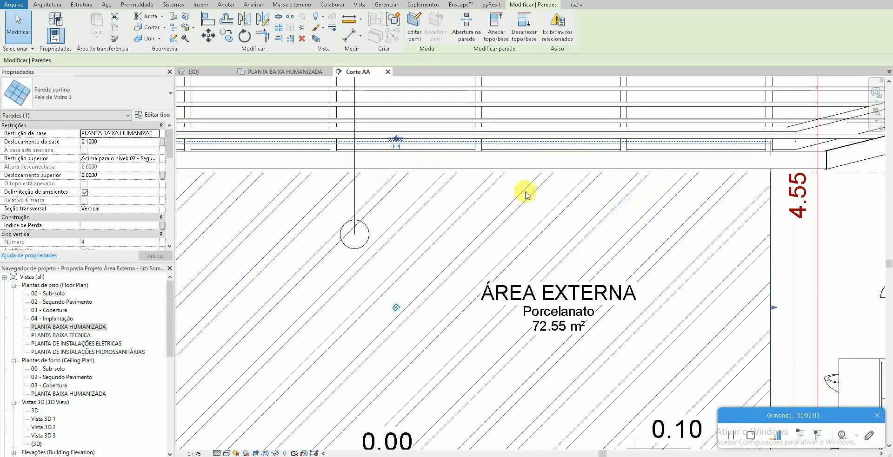
{"action": "scroll", "coordinate": [386, 139], "scroll_direction": "up", "scroll_amount": 2}
{"action": "left_click_drag", "start_coordinate": [384, 139], "coordinate": [393, 183]}
{"action": "scroll", "coordinate": [387, 200], "scroll_direction": "up", "scroll_amount": 3}
{"action": "key", "text": "Escape"}
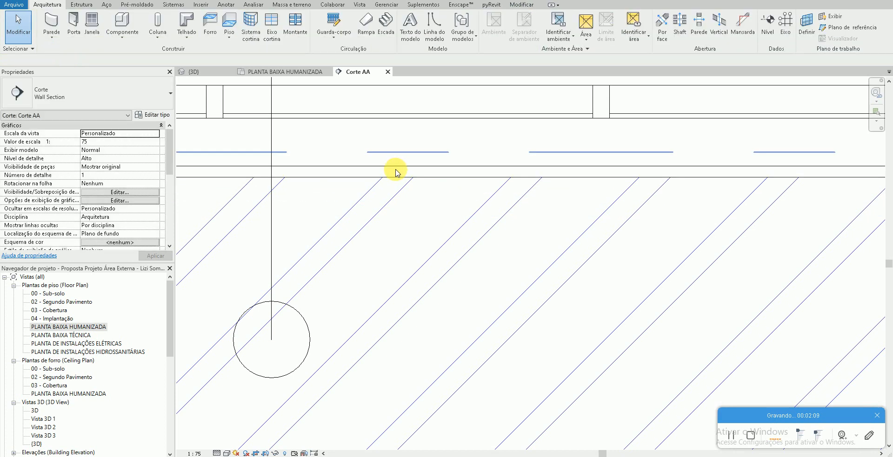
{"action": "left_click", "coordinate": [398, 170]}
{"action": "key", "text": "Escape"}
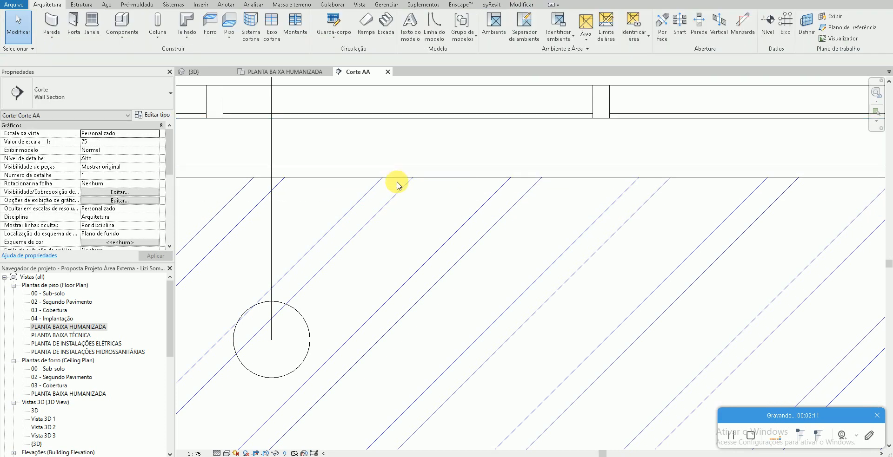
- Return to the 3D view and duplicate the glass wall's Pele de Vidro 3 type under the name Fechamento
{"action": "left_click", "coordinate": [194, 72]}
{"action": "scroll", "coordinate": [460, 270], "scroll_direction": "down", "scroll_amount": 3}
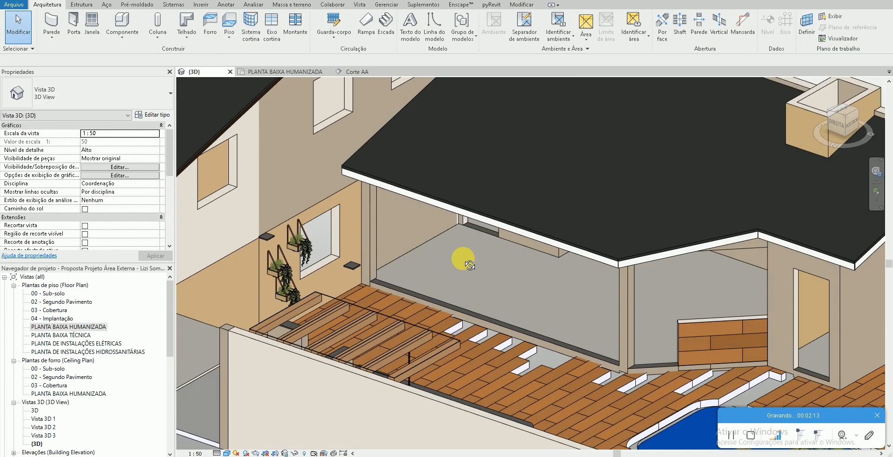
{"action": "scroll", "coordinate": [658, 308], "scroll_direction": "up", "scroll_amount": 5}
{"action": "scroll", "coordinate": [581, 354], "scroll_direction": "up", "scroll_amount": 3}
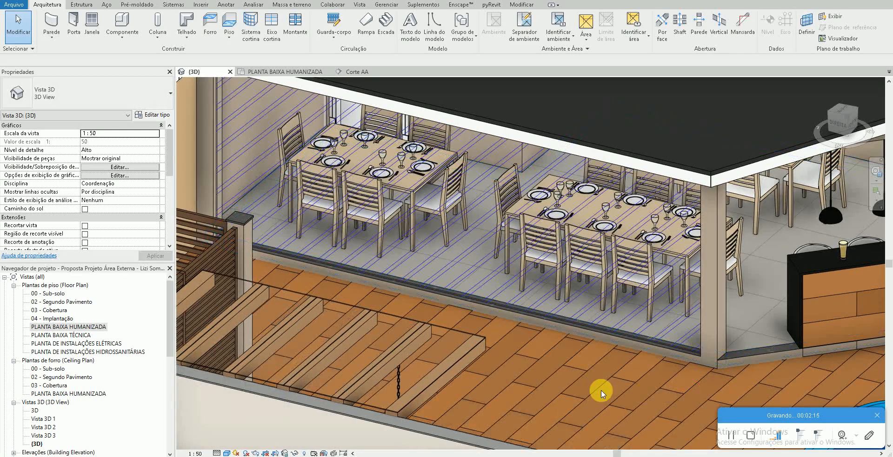
{"action": "middle_click_drag", "start_coordinate": [306, 235], "coordinate": [309, 305]}
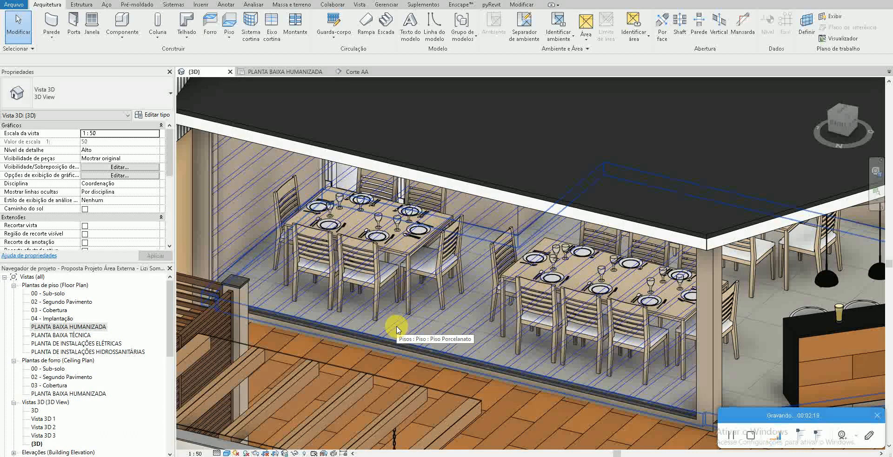
{"action": "left_click", "coordinate": [215, 254]}
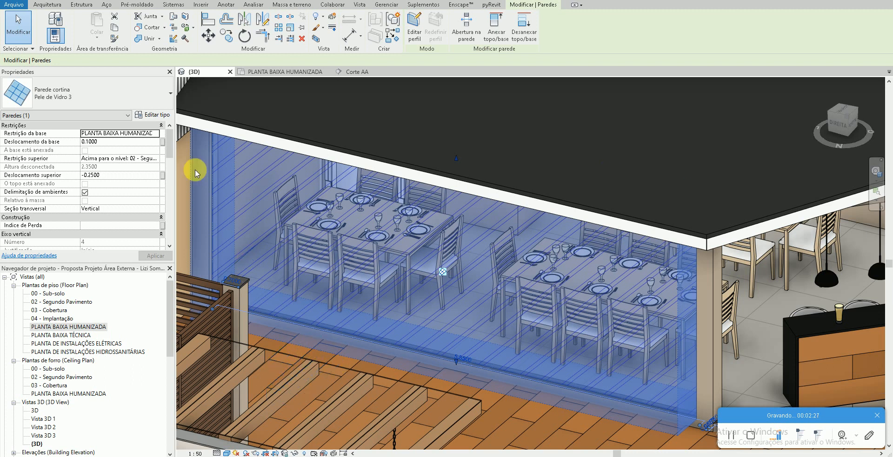
{"action": "left_click", "coordinate": [158, 116]}
{"action": "left_click", "coordinate": [406, 69]}
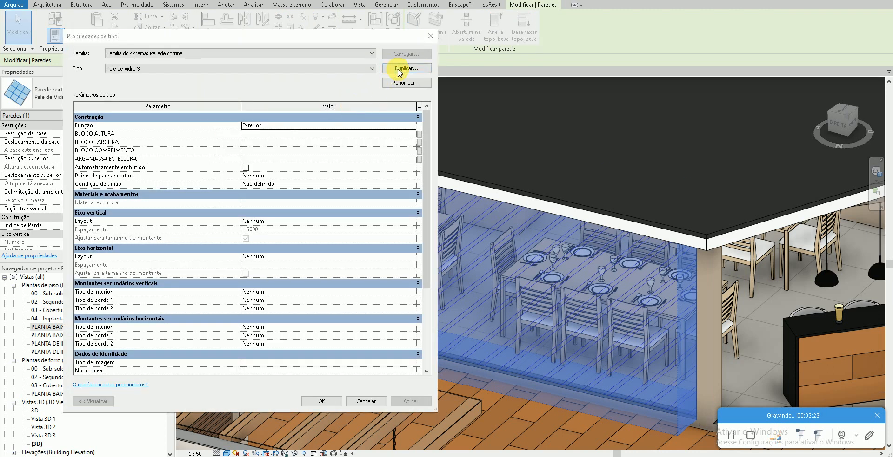
{"action": "type", "text": "F"}
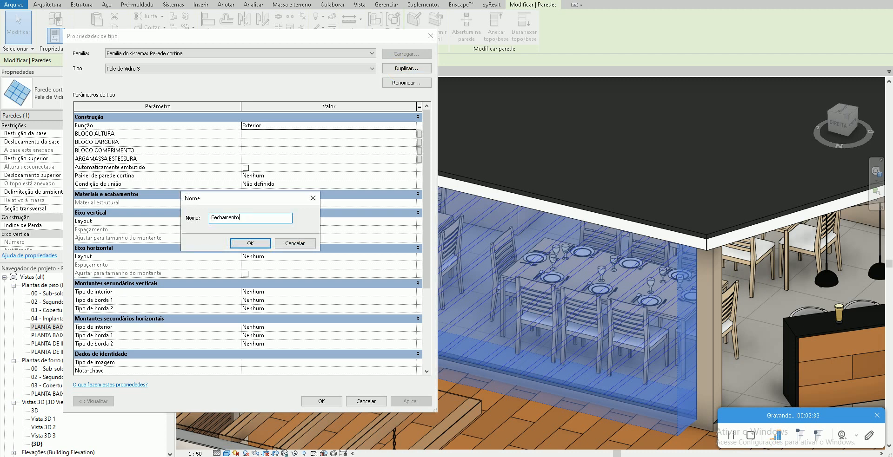
{"action": "type", "text": "echamento"}
{"action": "key", "text": "Return"}
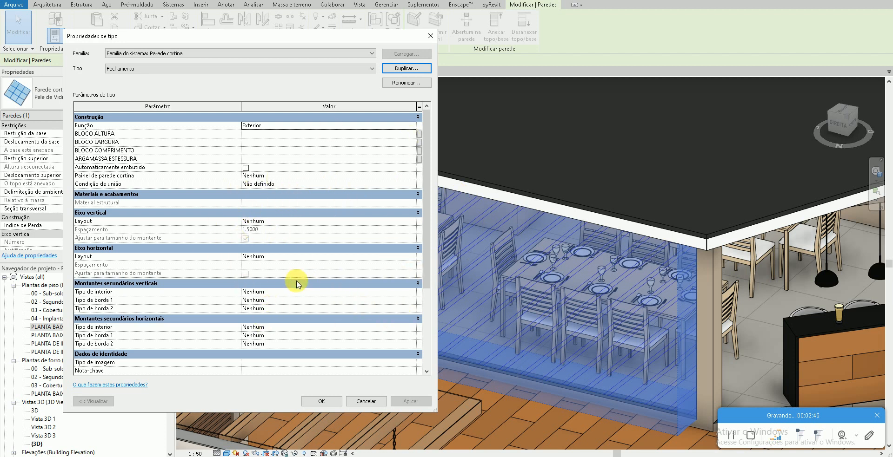
- Switch to the browser and examine the Setglass, Vidraçaria Ideal and Aluminalves photos of glass veranda enclosures for panel divisions and framing
{"action": "key", "text": "alt+Tab"}
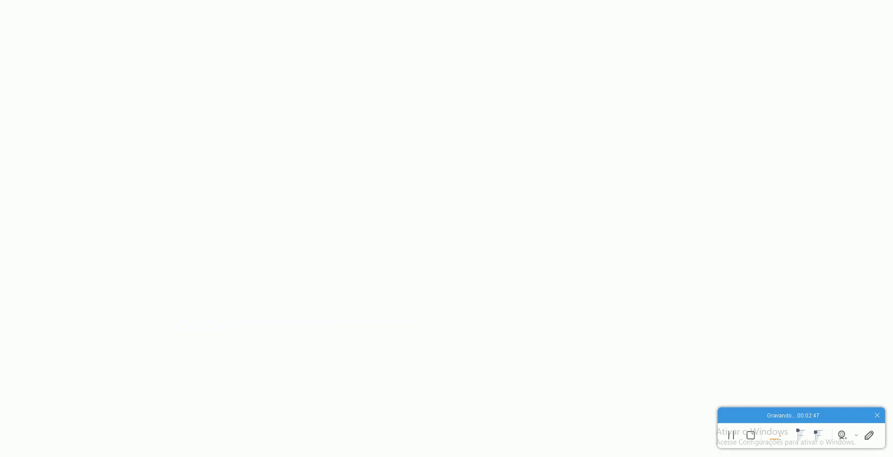
{"action": "key", "text": "ctrl+Tab"}
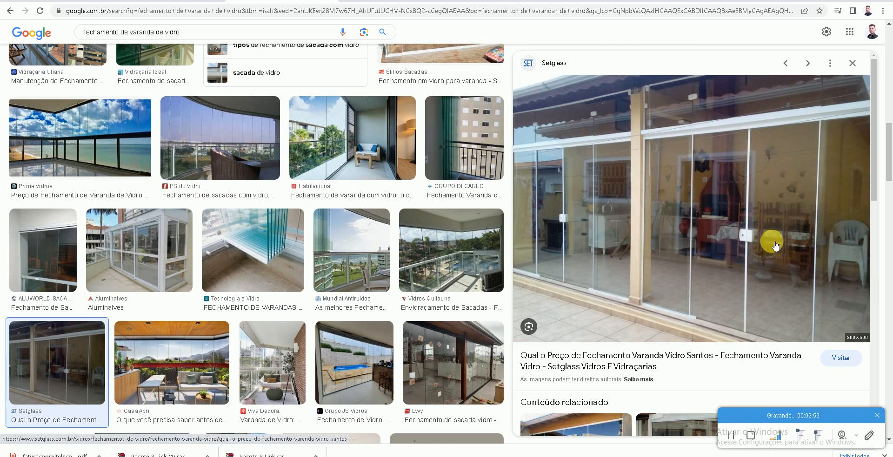
{"action": "scroll", "coordinate": [679, 225], "scroll_direction": "down", "scroll_amount": 2}
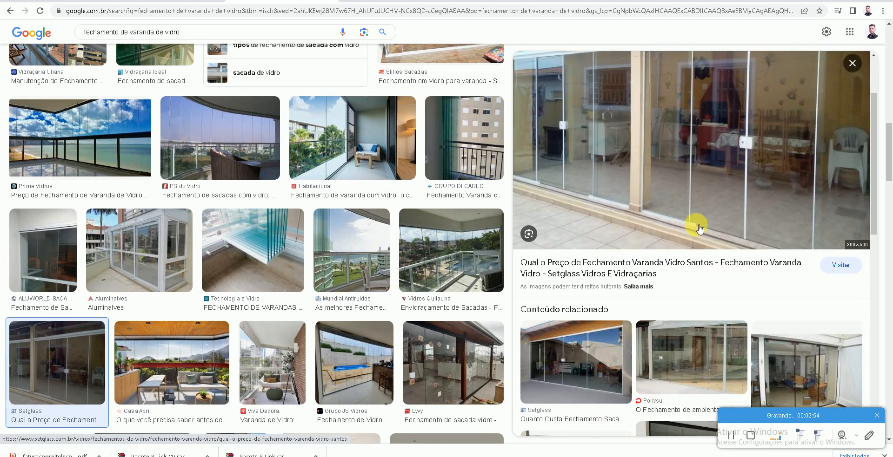
{"action": "left_click", "coordinate": [600, 360]}
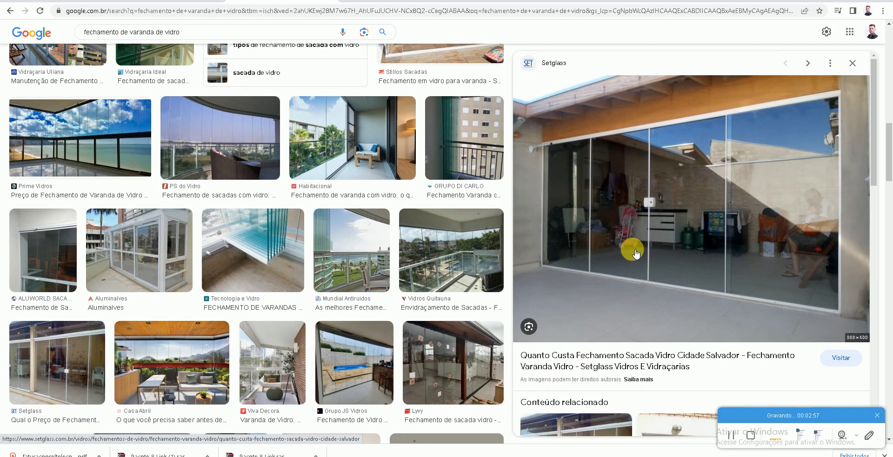
{"action": "scroll", "coordinate": [646, 260], "scroll_direction": "down", "scroll_amount": 4}
{"action": "scroll", "coordinate": [762, 265], "scroll_direction": "down", "scroll_amount": 1}
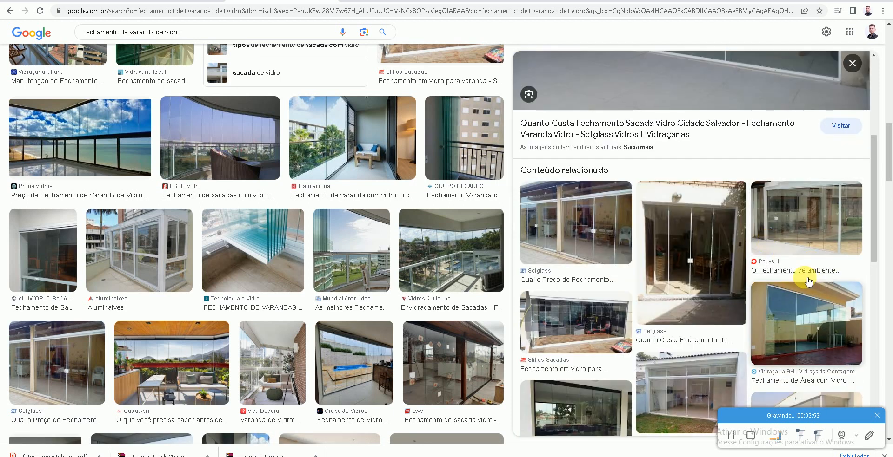
{"action": "scroll", "coordinate": [677, 289], "scroll_direction": "down", "scroll_amount": 2}
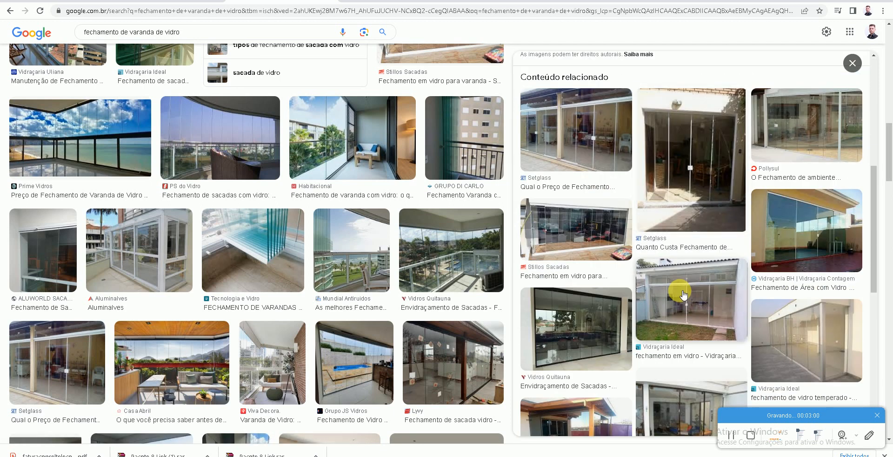
{"action": "left_click", "coordinate": [787, 316]}
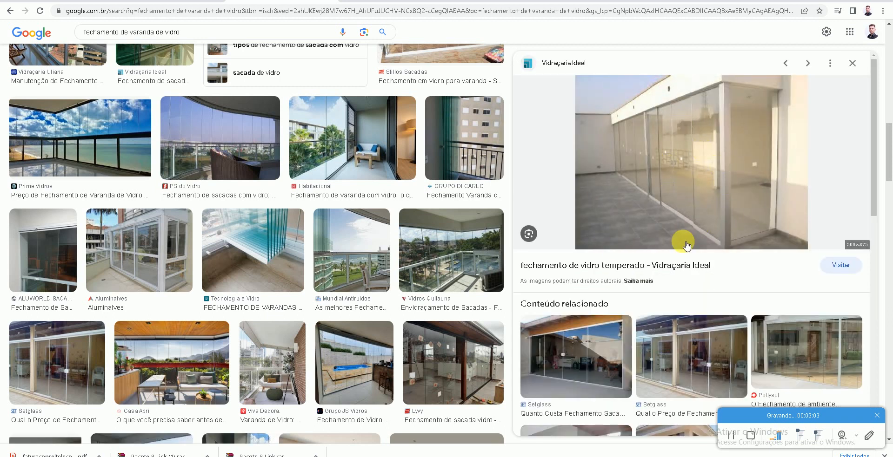
{"action": "scroll", "coordinate": [656, 246], "scroll_direction": "down", "scroll_amount": 8}
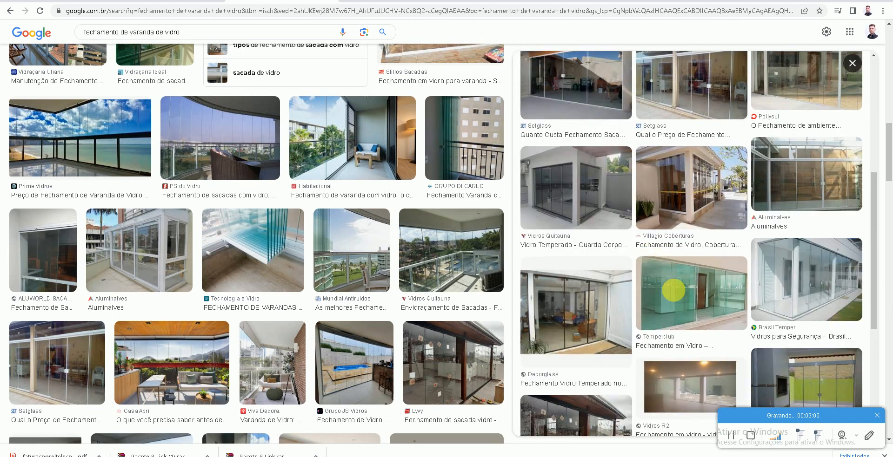
{"action": "left_click", "coordinate": [787, 284]}
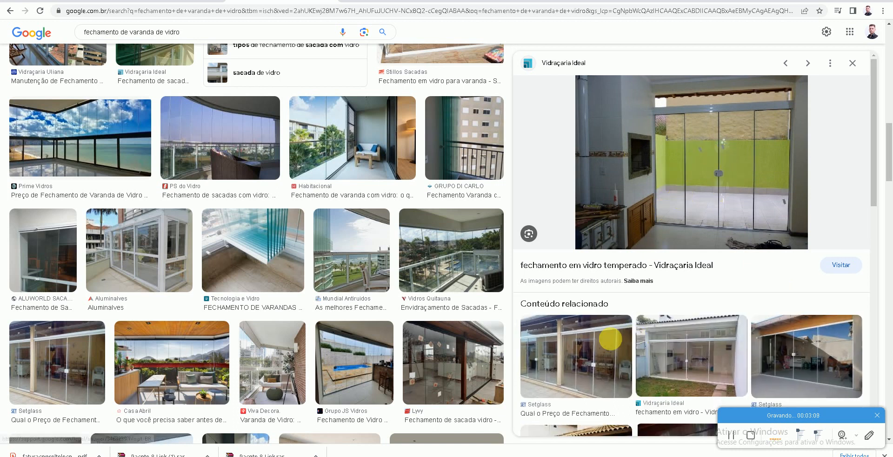
{"action": "left_click", "coordinate": [567, 341]}
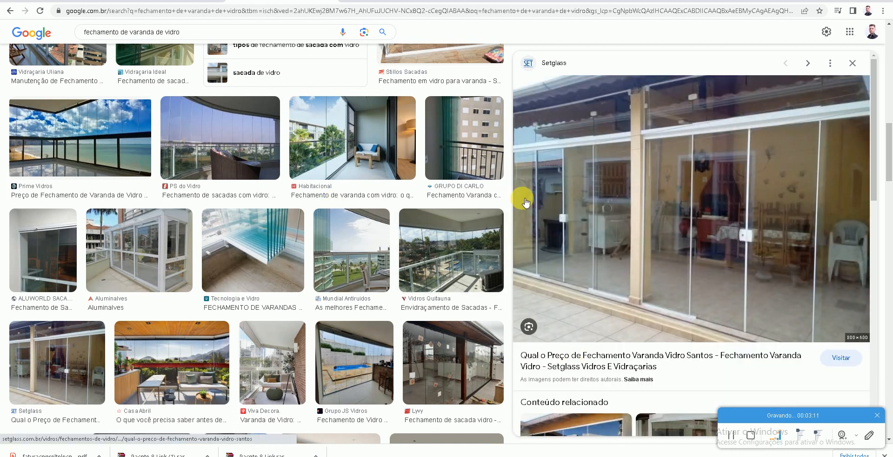
{"action": "left_click", "coordinate": [133, 254]}
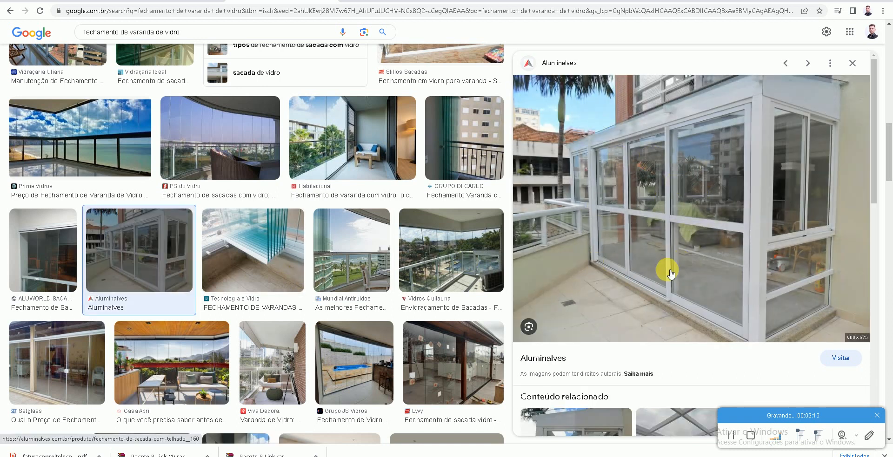
- Switch back to Revit and set Fechamento's vertical grid layout to Espaçamento máximo and its horizontal grid to Distância fixa with 3.0000 spacing
{"action": "left_click", "coordinate": [42, 456]}
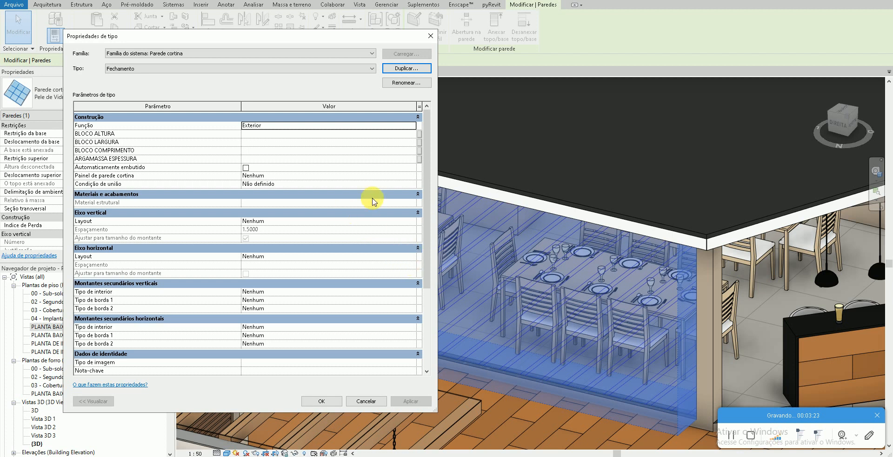
{"action": "left_click", "coordinate": [414, 223]}
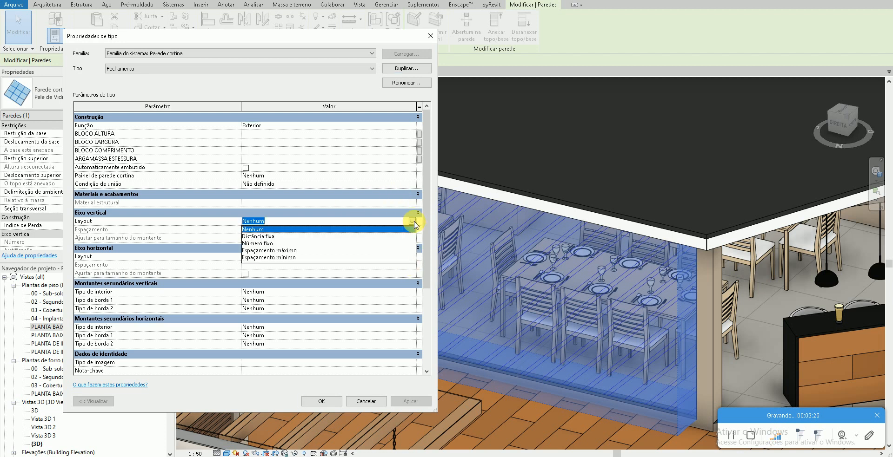
{"action": "left_click", "coordinate": [272, 251]}
{"action": "left_click", "coordinate": [412, 257]}
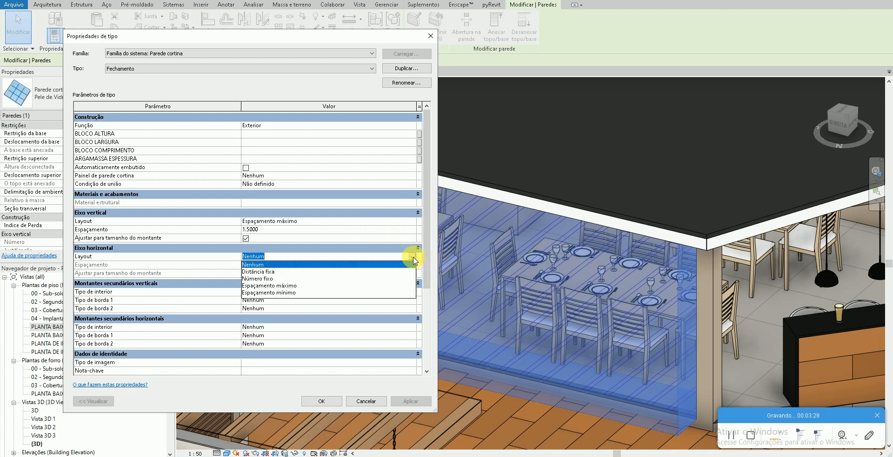
{"action": "left_click", "coordinate": [277, 272]}
{"action": "left_click", "coordinate": [316, 266]}
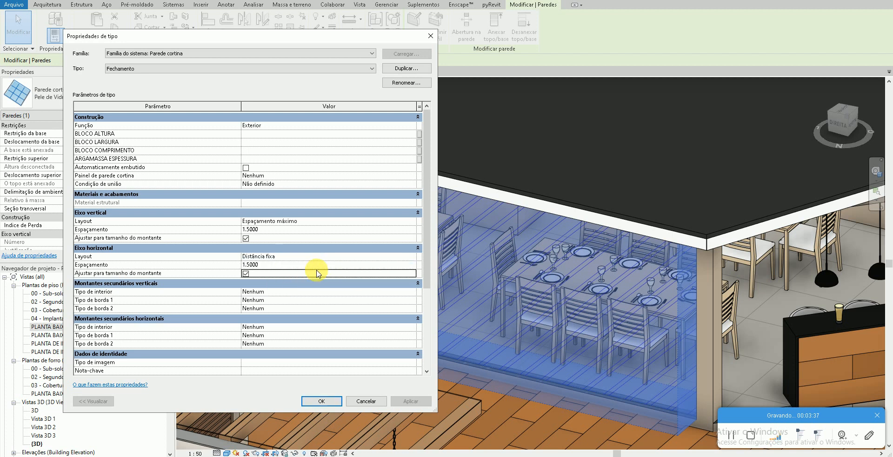
{"action": "type", "text": "3"}
{"action": "left_click", "coordinate": [321, 249]}
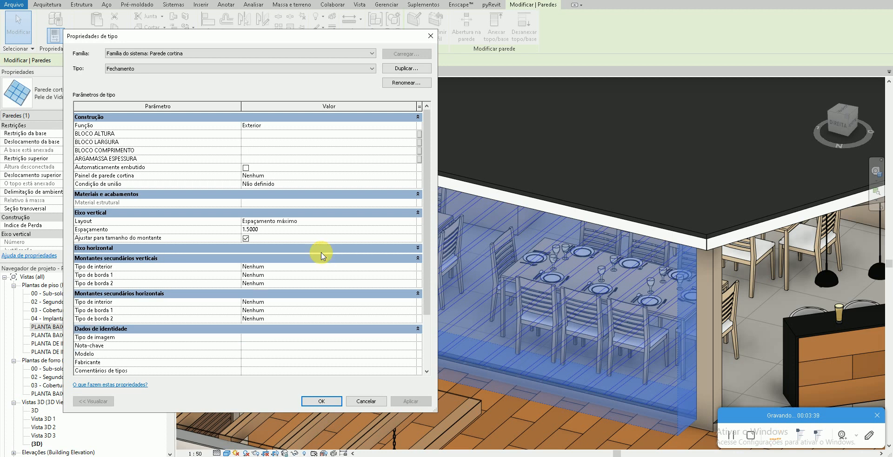
{"action": "left_click", "coordinate": [322, 250]}
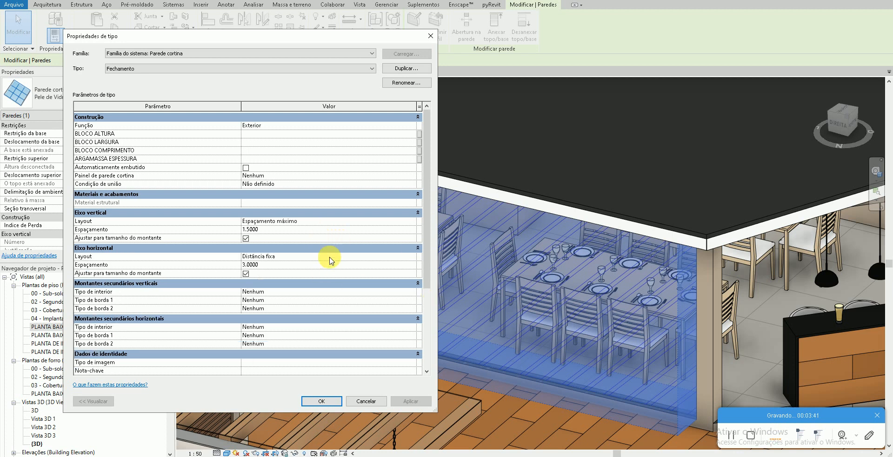
{"action": "left_click", "coordinate": [385, 402]}
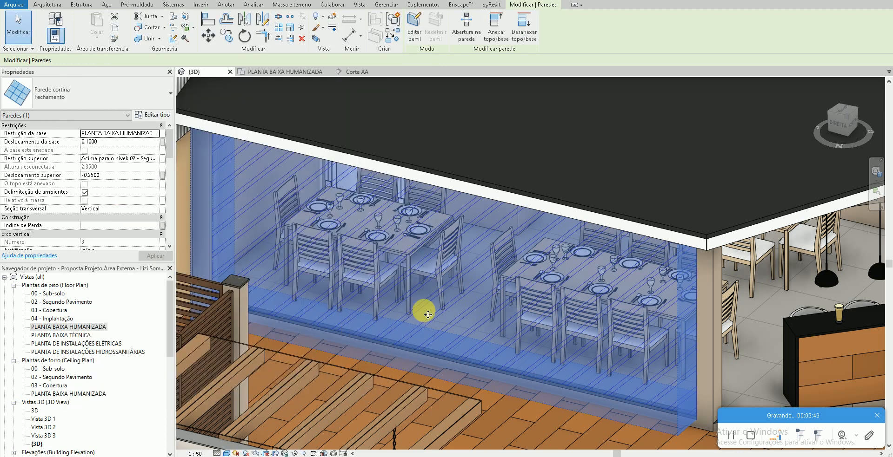
- Check the glass wall's panel divisions along the party hall opening in the 3D view
{"action": "key", "text": "Escape"}
{"action": "scroll", "coordinate": [424, 358], "scroll_direction": "up", "scroll_amount": 5}
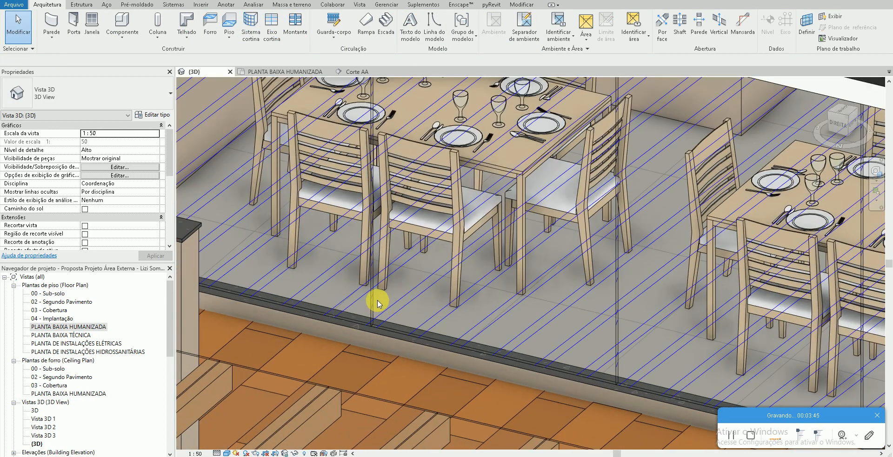
{"action": "scroll", "coordinate": [373, 297], "scroll_direction": "up", "scroll_amount": 2}
{"action": "scroll", "coordinate": [373, 298], "scroll_direction": "down", "scroll_amount": 3}
{"action": "scroll", "coordinate": [496, 335], "scroll_direction": "up", "scroll_amount": 2}
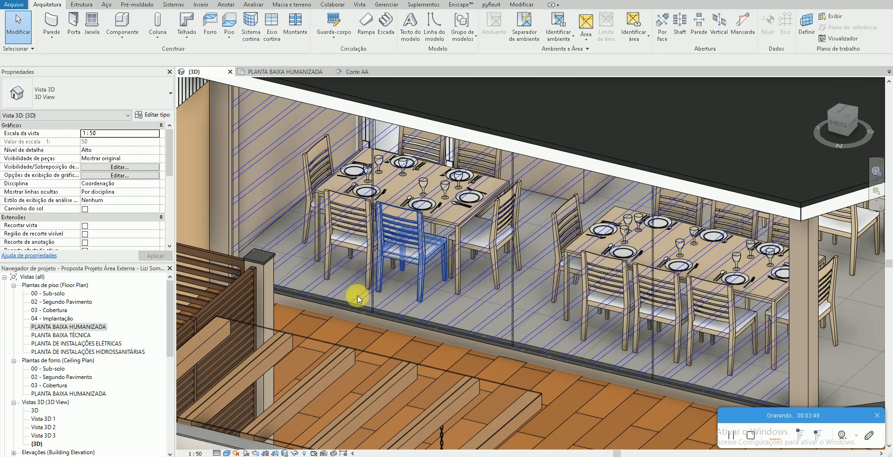
{"action": "middle_click_drag", "start_coordinate": [354, 294], "coordinate": [360, 324]}
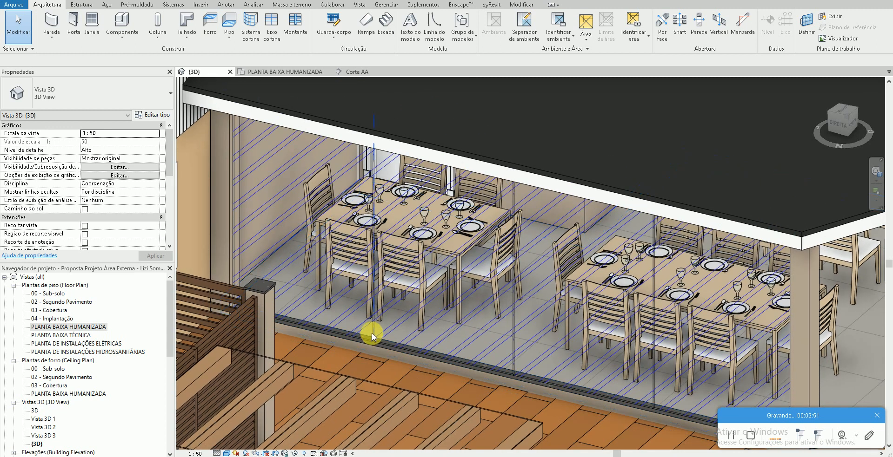
- Try a vertical grid spacing of 2.0000 on the glass wall's Fechamento type, and settle on 1.0000
{"action": "left_click", "coordinate": [234, 238]}
{"action": "scroll", "coordinate": [316, 225], "scroll_direction": "down", "scroll_amount": 2}
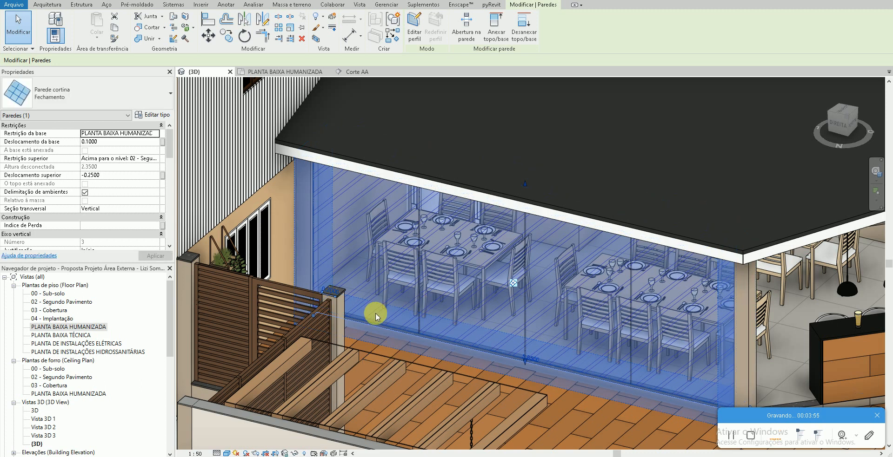
{"action": "left_click", "coordinate": [151, 115]}
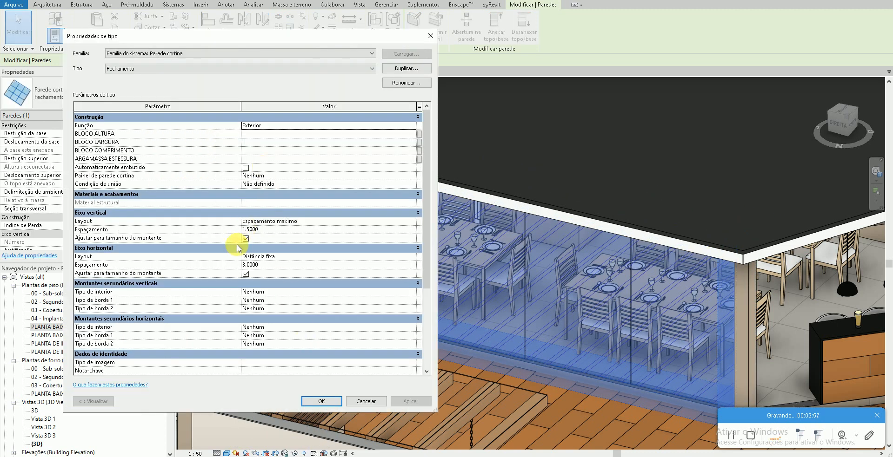
{"action": "left_click", "coordinate": [294, 229]}
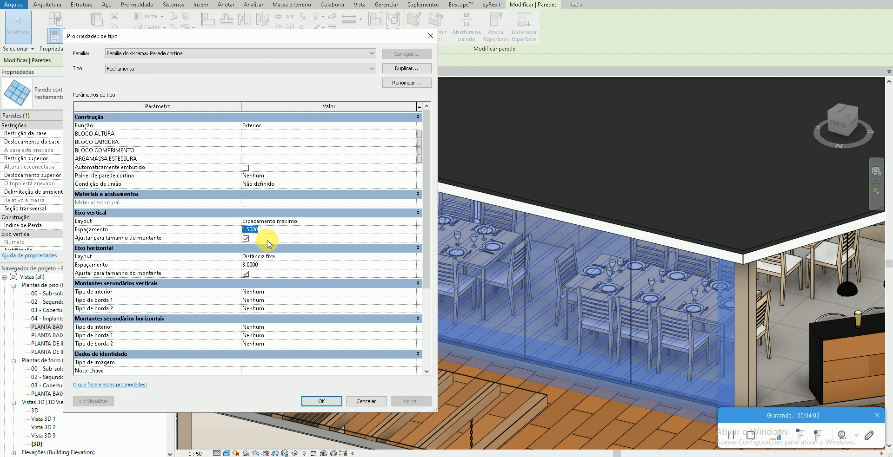
{"action": "type", "text": "2"}
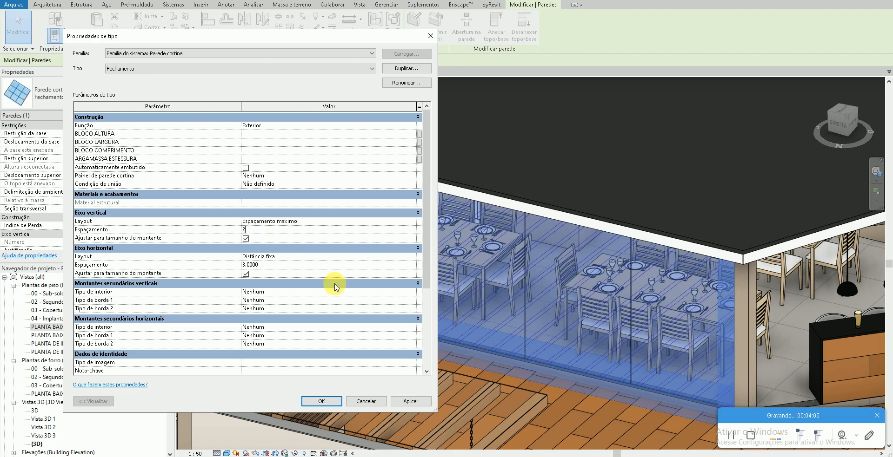
{"action": "left_click", "coordinate": [411, 401]}
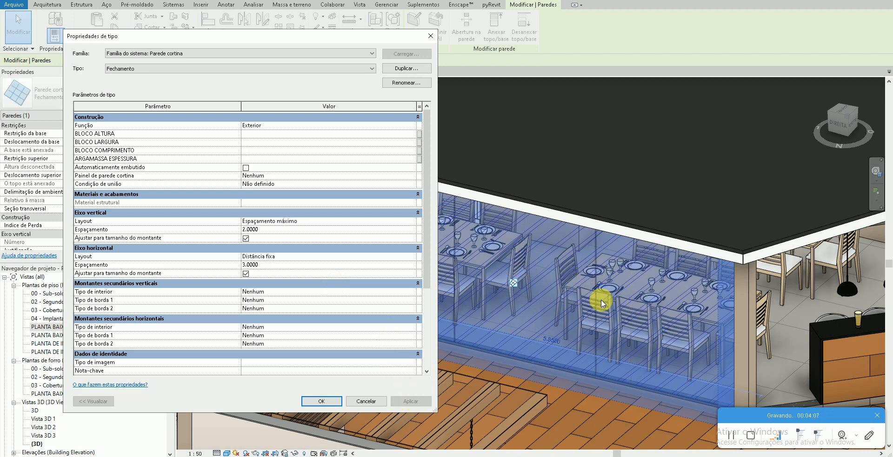
{"action": "left_click", "coordinate": [286, 229]}
{"action": "type", "text": "1"}
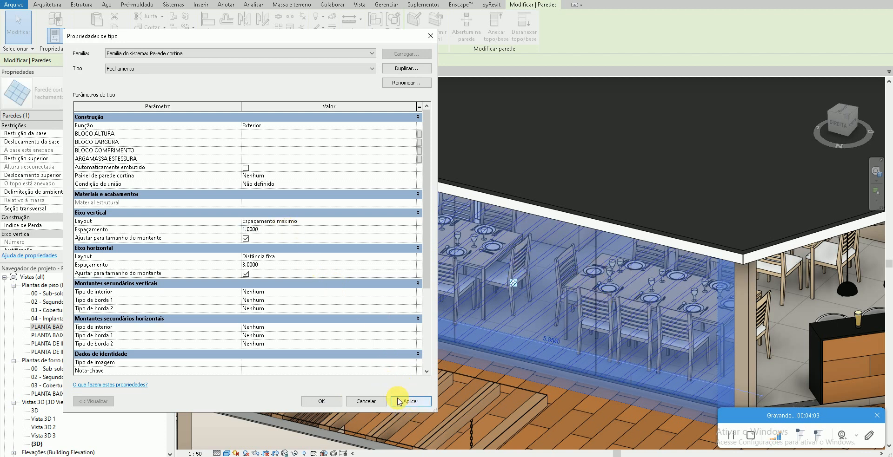
{"action": "left_click", "coordinate": [402, 402]}
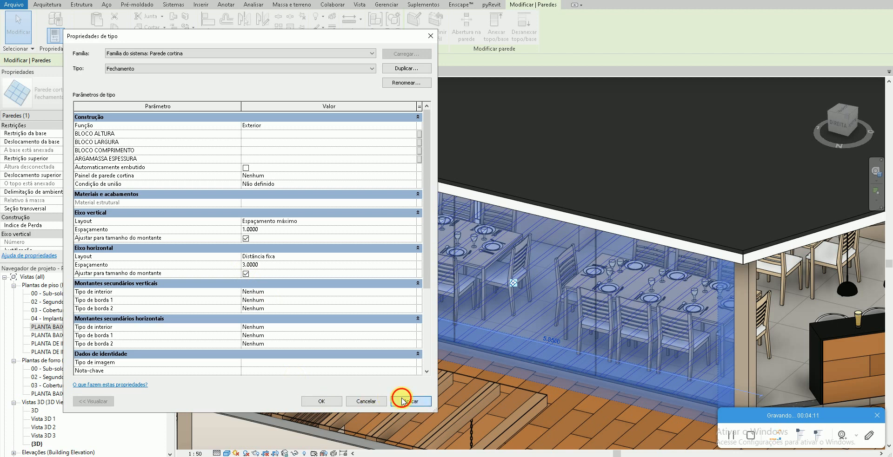
{"action": "left_click", "coordinate": [319, 406]}
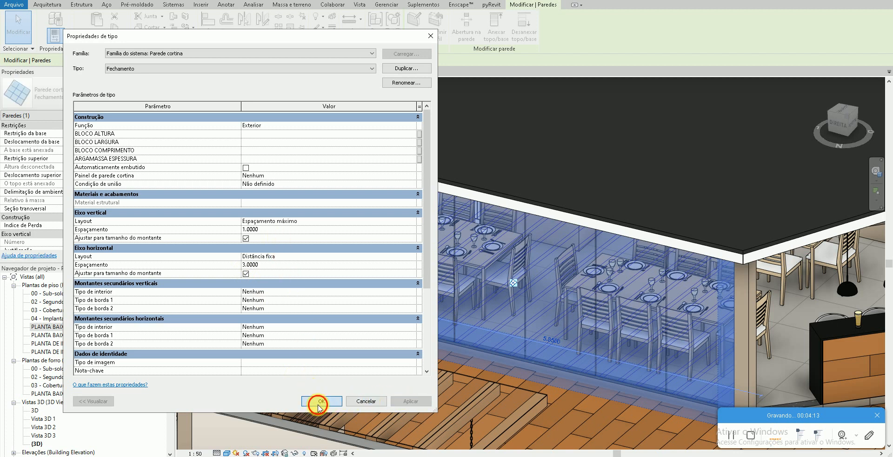
{"action": "key", "text": "Escape"}
- Examine the glass wall's narrower panel divisions in front of the dining tables
{"action": "scroll", "coordinate": [532, 390], "scroll_direction": "up", "scroll_amount": 3}
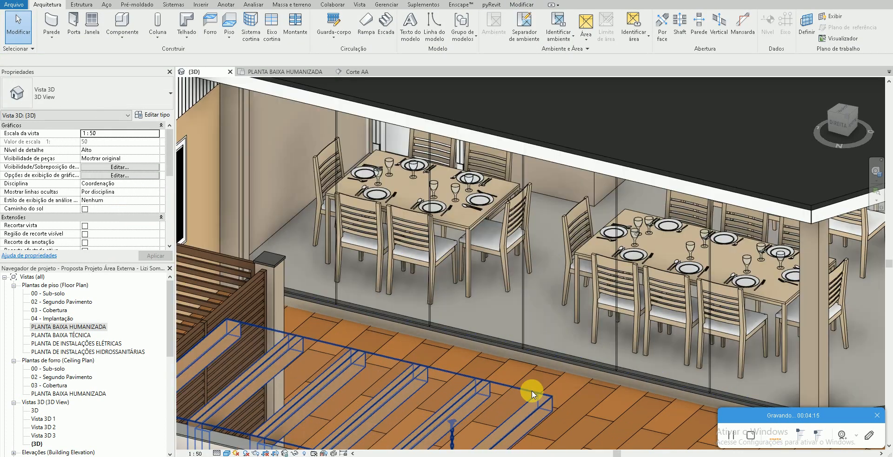
{"action": "scroll", "coordinate": [544, 389], "scroll_direction": "down", "scroll_amount": 2}
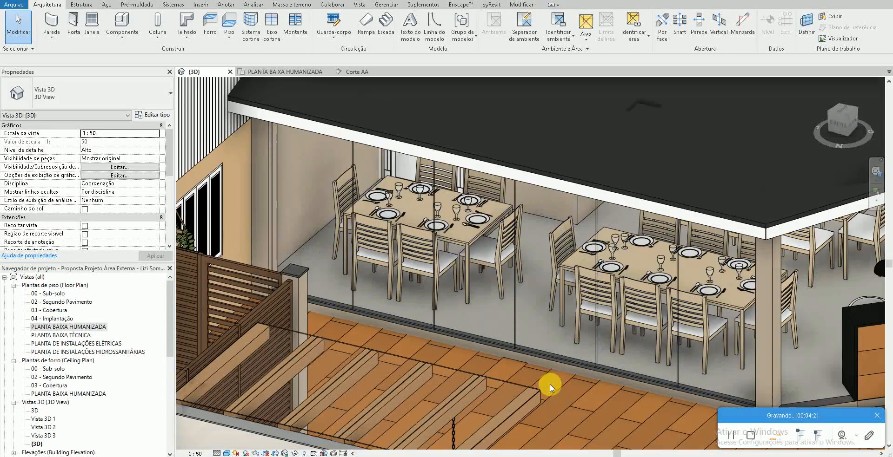
{"action": "scroll", "coordinate": [546, 384], "scroll_direction": "down", "scroll_amount": 2}
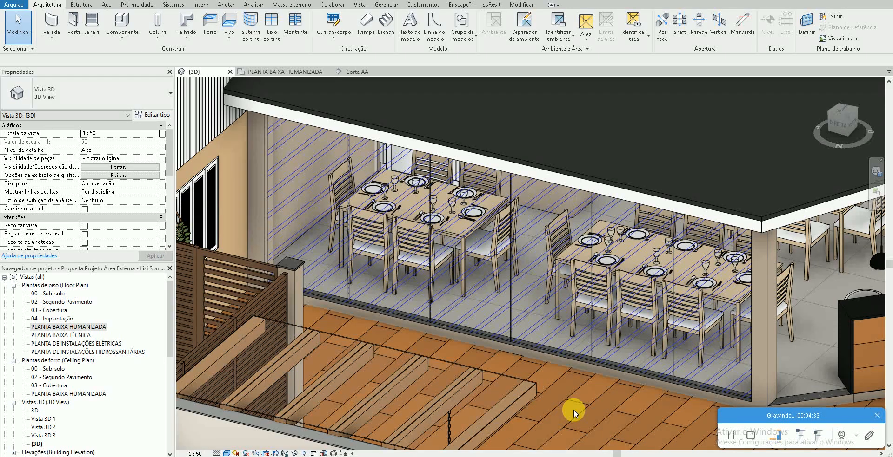
{"action": "scroll", "coordinate": [556, 332], "scroll_direction": "up", "scroll_amount": 2}
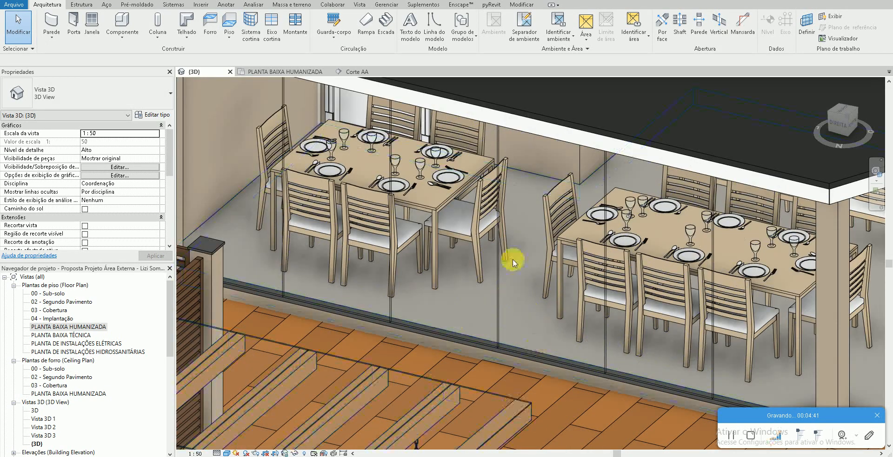
{"action": "scroll", "coordinate": [385, 254], "scroll_direction": "down", "scroll_amount": 4}
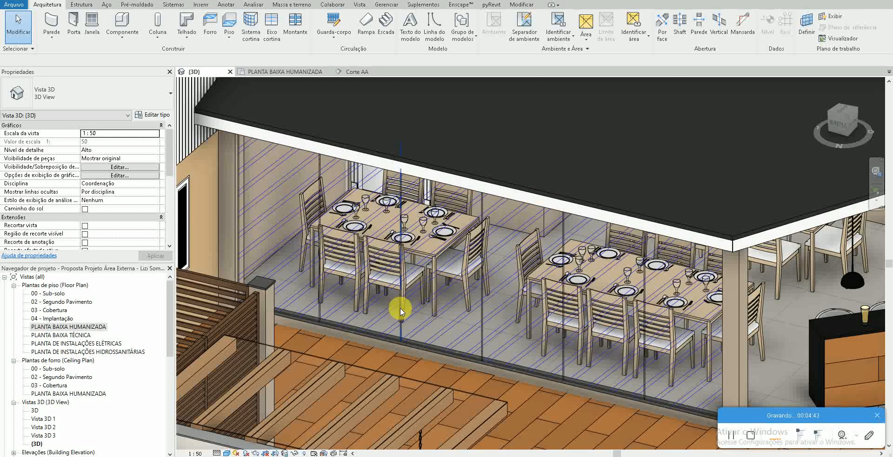
{"action": "scroll", "coordinate": [512, 337], "scroll_direction": "up", "scroll_amount": 1}
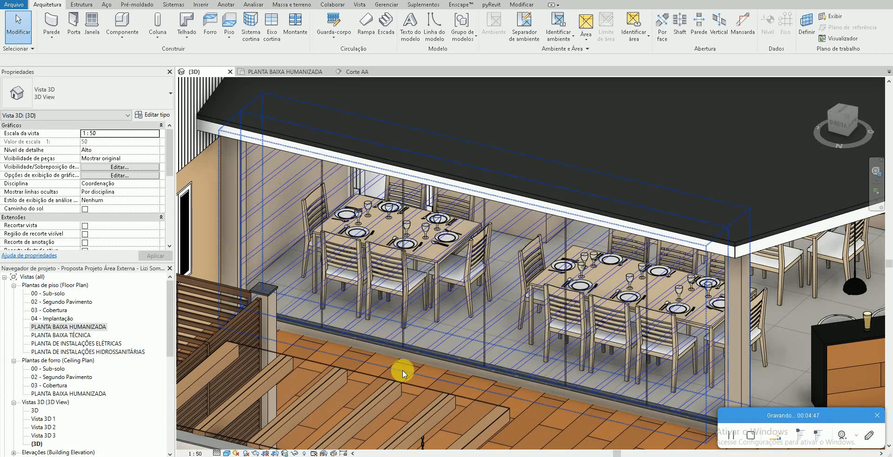
- Set the interior type of Fechamento's vertical mullions to Rectangular Mullion : 5 x 2,5
{"action": "scroll", "coordinate": [235, 278], "scroll_direction": "up", "scroll_amount": 2}
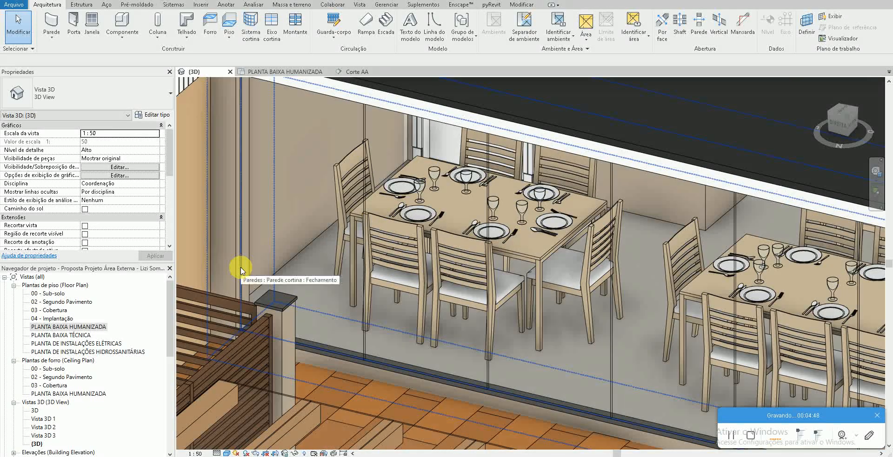
{"action": "left_click", "coordinate": [333, 355]}
{"action": "scroll", "coordinate": [339, 330], "scroll_direction": "down", "scroll_amount": 3}
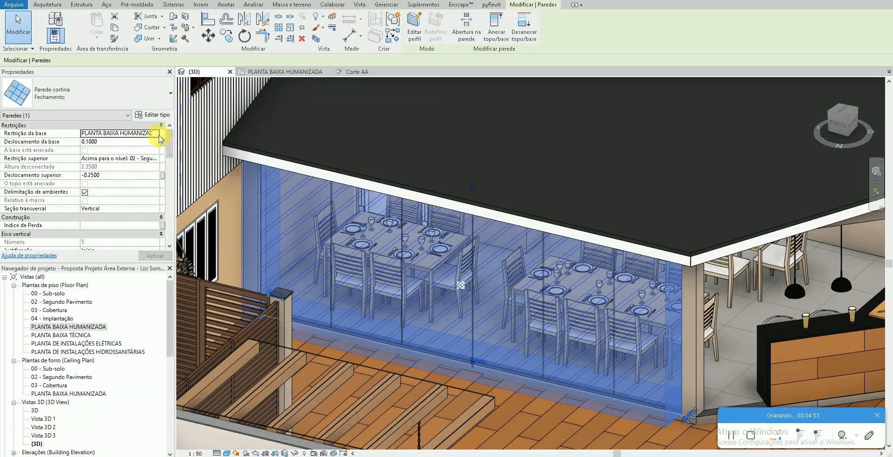
{"action": "left_click", "coordinate": [156, 118]}
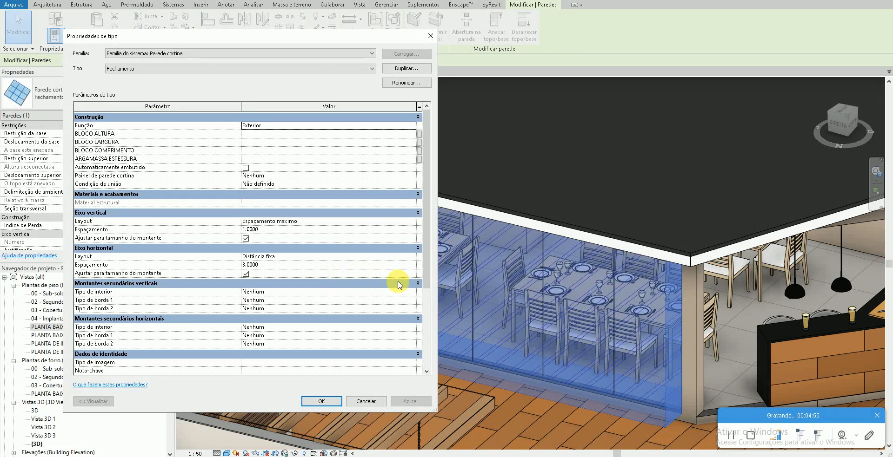
{"action": "left_click", "coordinate": [411, 292]}
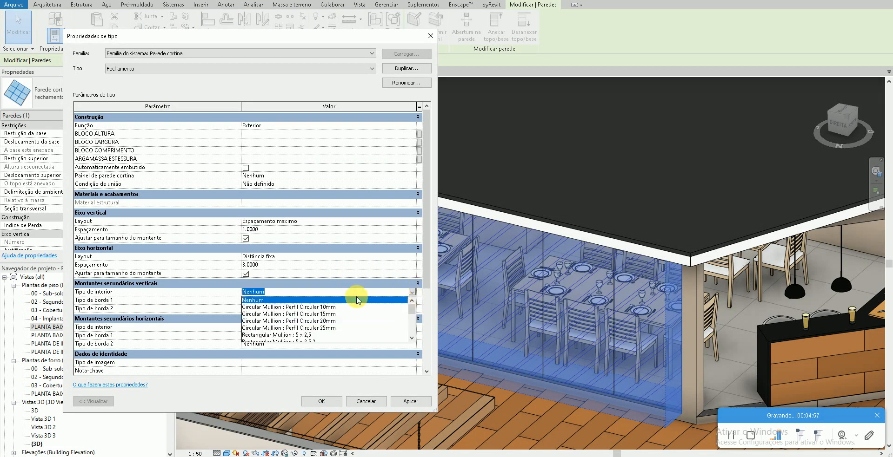
{"action": "left_click", "coordinate": [316, 335]}
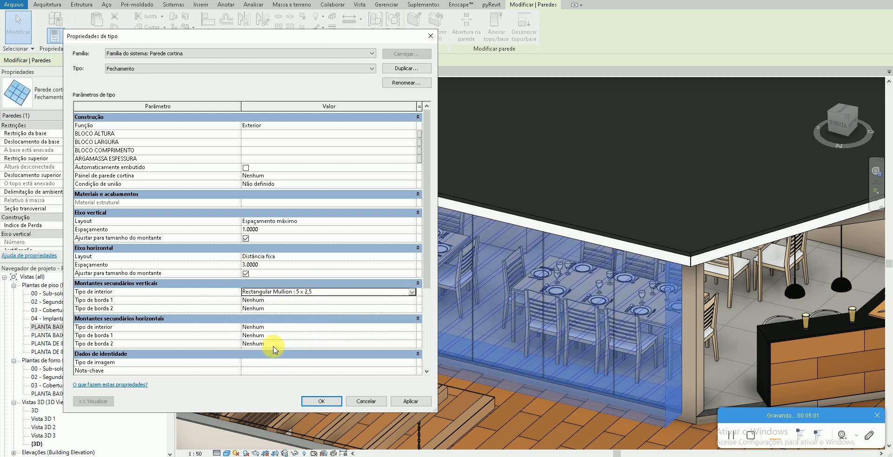
{"action": "left_click", "coordinate": [314, 401]}
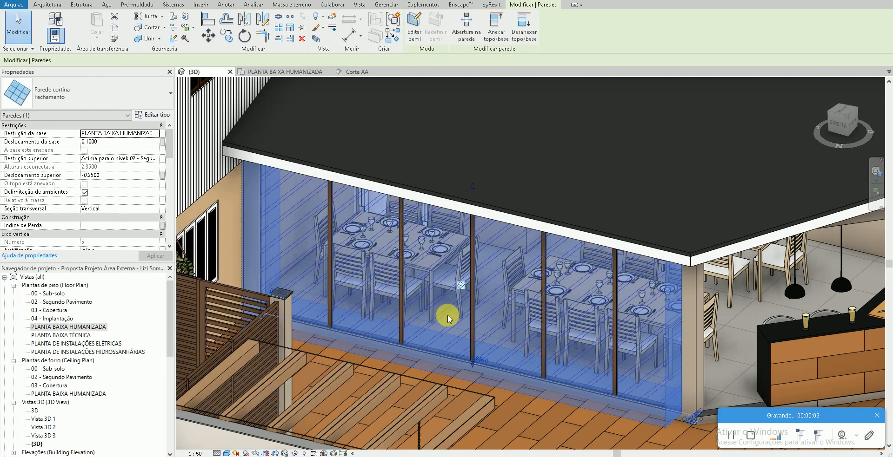
{"action": "key", "text": "Escape"}
- Inspect the glass wall's vertical mullions up close, including where they meet the base
{"action": "scroll", "coordinate": [355, 329], "scroll_direction": "up", "scroll_amount": 5}
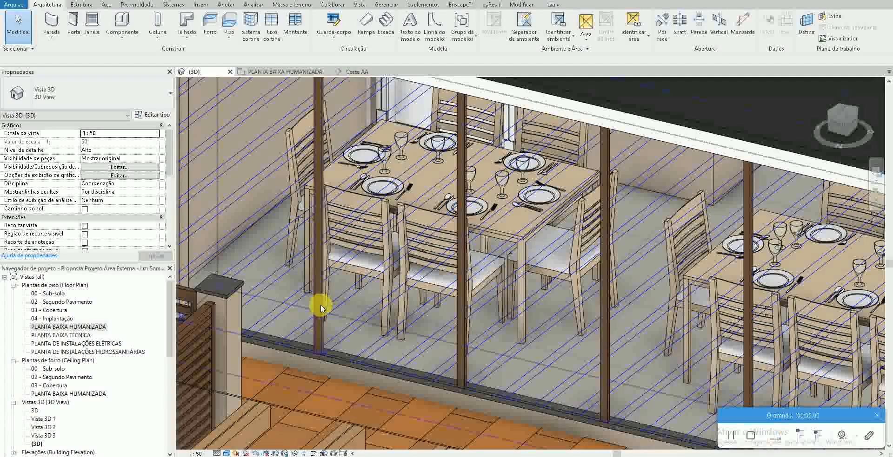
{"action": "scroll", "coordinate": [336, 315], "scroll_direction": "down", "scroll_amount": 5}
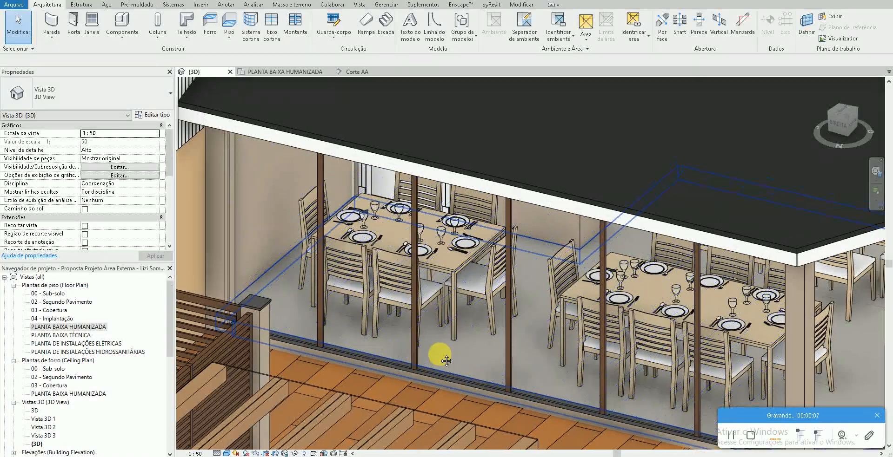
{"action": "scroll", "coordinate": [405, 360], "scroll_direction": "up", "scroll_amount": 3}
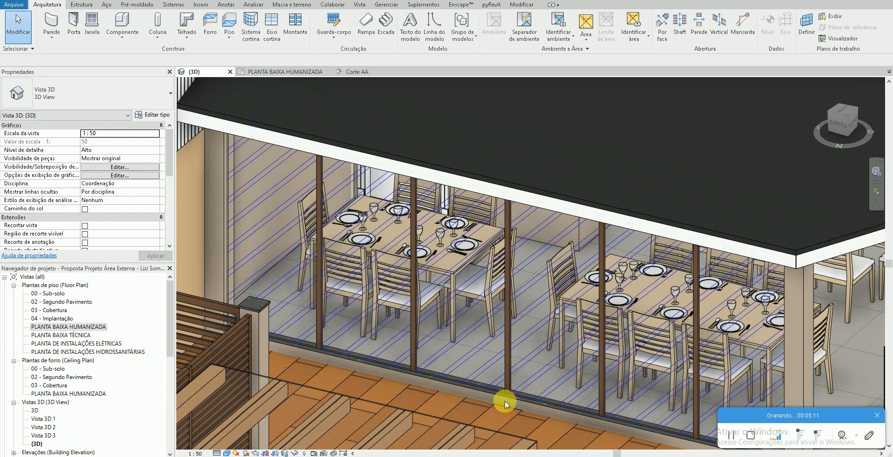
{"action": "mouse_move", "coordinate": [442, 347]}
{"action": "middle_mouse_down"}
{"action": "mouse_move", "coordinate": [401, 333]}
{"action": "mouse_move", "coordinate": [452, 342]}
{"action": "middle_mouse_up"}
{"action": "scroll", "coordinate": [408, 341], "scroll_direction": "up", "scroll_amount": 5}
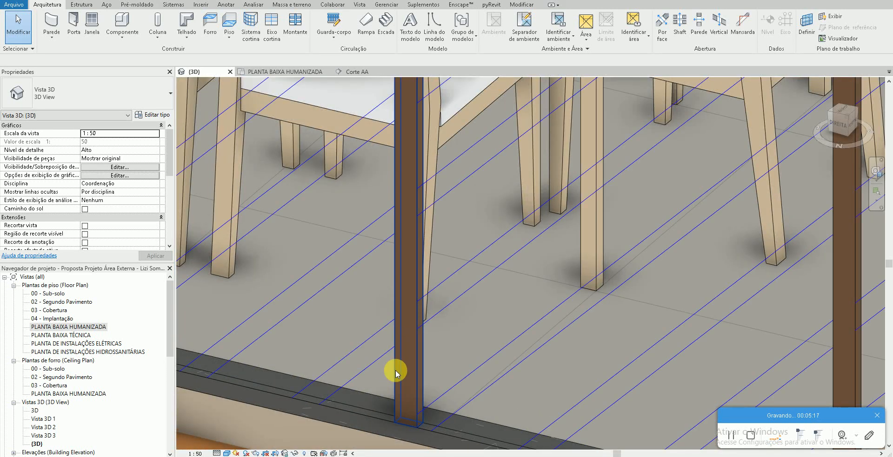
- Select the second vertical mullion and duplicate its 5 x 2,5 type under the name Perfil do Fechamento
{"action": "left_click", "coordinate": [395, 370]}
{"action": "scroll", "coordinate": [395, 370], "scroll_direction": "down", "scroll_amount": 5}
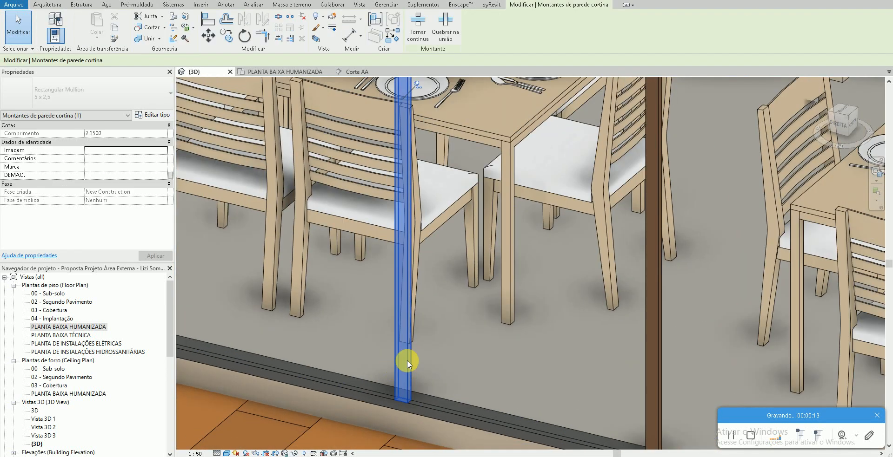
{"action": "scroll", "coordinate": [435, 352], "scroll_direction": "down", "scroll_amount": 4}
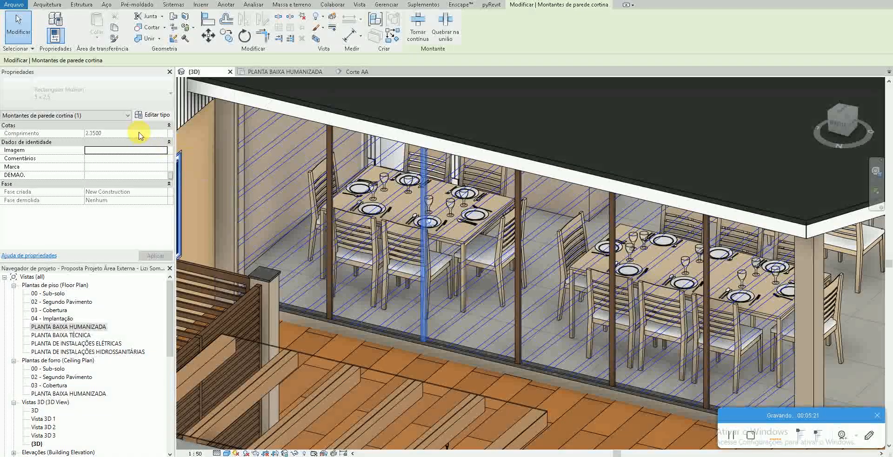
{"action": "left_click", "coordinate": [157, 117]}
{"action": "left_click", "coordinate": [428, 36]}
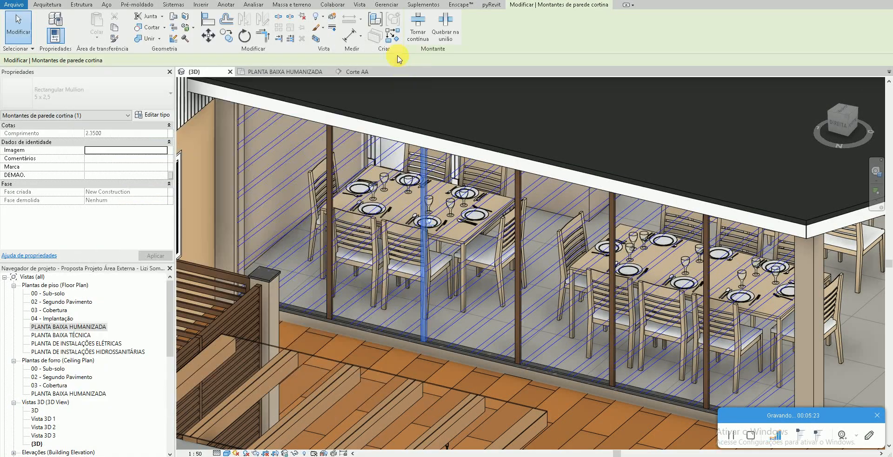
{"action": "left_click", "coordinate": [434, 237]}
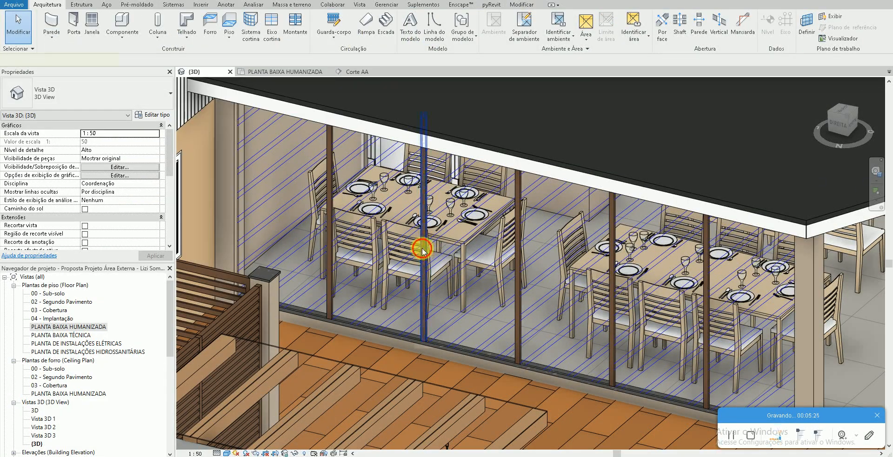
{"action": "left_click", "coordinate": [421, 249]}
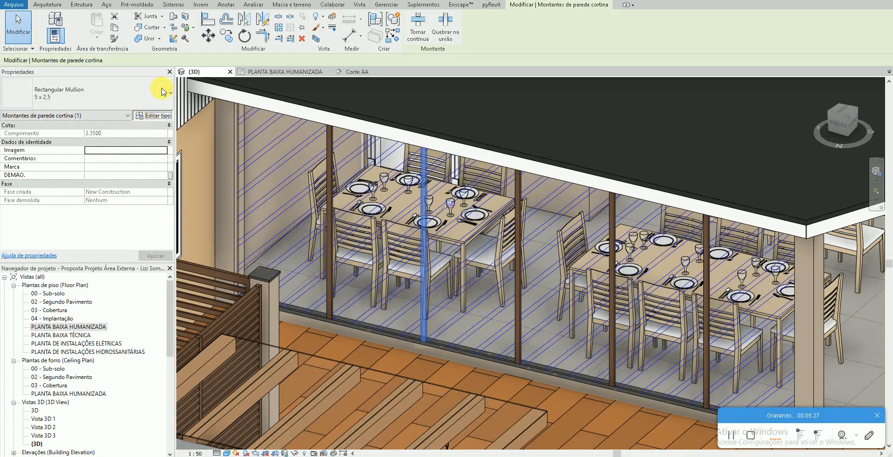
{"action": "left_click", "coordinate": [158, 115]}
{"action": "left_click", "coordinate": [400, 70]}
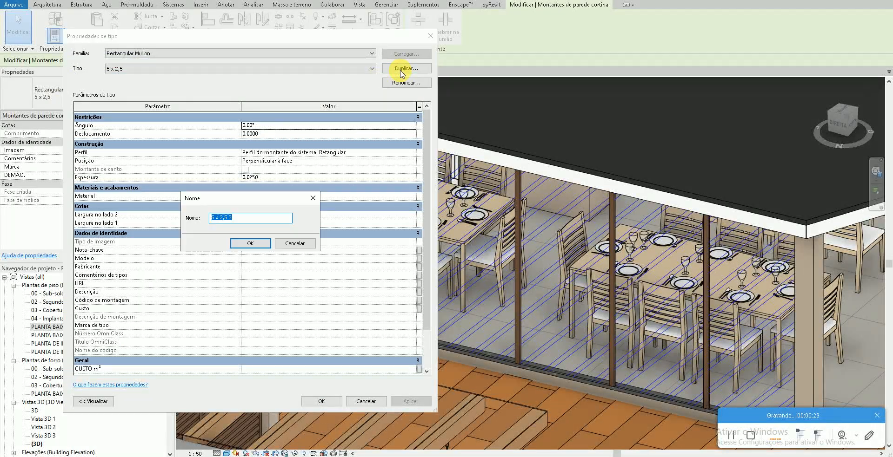
{"action": "type", "text": "Perfil do Fechamen"}
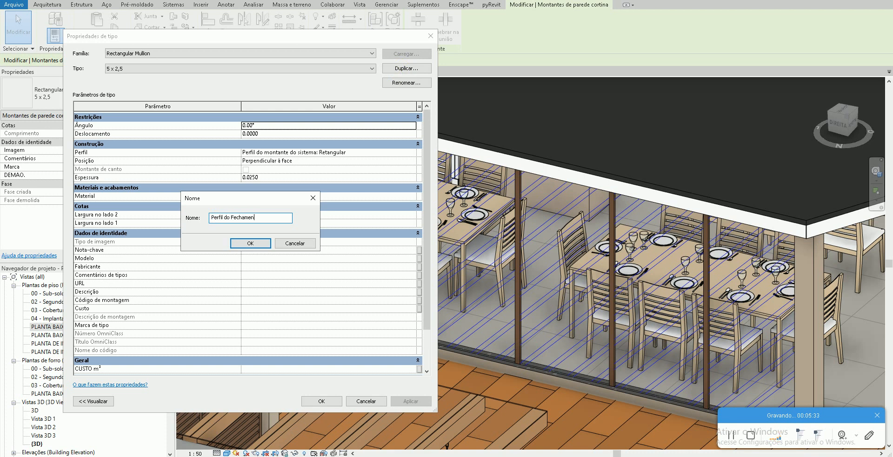
{"action": "type", "text": "to"}
{"action": "key", "text": "Return"}
- Consult the glass balcony enclosure photo in the browser and set the thickness of Perfil do Fechamento to 0.03 m
{"action": "left_click", "coordinate": [274, 179]}
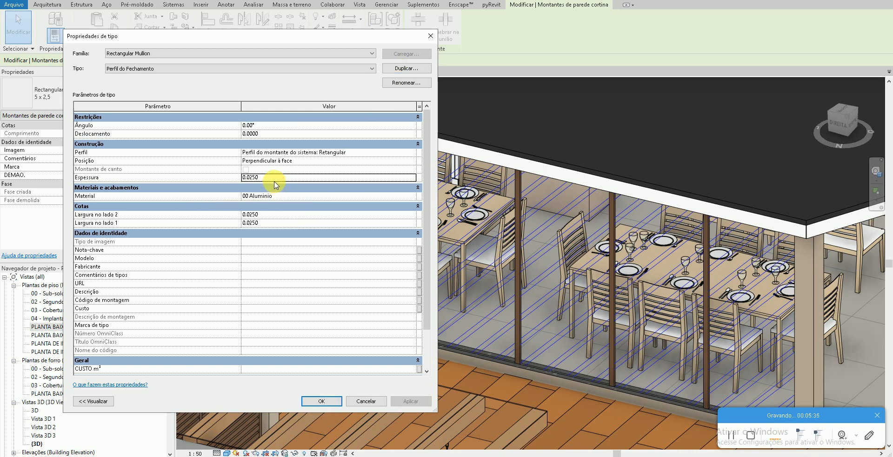
{"action": "double_click", "coordinate": [275, 180]}
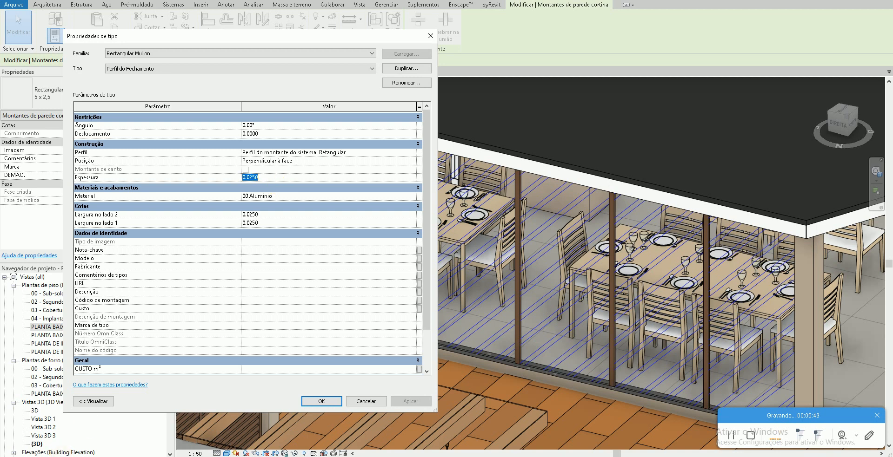
{"action": "key", "text": "alt+Tab"}
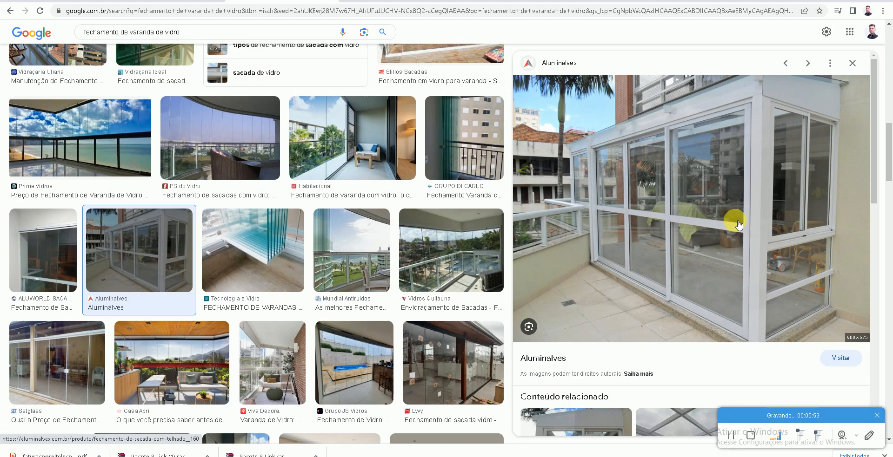
{"action": "key", "text": "alt+Tab"}
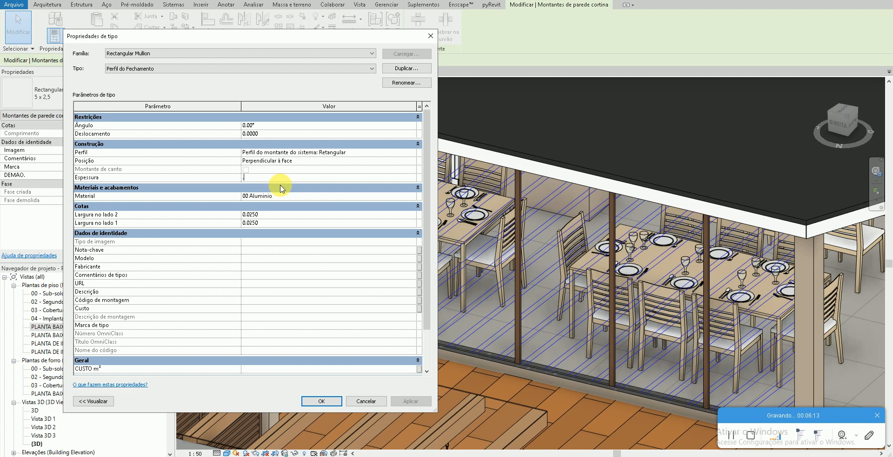
- Set the widths on side 1 and side 2 of Perfil do Fechamento to 0.03 m each
{"action": "left_click", "coordinate": [276, 214]}
{"action": "left_click_drag", "start_coordinate": [276, 214], "coordinate": [251, 215]}
{"action": "type", "text": "600"}
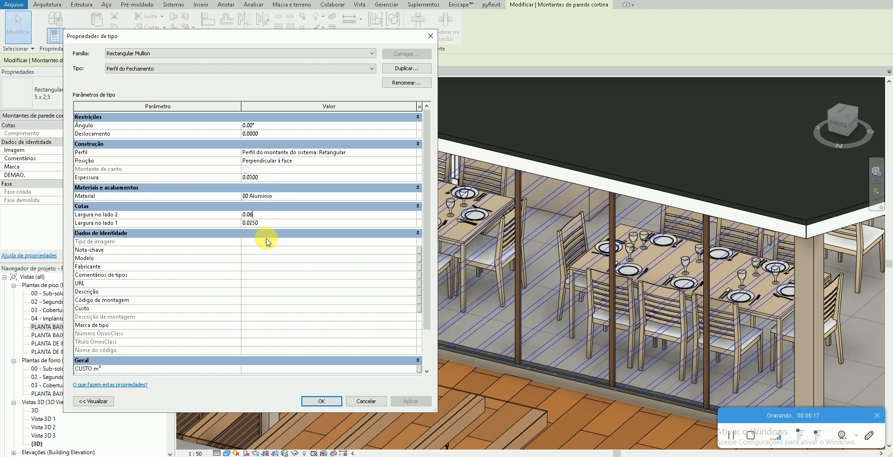
{"action": "left_click", "coordinate": [265, 223]}
{"action": "left_click", "coordinate": [270, 206]}
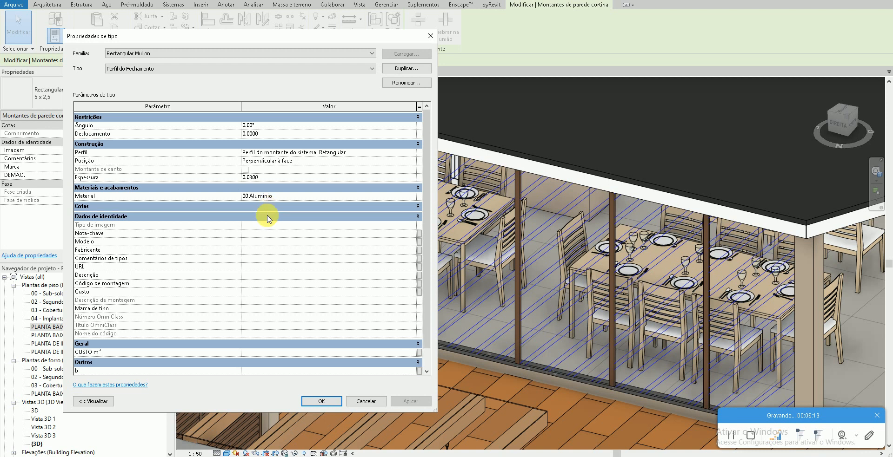
{"action": "left_click", "coordinate": [266, 207]}
{"action": "left_click_drag", "start_coordinate": [259, 214], "coordinate": [255, 214]}
{"action": "left_click", "coordinate": [259, 223]}
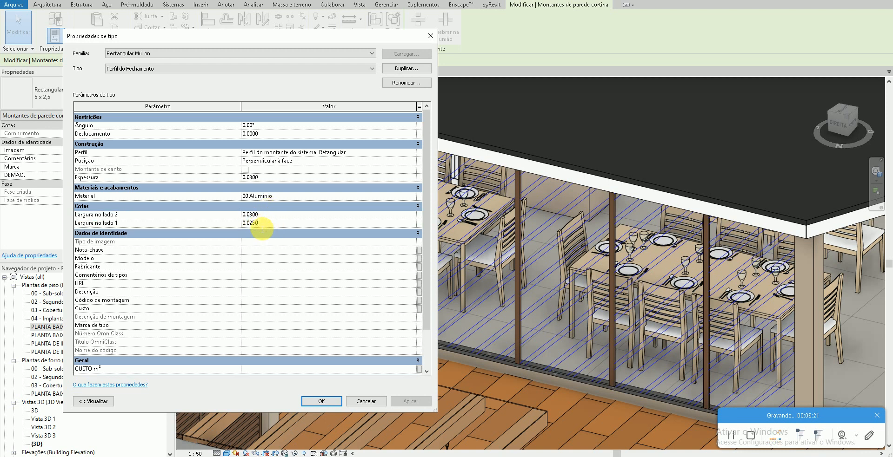
{"action": "type", "text": "300"}
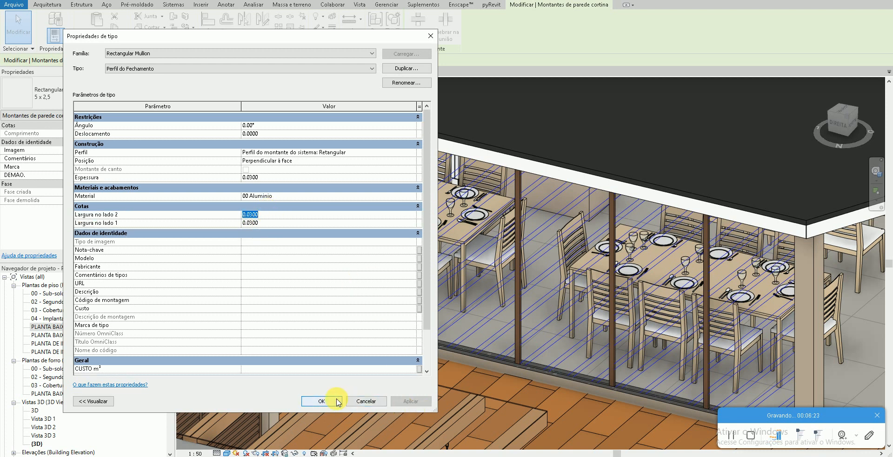
{"action": "left_click", "coordinate": [332, 401]}
{"action": "key", "text": "Escape"}
- Examine the second vertical mullion up close and check which mullion type it uses
{"action": "scroll", "coordinate": [406, 325], "scroll_direction": "up", "scroll_amount": 6}
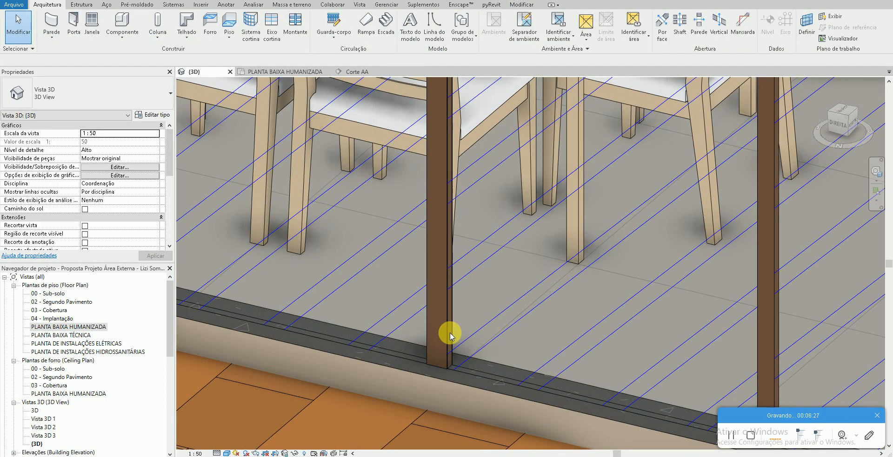
{"action": "left_click", "coordinate": [451, 333]}
{"action": "scroll", "coordinate": [451, 333], "scroll_direction": "down", "scroll_amount": 4}
{"action": "scroll", "coordinate": [368, 302], "scroll_direction": "down", "scroll_amount": 3}
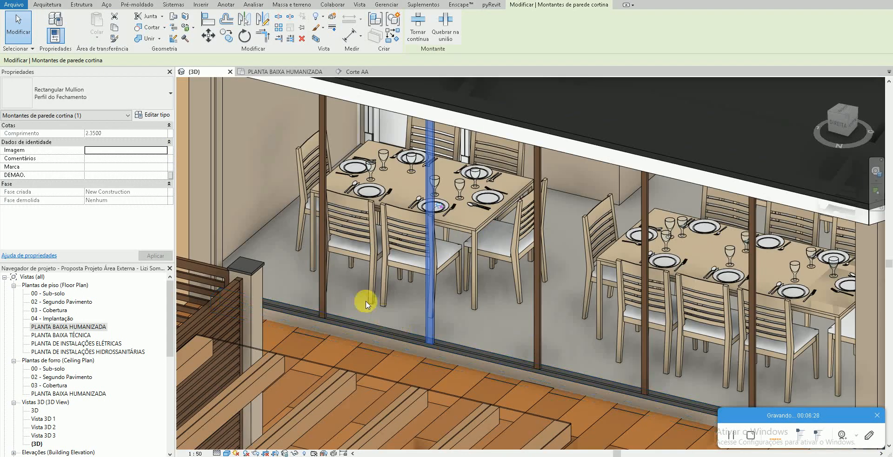
{"action": "scroll", "coordinate": [381, 299], "scroll_direction": "down", "scroll_amount": 1}
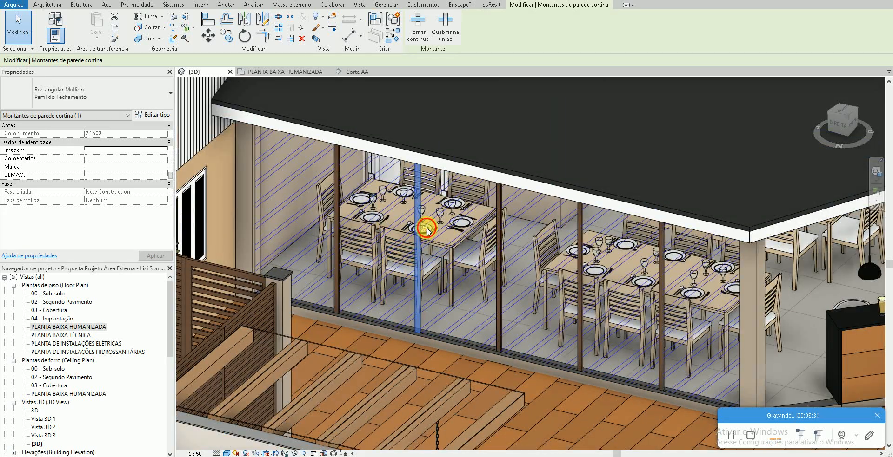
{"action": "key", "text": "Escape"}
{"action": "scroll", "coordinate": [416, 325], "scroll_direction": "up", "scroll_amount": 5}
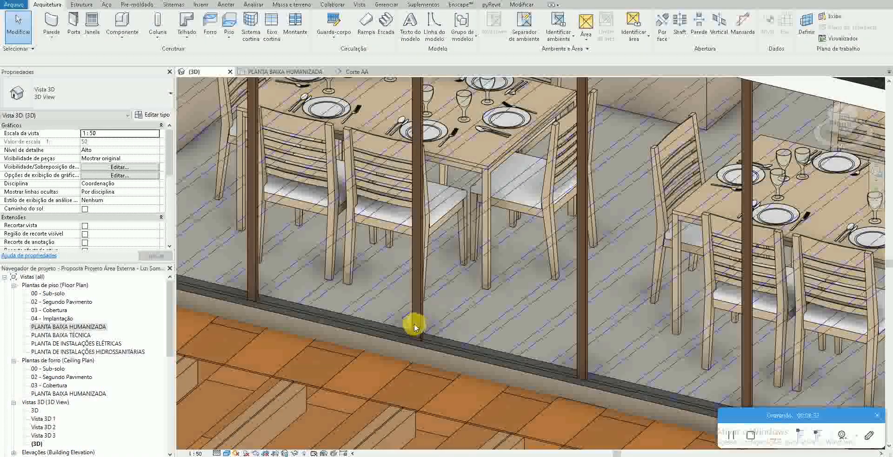
{"action": "left_click", "coordinate": [412, 323]}
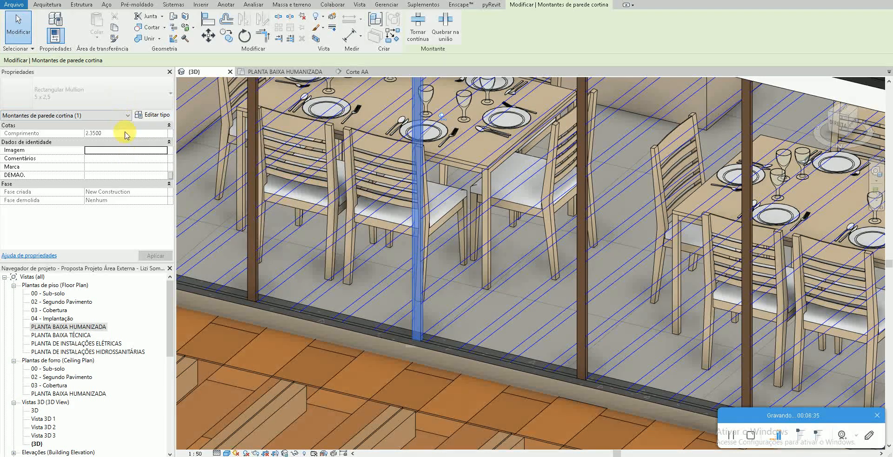
{"action": "key", "text": "Escape"}
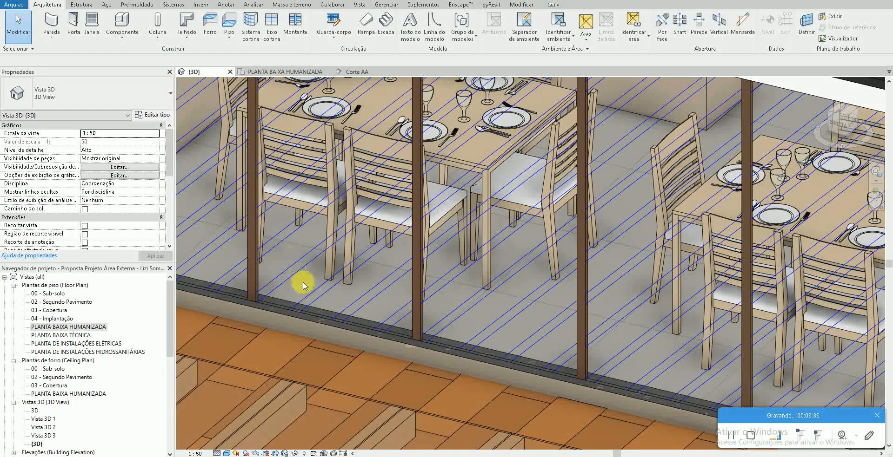
- Remove the glass wall's interior vertical mullions by setting their type to Nenhum in the Fechamento type
{"action": "left_click", "coordinate": [308, 315]}
{"action": "scroll", "coordinate": [309, 315], "scroll_direction": "down", "scroll_amount": 5}
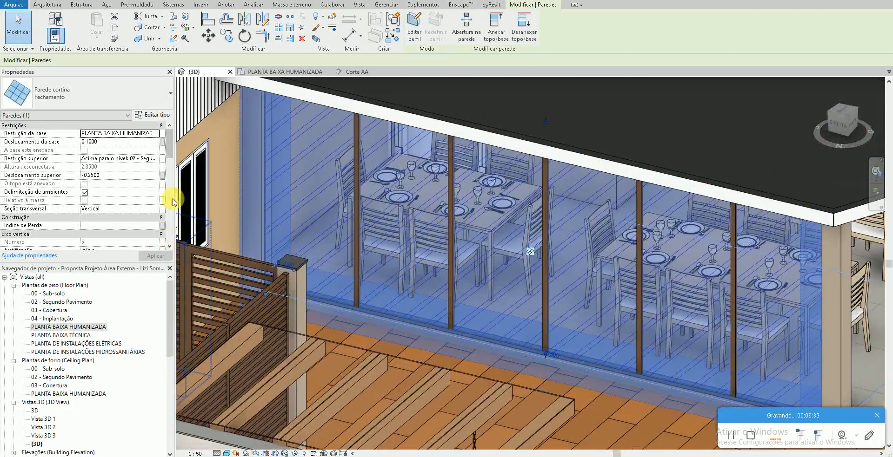
{"action": "left_click", "coordinate": [156, 120]}
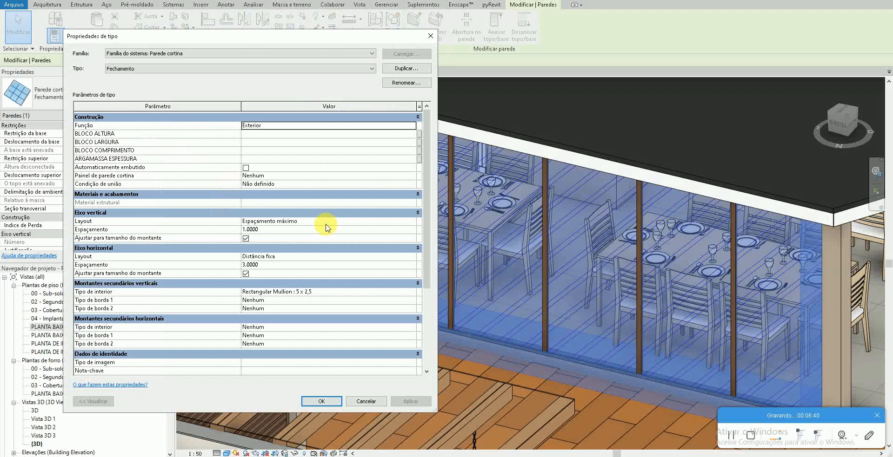
{"action": "left_click", "coordinate": [411, 292]}
{"action": "scroll", "coordinate": [307, 303], "scroll_direction": "up", "scroll_amount": 1}
{"action": "left_click", "coordinate": [298, 300]}
{"action": "left_click", "coordinate": [409, 402]}
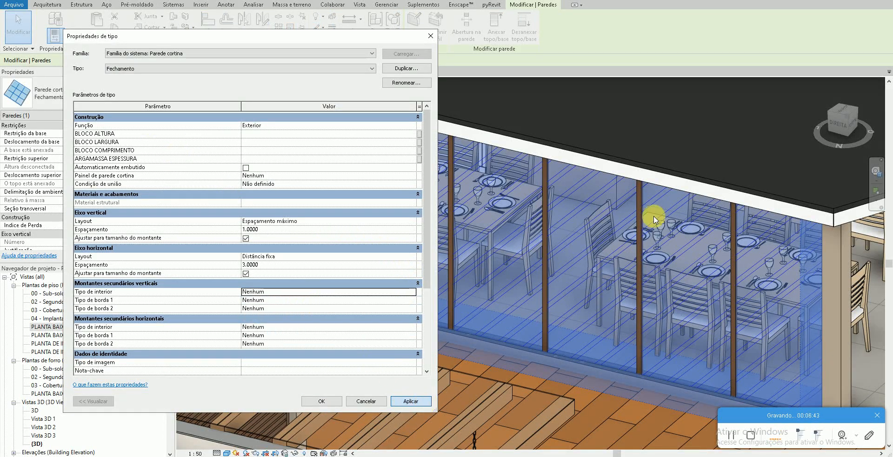
{"action": "left_click", "coordinate": [209, 258]}
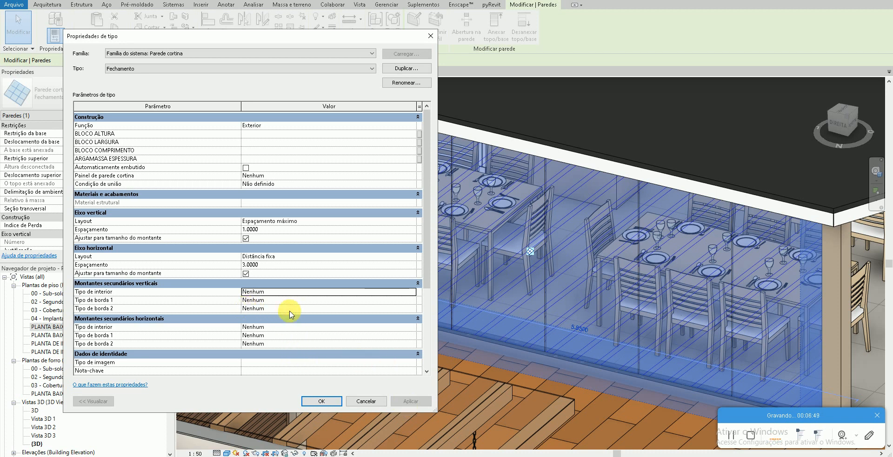
- Set both border types of Fechamento's vertical mullions to Rectangular Mullion : Perfil do Fechamento
{"action": "left_click", "coordinate": [411, 302]}
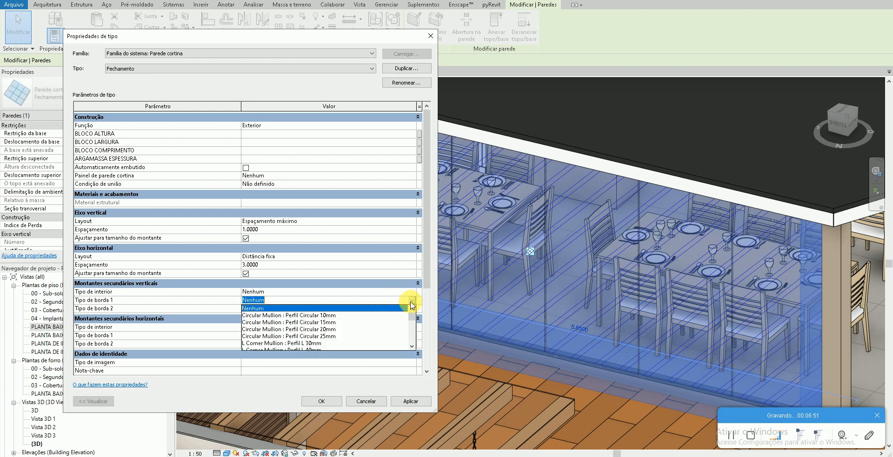
{"action": "scroll", "coordinate": [339, 325], "scroll_direction": "down", "scroll_amount": 5}
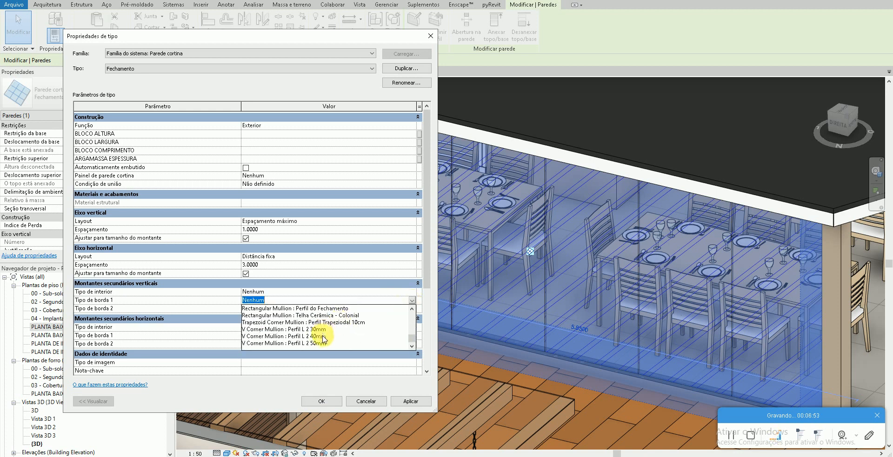
{"action": "scroll", "coordinate": [331, 332], "scroll_direction": "up", "scroll_amount": 3}
{"action": "scroll", "coordinate": [324, 339], "scroll_direction": "down", "scroll_amount": 2}
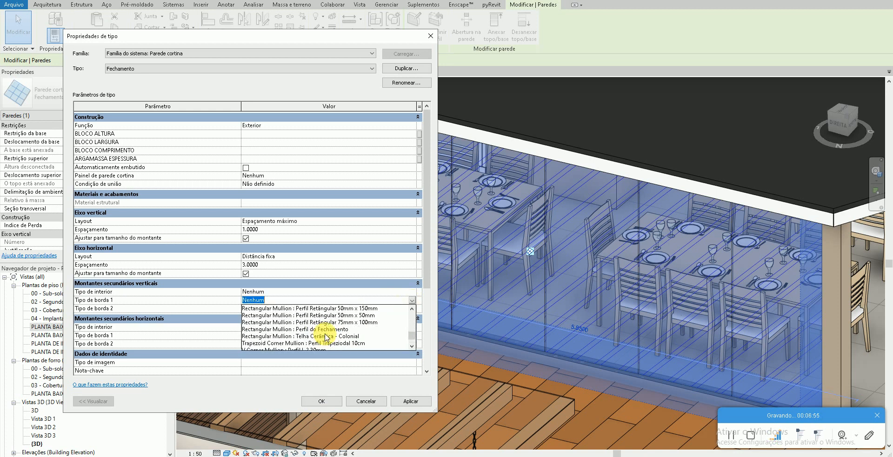
{"action": "left_click", "coordinate": [343, 322]}
{"action": "left_click", "coordinate": [411, 308]}
{"action": "scroll", "coordinate": [365, 325], "scroll_direction": "down", "scroll_amount": 3}
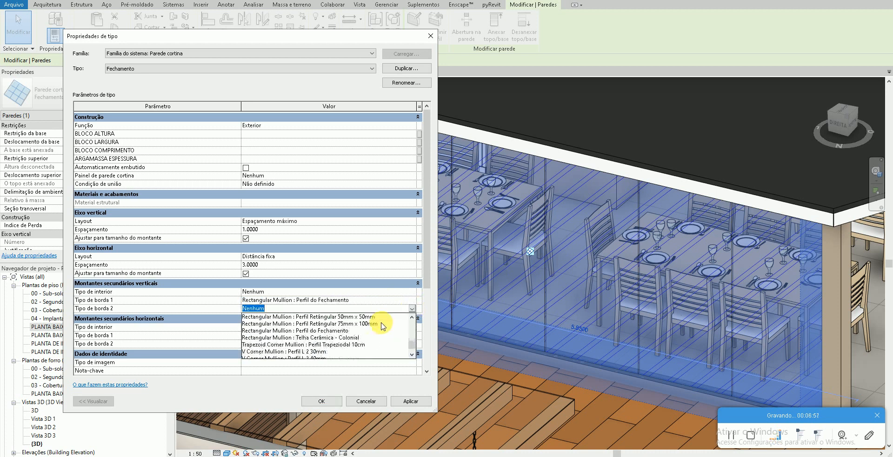
{"action": "left_click", "coordinate": [325, 338]}
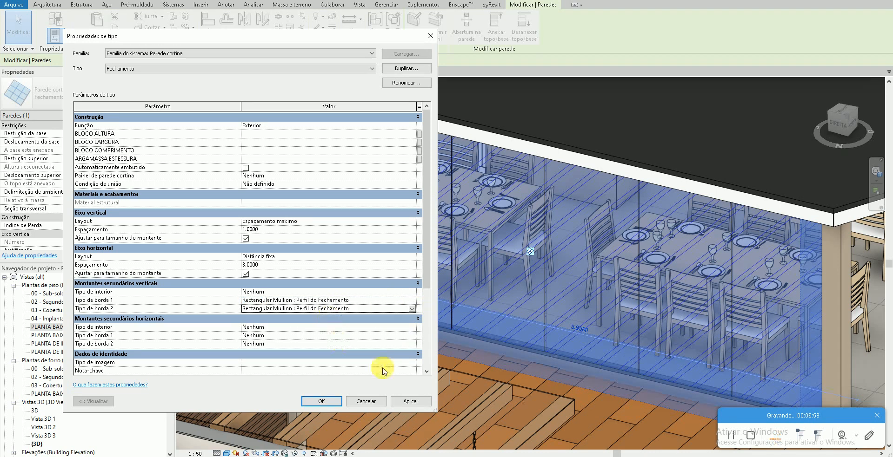
{"action": "left_click", "coordinate": [411, 401]}
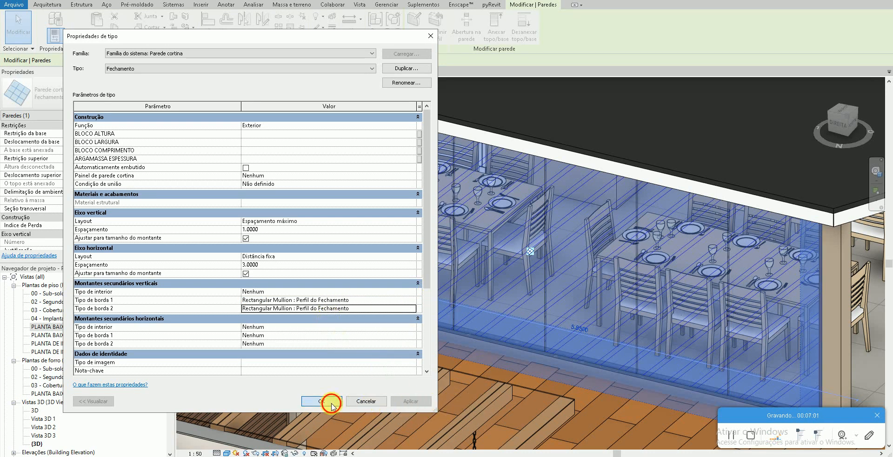
{"action": "left_click", "coordinate": [331, 403]}
{"action": "key", "text": "Escape"}
- Set both border types of Fechamento's horizontal mullions to Rectangular Mullion : Perfil do Fechamento
{"action": "scroll", "coordinate": [265, 208], "scroll_direction": "up", "scroll_amount": 4}
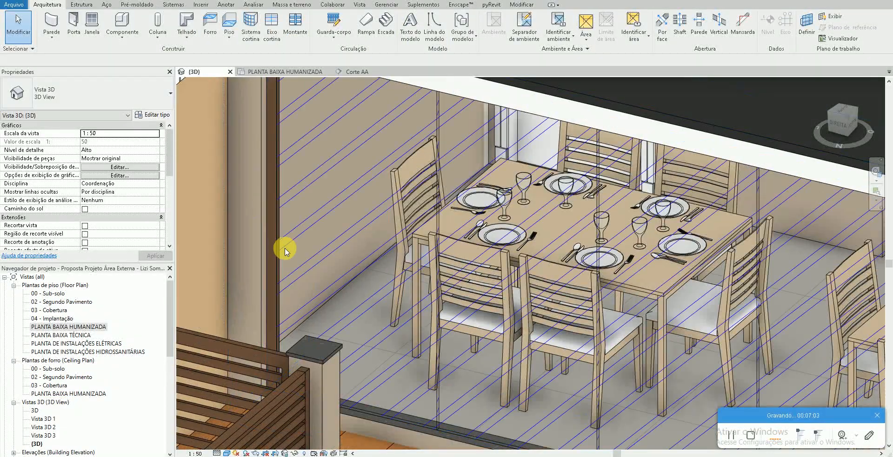
{"action": "scroll", "coordinate": [284, 251], "scroll_direction": "down", "scroll_amount": 5}
{"action": "middle_click_drag", "start_coordinate": [293, 259], "coordinate": [578, 224], "text": "shift"}
{"action": "scroll", "coordinate": [484, 235], "scroll_direction": "up", "scroll_amount": 5}
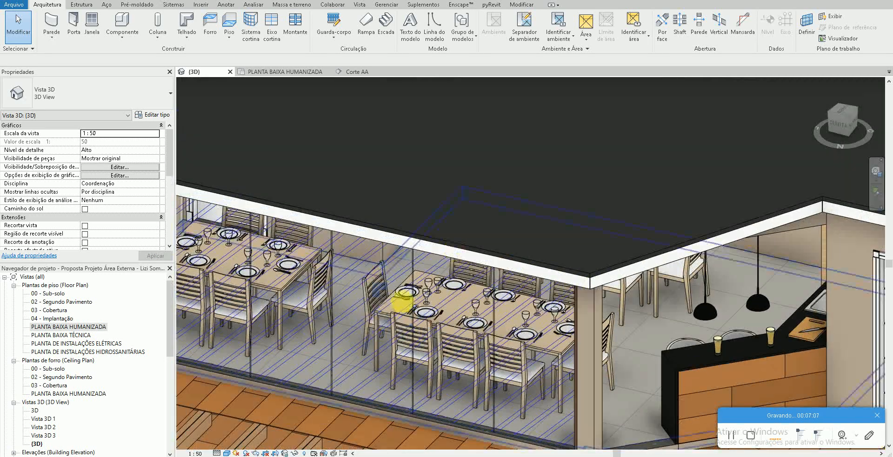
{"action": "middle_click_drag", "start_coordinate": [401, 302], "coordinate": [307, 326], "text": "shift"}
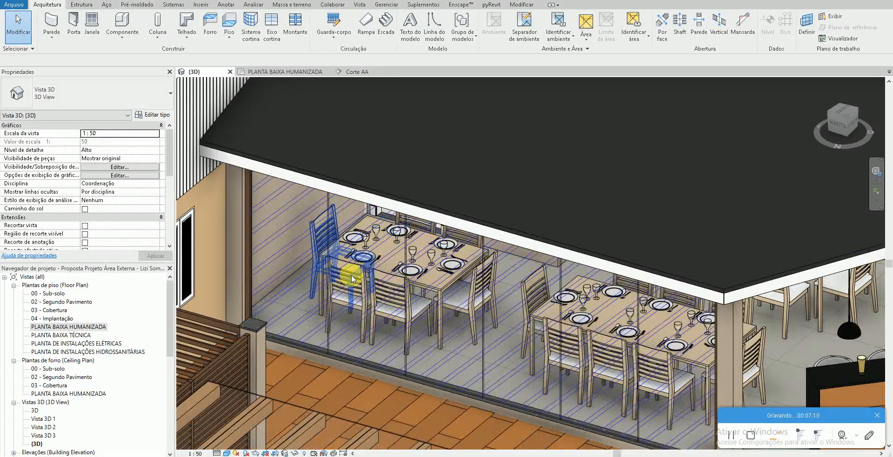
{"action": "left_click", "coordinate": [299, 344]}
{"action": "left_click", "coordinate": [158, 115]}
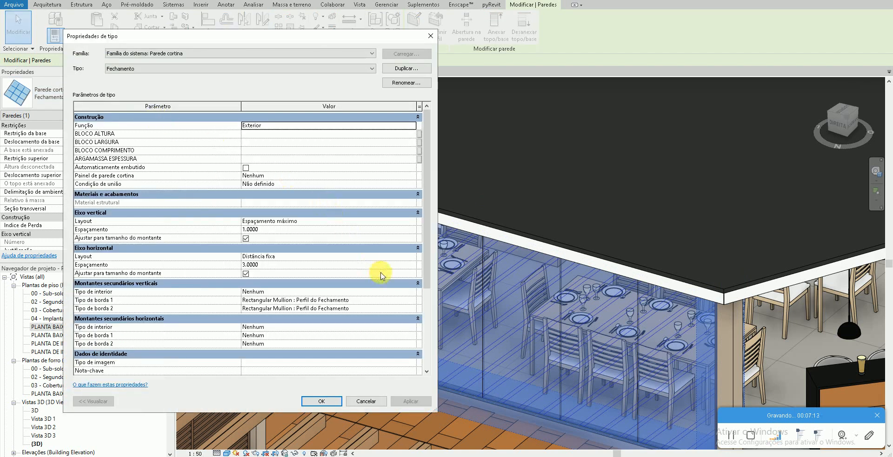
{"action": "scroll", "coordinate": [408, 288], "scroll_direction": "down", "scroll_amount": 3}
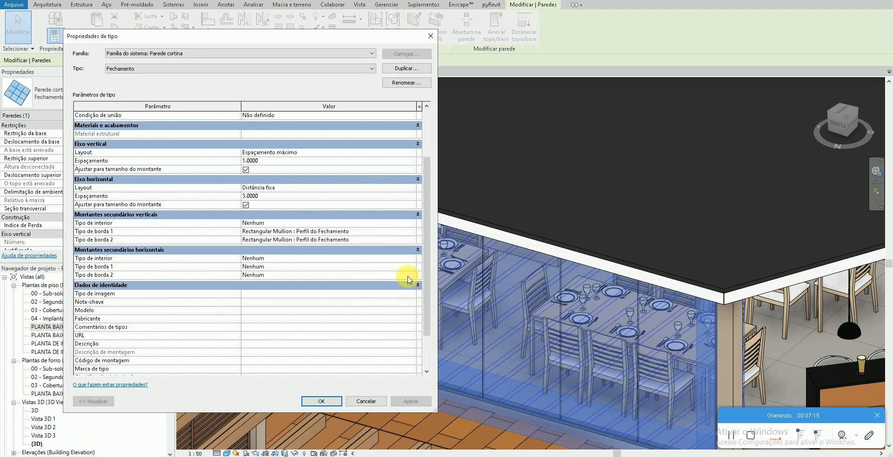
{"action": "left_click", "coordinate": [411, 267]}
{"action": "scroll", "coordinate": [337, 288], "scroll_direction": "down", "scroll_amount": 5}
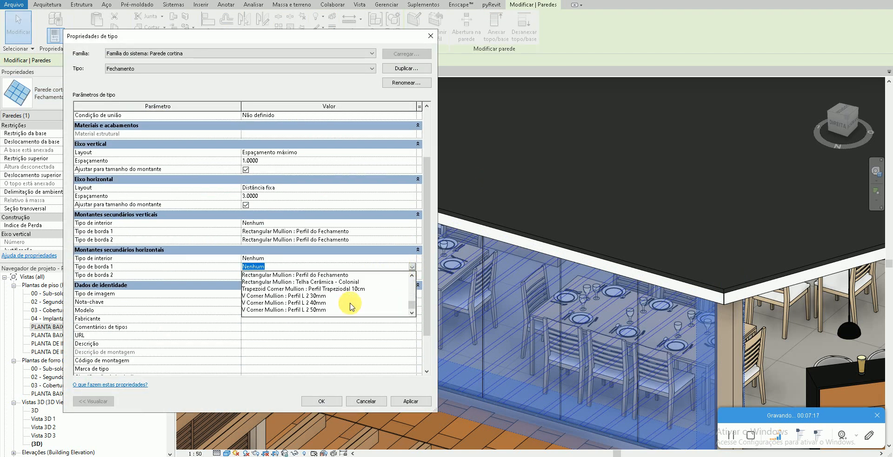
{"action": "left_click", "coordinate": [326, 275]}
{"action": "left_click", "coordinate": [412, 275]}
{"action": "scroll", "coordinate": [333, 308], "scroll_direction": "down", "scroll_amount": 3}
{"action": "scroll", "coordinate": [333, 308], "scroll_direction": "down", "scroll_amount": 3}
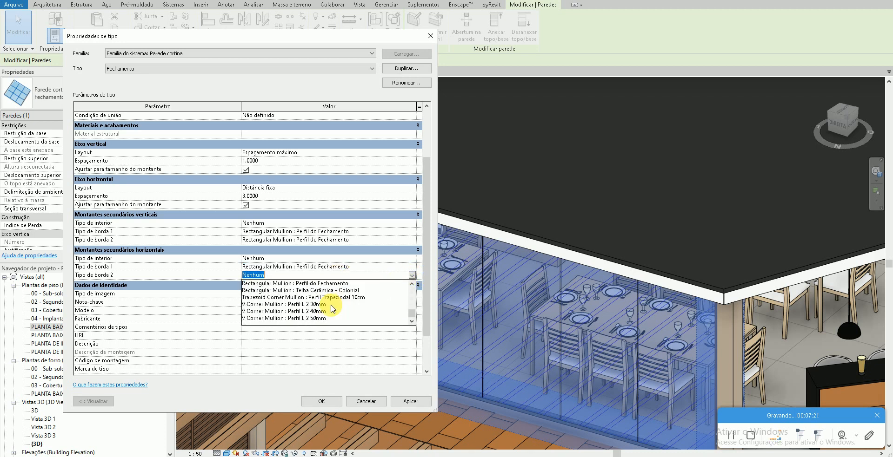
{"action": "left_click", "coordinate": [335, 283]}
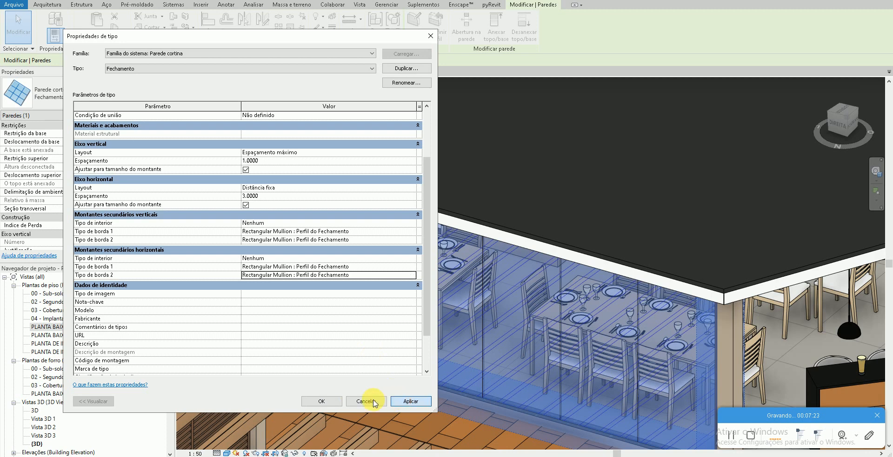
{"action": "left_click", "coordinate": [321, 402]}
{"action": "key", "text": "Escape"}
- Inspect the horizontal mullion along the glass wall's base and the overall frame around the panels
{"action": "scroll", "coordinate": [445, 405], "scroll_direction": "up", "scroll_amount": 5}
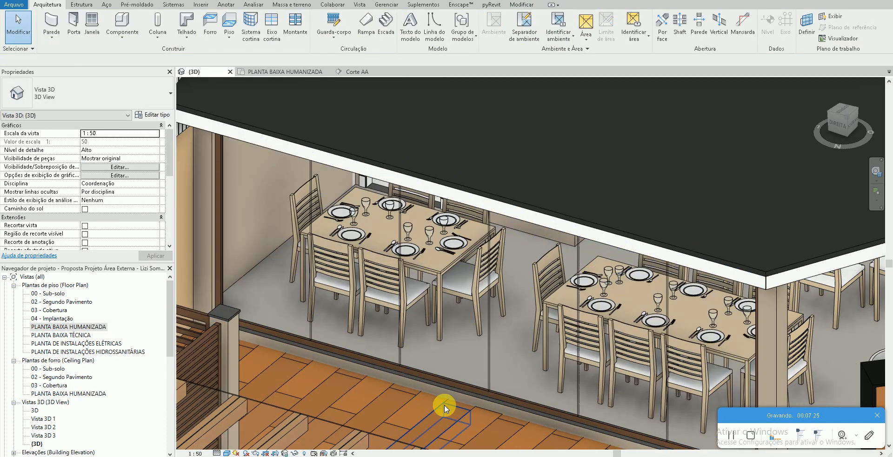
{"action": "scroll", "coordinate": [433, 348], "scroll_direction": "up", "scroll_amount": 5}
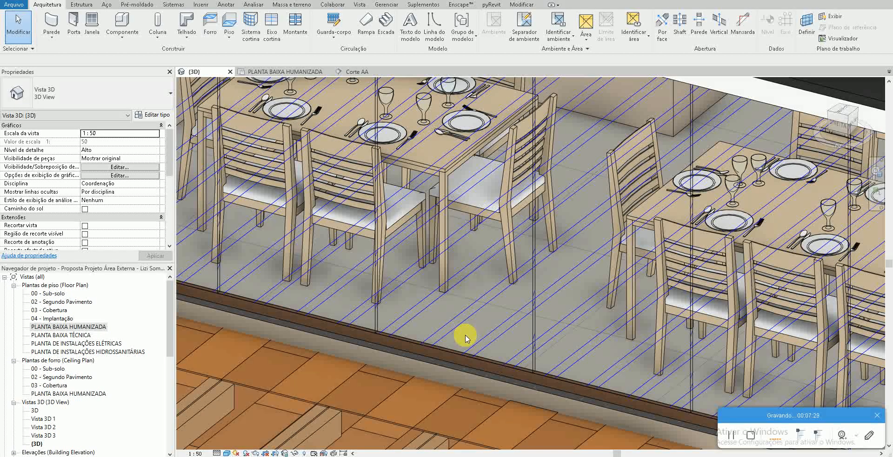
{"action": "scroll", "coordinate": [466, 338], "scroll_direction": "down", "scroll_amount": 5}
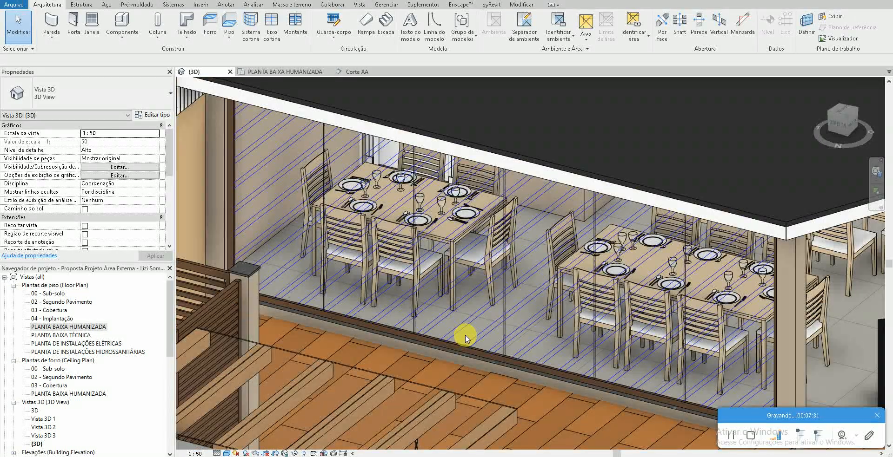
- Set the second border type of Fechamento's horizontal mullions to Nenhum and delete the mullions released by the change
{"action": "middle_click_drag", "start_coordinate": [424, 312], "coordinate": [444, 395], "text": "shift"}
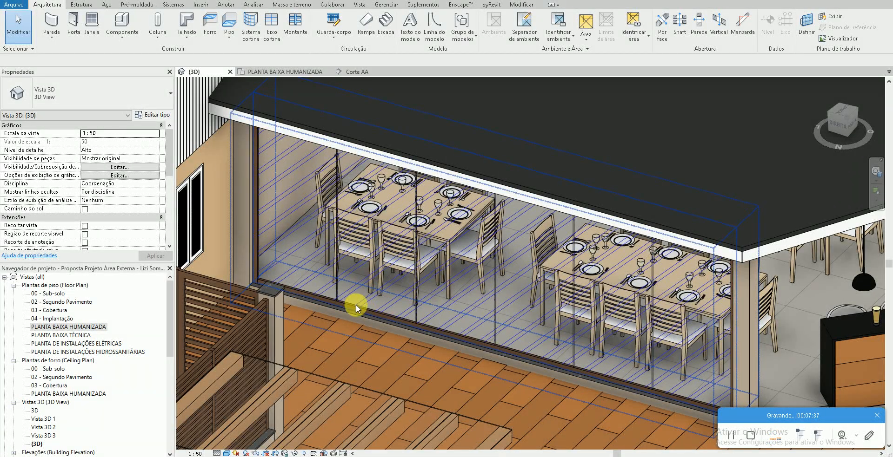
{"action": "left_click", "coordinate": [356, 304]}
{"action": "left_click", "coordinate": [156, 115]}
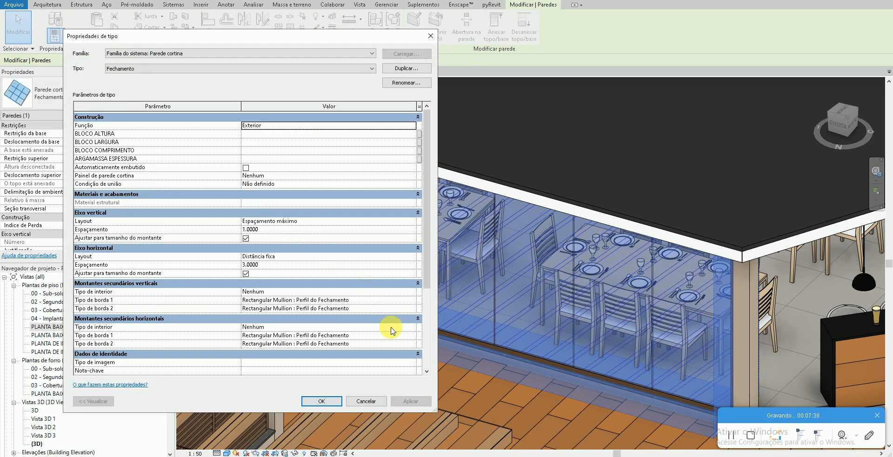
{"action": "left_click", "coordinate": [412, 344]}
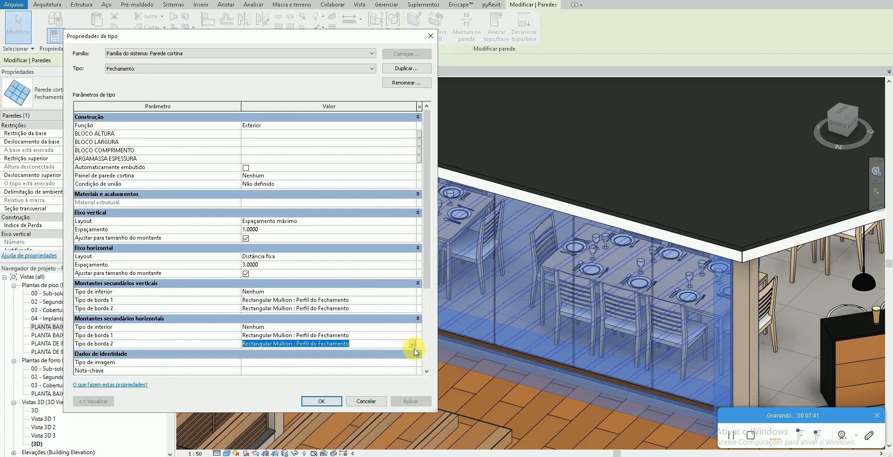
{"action": "left_click", "coordinate": [412, 345]}
{"action": "left_click", "coordinate": [314, 352]}
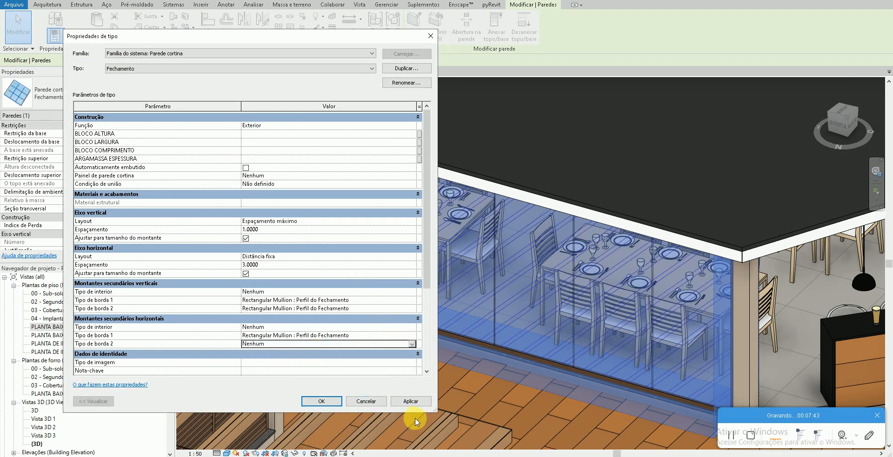
{"action": "left_click", "coordinate": [410, 401]}
{"action": "left_click", "coordinate": [200, 259]}
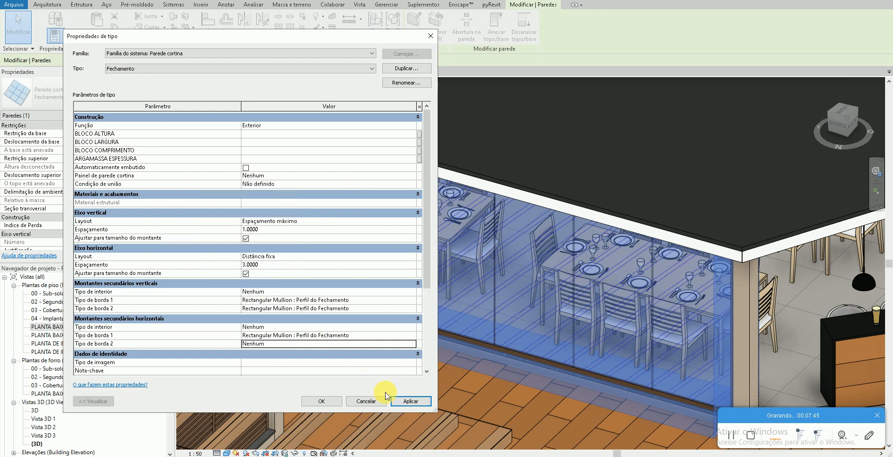
{"action": "left_click", "coordinate": [401, 402]}
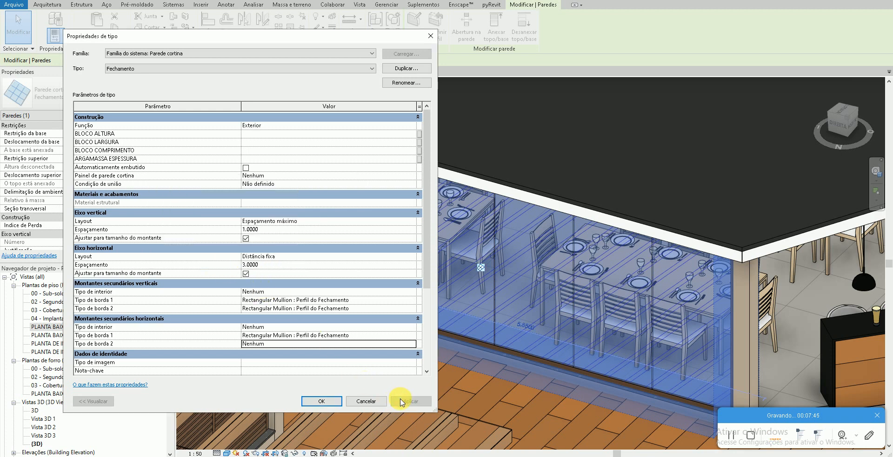
{"action": "left_click", "coordinate": [330, 400]}
{"action": "key", "text": "Escape"}
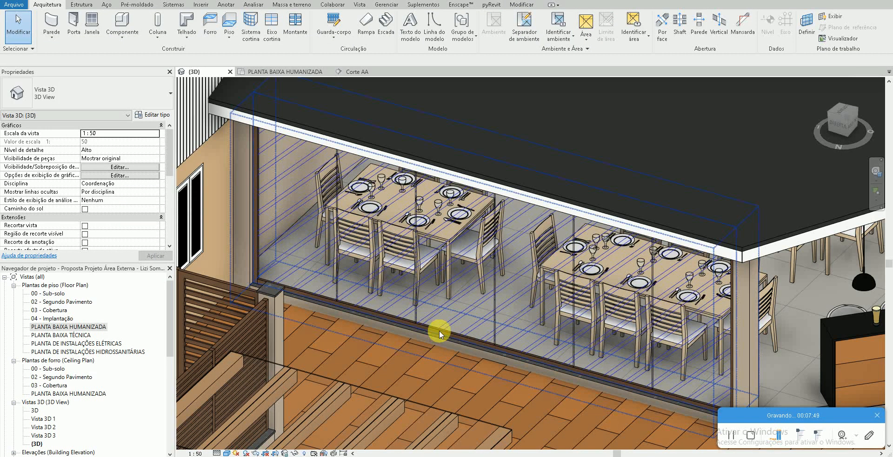
- Set the first border type of Fechamento's horizontal mullions to Nenhum in the glass wall's type properties
{"action": "left_click", "coordinate": [439, 330]}
{"action": "left_click", "coordinate": [153, 115]}
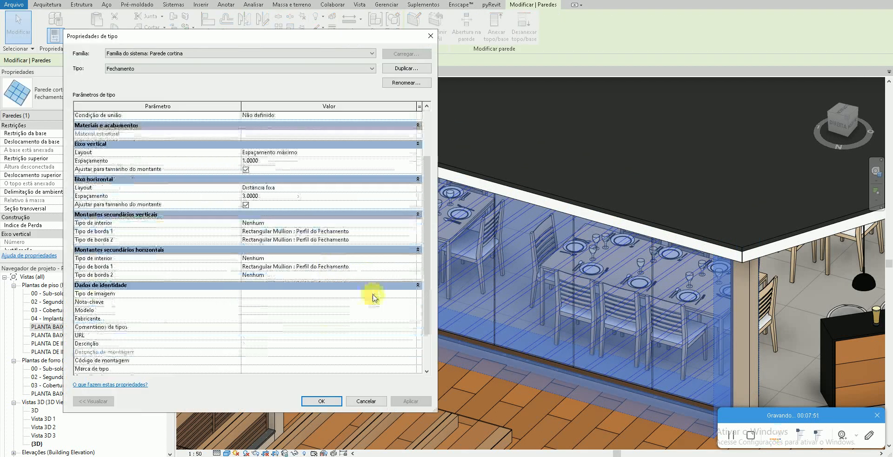
{"action": "scroll", "coordinate": [370, 295], "scroll_direction": "down", "scroll_amount": 5}
{"action": "left_click", "coordinate": [405, 248]}
{"action": "left_click", "coordinate": [412, 248]}
{"action": "scroll", "coordinate": [404, 261], "scroll_direction": "up", "scroll_amount": 3}
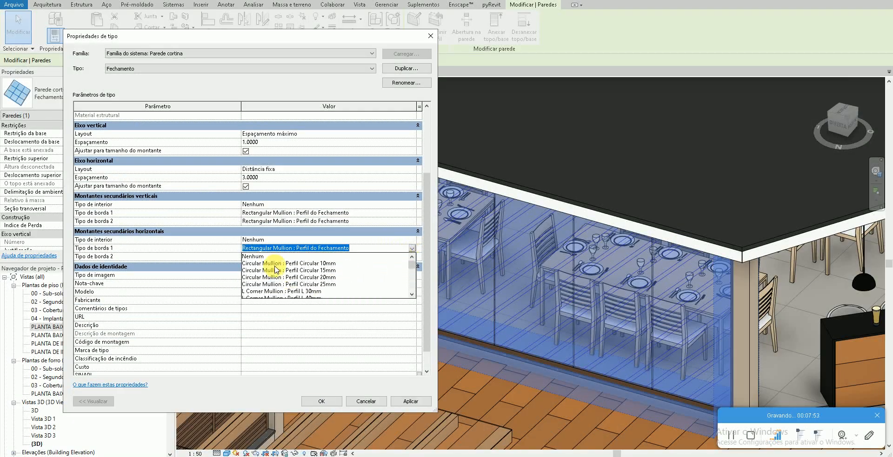
{"action": "left_click", "coordinate": [269, 256]}
- Set the second border type of the horizontal mullions to Rectangular Mullion : Perfil do Fechamento, keeping the mullions no longer driven by type
{"action": "left_click", "coordinate": [411, 257]}
{"action": "scroll", "coordinate": [381, 307], "scroll_direction": "down", "scroll_amount": 2}
{"action": "scroll", "coordinate": [367, 300], "scroll_direction": "down", "scroll_amount": 4}
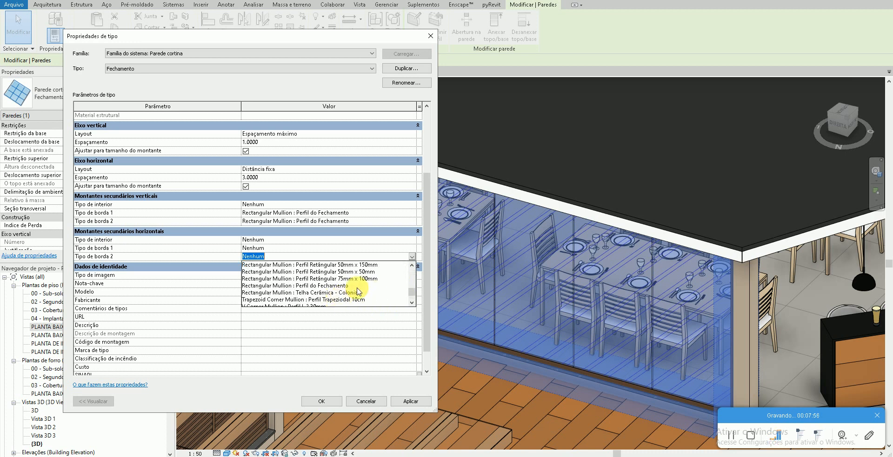
{"action": "left_click", "coordinate": [325, 286]}
{"action": "left_click", "coordinate": [407, 402]}
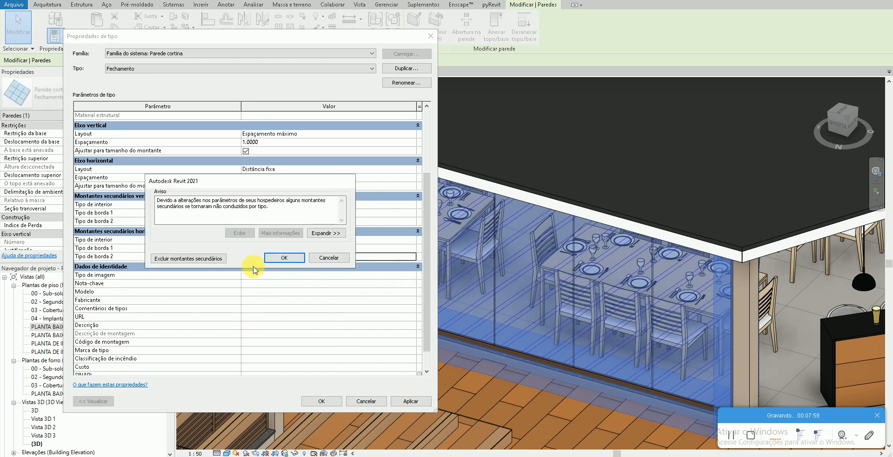
{"action": "left_click", "coordinate": [274, 258]}
{"action": "left_click", "coordinate": [325, 402]}
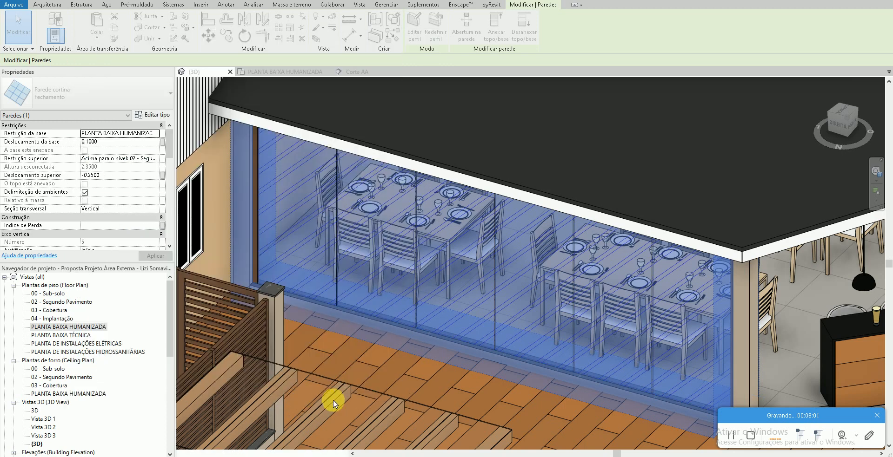
{"action": "key", "text": "Escape"}
- Set the curtain panel of the Fechamento type to System Panel : Painel de Vidro and apply it
{"action": "mouse_move", "coordinate": [397, 359]}
{"action": "middle_mouse_down", "text": "shift"}
{"action": "mouse_move", "coordinate": [359, 288]}
{"action": "mouse_move", "coordinate": [346, 194]}
{"action": "mouse_move", "coordinate": [319, 219]}
{"action": "mouse_move", "coordinate": [362, 317]}
{"action": "mouse_move", "coordinate": [408, 369]}
{"action": "middle_mouse_up", "text": "shift"}
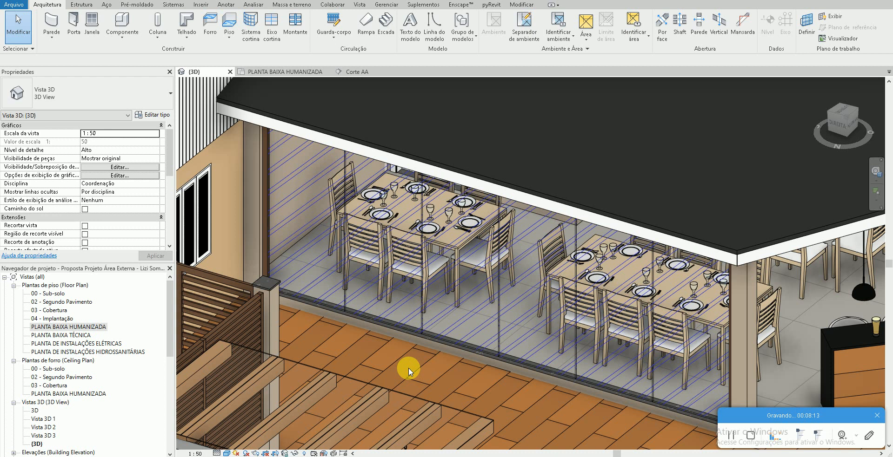
{"action": "scroll", "coordinate": [501, 357], "scroll_direction": "up", "scroll_amount": 3}
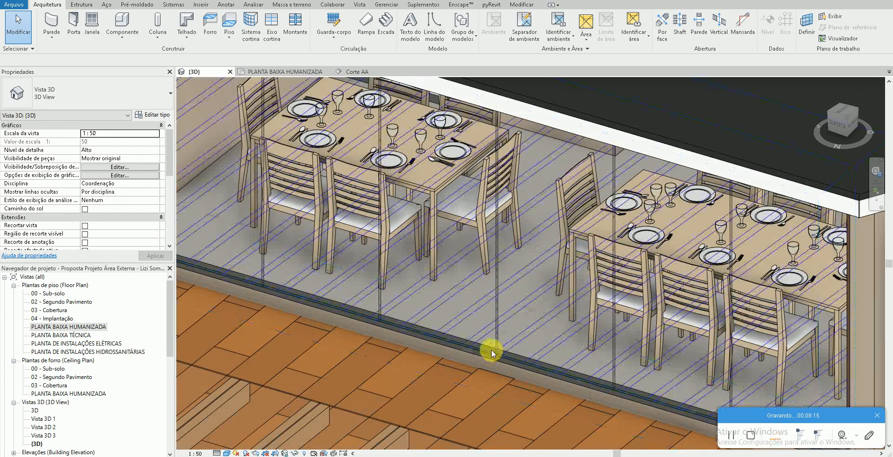
{"action": "scroll", "coordinate": [497, 353], "scroll_direction": "down", "scroll_amount": 3}
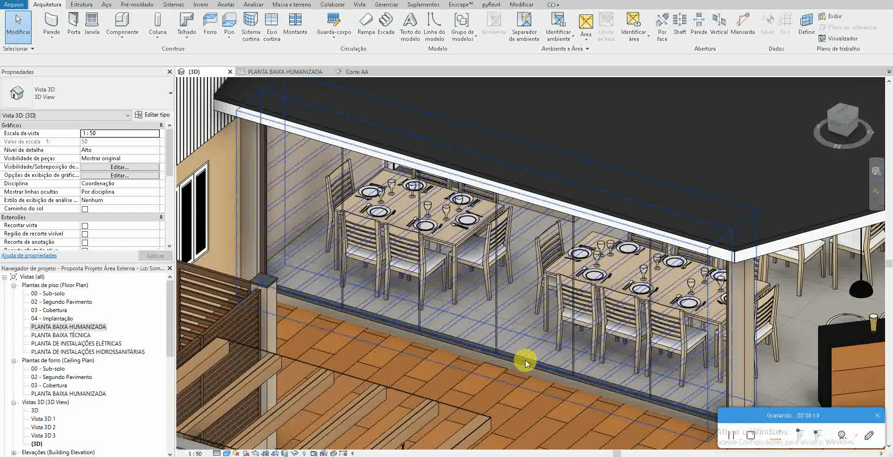
{"action": "scroll", "coordinate": [464, 363], "scroll_direction": "up", "scroll_amount": 3}
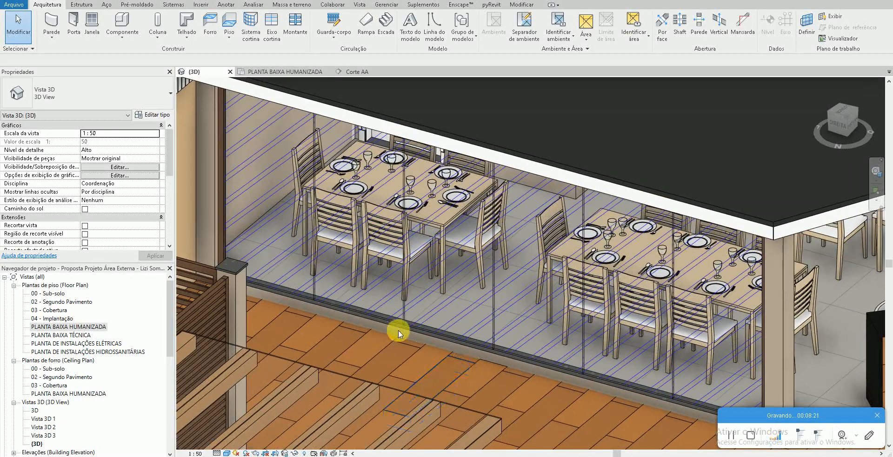
{"action": "scroll", "coordinate": [374, 339], "scroll_direction": "up", "scroll_amount": 5}
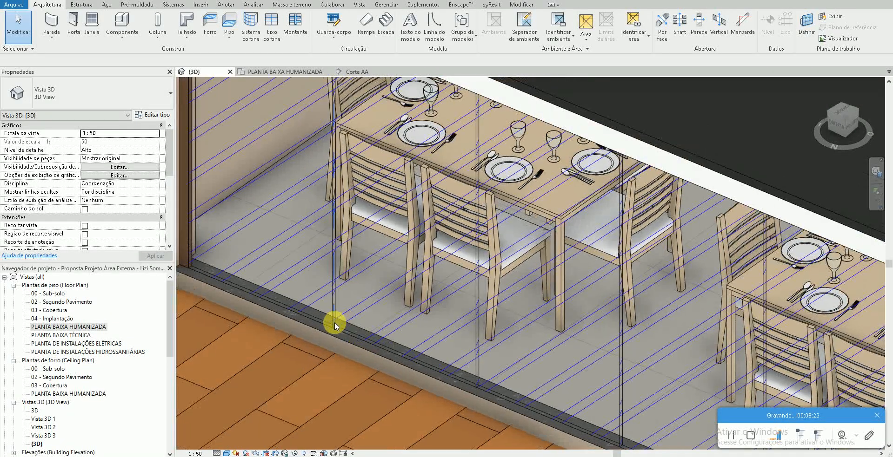
{"action": "left_click", "coordinate": [328, 325]}
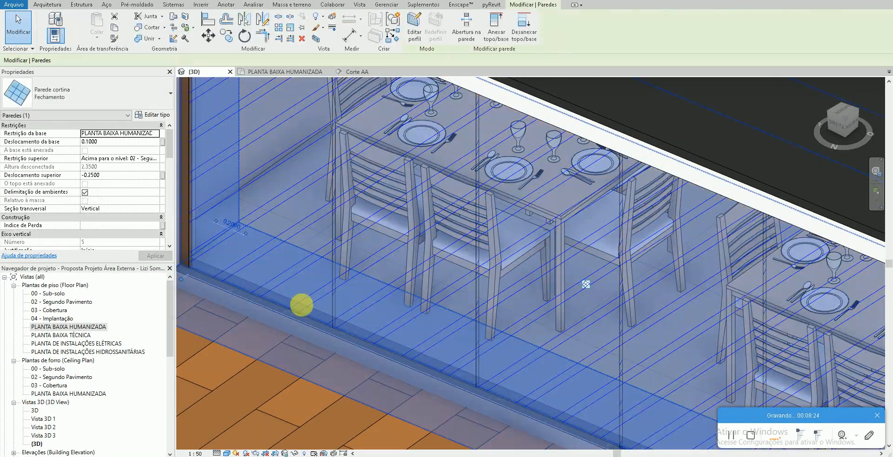
{"action": "left_click", "coordinate": [153, 115]}
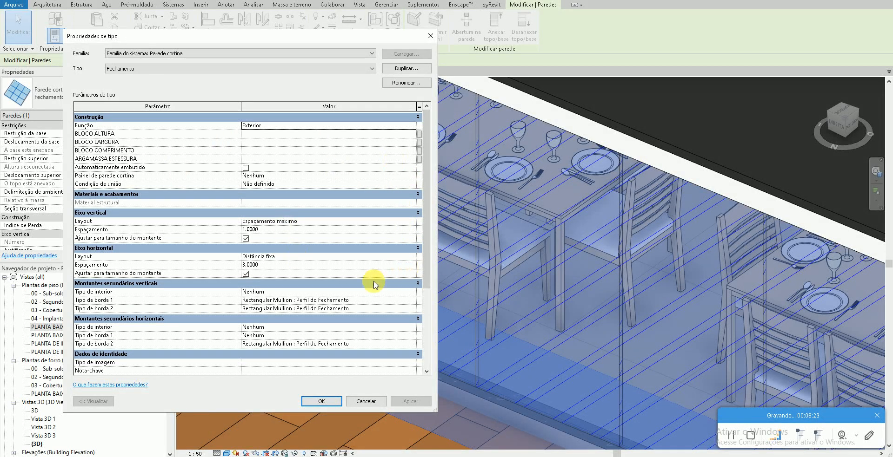
{"action": "scroll", "coordinate": [370, 283], "scroll_direction": "down", "scroll_amount": 1}
{"action": "scroll", "coordinate": [360, 283], "scroll_direction": "up", "scroll_amount": 1}
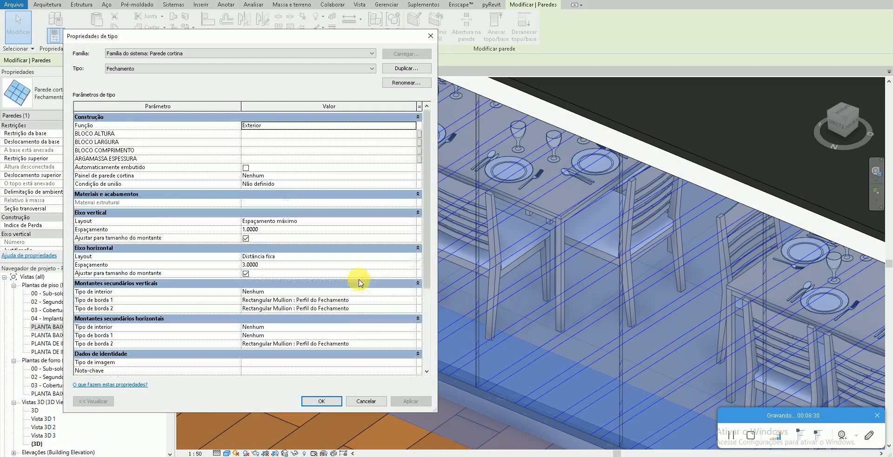
{"action": "left_click", "coordinate": [409, 175]}
{"action": "left_click", "coordinate": [411, 176]}
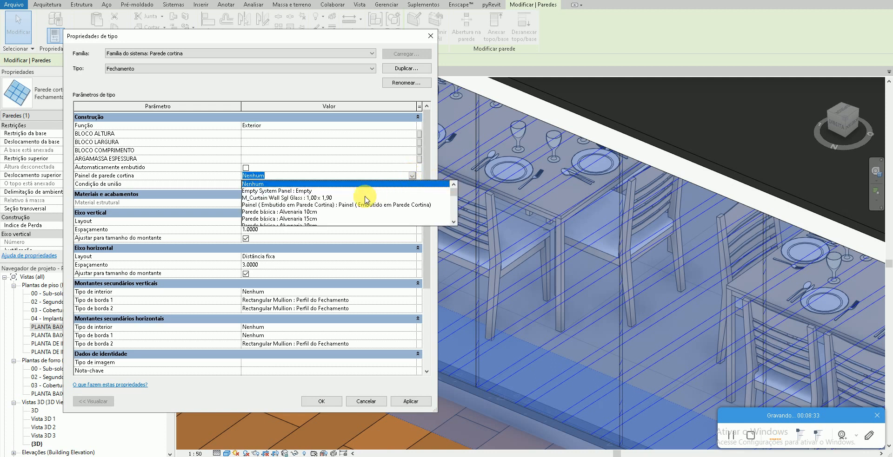
{"action": "scroll", "coordinate": [349, 201], "scroll_direction": "down", "scroll_amount": 6}
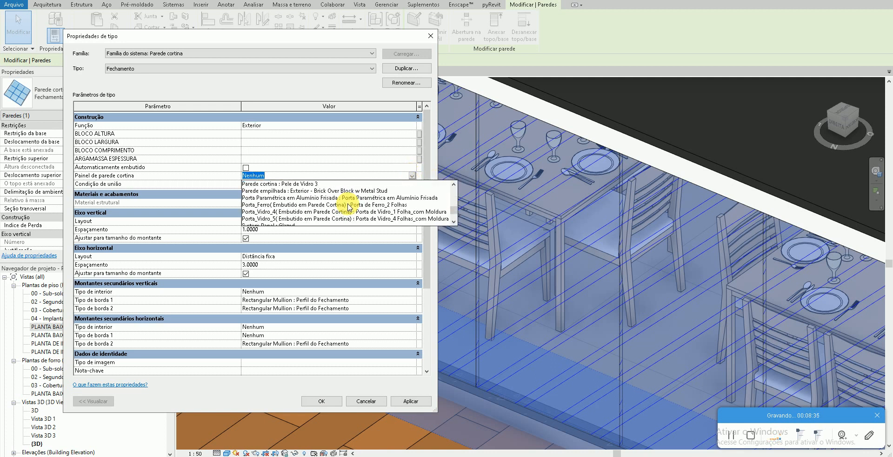
{"action": "scroll", "coordinate": [350, 211], "scroll_direction": "up", "scroll_amount": 6}
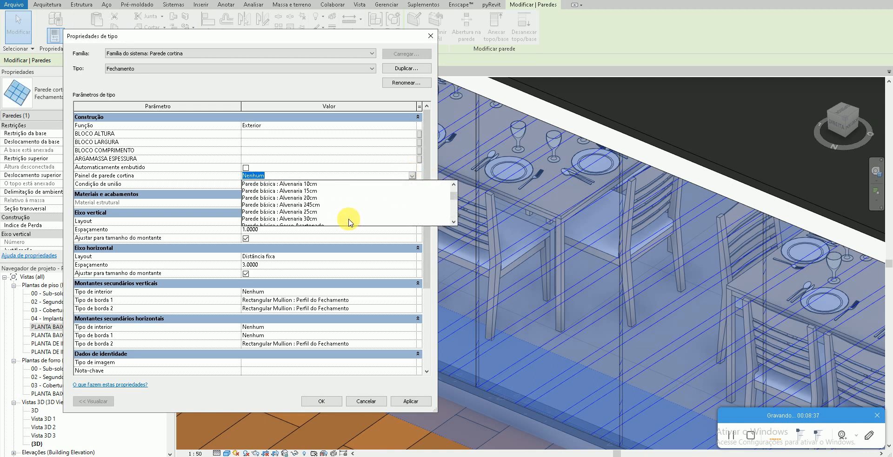
{"action": "scroll", "coordinate": [346, 204], "scroll_direction": "down", "scroll_amount": 4}
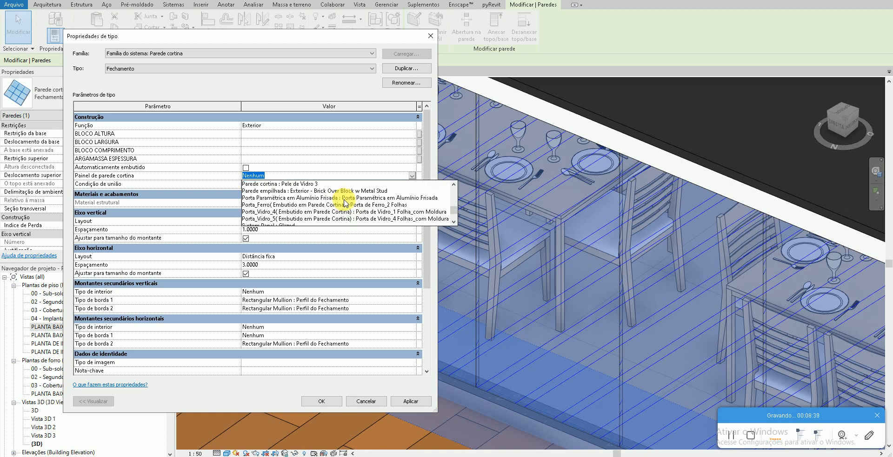
{"action": "scroll", "coordinate": [354, 223], "scroll_direction": "down", "scroll_amount": 2}
{"action": "scroll", "coordinate": [348, 221], "scroll_direction": "up", "scroll_amount": 1}
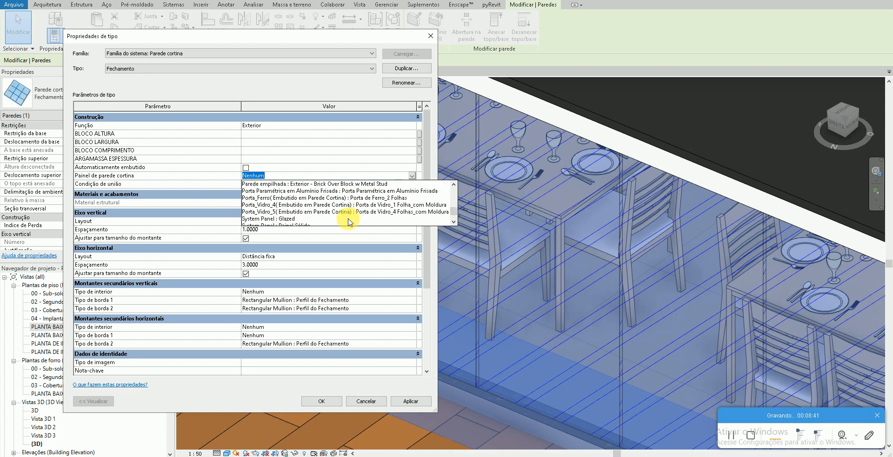
{"action": "scroll", "coordinate": [348, 221], "scroll_direction": "down", "scroll_amount": 1}
{"action": "left_click", "coordinate": [325, 212]}
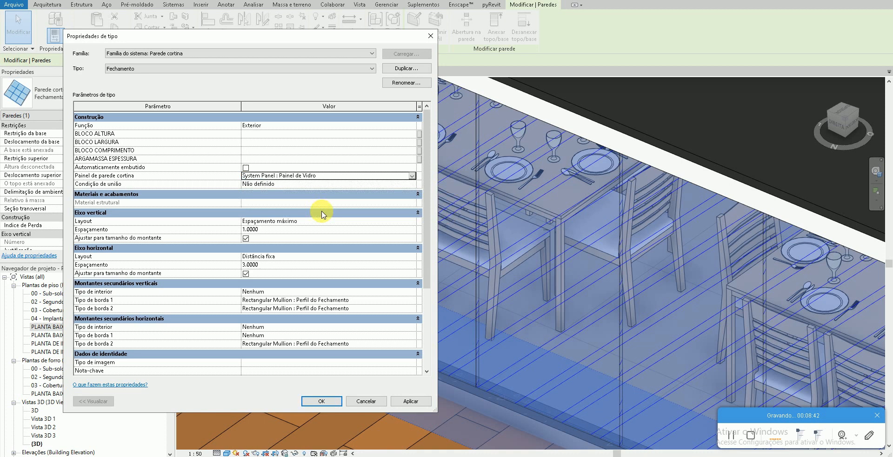
{"action": "left_click", "coordinate": [411, 403]}
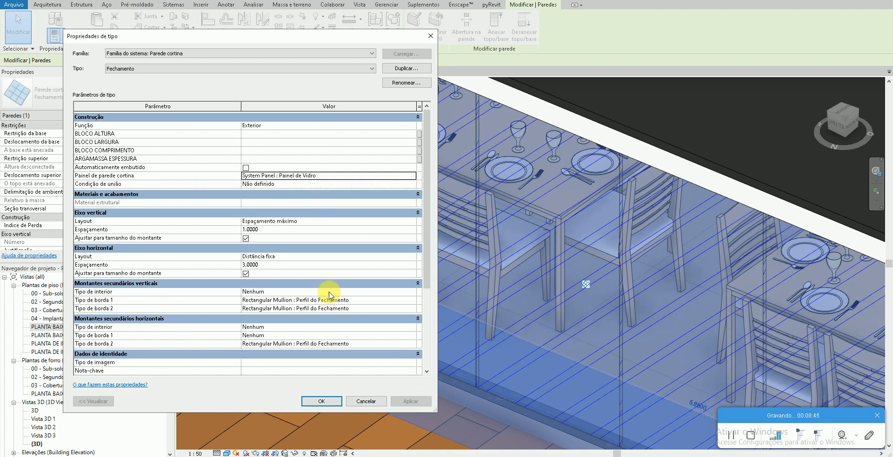
- Set Fechamento's join condition to Borda e eixo horizontal contínuos and accept the type properties
{"action": "left_click", "coordinate": [411, 185]}
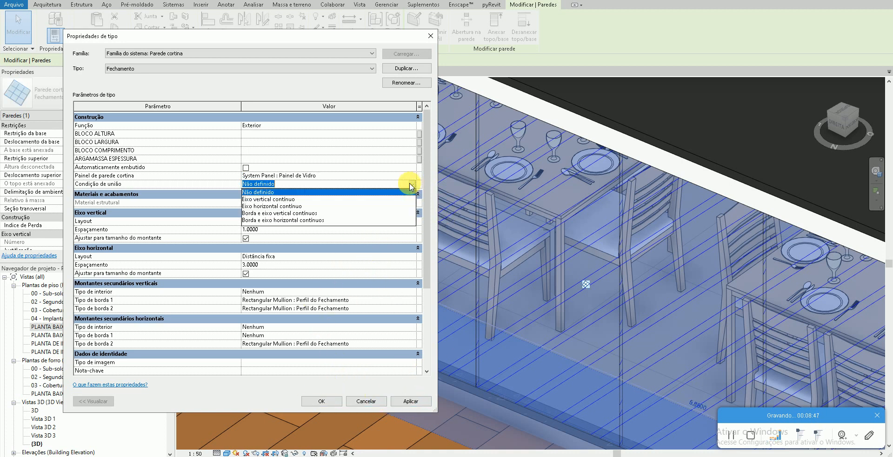
{"action": "left_click", "coordinate": [298, 221]}
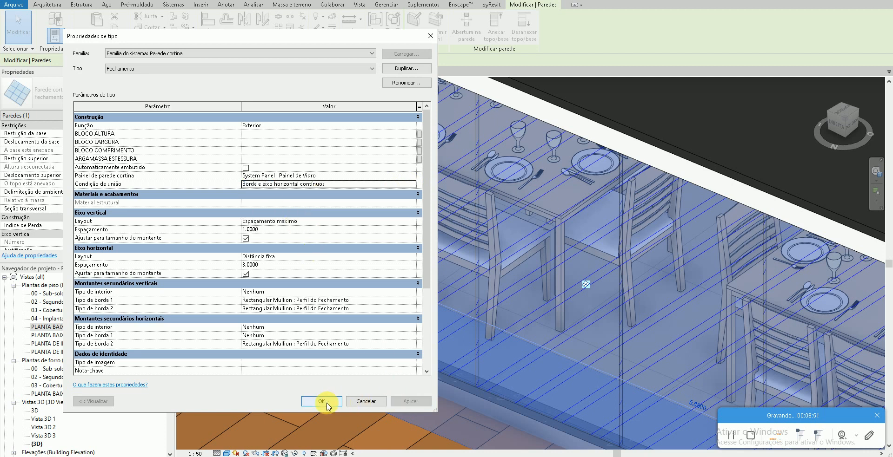
{"action": "left_click", "coordinate": [321, 401]}
{"action": "key", "text": "Escape"}
{"action": "scroll", "coordinate": [312, 362], "scroll_direction": "down", "scroll_amount": 2}
{"action": "middle_click_drag", "start_coordinate": [324, 372], "coordinate": [367, 372], "text": "shift"}
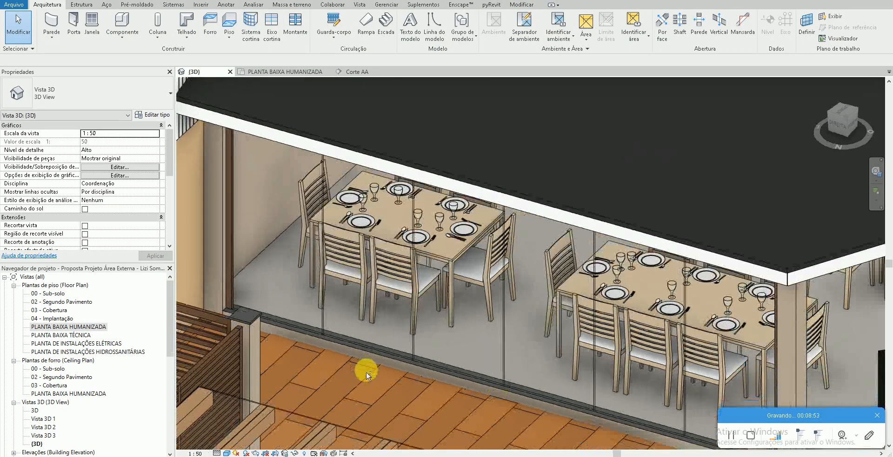
- Select a single glass panel between the tables and browse the panel, wall and door types available for it
{"action": "scroll", "coordinate": [452, 370], "scroll_direction": "up", "scroll_amount": 1}
{"action": "left_click", "coordinate": [451, 369]}
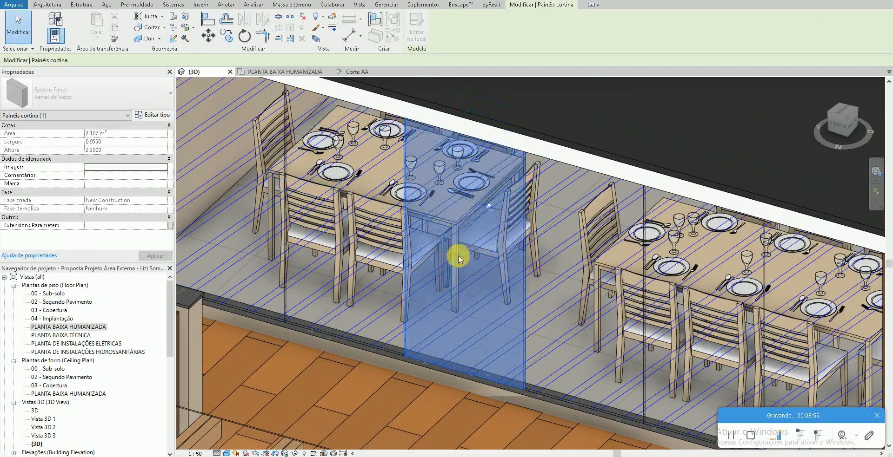
{"action": "left_click", "coordinate": [107, 90]}
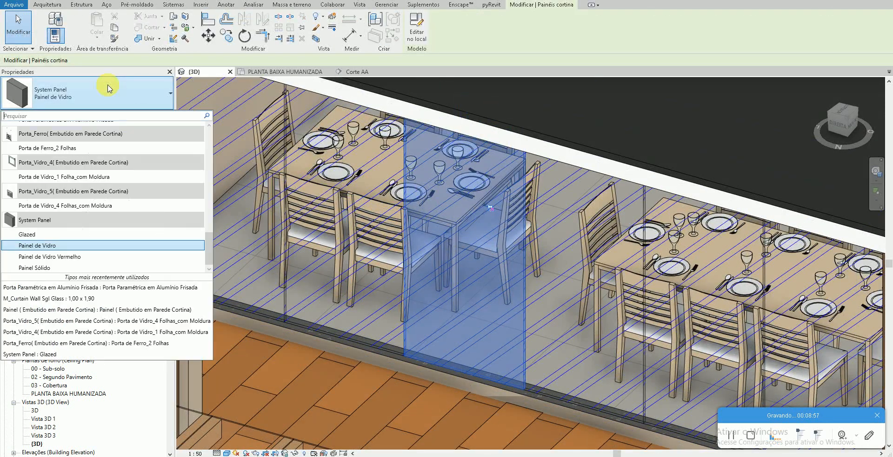
{"action": "scroll", "coordinate": [90, 223], "scroll_direction": "up", "scroll_amount": 1}
{"action": "scroll", "coordinate": [91, 224], "scroll_direction": "up", "scroll_amount": 8}
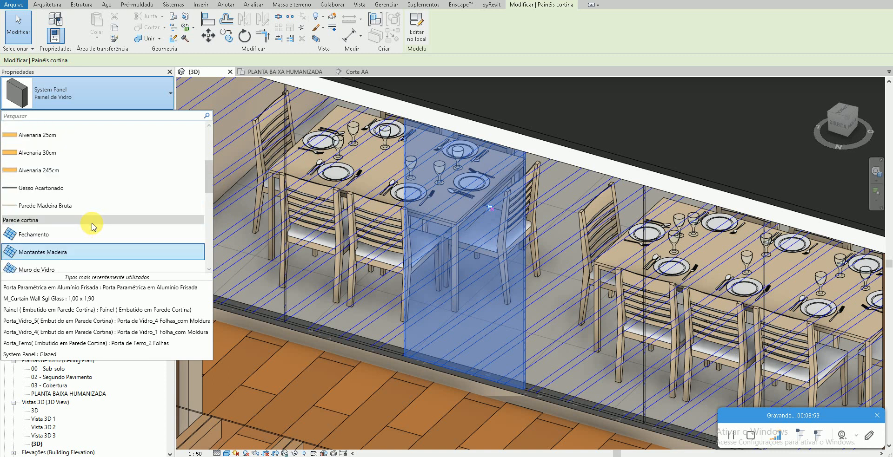
{"action": "scroll", "coordinate": [92, 226], "scroll_direction": "down", "scroll_amount": 7}
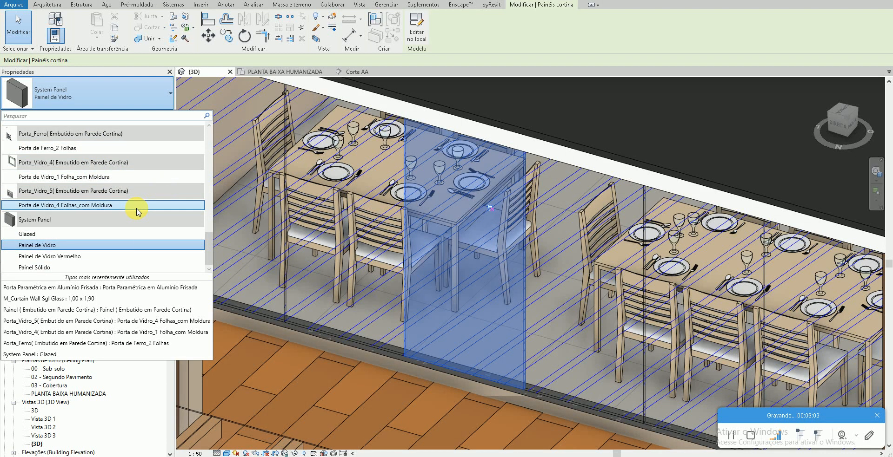
{"action": "left_click", "coordinate": [313, 279]}
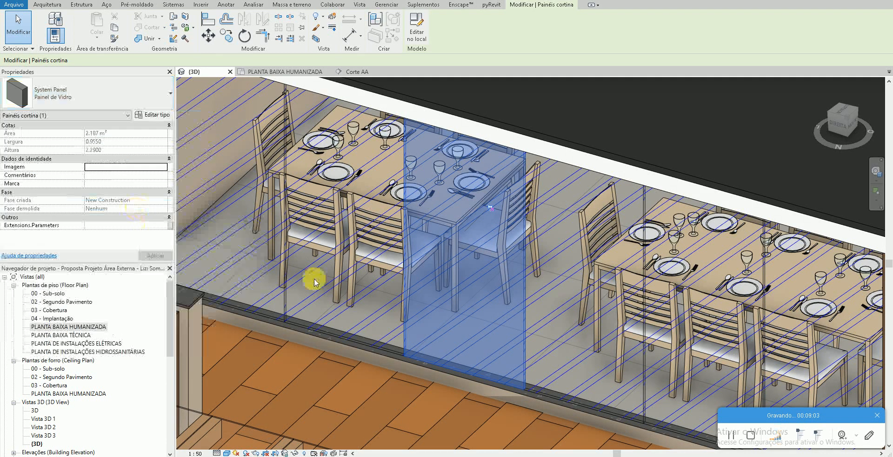
- Duplicate the selected glass panel's type under the name Painel Vidro Transparente 8mm 1
{"action": "left_click", "coordinate": [153, 118]}
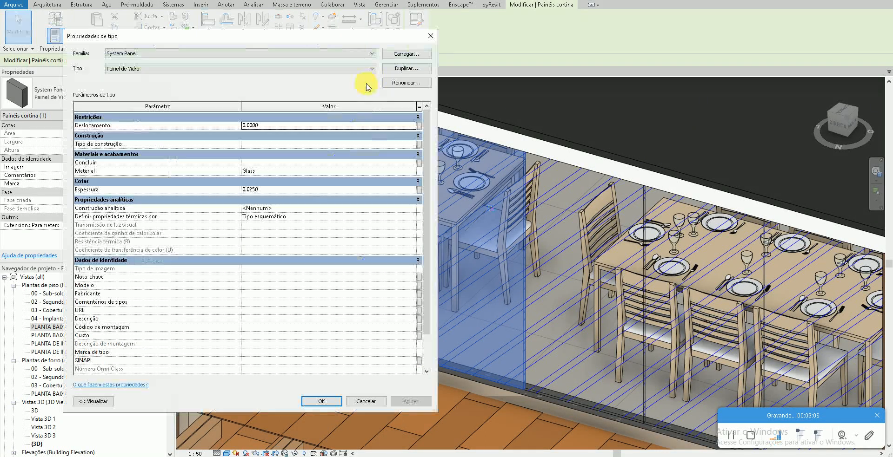
{"action": "left_click", "coordinate": [399, 70]}
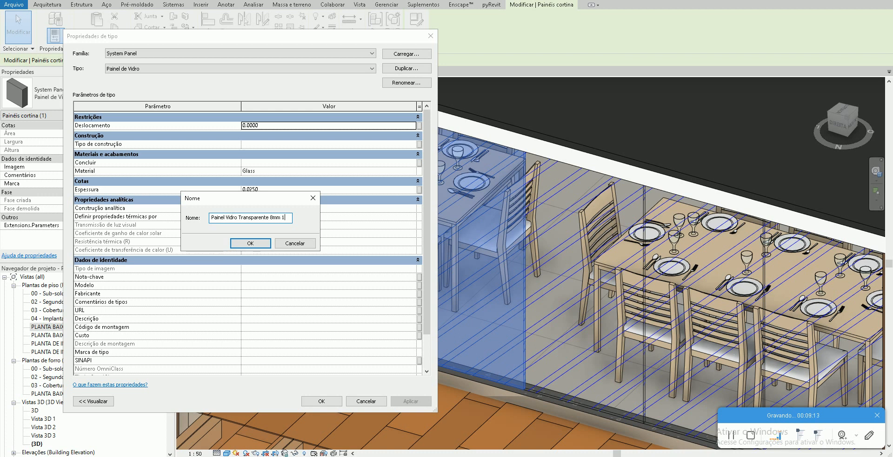
{"action": "key", "text": "Return"}
- Create a new material named * Vidro Transparente 8mm for the duplicated panel type
{"action": "left_click", "coordinate": [411, 172]}
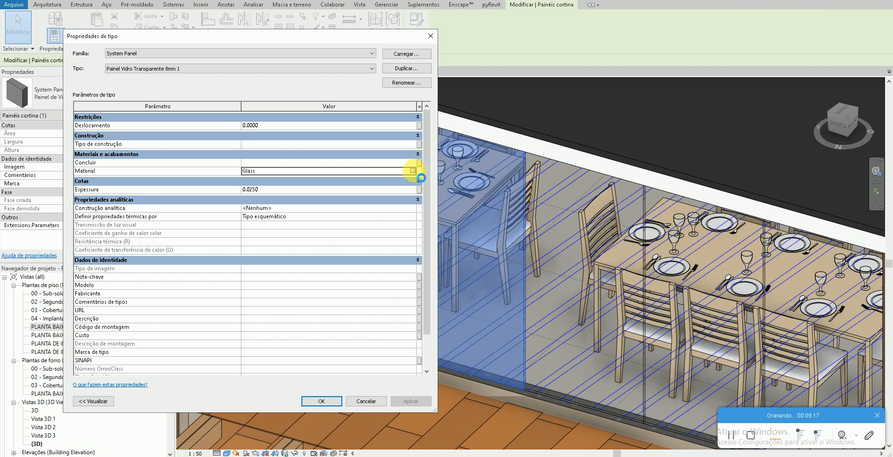
{"action": "left_click", "coordinate": [412, 171]}
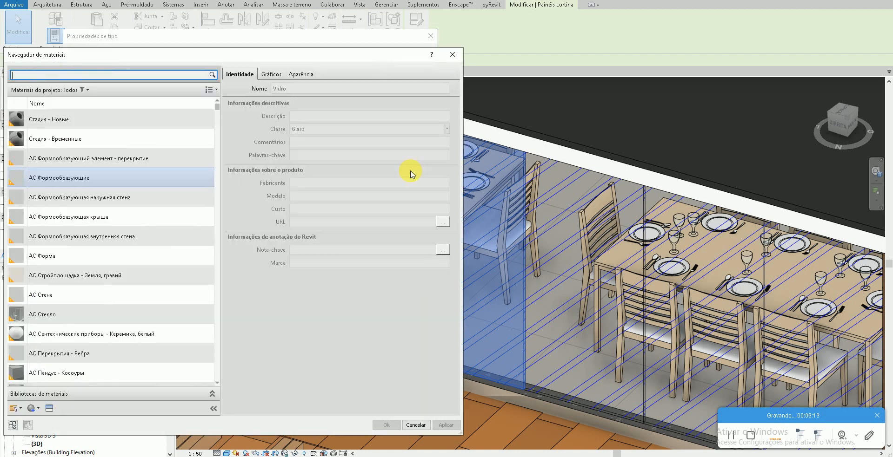
{"action": "left_click", "coordinate": [28, 414]}
{"action": "left_click", "coordinate": [47, 420]}
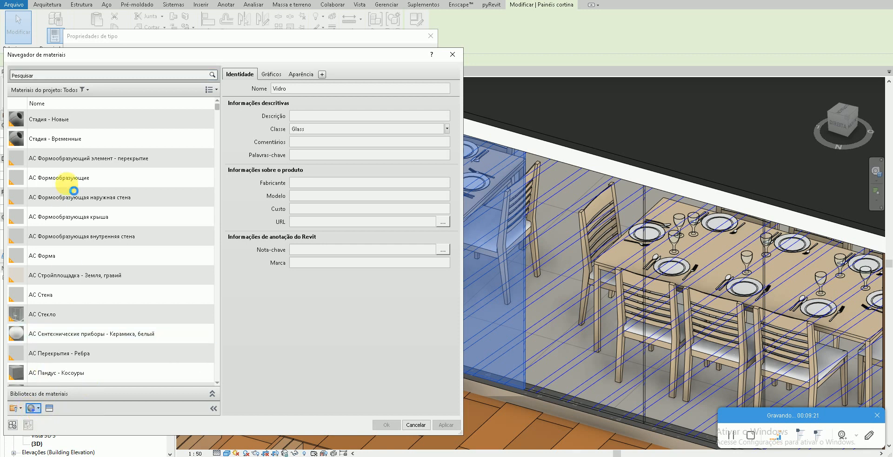
{"action": "left_click", "coordinate": [57, 246]}
{"action": "right_click", "coordinate": [57, 246]}
{"action": "left_click", "coordinate": [76, 274]}
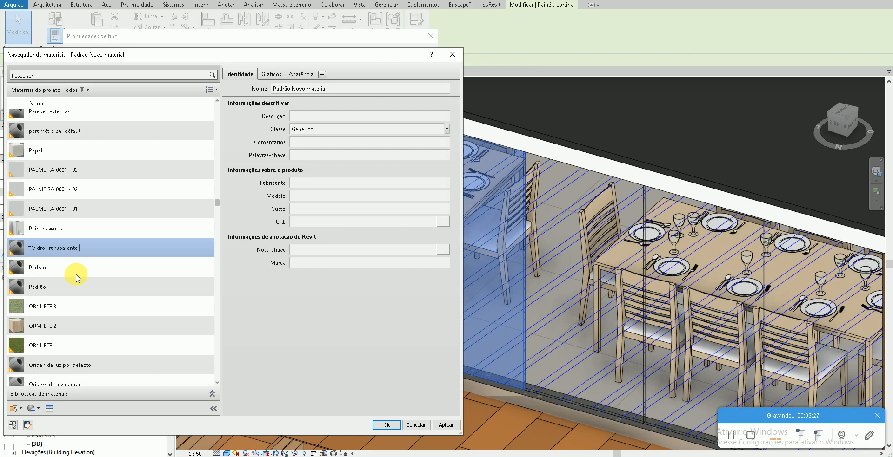
{"action": "key", "text": "Return"}
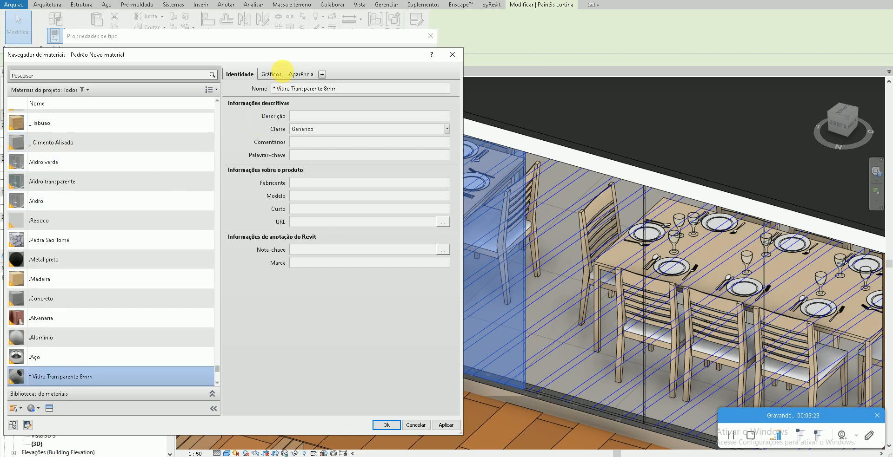
- Replace the new material's appearance with the Transparente asset from the Vidro category of Biblioteca de aparência
{"action": "left_click", "coordinate": [273, 76]}
{"action": "left_click", "coordinate": [300, 75]}
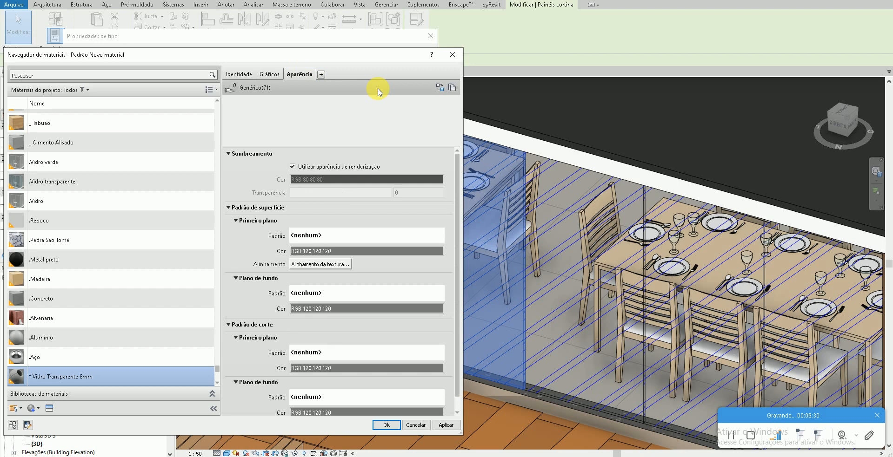
{"action": "left_click", "coordinate": [439, 87]}
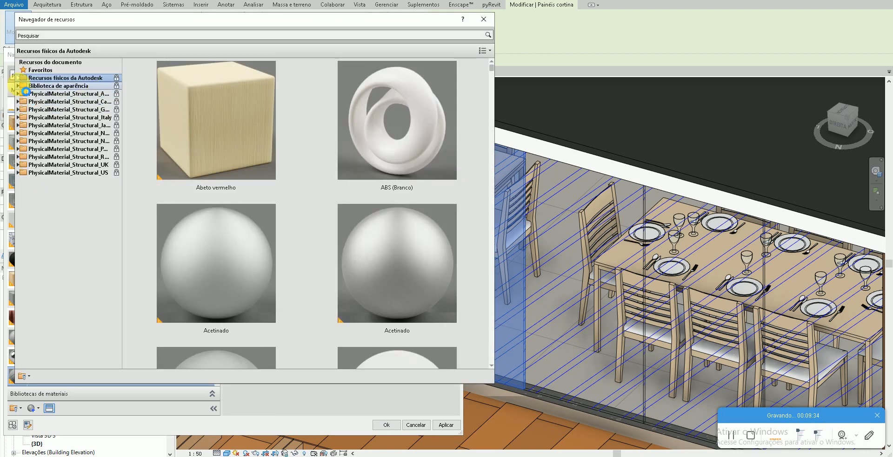
{"action": "left_click", "coordinate": [18, 86]}
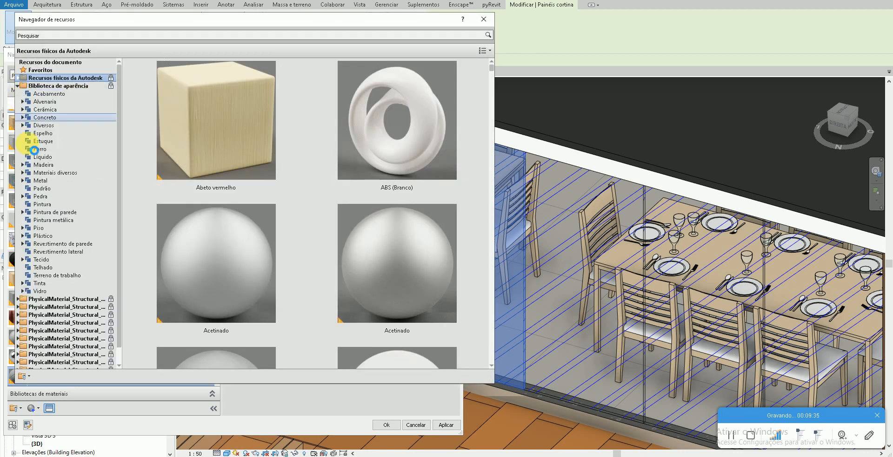
{"action": "left_click", "coordinate": [40, 291]}
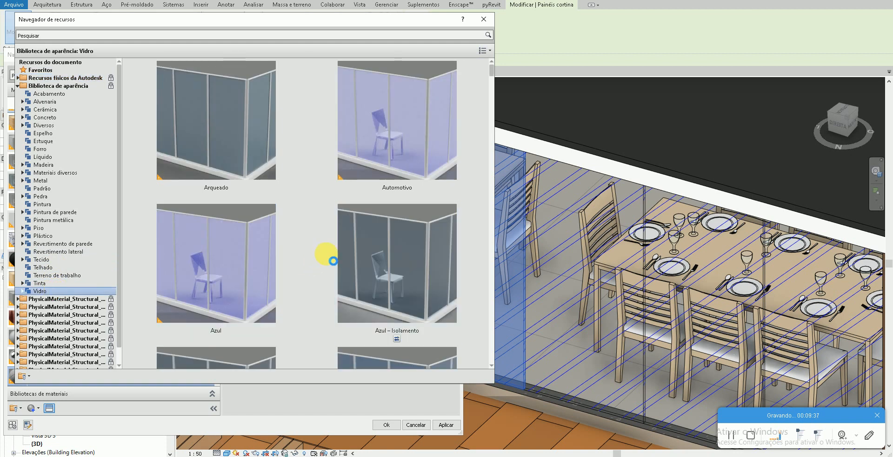
{"action": "scroll", "coordinate": [380, 302], "scroll_direction": "down", "scroll_amount": 5}
{"action": "left_click", "coordinate": [396, 363]}
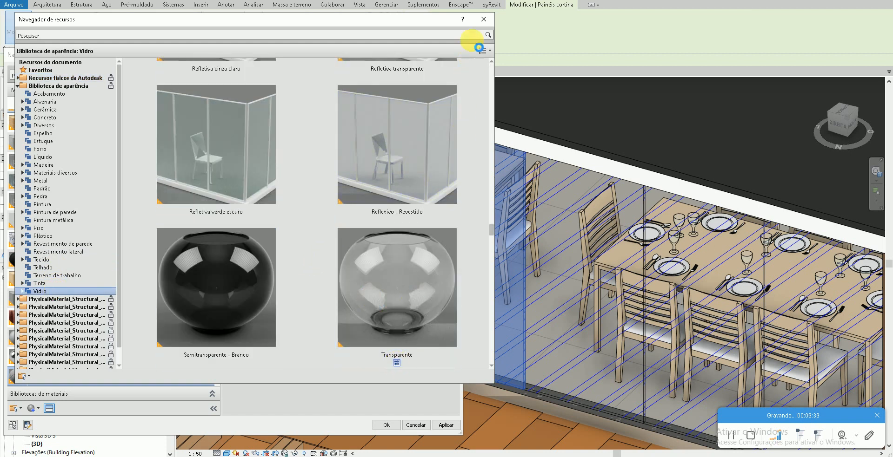
{"action": "left_click", "coordinate": [484, 23]}
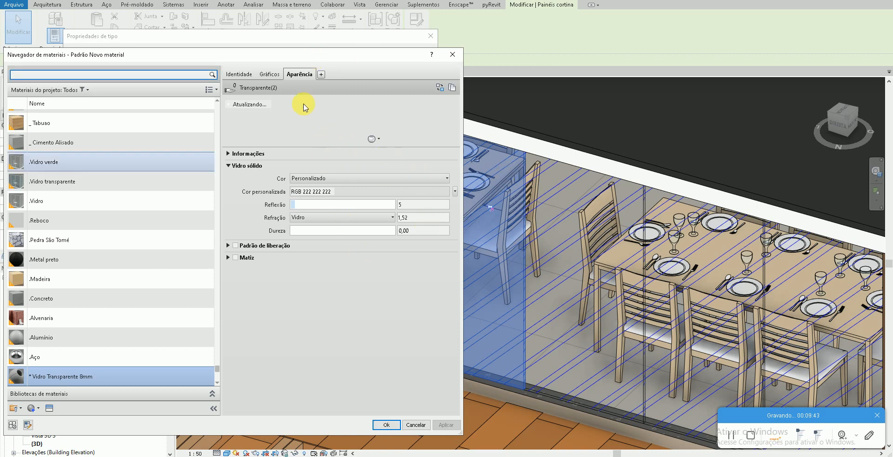
{"action": "left_click", "coordinate": [269, 75]}
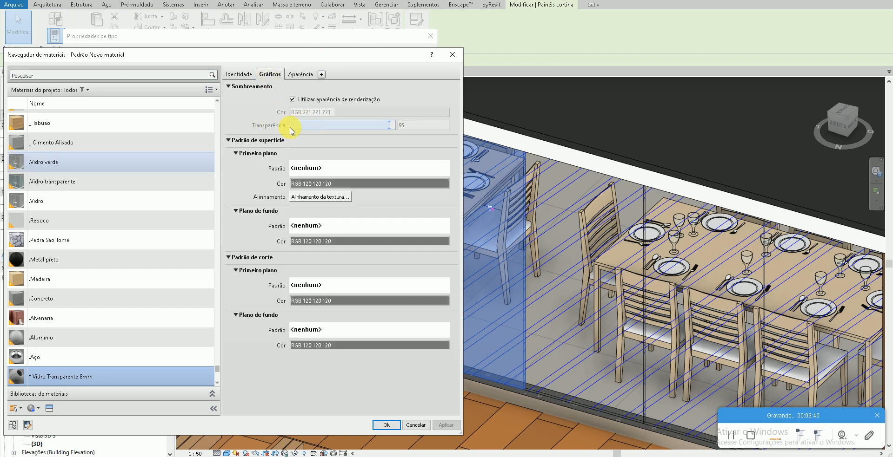
{"action": "left_click", "coordinate": [301, 75]}
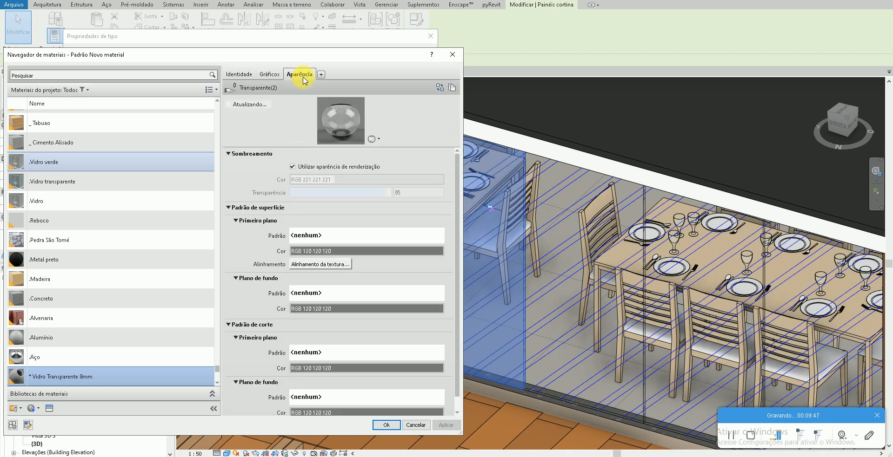
{"action": "left_click", "coordinate": [274, 76]}
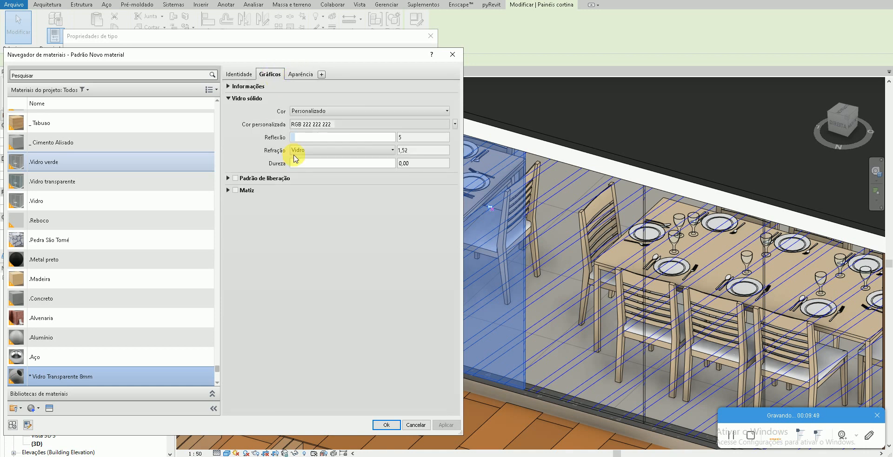
{"action": "left_click", "coordinate": [319, 167]}
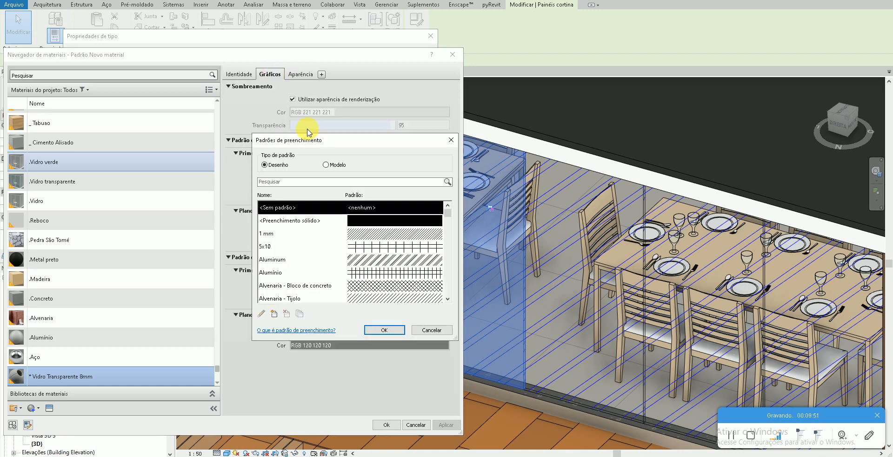
{"action": "key", "text": "Escape"}
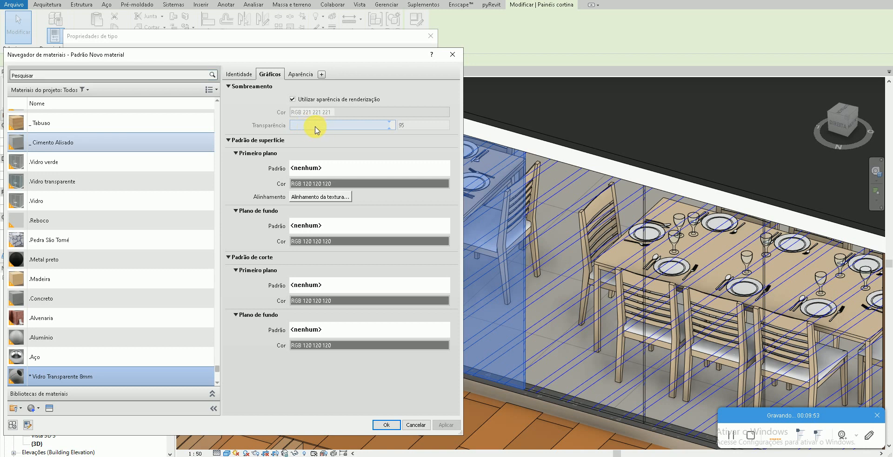
{"action": "left_click", "coordinate": [314, 168]}
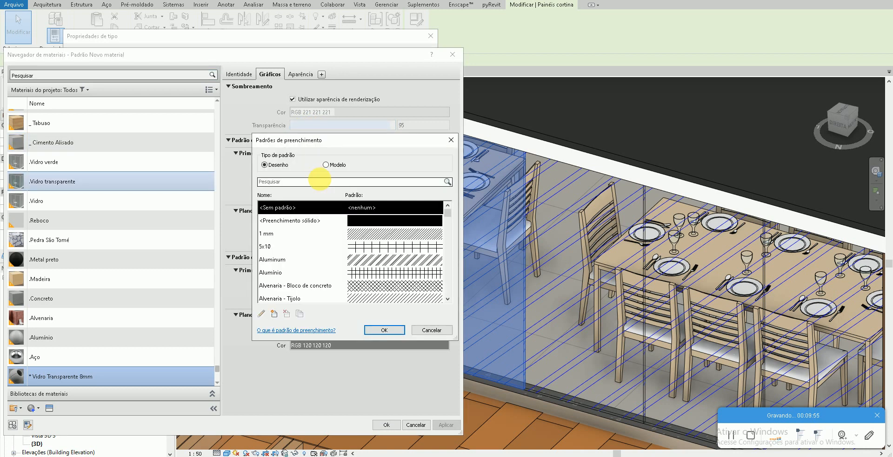
{"action": "key", "text": "Escape"}
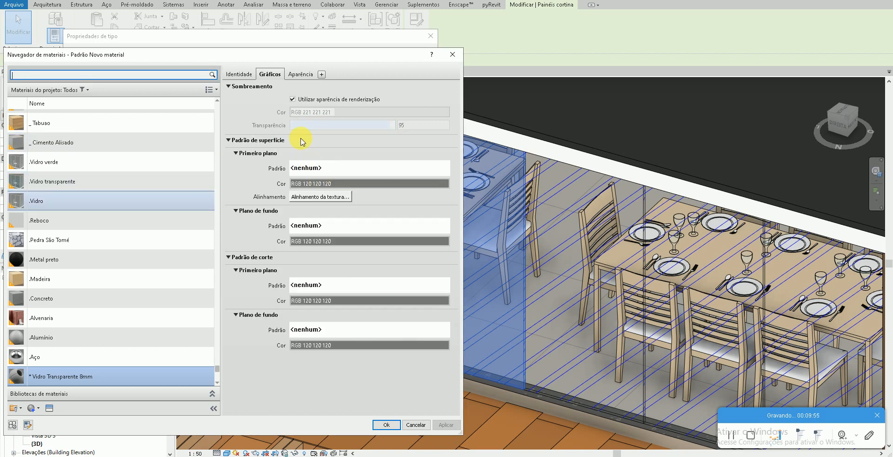
- Shade the material without its render appearance, using transparency 63 and colour RGB 223-239-255, and accept the material and panel type
{"action": "left_click", "coordinate": [292, 100]}
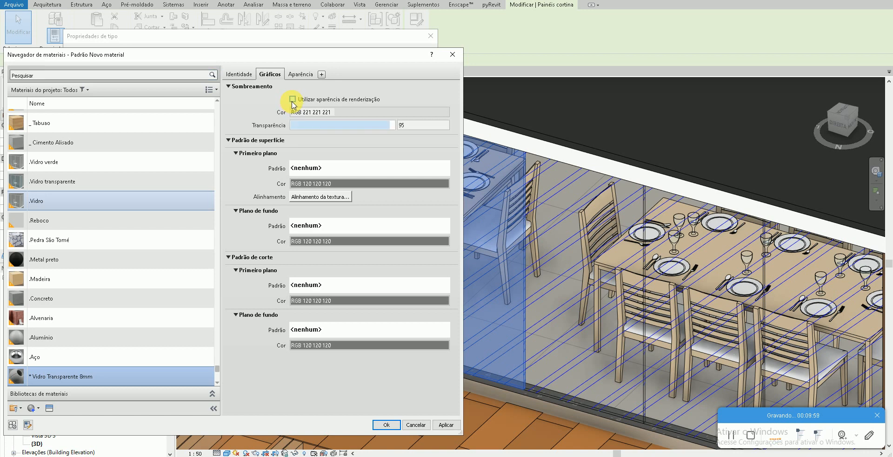
{"action": "left_click_drag", "start_coordinate": [325, 126], "coordinate": [386, 133]}
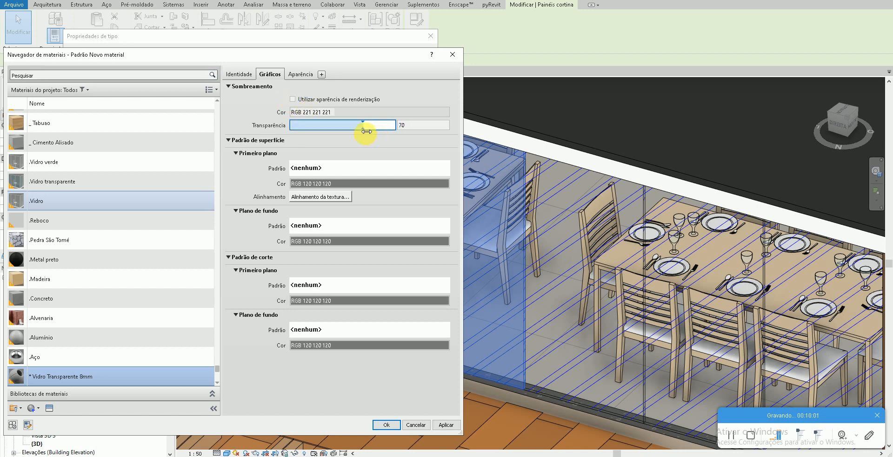
{"action": "left_click", "coordinate": [341, 112]}
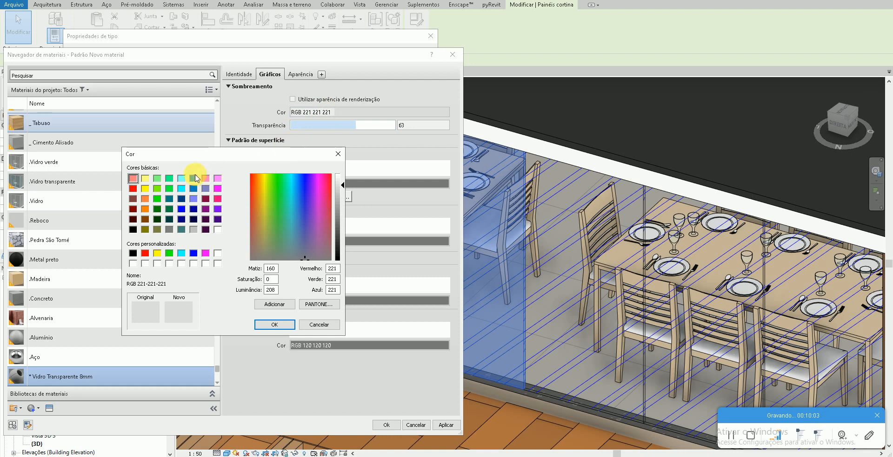
{"action": "left_click", "coordinate": [193, 178]}
{"action": "left_click_drag", "start_coordinate": [341, 217], "coordinate": [342, 182]}
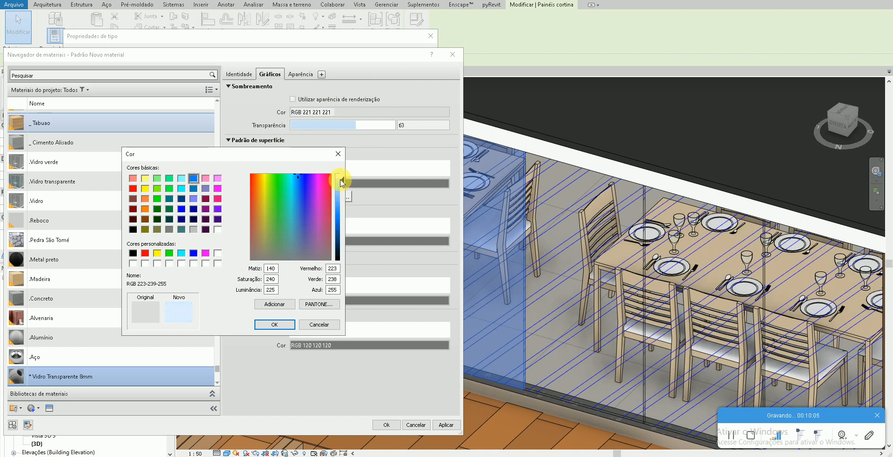
{"action": "left_click", "coordinate": [275, 325]}
{"action": "left_click", "coordinate": [443, 424]}
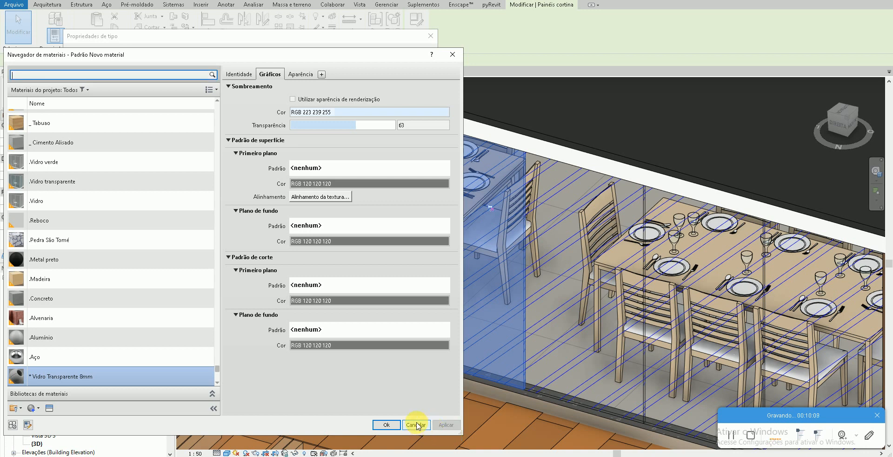
{"action": "left_click", "coordinate": [386, 425]}
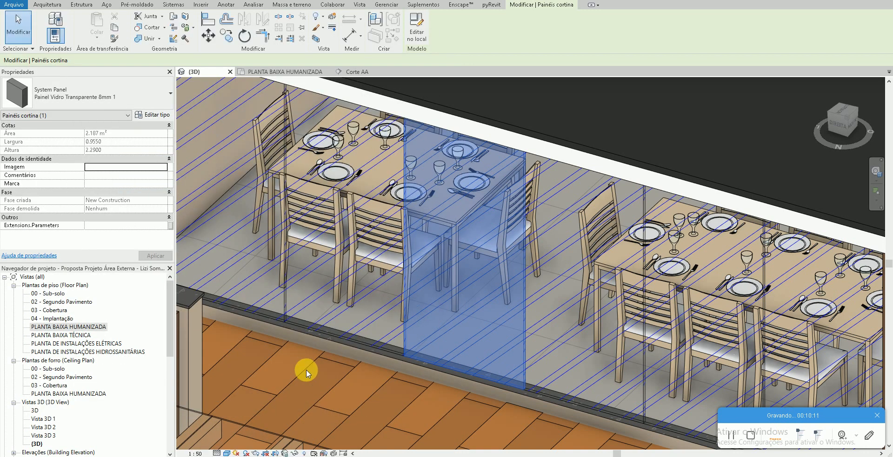
{"action": "left_click", "coordinate": [328, 374]}
{"action": "key", "text": "Escape"}
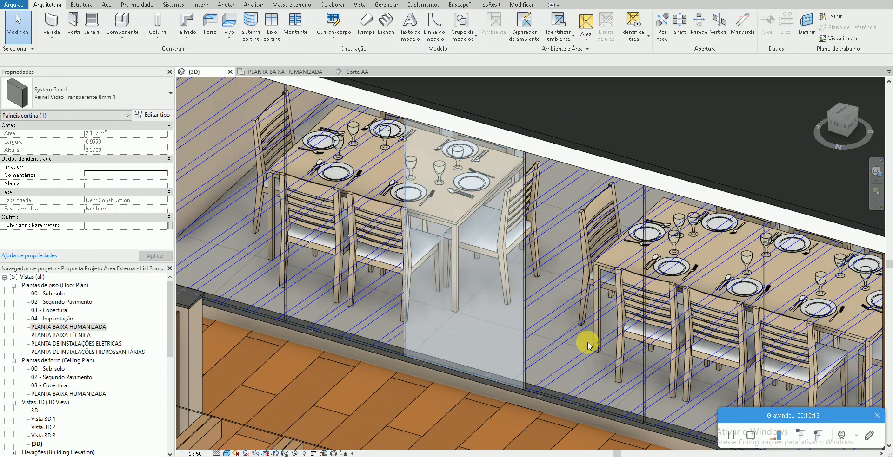
- Edit the thickness (Espessura) of the transparent glass panel's type and accept the type properties
{"action": "scroll", "coordinate": [462, 322], "scroll_direction": "down", "scroll_amount": 3}
{"action": "middle_click_drag", "start_coordinate": [484, 339], "coordinate": [463, 338]}
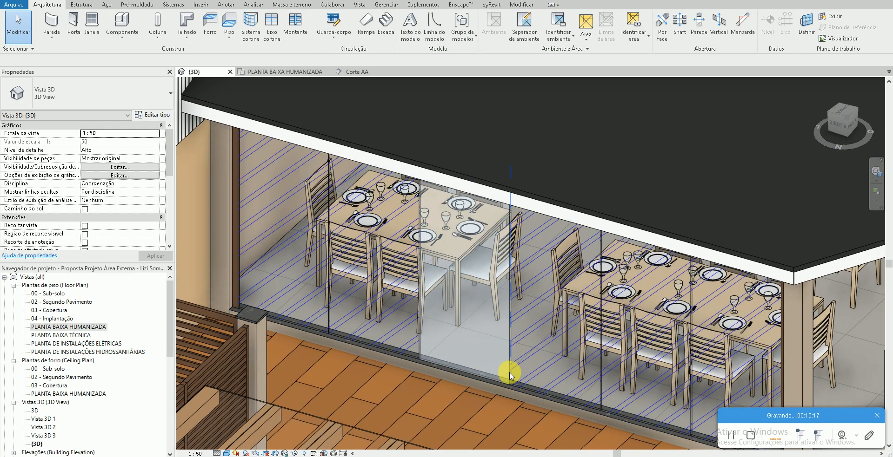
{"action": "scroll", "coordinate": [483, 379], "scroll_direction": "up", "scroll_amount": 3}
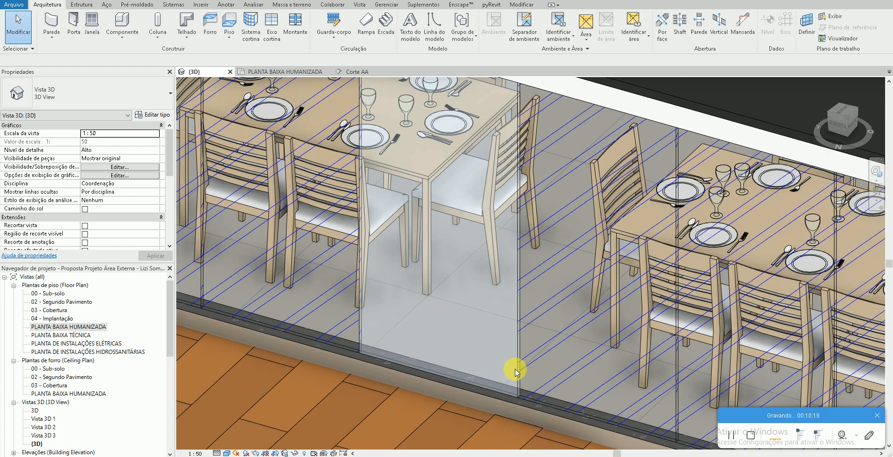
{"action": "left_click", "coordinate": [514, 368]}
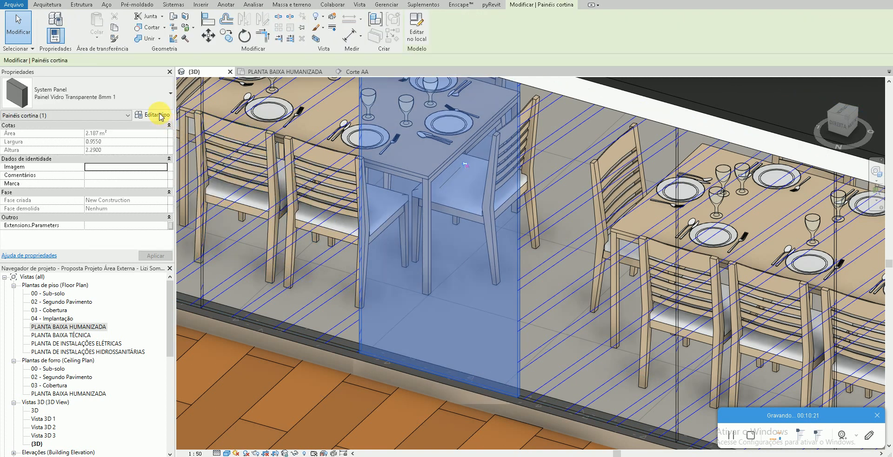
{"action": "left_click", "coordinate": [154, 115]}
{"action": "left_click", "coordinate": [285, 192]}
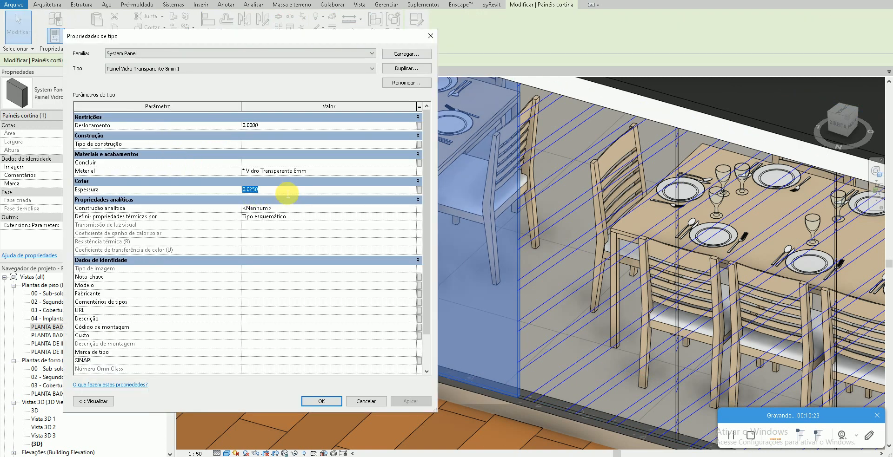
{"action": "left_click", "coordinate": [327, 401]}
{"action": "key", "text": "Escape"}
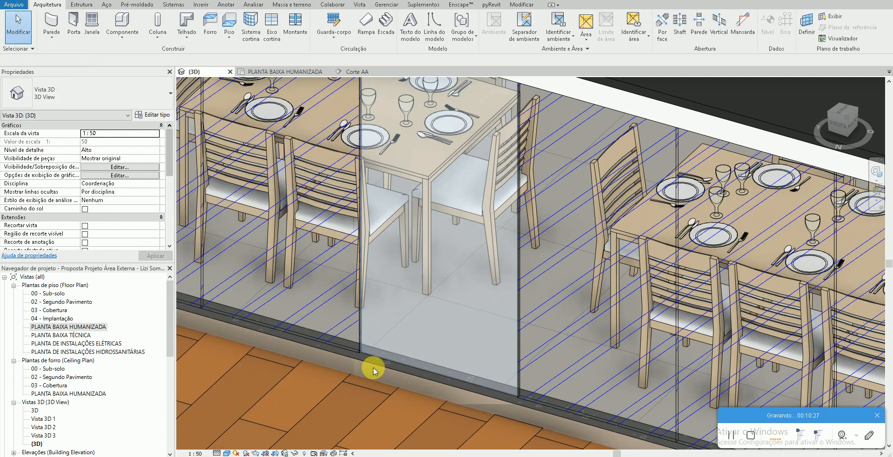
{"action": "scroll", "coordinate": [377, 358], "scroll_direction": "up", "scroll_amount": 5}
{"action": "scroll", "coordinate": [378, 336], "scroll_direction": "down", "scroll_amount": 5}
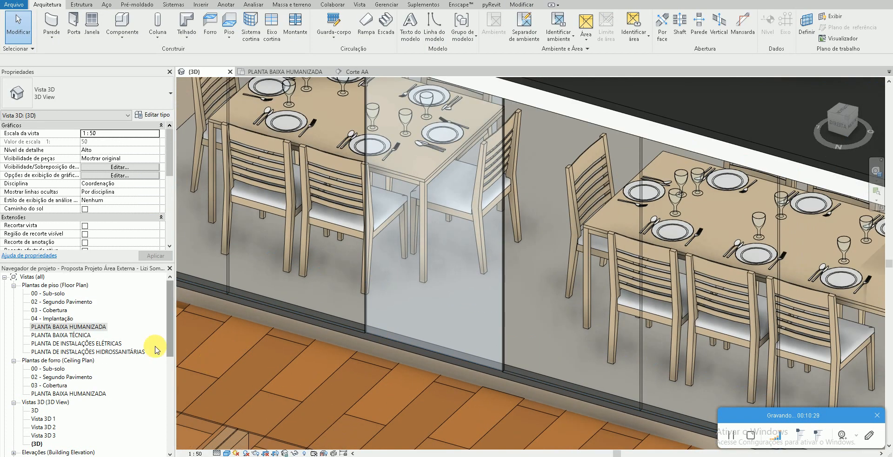
- Examine the party hall's glass closure in the PLANTA BAIXA HUMANIZADA floor plan and return to the 3D view
{"action": "double_click", "coordinate": [105, 328]}
{"action": "scroll", "coordinate": [530, 325], "scroll_direction": "up", "scroll_amount": 3}
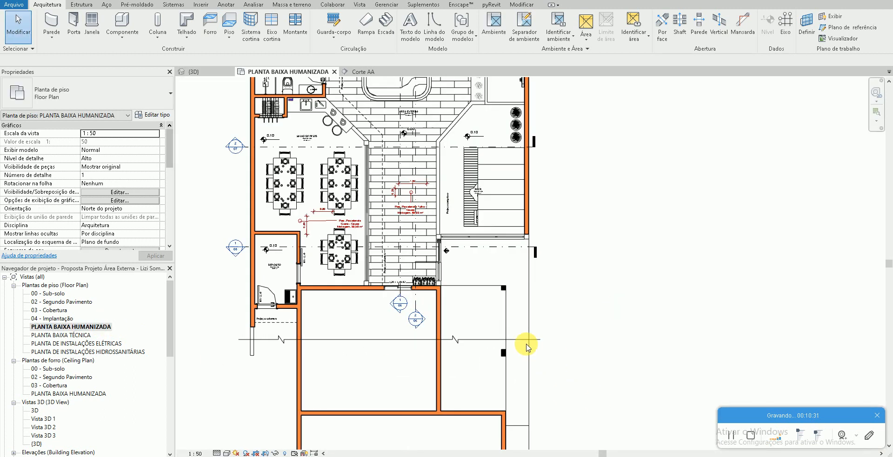
{"action": "scroll", "coordinate": [355, 251], "scroll_direction": "up", "scroll_amount": 5}
{"action": "scroll", "coordinate": [385, 174], "scroll_direction": "up", "scroll_amount": 2}
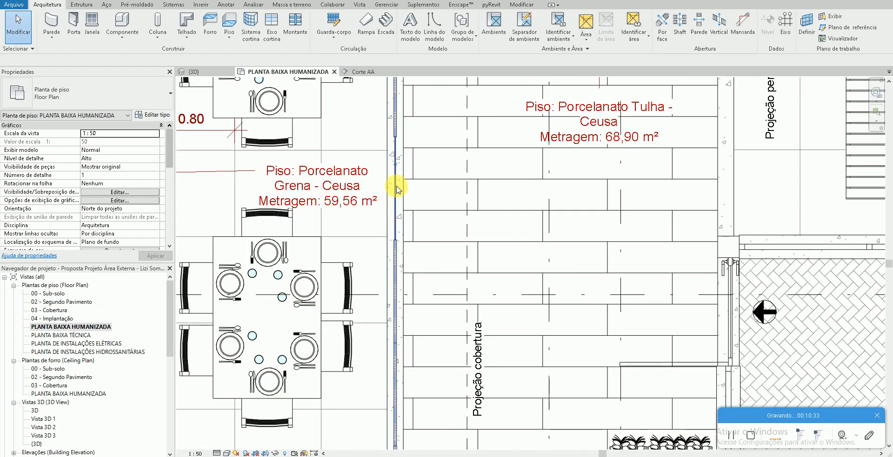
{"action": "scroll", "coordinate": [391, 235], "scroll_direction": "up", "scroll_amount": 2}
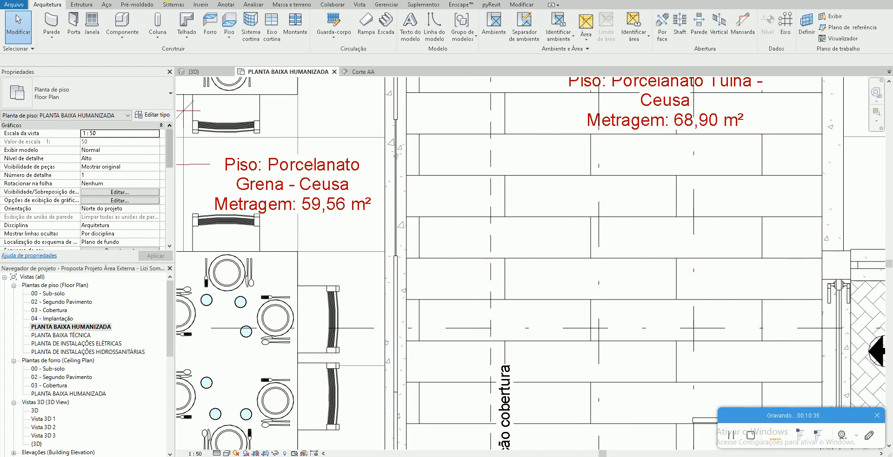
{"action": "key", "text": "ctrl+Tab"}
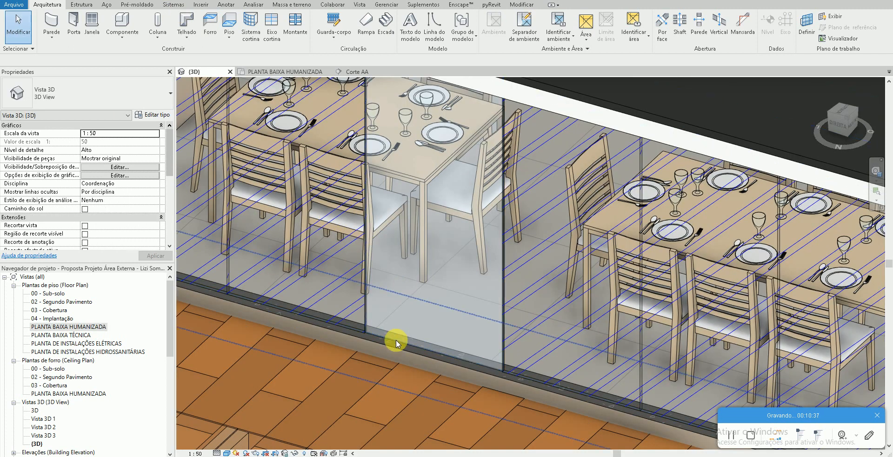
- Duplicate the transparent panel's type as Painel Vidro Transparente 8mm 2 and again as Painel Vidro Transparente 8mm 3 Porta, and accept the type properties
{"action": "left_click", "coordinate": [396, 341]}
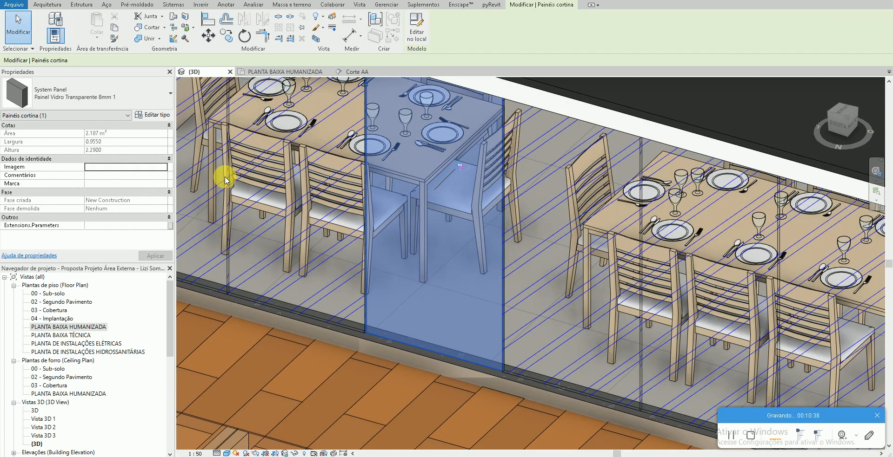
{"action": "left_click", "coordinate": [165, 122]}
{"action": "left_click", "coordinate": [403, 68]}
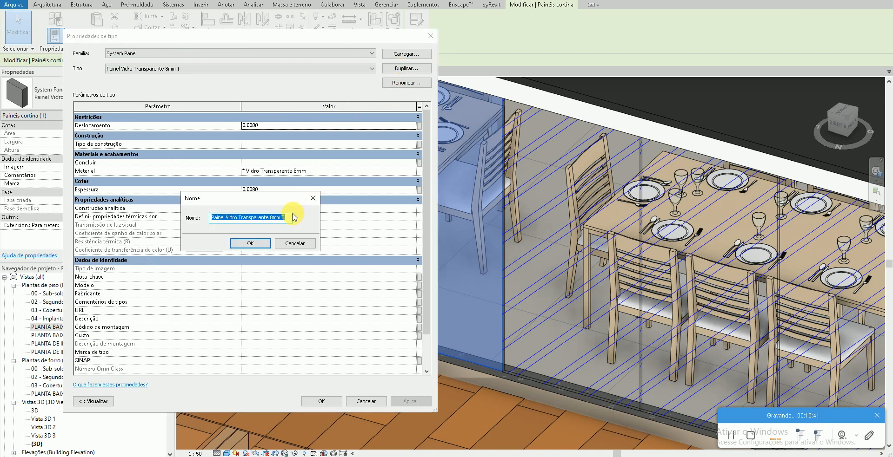
{"action": "left_click", "coordinate": [251, 245]}
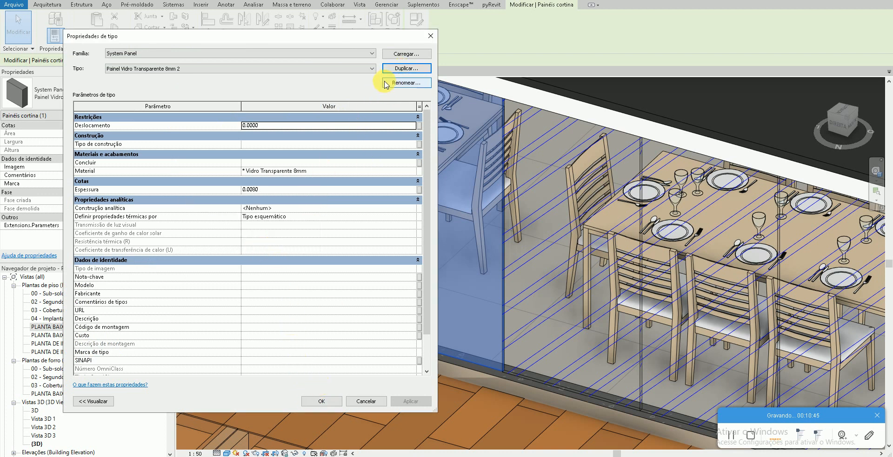
{"action": "left_click", "coordinate": [403, 68]}
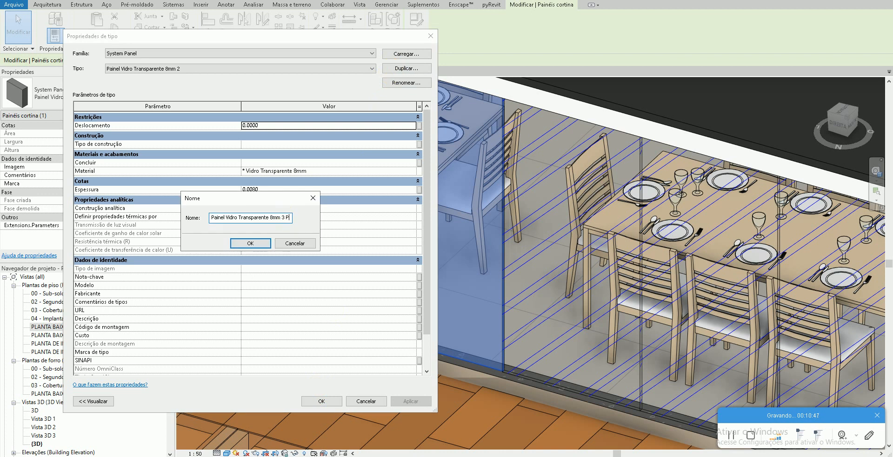
{"action": "left_click", "coordinate": [257, 245]}
{"action": "left_click", "coordinate": [321, 401]}
{"action": "key", "text": "Escape"}
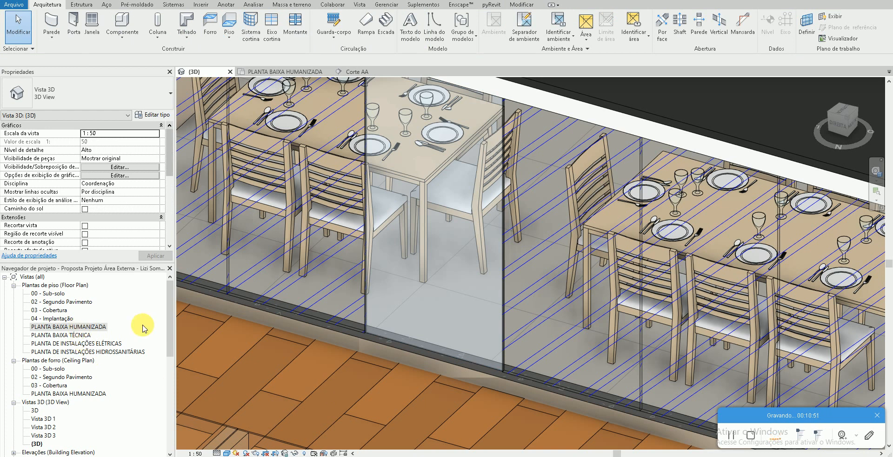
- Set the Fechamento wall type's curtain panel (Painel de parede cortina) to System Panel : Painel Vidro Transparente 8mm 1
{"action": "left_click", "coordinate": [309, 318]}
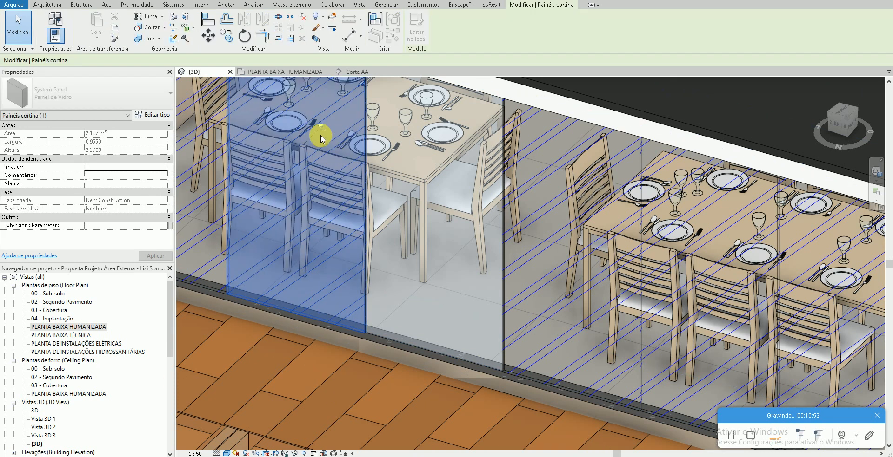
{"action": "left_click", "coordinate": [300, 325]}
{"action": "left_click", "coordinate": [303, 312]}
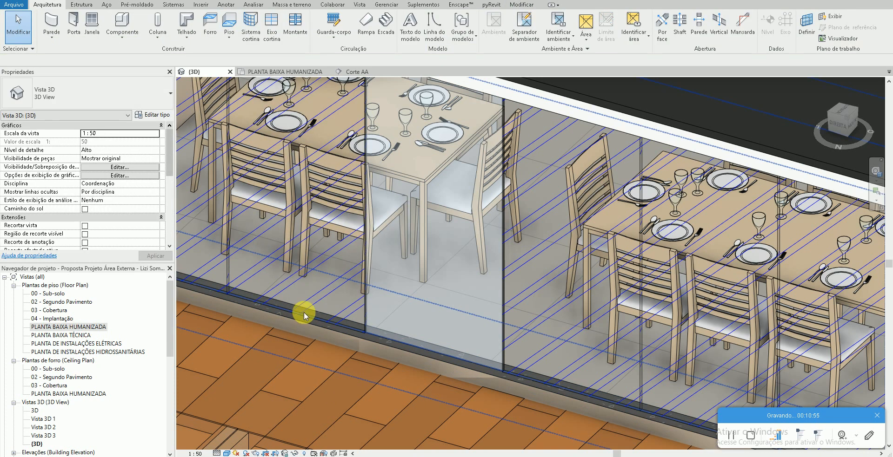
{"action": "left_click", "coordinate": [148, 116]}
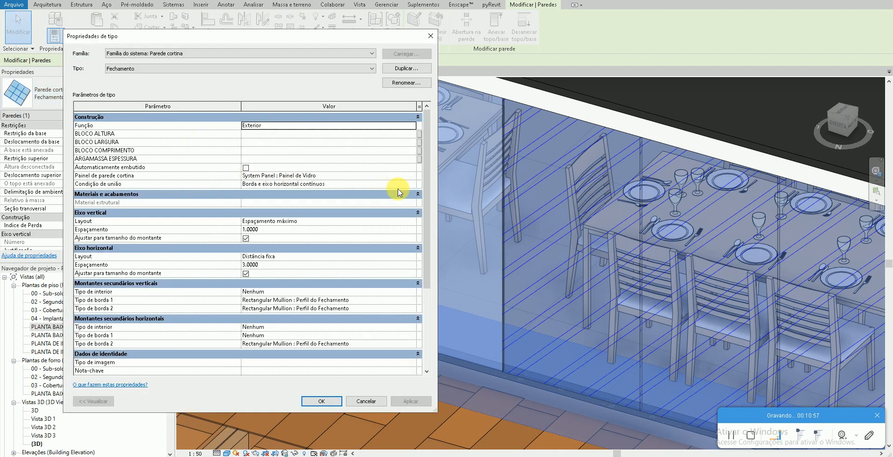
{"action": "left_click", "coordinate": [411, 175]}
{"action": "left_click", "coordinate": [412, 176]}
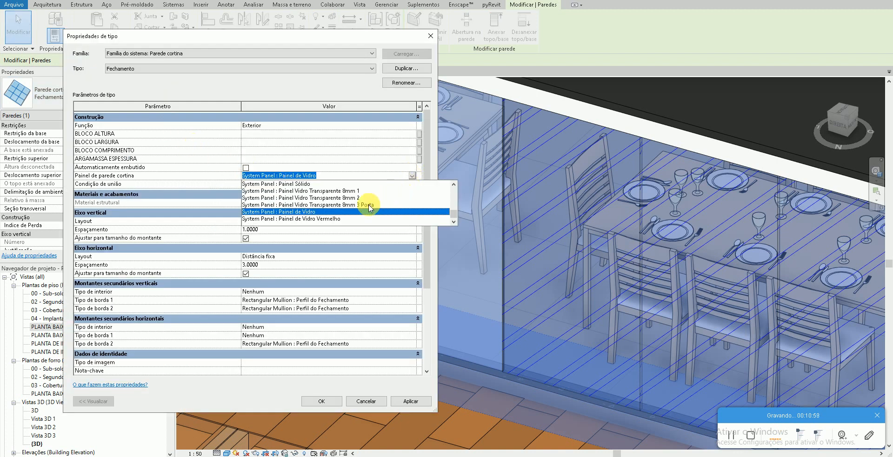
{"action": "left_click", "coordinate": [368, 191]}
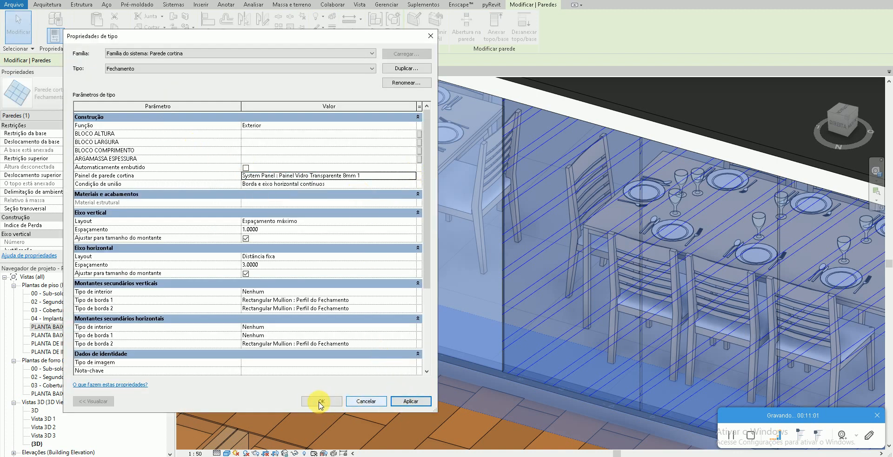
{"action": "left_click", "coordinate": [322, 401]}
{"action": "key", "text": "Escape"}
{"action": "scroll", "coordinate": [397, 314], "scroll_direction": "down", "scroll_amount": 2}
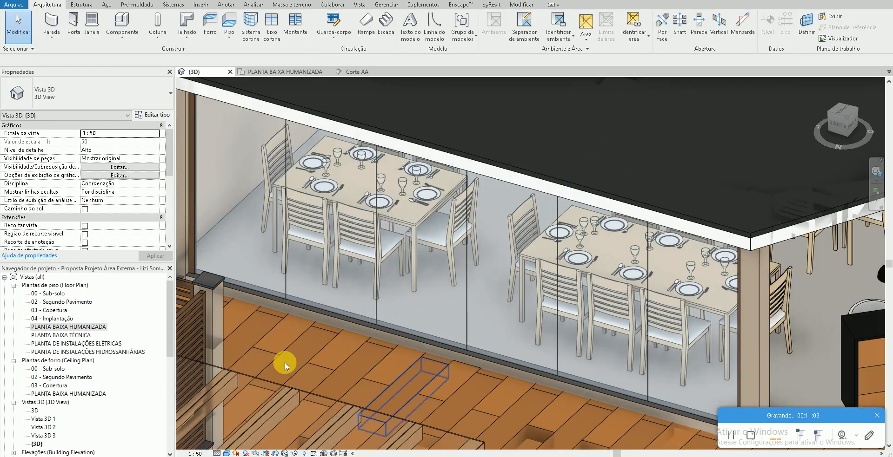
- Change the glass panel beside the Porta panel to the type Painel Vidro Transparente 8mm 2 in the 3D view
{"action": "double_click", "coordinate": [69, 328]}
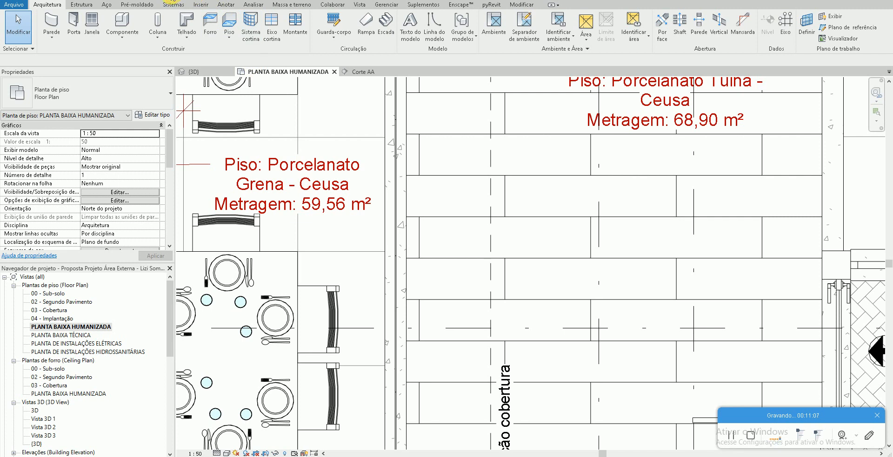
{"action": "key", "text": "ctrl+Tab"}
{"action": "scroll", "coordinate": [328, 311], "scroll_direction": "up", "scroll_amount": 2}
{"action": "left_click", "coordinate": [327, 312]}
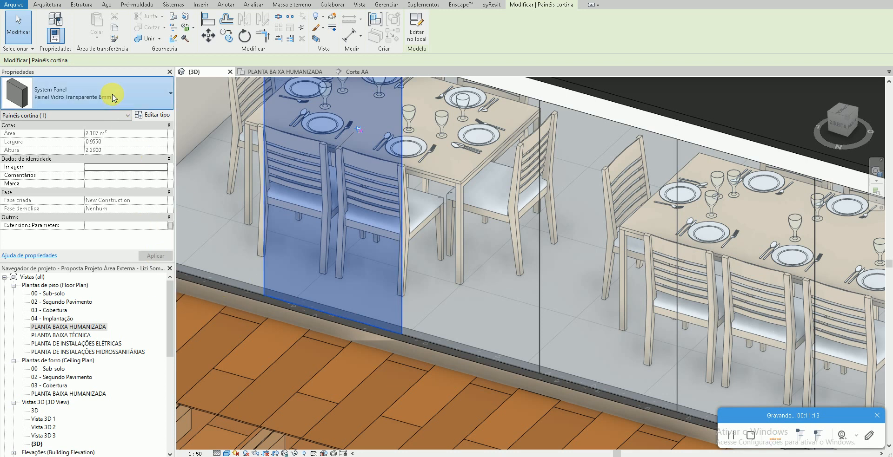
{"action": "left_click", "coordinate": [114, 91]}
{"action": "scroll", "coordinate": [98, 258], "scroll_direction": "down", "scroll_amount": 1}
{"action": "left_click", "coordinate": [98, 257]}
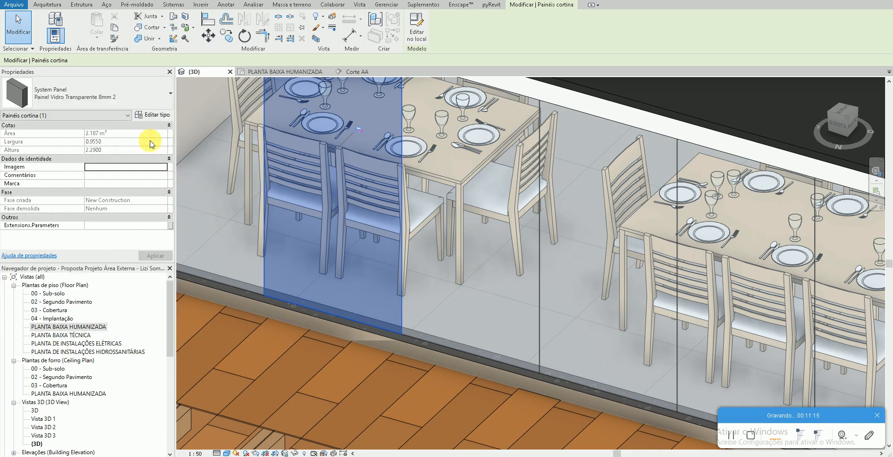
- Set the offset (Deslocamento) of the Painel Vidro Transparente 8mm 2 type to 0.01 and accept the type properties
{"action": "left_click", "coordinate": [154, 116]}
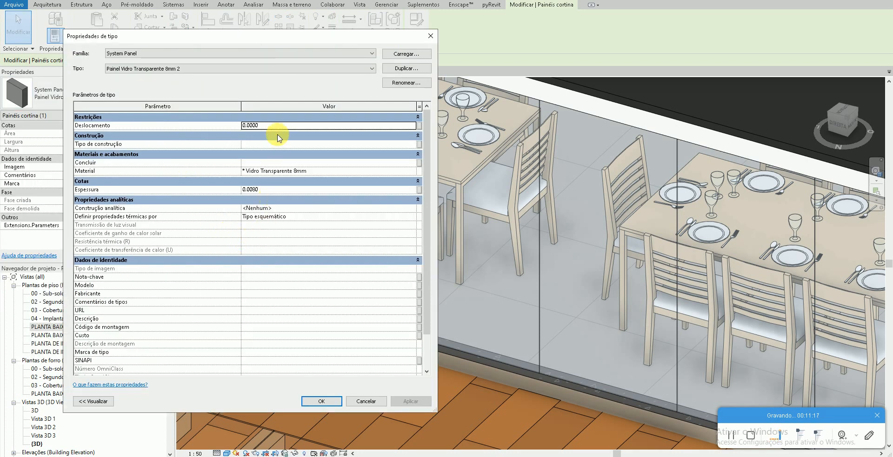
{"action": "left_click", "coordinate": [322, 402]}
{"action": "scroll", "coordinate": [255, 294], "scroll_direction": "up", "scroll_amount": 6}
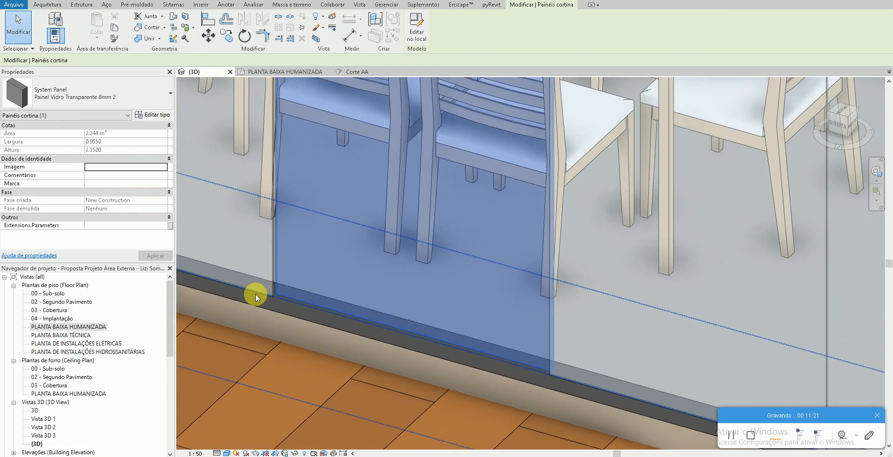
{"action": "left_click", "coordinate": [155, 116]}
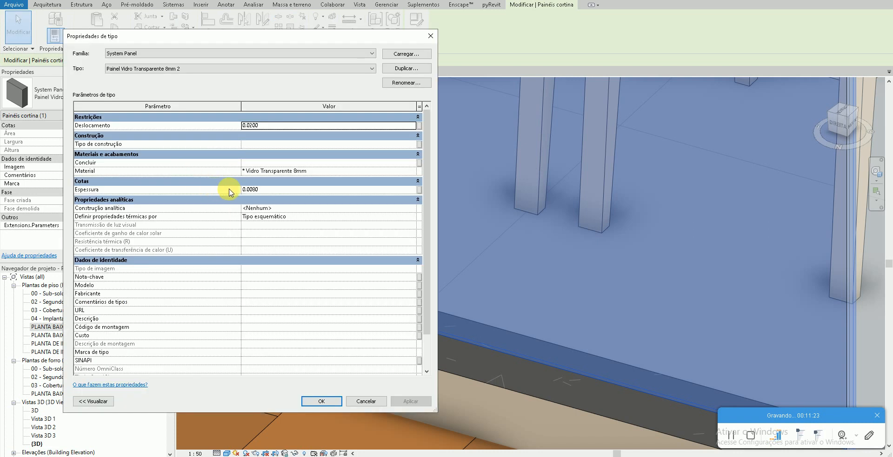
{"action": "left_click", "coordinate": [262, 190]}
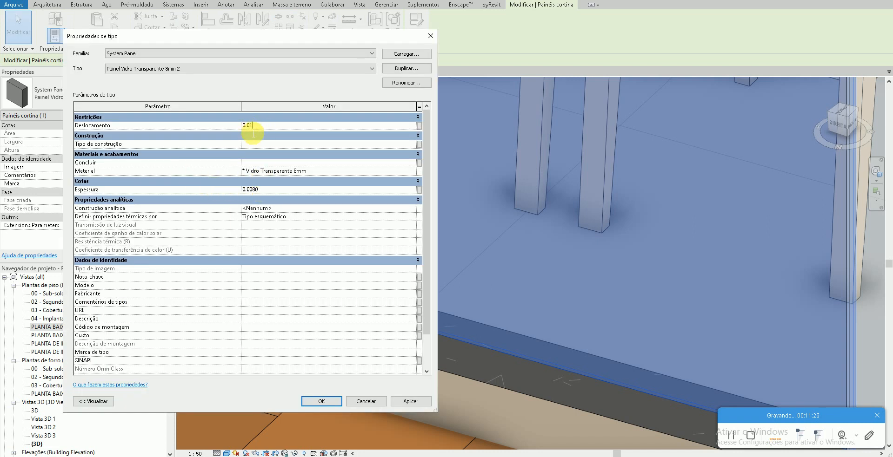
{"action": "left_click", "coordinate": [328, 405]}
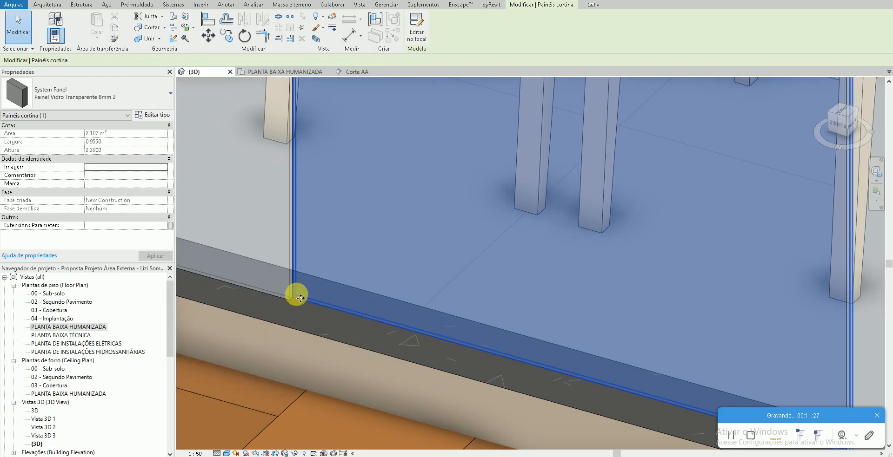
{"action": "scroll", "coordinate": [292, 279], "scroll_direction": "up", "scroll_amount": 2}
{"action": "scroll", "coordinate": [288, 264], "scroll_direction": "down", "scroll_amount": 4}
{"action": "key", "text": "Escape"}
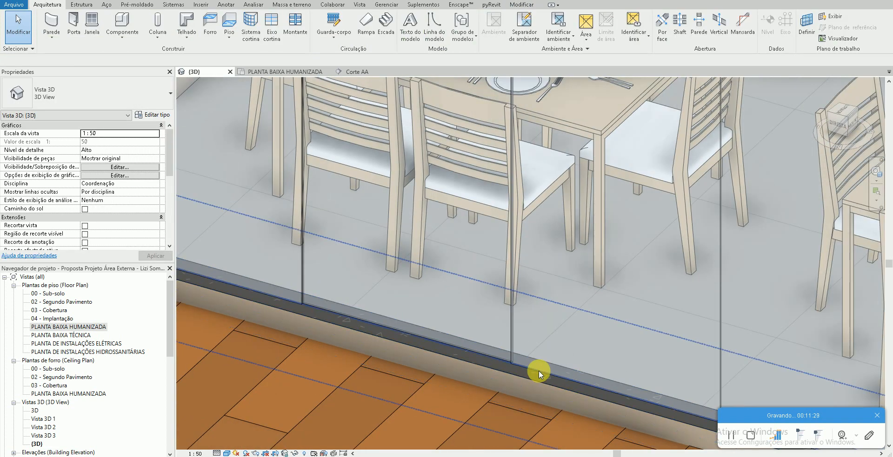
- Set the offset (Deslocamento) of the Painel Vidro Transparente 8mm 3 Porta type to 0.02 and accept the type properties
{"action": "scroll", "coordinate": [538, 370], "scroll_direction": "up", "scroll_amount": 2}
{"action": "left_click", "coordinate": [534, 370]}
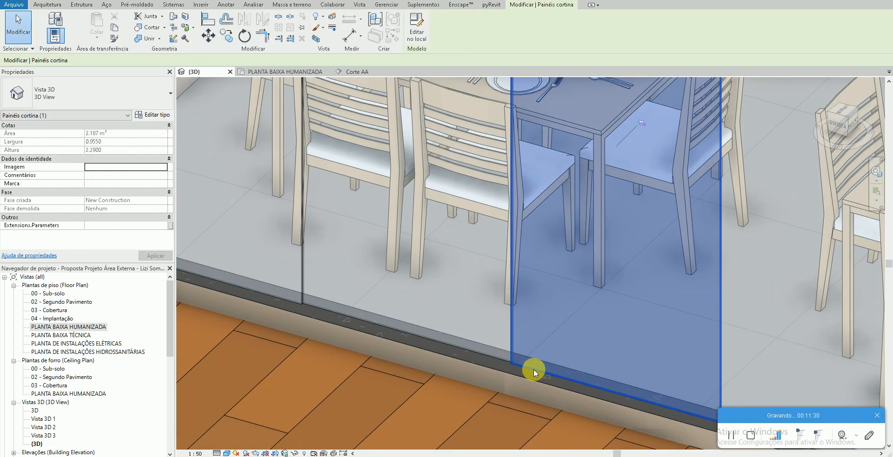
{"action": "left_click", "coordinate": [153, 116]}
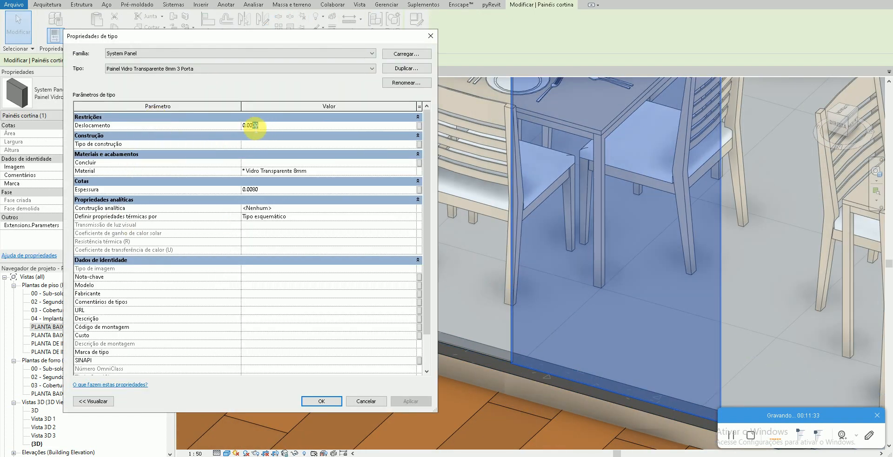
{"action": "type", "text": "2"}
{"action": "left_click", "coordinate": [322, 401]}
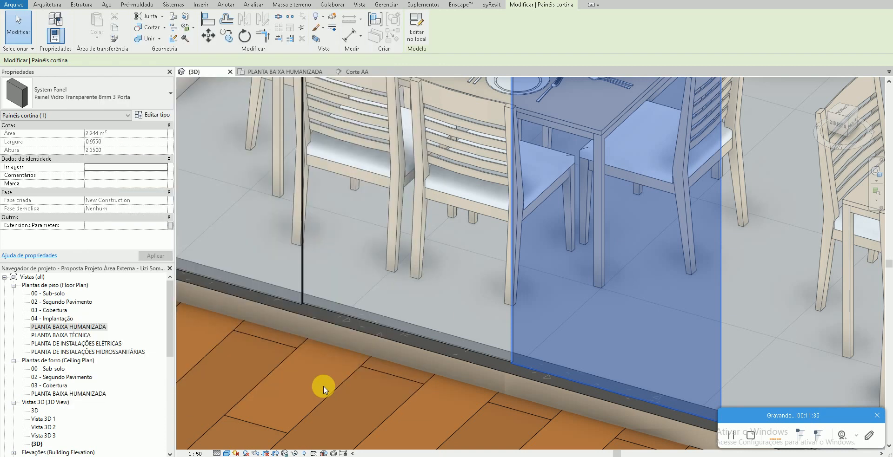
{"action": "key", "text": "Escape"}
- Examine the offsets between the glass panels along the closure in the 3D view and in the PLANTA BAIXA HUMANIZADA floor plan
{"action": "scroll", "coordinate": [425, 378], "scroll_direction": "down", "scroll_amount": 4}
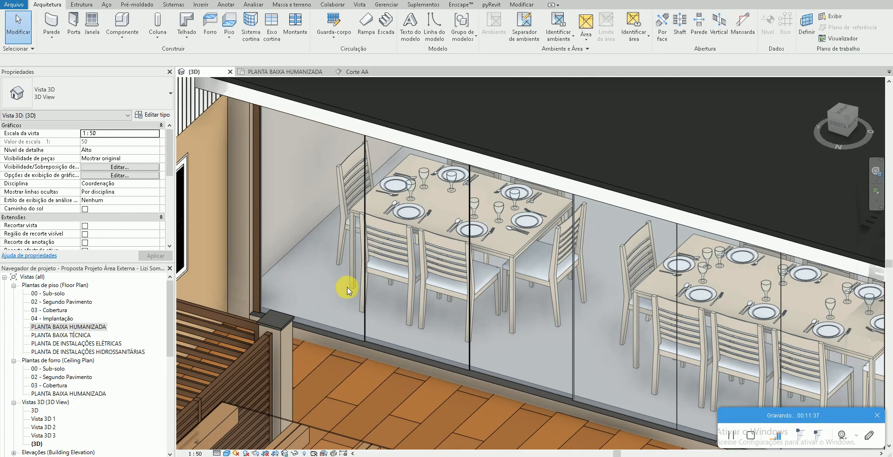
{"action": "scroll", "coordinate": [392, 359], "scroll_direction": "up", "scroll_amount": 6}
{"action": "scroll", "coordinate": [305, 305], "scroll_direction": "down", "scroll_amount": 3}
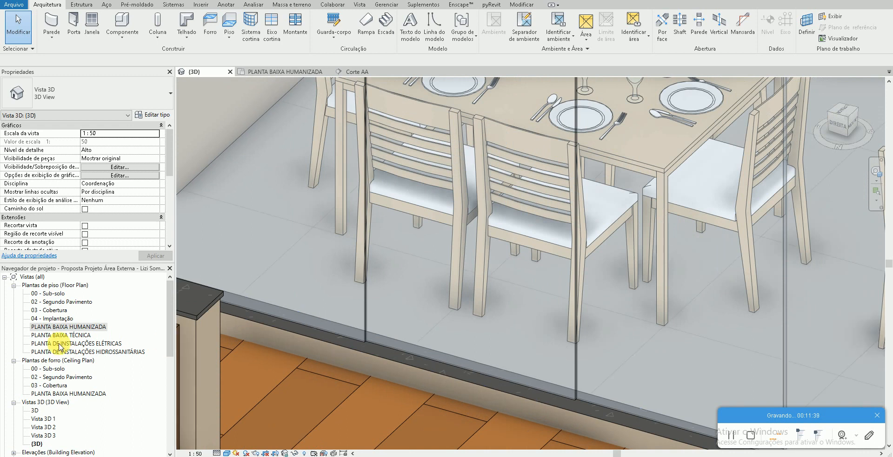
{"action": "double_click", "coordinate": [69, 327]}
{"action": "scroll", "coordinate": [370, 372], "scroll_direction": "down", "scroll_amount": 5}
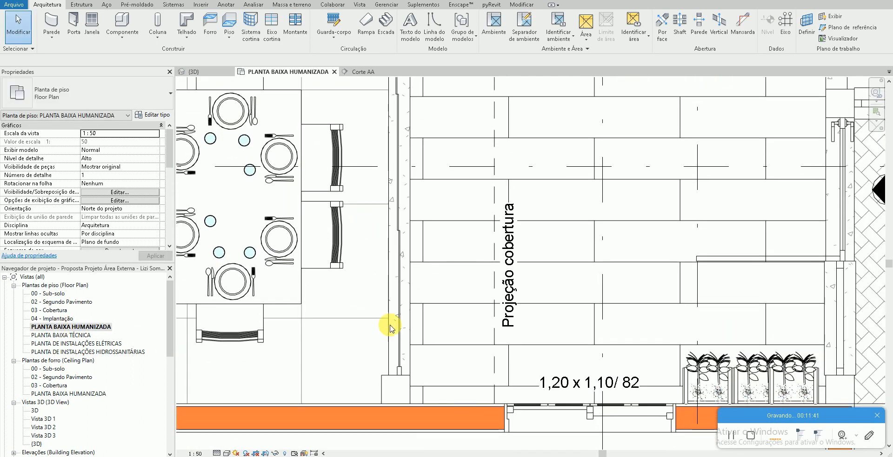
{"action": "scroll", "coordinate": [390, 332], "scroll_direction": "up", "scroll_amount": 2}
{"action": "scroll", "coordinate": [396, 190], "scroll_direction": "down", "scroll_amount": 2}
{"action": "scroll", "coordinate": [379, 423], "scroll_direction": "down", "scroll_amount": 1}
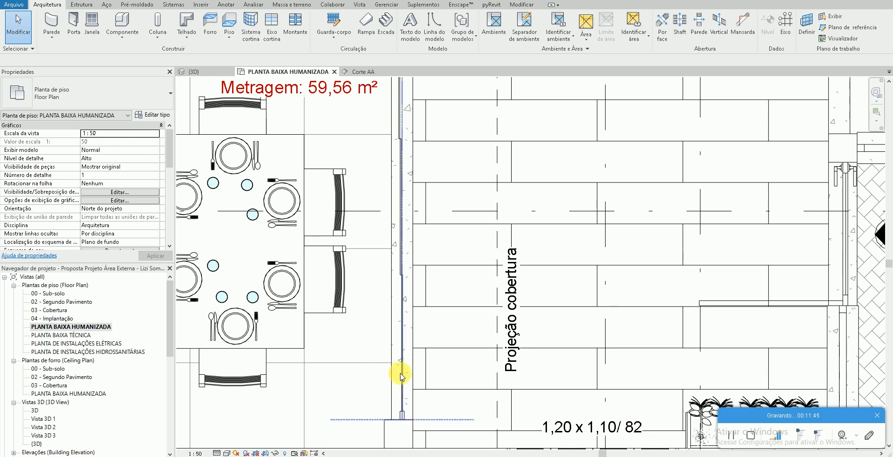
{"action": "scroll", "coordinate": [404, 335], "scroll_direction": "down", "scroll_amount": 2}
{"action": "middle_click_drag", "start_coordinate": [412, 275], "coordinate": [412, 298]}
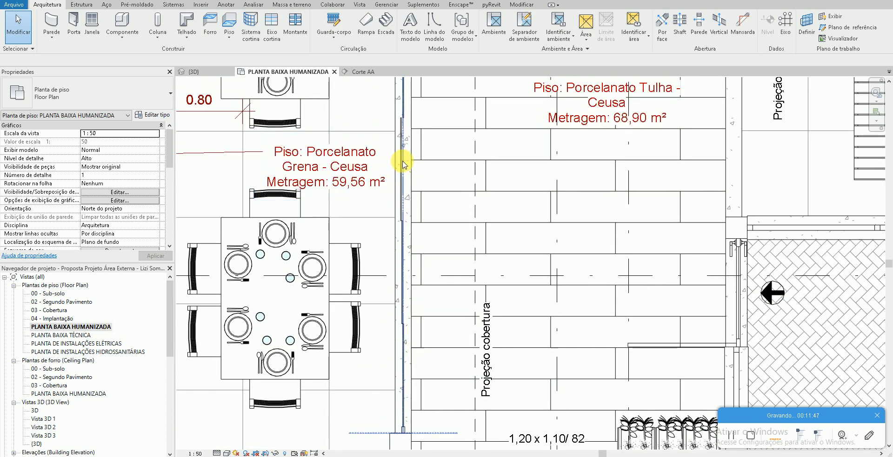
{"action": "scroll", "coordinate": [400, 427], "scroll_direction": "up", "scroll_amount": 3}
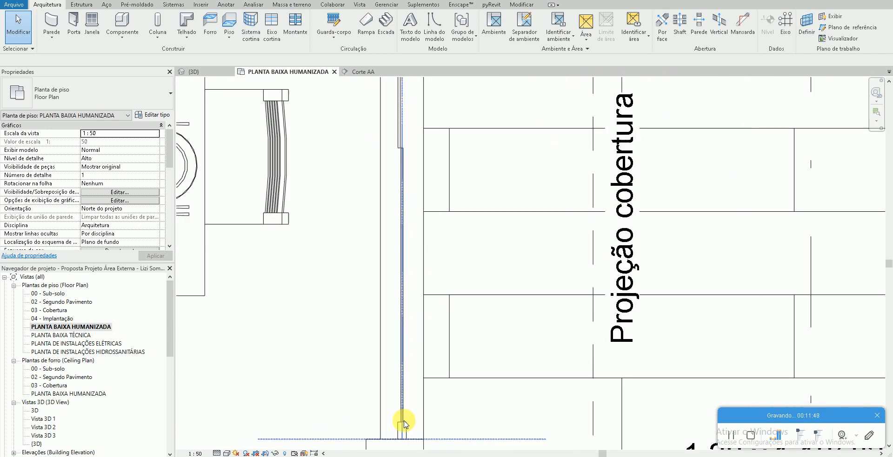
{"action": "left_click", "coordinate": [167, 0]}
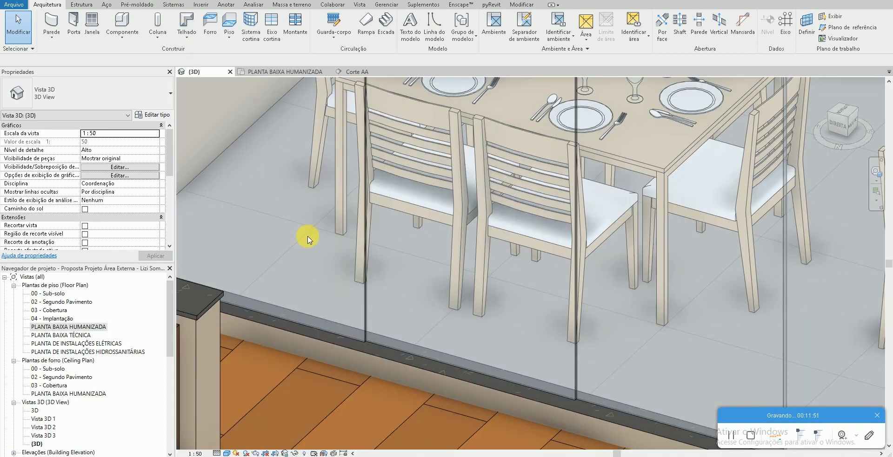
{"action": "scroll", "coordinate": [370, 339], "scroll_direction": "down", "scroll_amount": 2}
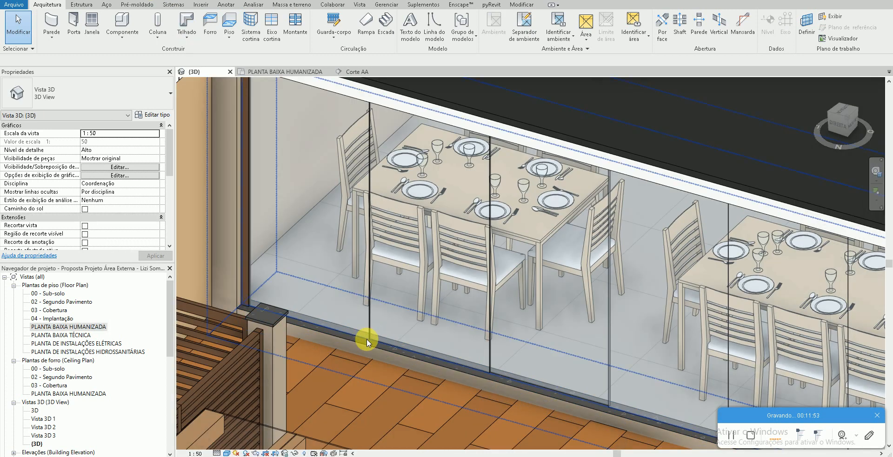
- Set the offset (Deslocamento) of the Painel Vidro Transparente 8mm 1 type to -0.01 and accept the type properties
{"action": "left_click", "coordinate": [367, 340]}
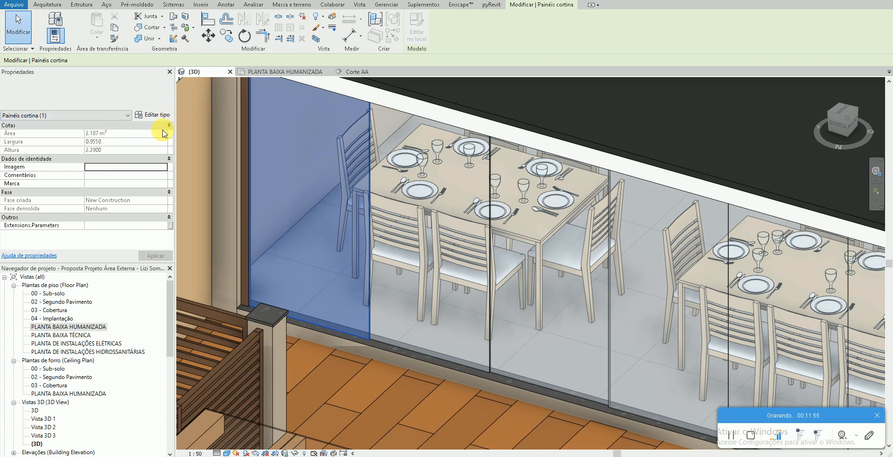
{"action": "left_click", "coordinate": [154, 115]}
{"action": "left_click", "coordinate": [263, 126]}
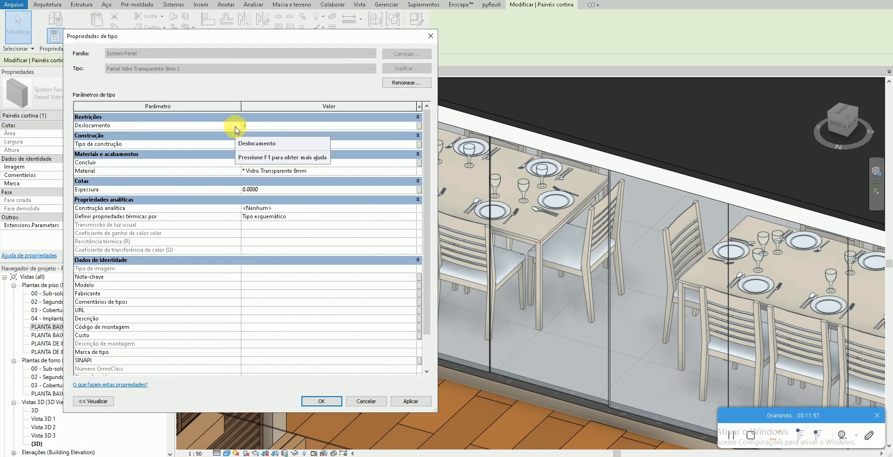
{"action": "type", "text": "-.01"}
{"action": "left_click", "coordinate": [328, 396]}
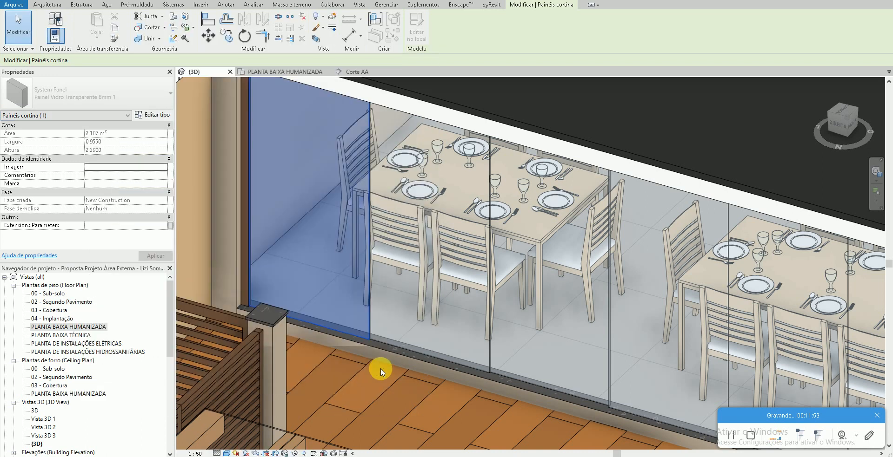
{"action": "scroll", "coordinate": [382, 342], "scroll_direction": "up", "scroll_amount": 5}
{"action": "key", "text": "Escape"}
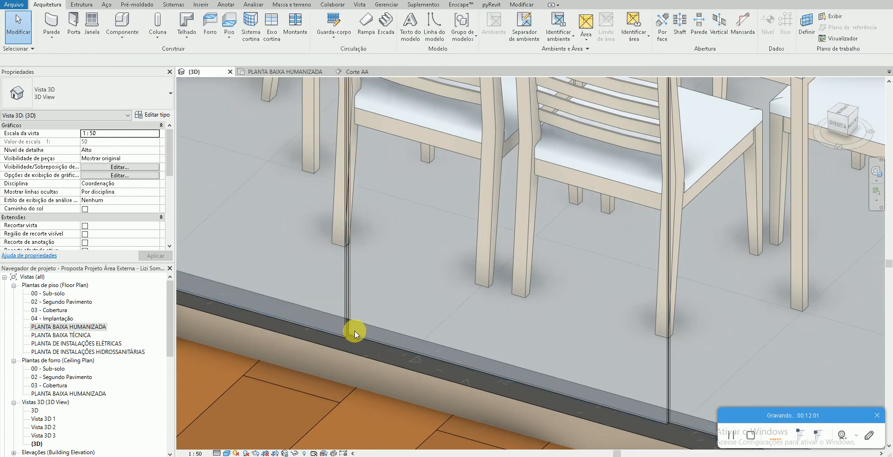
- Set the offset (Deslocamento) of the Painel Vidro Transparente 8mm 2 type to 0 and accept the type properties
{"action": "left_click", "coordinate": [346, 323]}
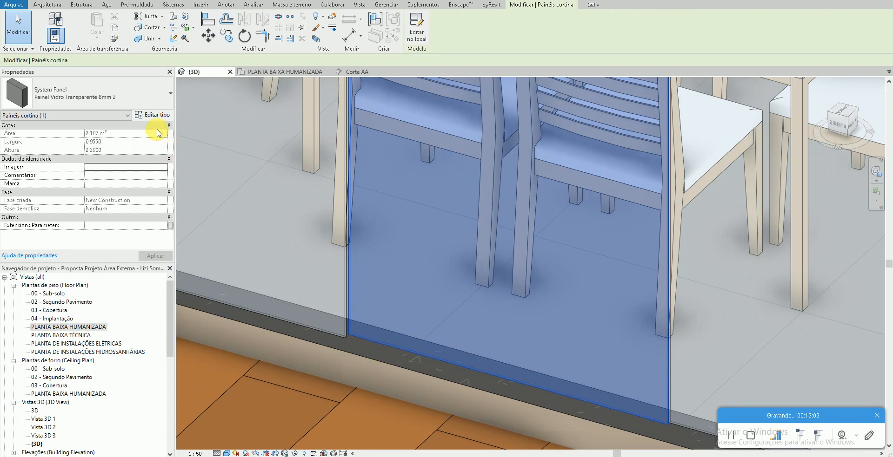
{"action": "left_click", "coordinate": [152, 115]}
{"action": "double_click", "coordinate": [299, 128]}
{"action": "type", "text": "0"}
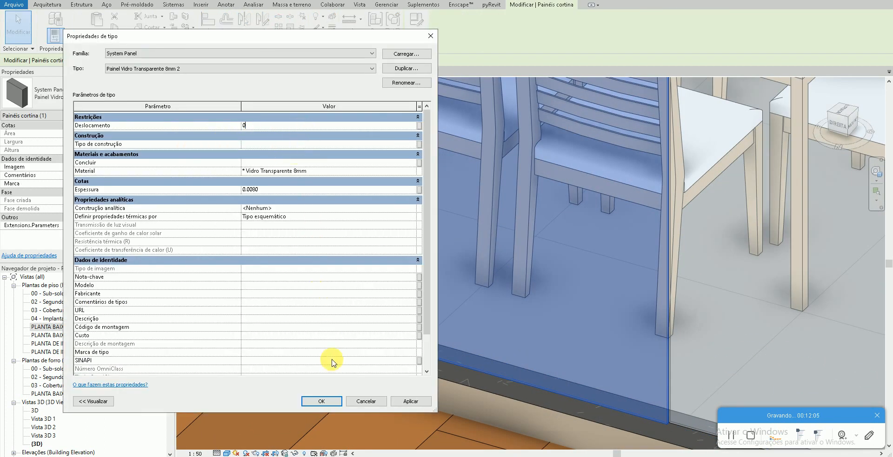
{"action": "left_click", "coordinate": [321, 402]}
{"action": "scroll", "coordinate": [392, 348], "scroll_direction": "up", "scroll_amount": 2}
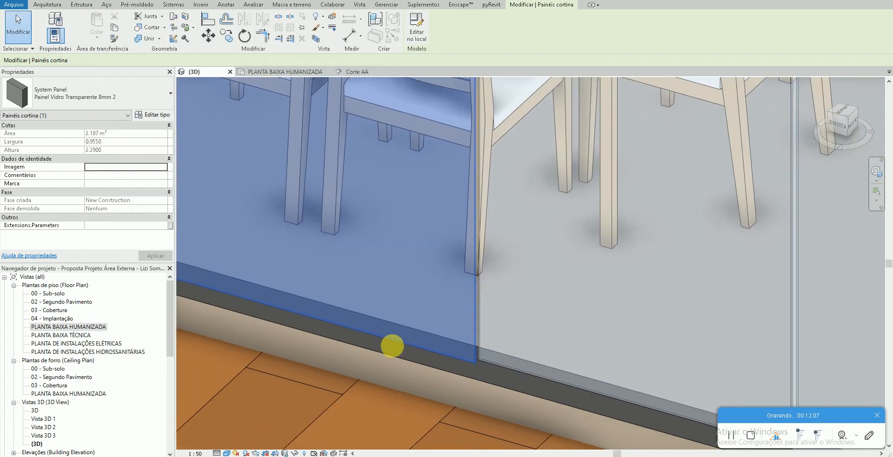
{"action": "key", "text": "Escape"}
- Set the offset (Deslocamento) of the Painel Vidro Transparente 8mm 3 Porta type to 0.01 and accept the type properties
{"action": "left_click", "coordinate": [481, 354]}
{"action": "key", "text": "Escape"}
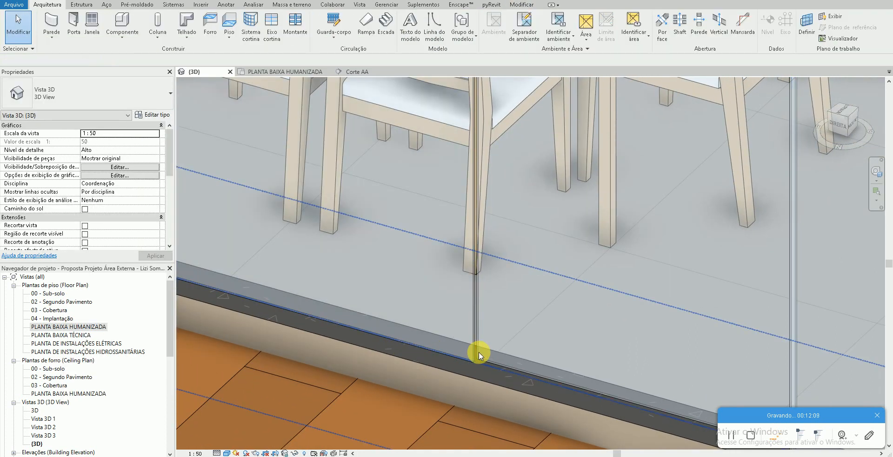
{"action": "left_click", "coordinate": [478, 352]}
{"action": "left_click", "coordinate": [151, 115]}
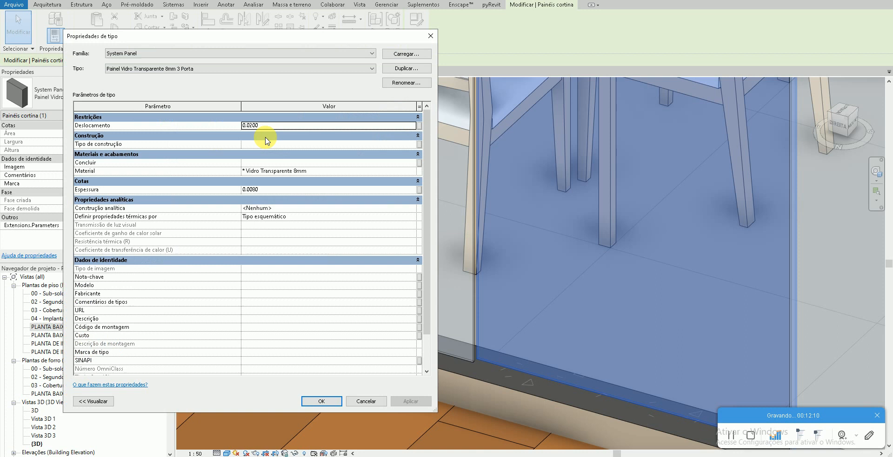
{"action": "double_click", "coordinate": [292, 129]}
{"action": "type", "text": "1"}
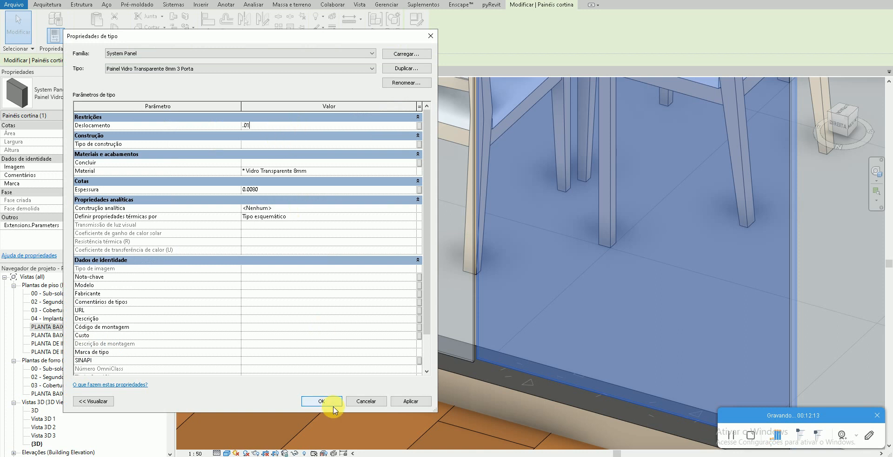
{"action": "left_click", "coordinate": [321, 402]}
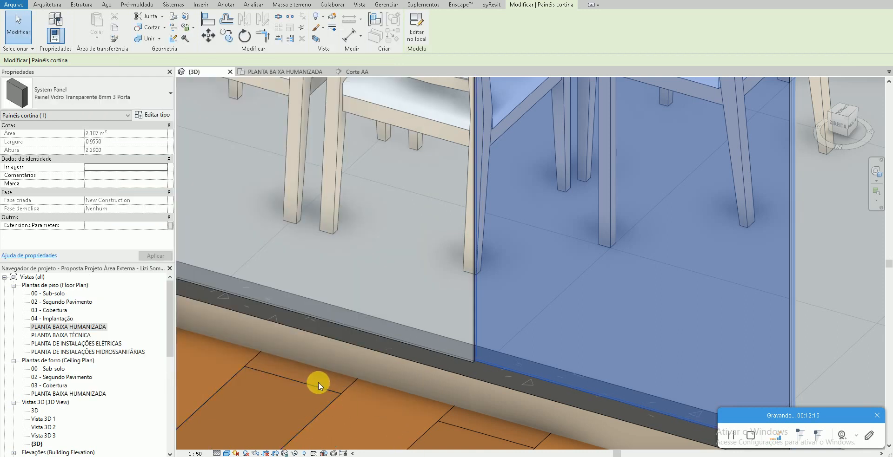
{"action": "key", "text": "Escape"}
- Examine the staggered glass panels along the closure in the PLANTA BAIXA HUMANIZADA floor plan and in the 3D view
{"action": "double_click", "coordinate": [81, 328]}
{"action": "scroll", "coordinate": [389, 253], "scroll_direction": "down", "scroll_amount": 2}
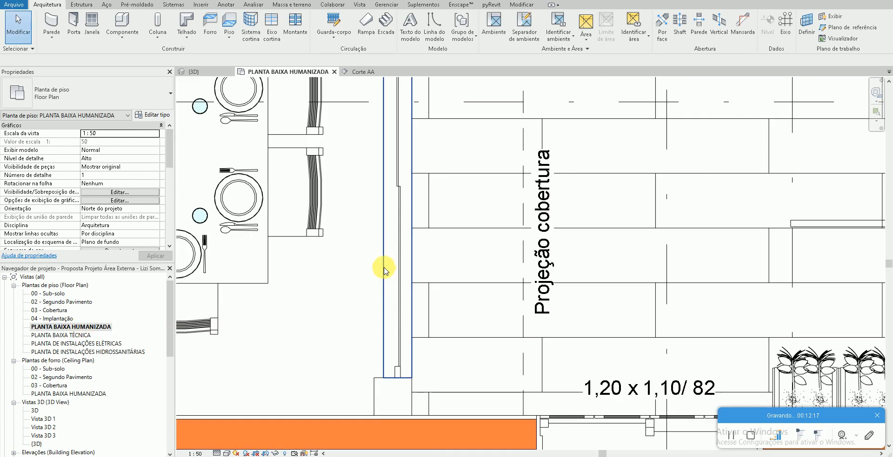
{"action": "mouse_move", "coordinate": [385, 268]}
{"action": "middle_mouse_down"}
{"action": "mouse_move", "coordinate": [402, 306]}
{"action": "mouse_move", "coordinate": [398, 181]}
{"action": "middle_mouse_up"}
{"action": "scroll", "coordinate": [404, 328], "scroll_direction": "up", "scroll_amount": 3}
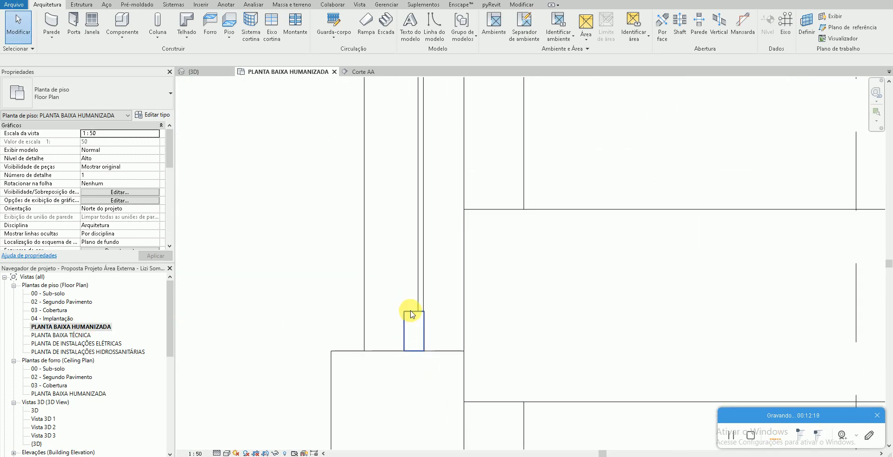
{"action": "scroll", "coordinate": [408, 279], "scroll_direction": "down", "scroll_amount": 1}
{"action": "scroll", "coordinate": [407, 244], "scroll_direction": "down", "scroll_amount": 2}
{"action": "scroll", "coordinate": [408, 175], "scroll_direction": "up", "scroll_amount": 2}
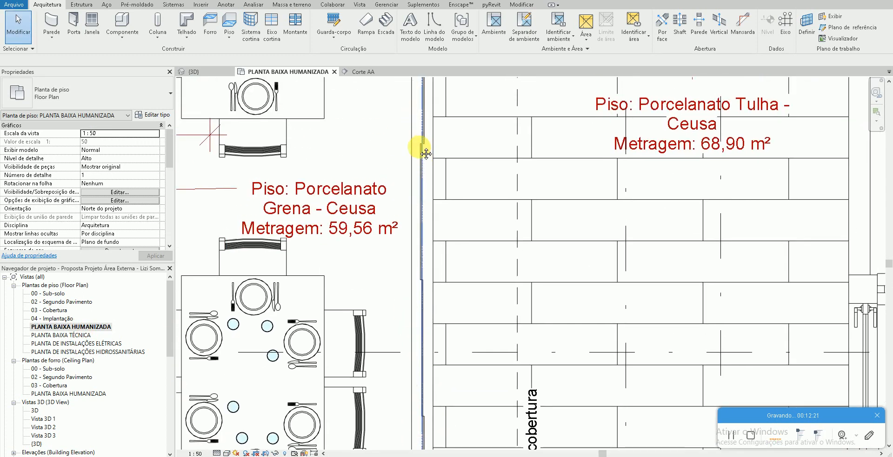
{"action": "scroll", "coordinate": [427, 368], "scroll_direction": "up", "scroll_amount": 3}
{"action": "scroll", "coordinate": [404, 186], "scroll_direction": "up", "scroll_amount": 2}
{"action": "scroll", "coordinate": [414, 293], "scroll_direction": "down", "scroll_amount": 3}
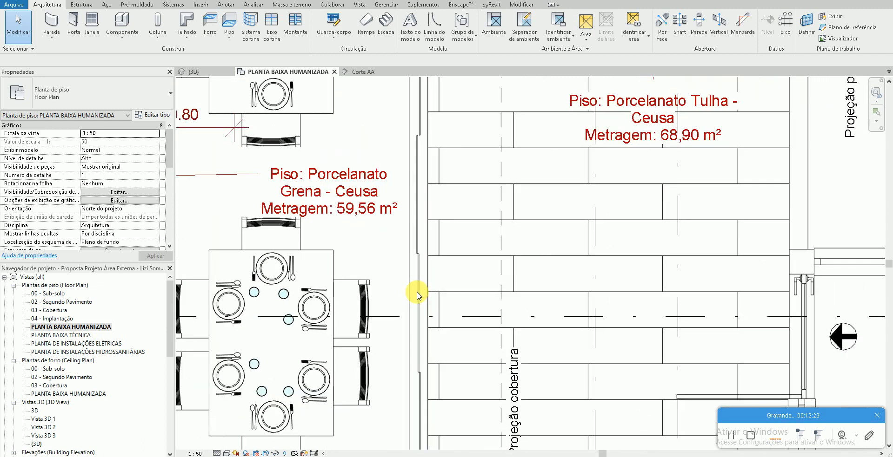
{"action": "scroll", "coordinate": [434, 315], "scroll_direction": "up", "scroll_amount": 1}
{"action": "scroll", "coordinate": [434, 315], "scroll_direction": "down", "scroll_amount": 2}
{"action": "key", "text": "ctrl+Tab"}
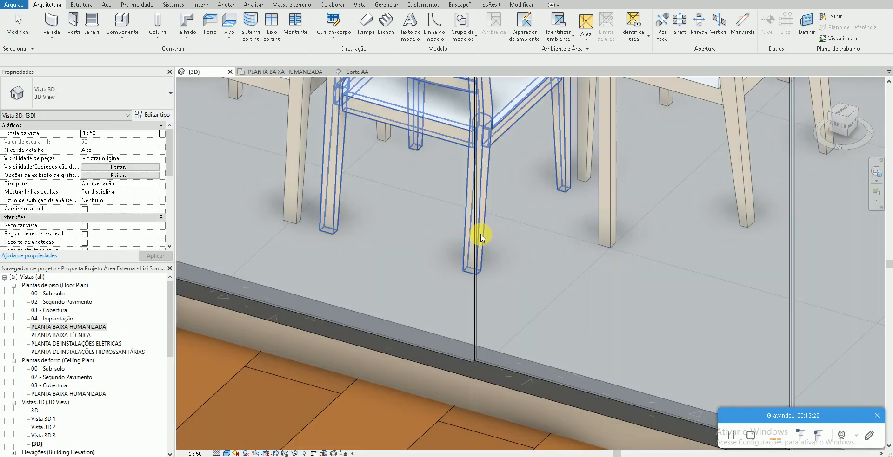
{"action": "scroll", "coordinate": [478, 235], "scroll_direction": "down", "scroll_amount": 2}
{"action": "scroll", "coordinate": [433, 353], "scroll_direction": "down", "scroll_amount": 4}
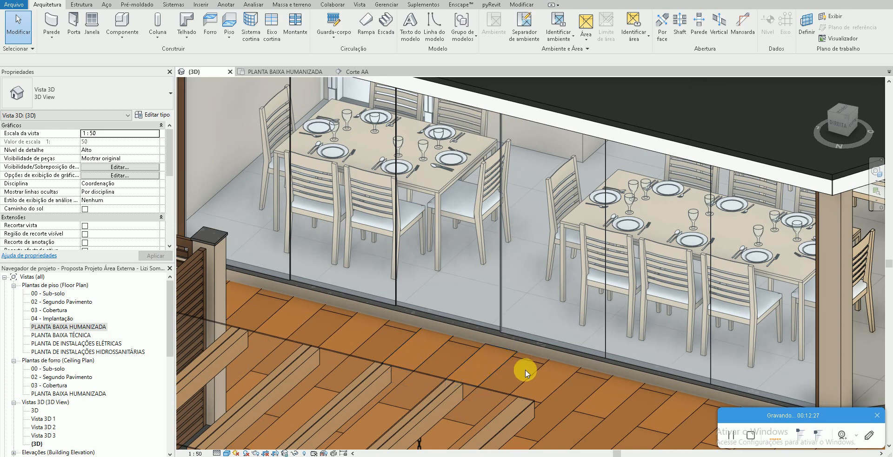
{"action": "middle_click_drag", "start_coordinate": [524, 370], "coordinate": [414, 346], "text": "shift"}
{"action": "scroll", "coordinate": [415, 346], "scroll_direction": "down", "scroll_amount": 2}
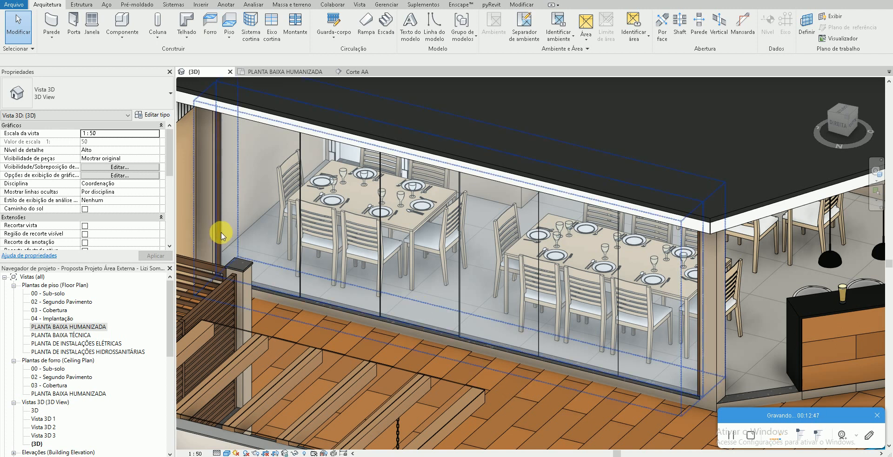
- Change the fourth glass panel, beside the existing Porta panel, to the type Painel Vidro Transparente 8mm 3 Porta
{"action": "middle_click_drag", "start_coordinate": [438, 335], "coordinate": [455, 320], "text": "shift"}
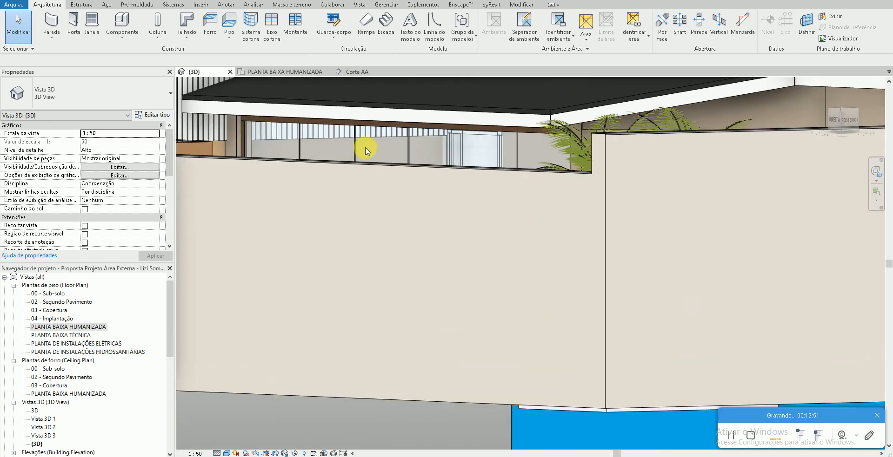
{"action": "middle_click_drag", "start_coordinate": [365, 150], "coordinate": [505, 387], "text": "shift"}
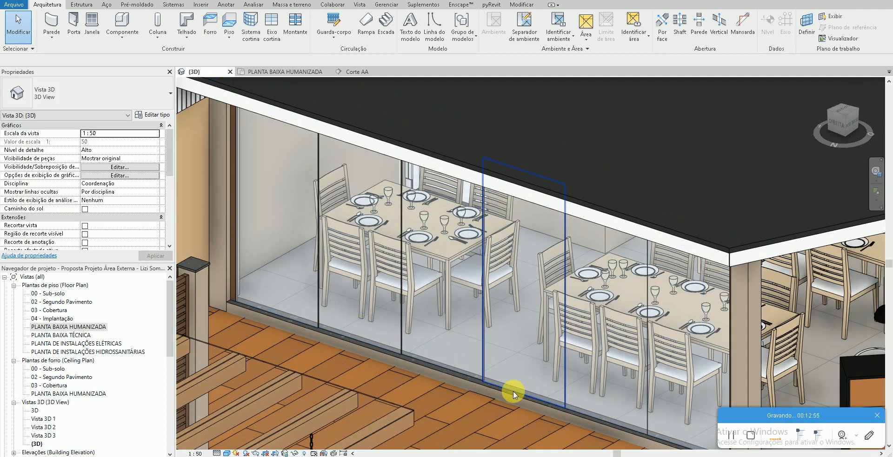
{"action": "left_click", "coordinate": [512, 391]}
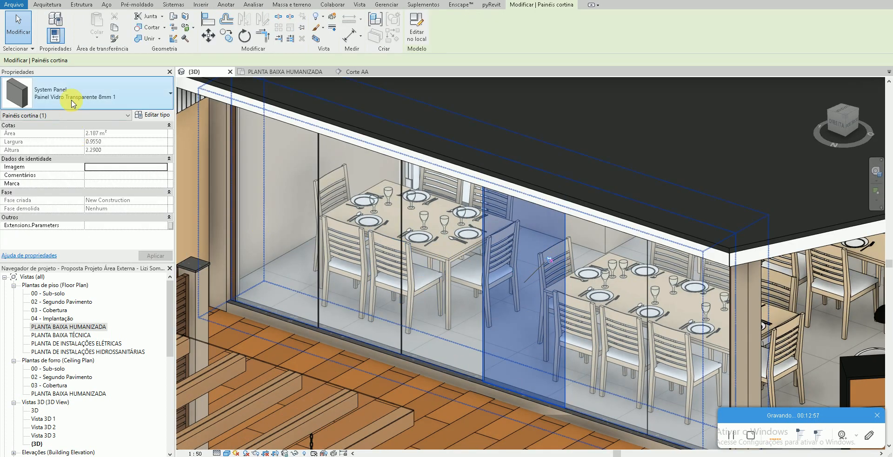
{"action": "left_click", "coordinate": [72, 104]}
{"action": "left_click", "coordinate": [77, 264]}
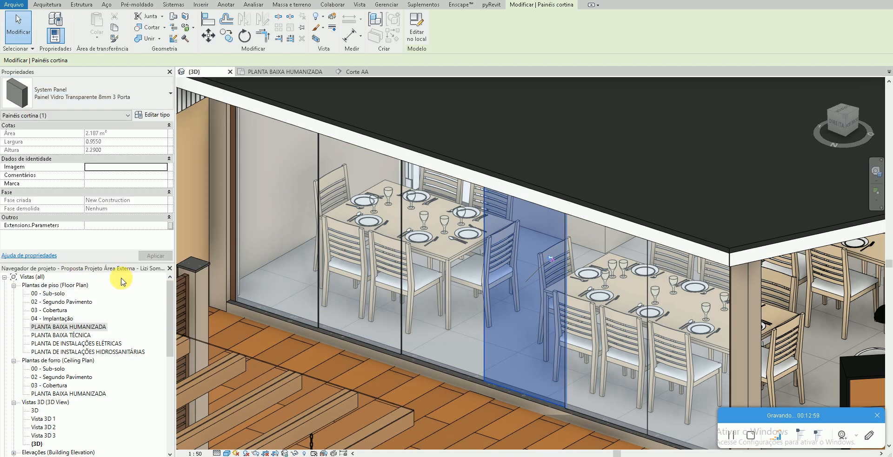
{"action": "middle_click_drag", "start_coordinate": [371, 382], "coordinate": [474, 427], "text": "shift"}
{"action": "scroll", "coordinate": [471, 391], "scroll_direction": "up", "scroll_amount": 5}
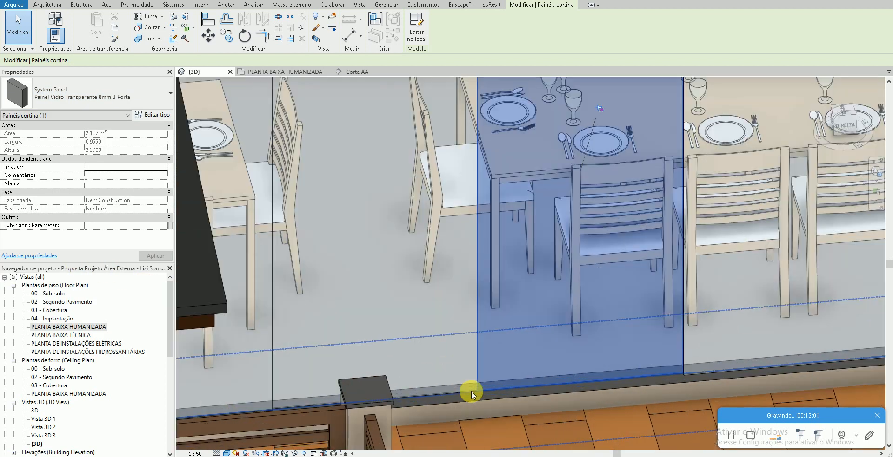
{"action": "scroll", "coordinate": [471, 391], "scroll_direction": "up", "scroll_amount": 2}
{"action": "key", "text": "Escape"}
- Change the fifth glass panel, on the far side of the two Porta panels, to the type Painel Vidro Transparente 8mm 2
{"action": "scroll", "coordinate": [410, 343], "scroll_direction": "up", "scroll_amount": 2}
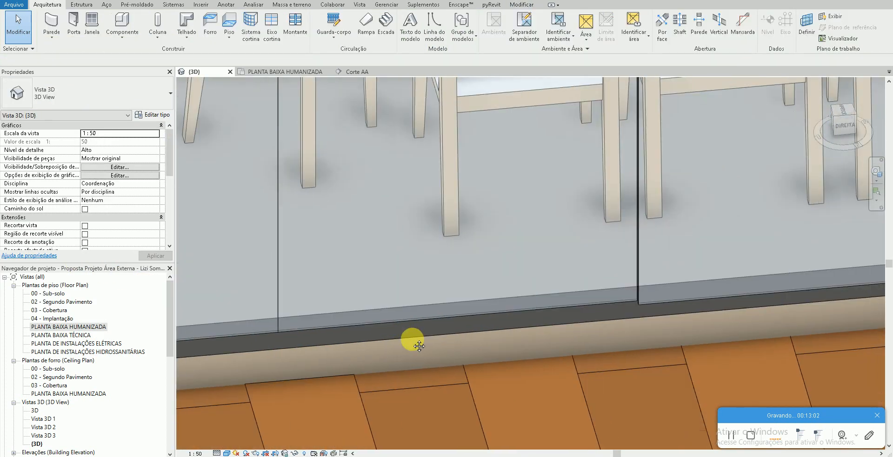
{"action": "left_click", "coordinate": [636, 300]}
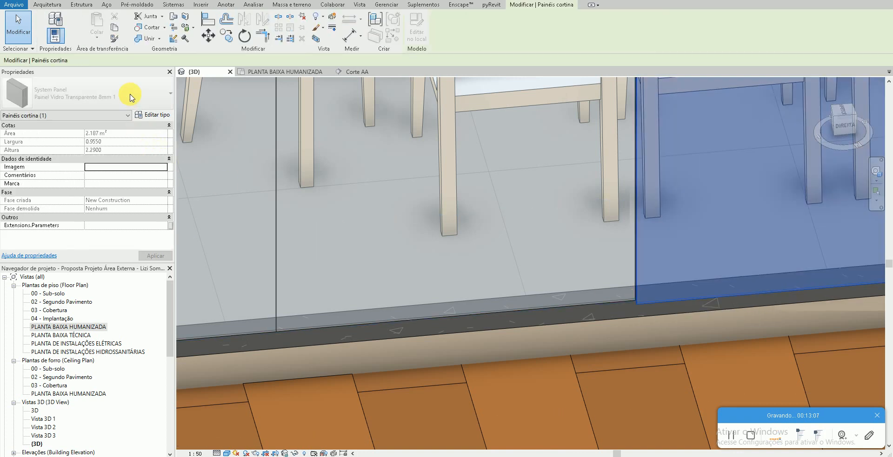
{"action": "scroll", "coordinate": [650, 234], "scroll_direction": "down", "scroll_amount": 2}
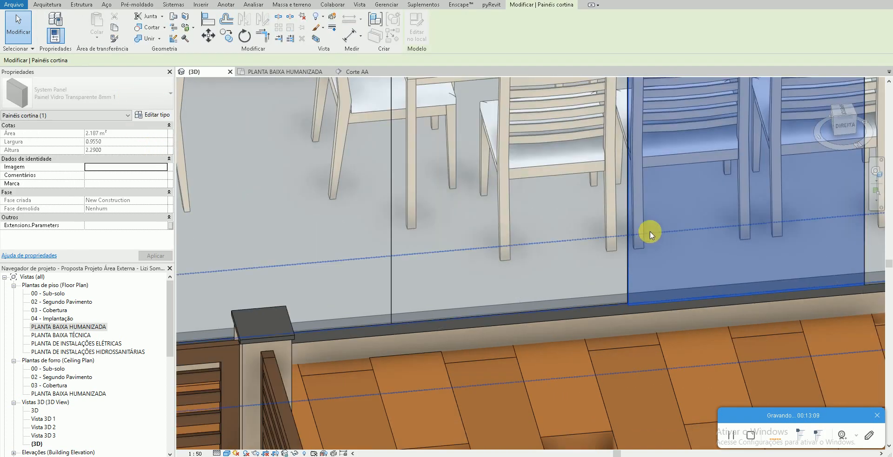
{"action": "middle_click_drag", "start_coordinate": [650, 234], "coordinate": [524, 345]}
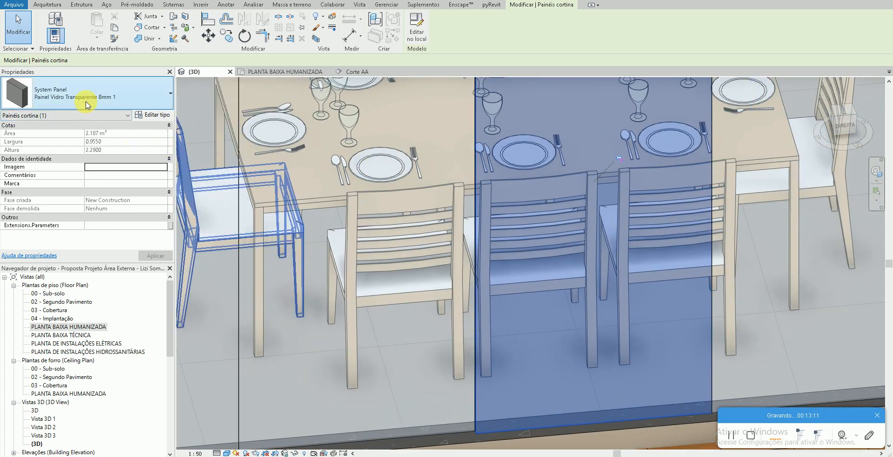
{"action": "left_click", "coordinate": [86, 105]}
{"action": "left_click", "coordinate": [114, 254]}
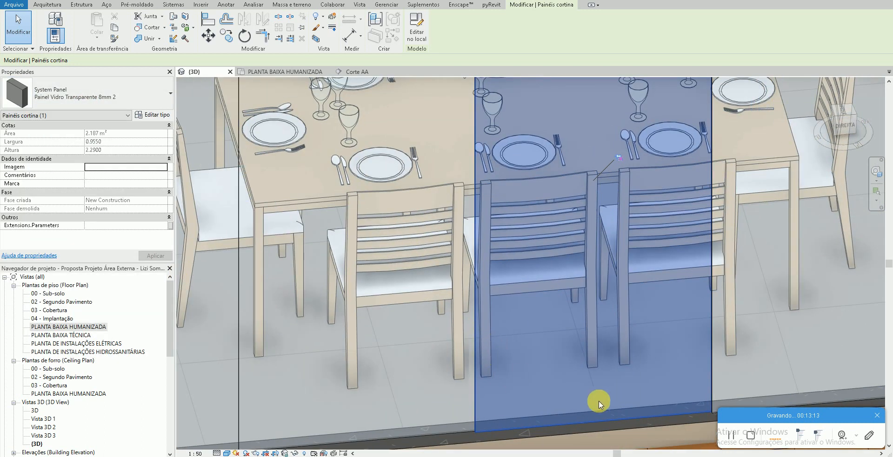
{"action": "key", "text": "Escape"}
- Try the Porta de Vidro_1 Folha_com Moldura door type on the third glass panel of the closure
{"action": "scroll", "coordinate": [651, 367], "scroll_direction": "up", "scroll_amount": 3}
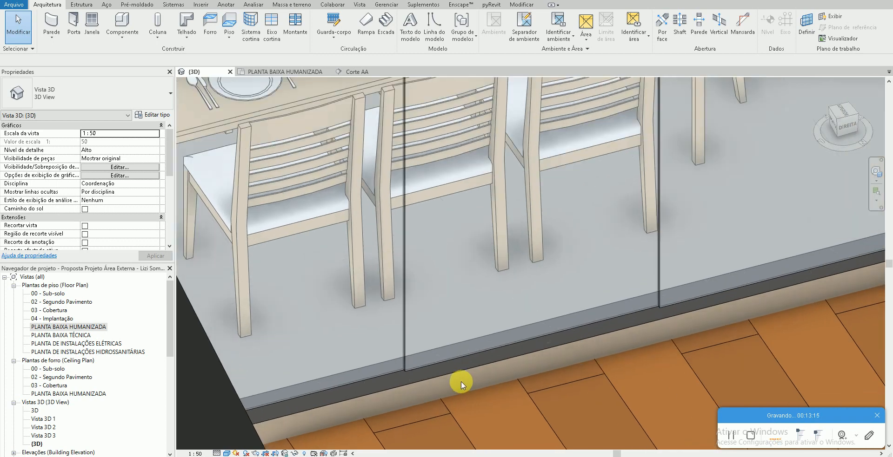
{"action": "middle_click_drag", "start_coordinate": [462, 384], "coordinate": [450, 358], "text": "shift"}
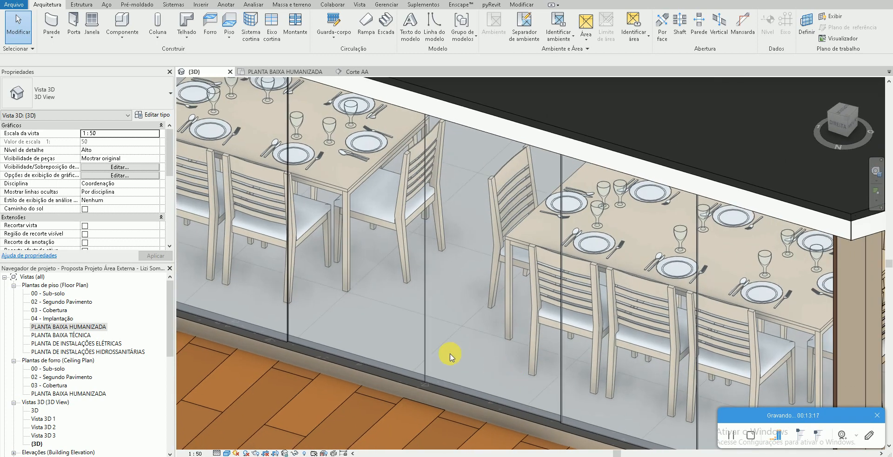
{"action": "scroll", "coordinate": [395, 325], "scroll_direction": "down", "scroll_amount": 5}
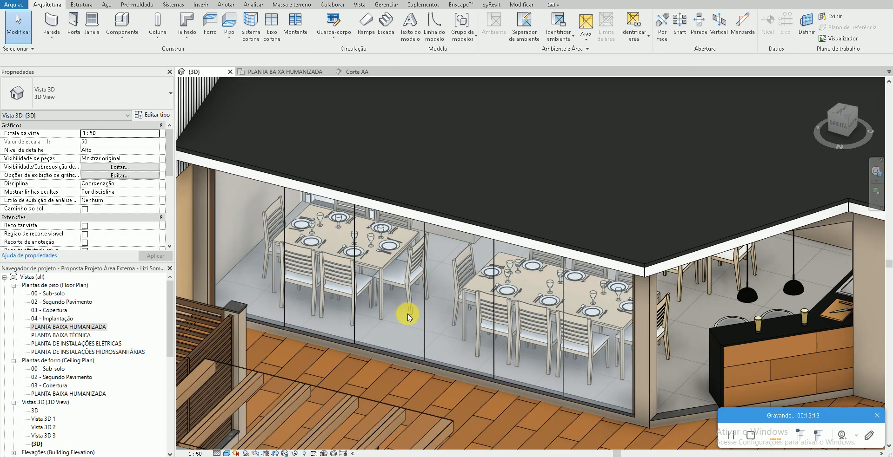
{"action": "middle_click_drag", "start_coordinate": [407, 317], "coordinate": [403, 338]}
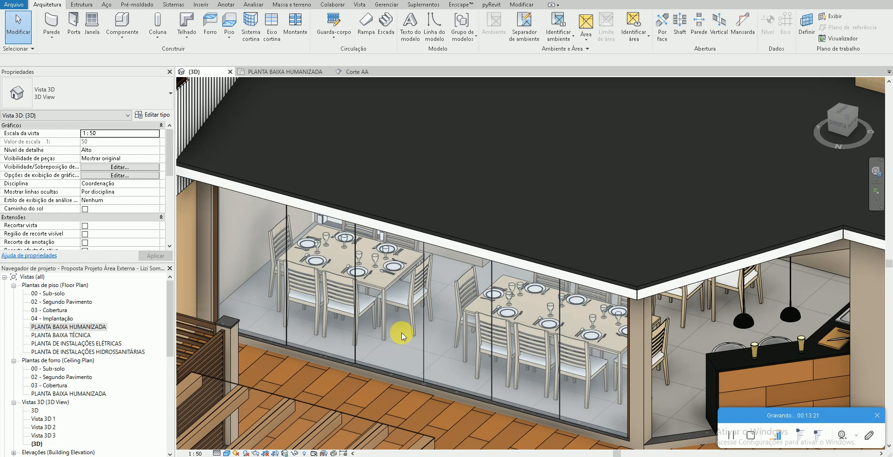
{"action": "left_click", "coordinate": [407, 378]}
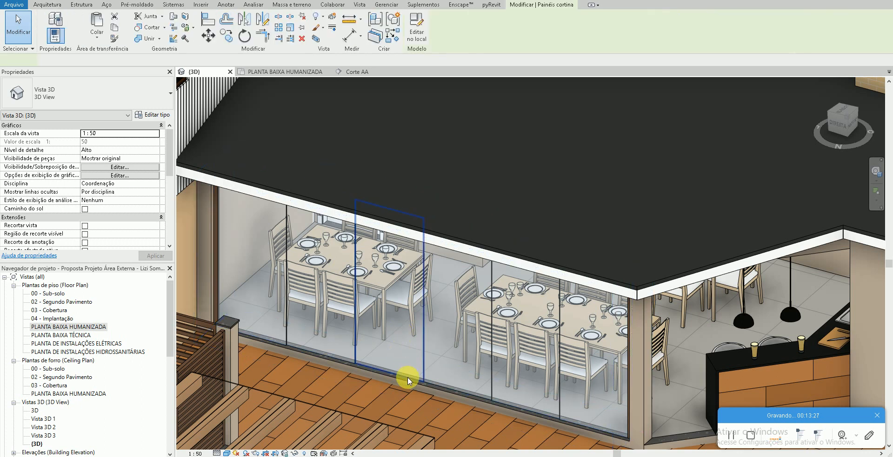
{"action": "left_click", "coordinate": [133, 102]}
{"action": "scroll", "coordinate": [81, 230], "scroll_direction": "up", "scroll_amount": 3}
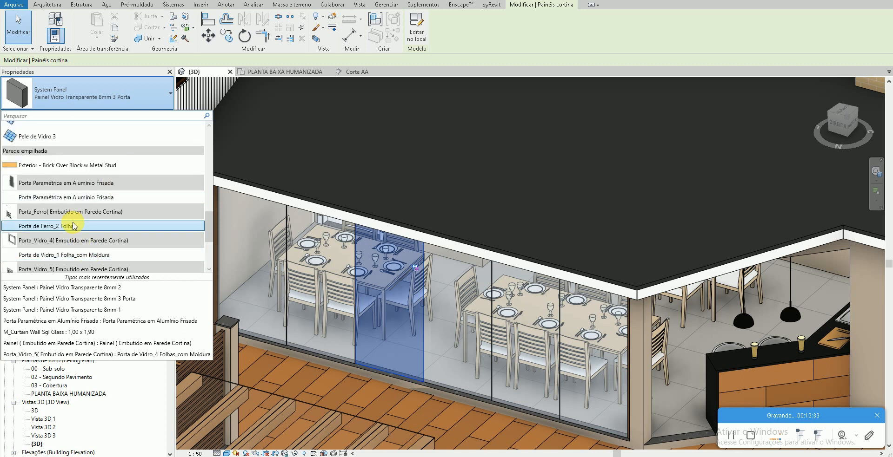
{"action": "scroll", "coordinate": [89, 235], "scroll_direction": "down", "scroll_amount": 3}
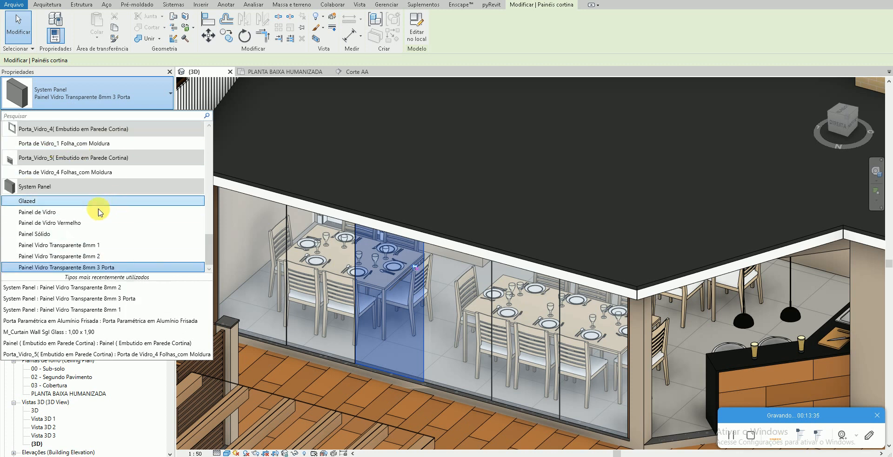
{"action": "left_click", "coordinate": [93, 143]}
{"action": "key", "text": "Escape"}
{"action": "scroll", "coordinate": [372, 326], "scroll_direction": "up", "scroll_amount": 4}
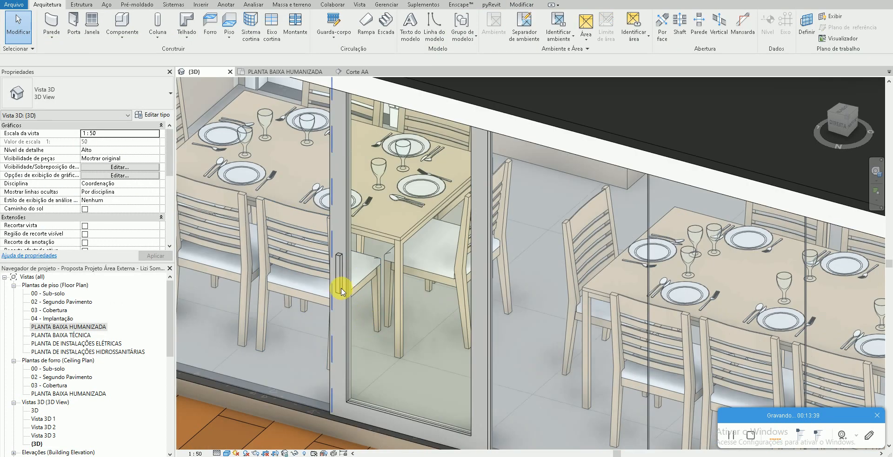
{"action": "scroll", "coordinate": [407, 332], "scroll_direction": "down", "scroll_amount": 4}
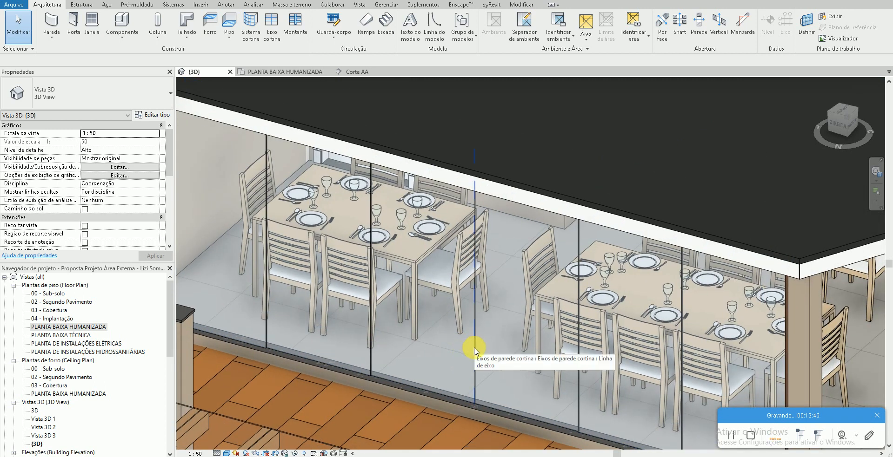
- Open the third glass panel for in-place editing and cancel the model edit
{"action": "key", "text": "Tab"}
{"action": "left_click", "coordinate": [453, 397]}
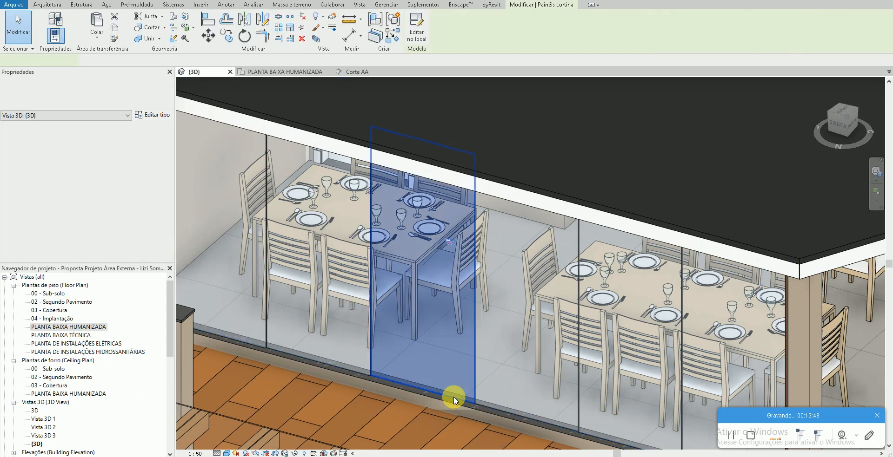
{"action": "left_click", "coordinate": [417, 28]}
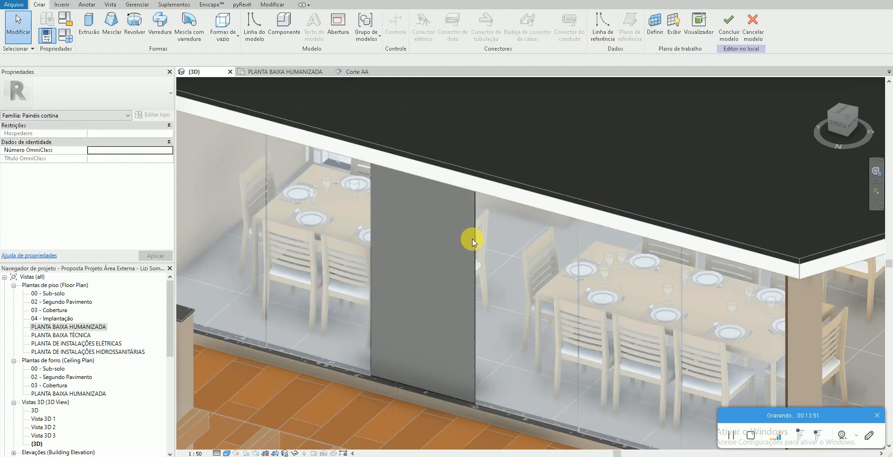
{"action": "left_click", "coordinate": [752, 41]}
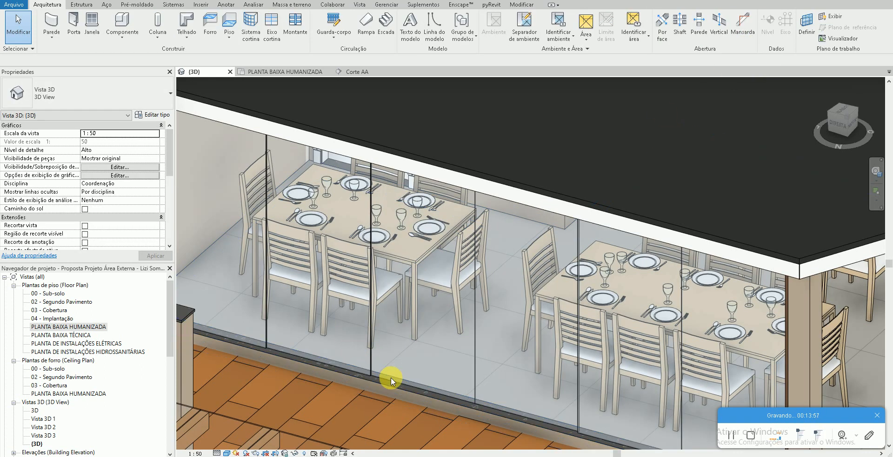
- Examine the staggered glass closure in the 3D view and inspect the Porta Paramétrica em Alumínio Frisada door in the slatted fence
{"action": "scroll", "coordinate": [391, 377], "scroll_direction": "up", "scroll_amount": 5}
{"action": "scroll", "coordinate": [400, 359], "scroll_direction": "down", "scroll_amount": 5}
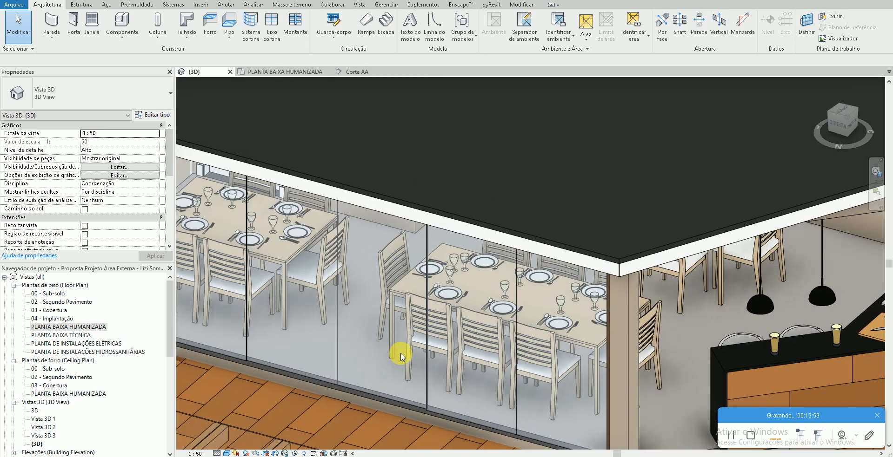
{"action": "scroll", "coordinate": [418, 279], "scroll_direction": "up", "scroll_amount": 3}
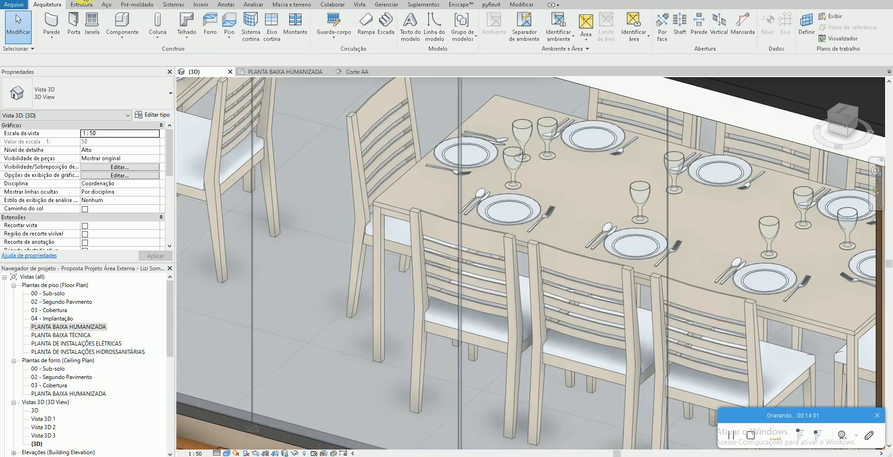
{"action": "scroll", "coordinate": [419, 285], "scroll_direction": "down", "scroll_amount": 2}
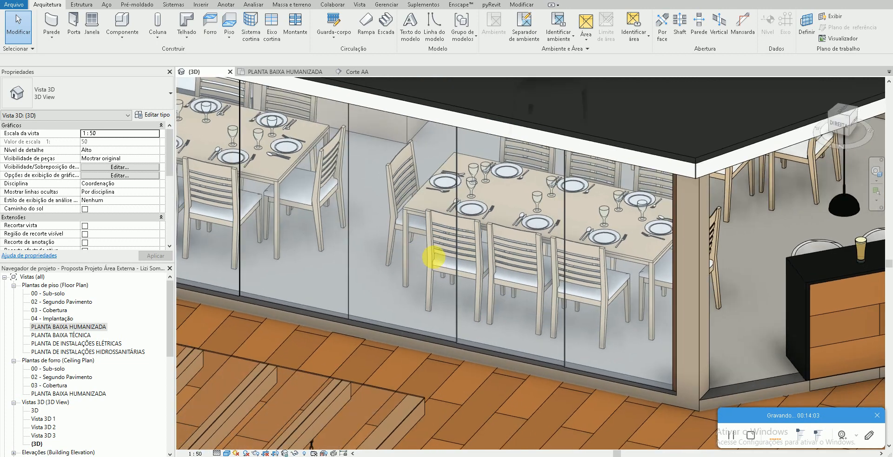
{"action": "middle_click_drag", "start_coordinate": [409, 256], "coordinate": [367, 280], "text": "shift"}
{"action": "middle_click_drag", "start_coordinate": [554, 326], "coordinate": [493, 351], "text": "shift"}
{"action": "middle_click_drag", "start_coordinate": [613, 114], "coordinate": [595, 206]}
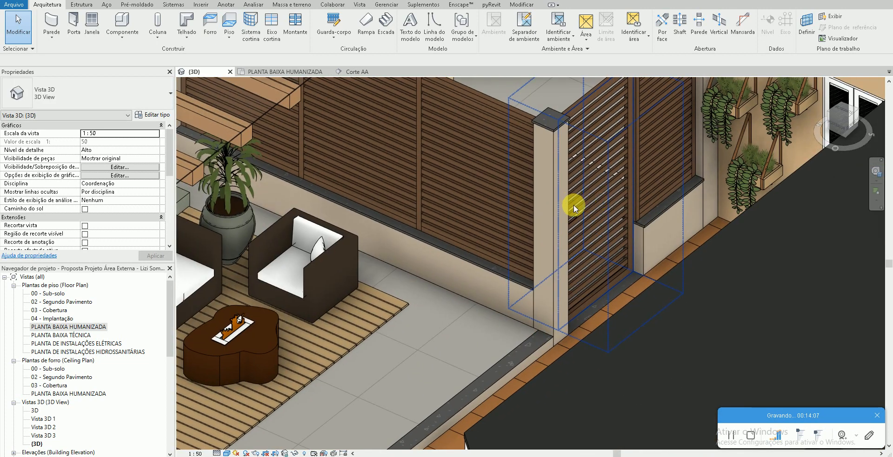
{"action": "left_click", "coordinate": [574, 219]}
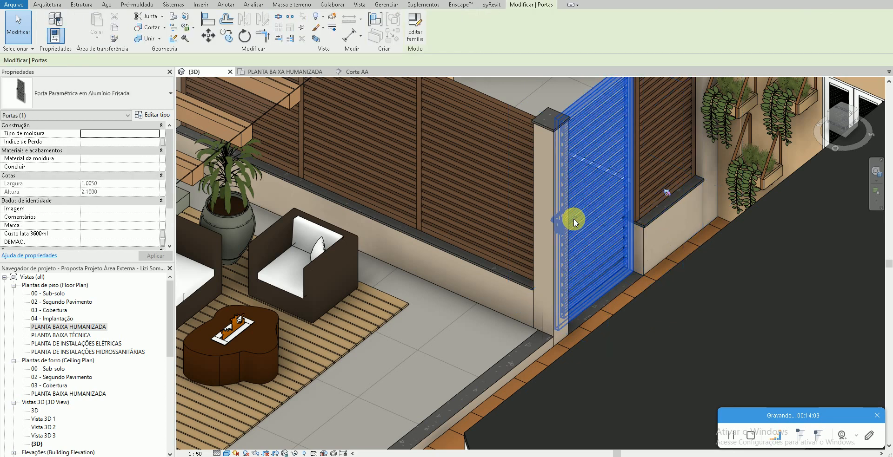
{"action": "middle_click_drag", "start_coordinate": [437, 312], "coordinate": [434, 295], "text": "shift"}
{"action": "key", "text": "Escape"}
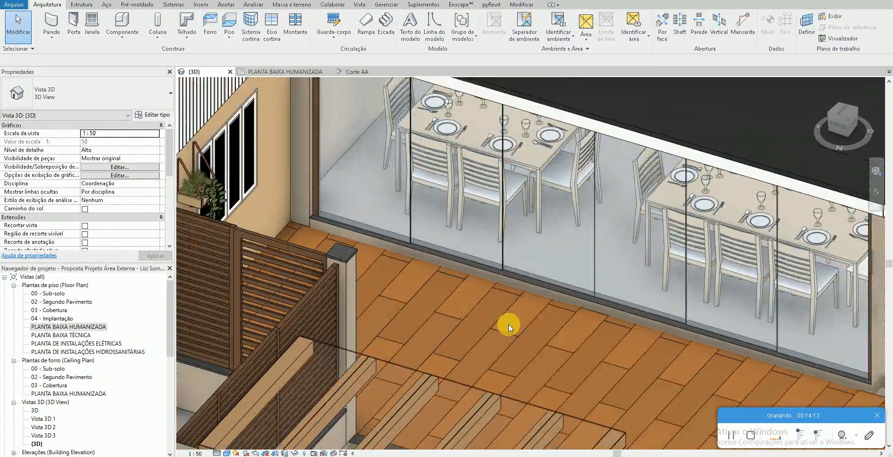
{"action": "scroll", "coordinate": [509, 324], "scroll_direction": "down", "scroll_amount": 2}
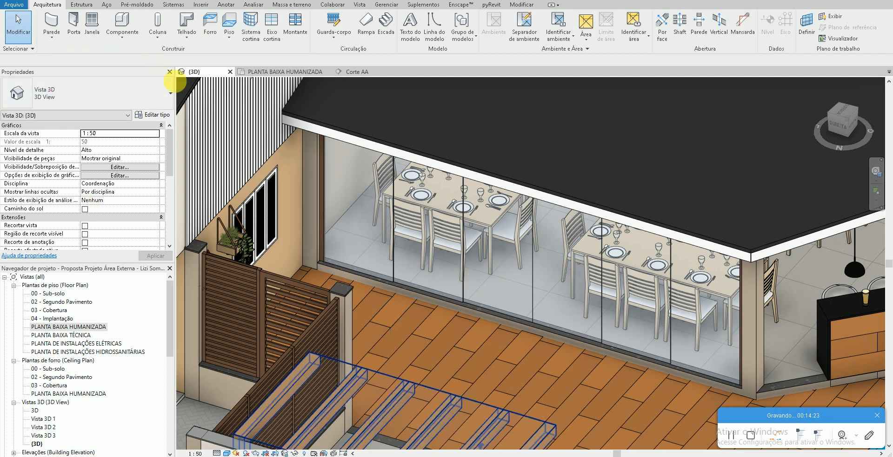
- Switch to File Explorer and open the R05 rendering model (Modelo para renderização) from the Portal do Sol building's Arquivos do Projeto folder
{"action": "key", "text": "super+d"}
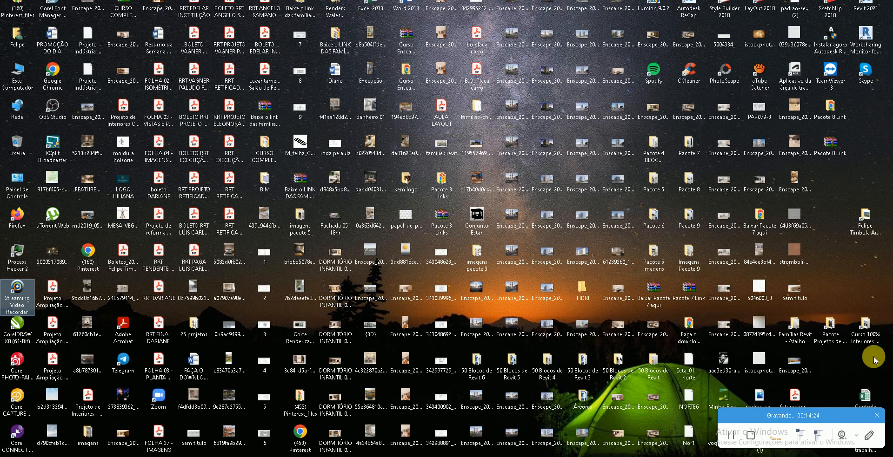
{"action": "double_click", "coordinate": [866, 226]}
{"action": "double_click", "coordinate": [575, 112]}
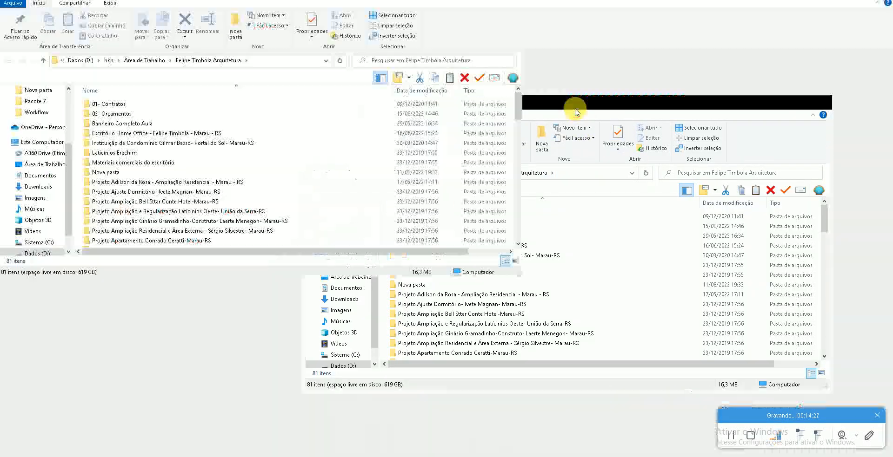
{"action": "scroll", "coordinate": [328, 259], "scroll_direction": "down", "scroll_amount": 15}
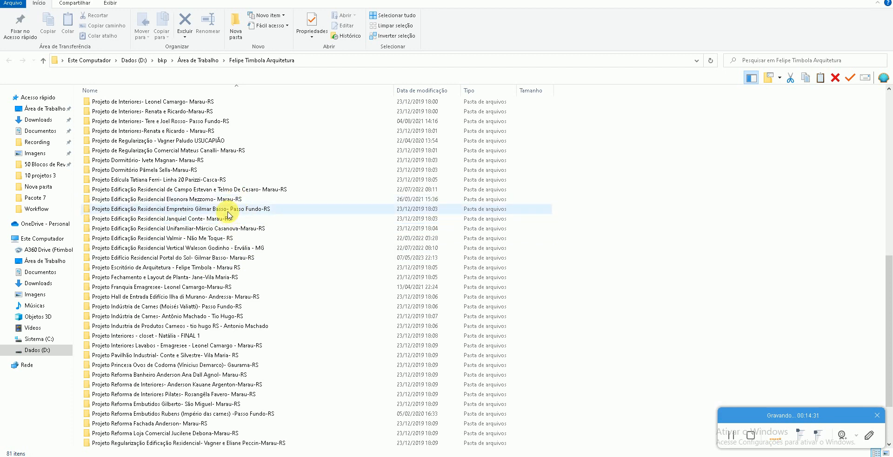
{"action": "double_click", "coordinate": [226, 259]}
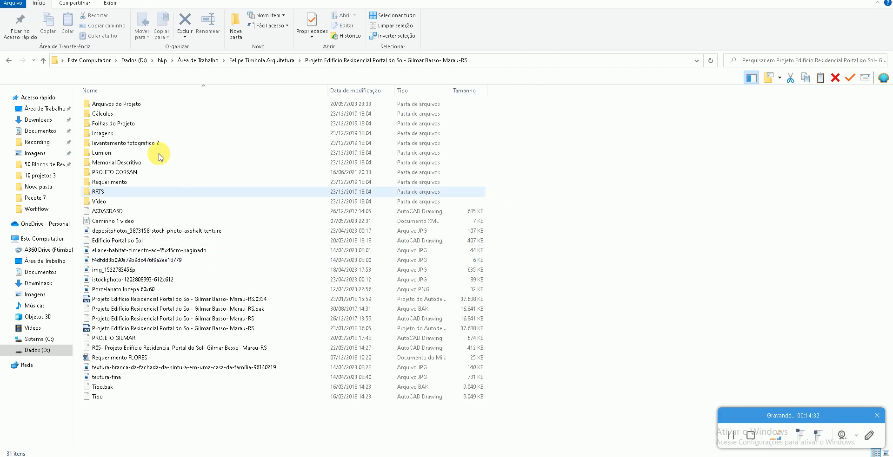
{"action": "double_click", "coordinate": [137, 108]}
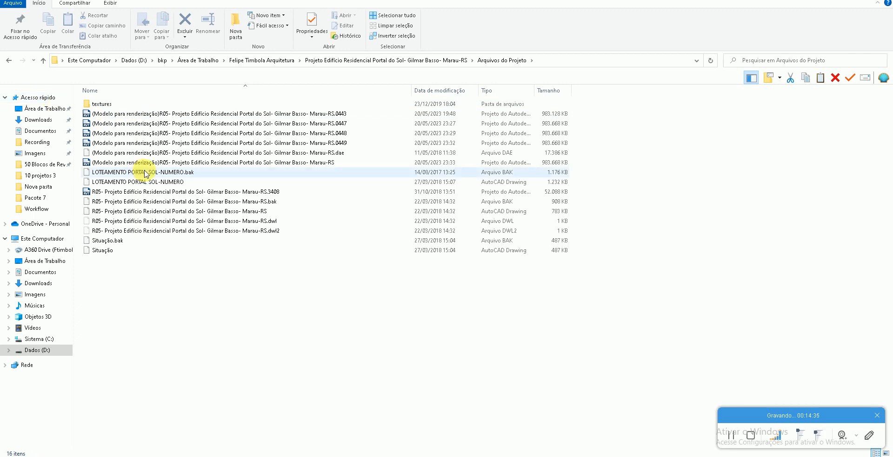
{"action": "left_click", "coordinate": [145, 161]}
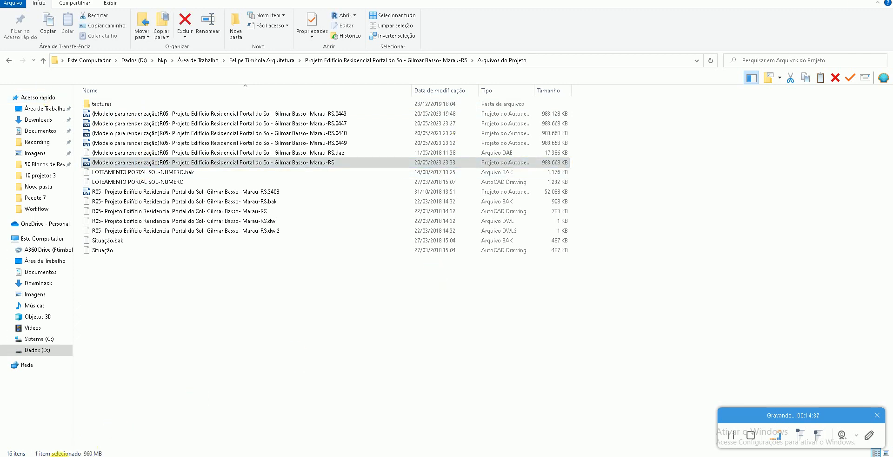
- Switch to the web browser, look through the YouTube channel's videos and playlists, and return to Revit
{"action": "left_click", "coordinate": [97, 456]}
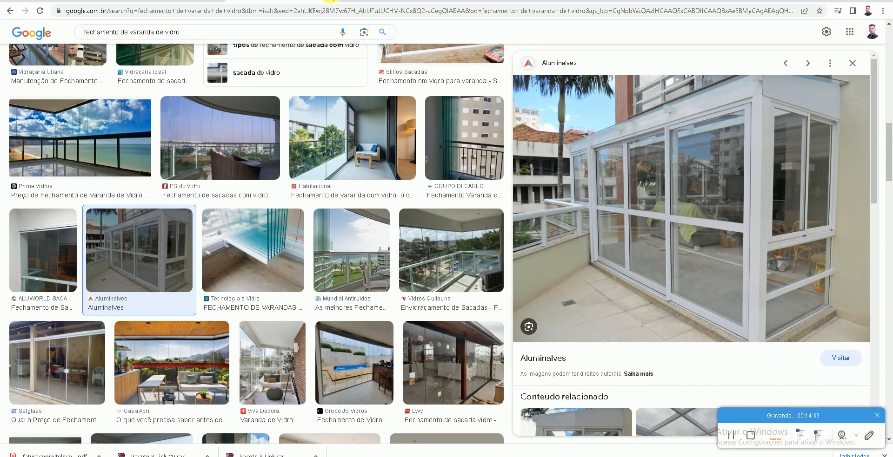
{"action": "left_click", "coordinate": [331, 1]}
{"action": "scroll", "coordinate": [267, 402], "scroll_direction": "down", "scroll_amount": 6}
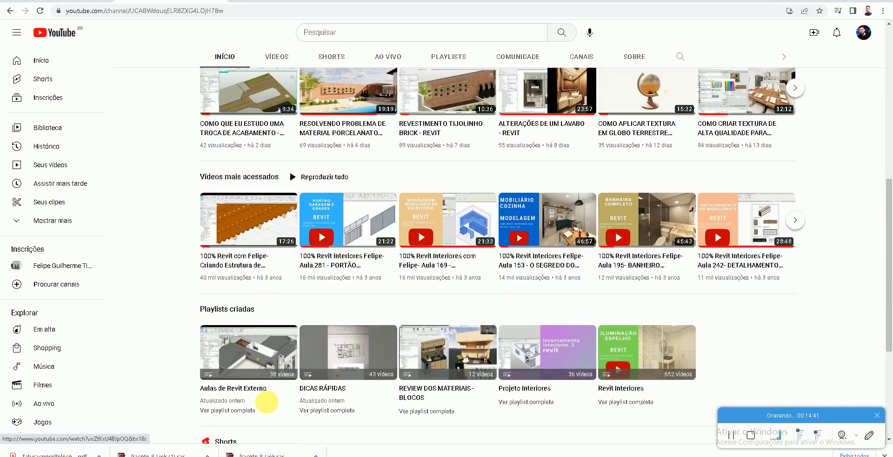
{"action": "key", "text": "alt+Tab"}
{"action": "key", "text": "alt+Tab"}
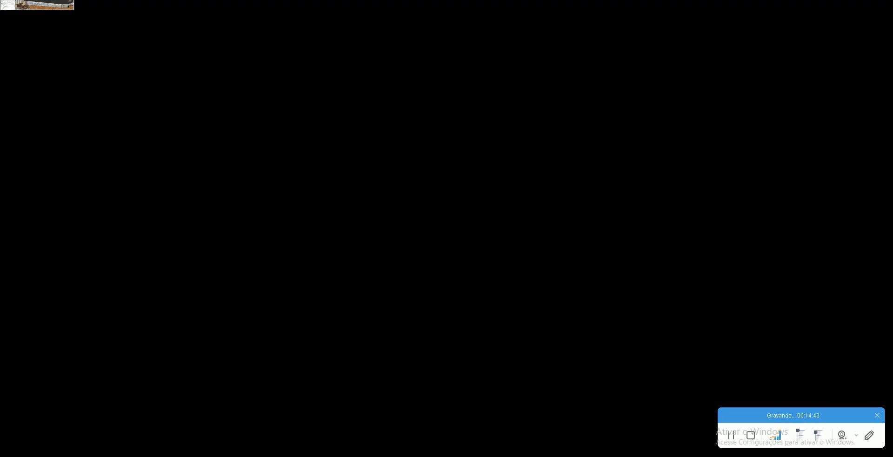
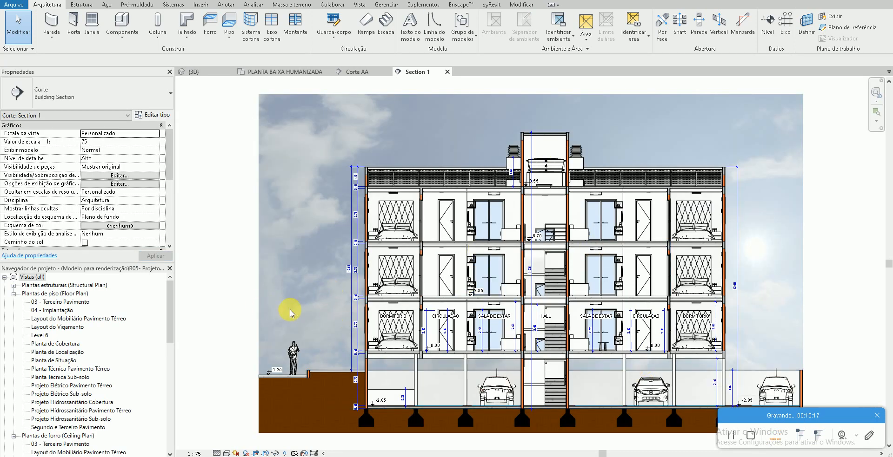
- Open the Layout do Mobiliário Pavimento Térreo floor plan and inspect the glass shower panel in the Banheiro beside the Sacada
{"action": "double_click", "coordinate": [99, 320]}
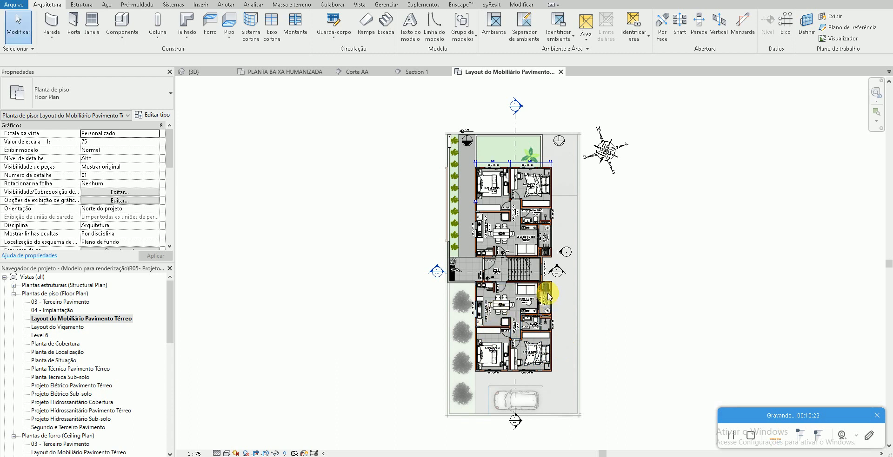
{"action": "scroll", "coordinate": [537, 355], "scroll_direction": "up", "scroll_amount": 5}
{"action": "scroll", "coordinate": [520, 404], "scroll_direction": "up", "scroll_amount": 3}
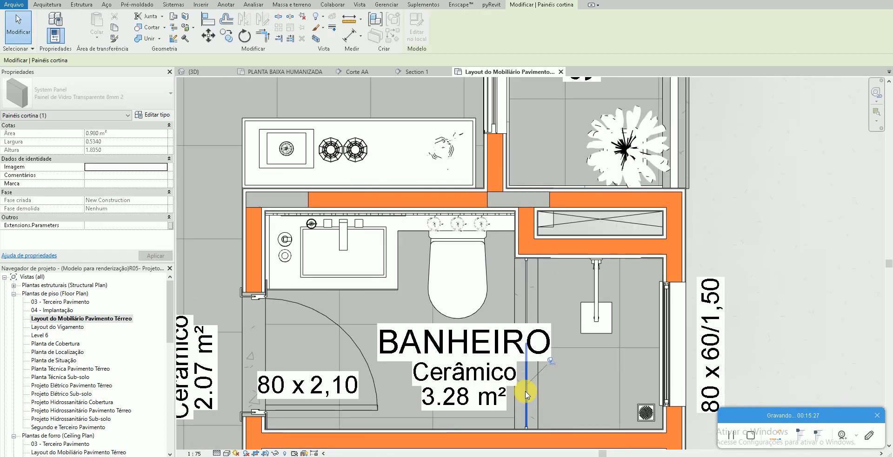
{"action": "scroll", "coordinate": [526, 396], "scroll_direction": "down", "scroll_amount": 3}
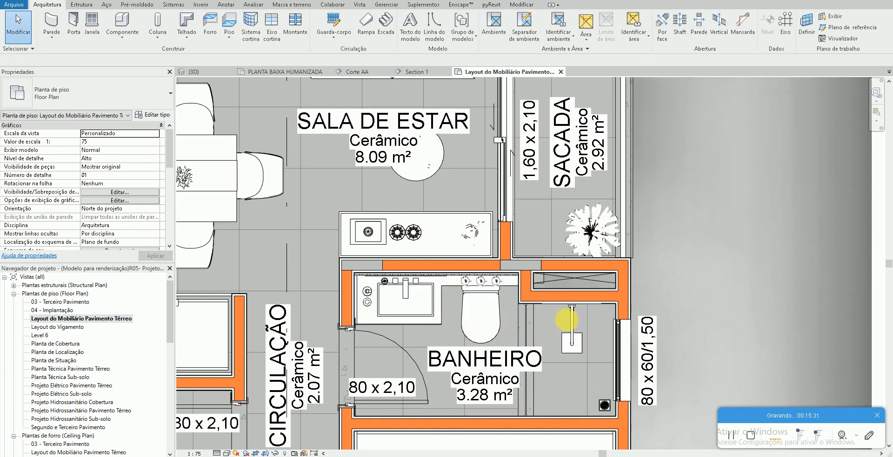
{"action": "middle_click_drag", "start_coordinate": [567, 312], "coordinate": [584, 270]}
- Open the Portal do Sol building's default 3D view and examine the glass balconies and their curtain-wall guardrails
{"action": "key", "text": "3"}
{"action": "key", "text": "d"}
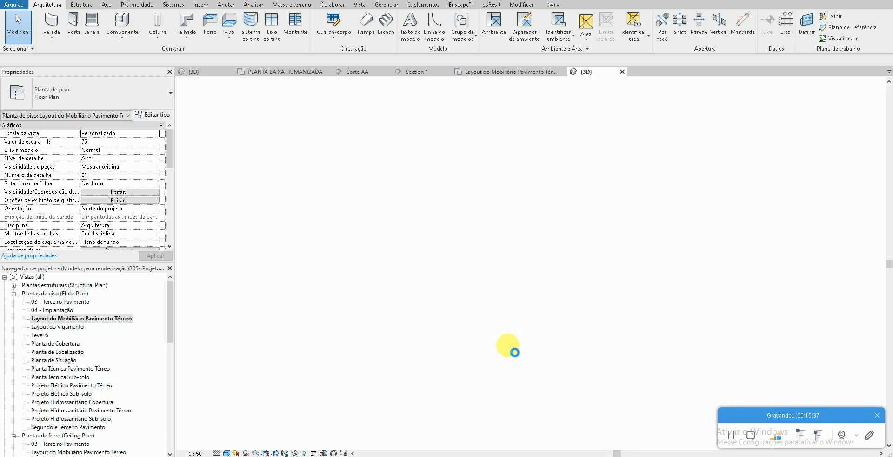
{"action": "scroll", "coordinate": [489, 295], "scroll_direction": "up", "scroll_amount": 4}
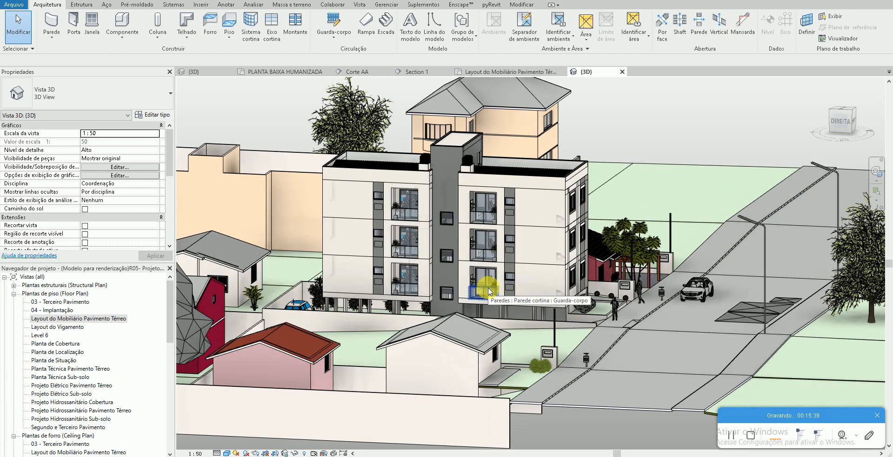
{"action": "scroll", "coordinate": [490, 297], "scroll_direction": "up", "scroll_amount": 2}
{"action": "scroll", "coordinate": [427, 327], "scroll_direction": "up", "scroll_amount": 3}
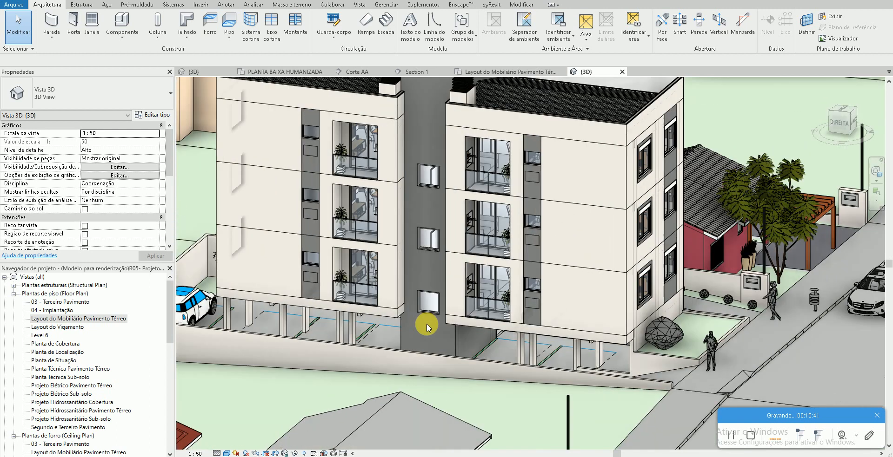
- Return to the external area project through its humanized floor plan and inspect the party hall's glass closure in 3D
{"action": "left_click", "coordinate": [357, 72]}
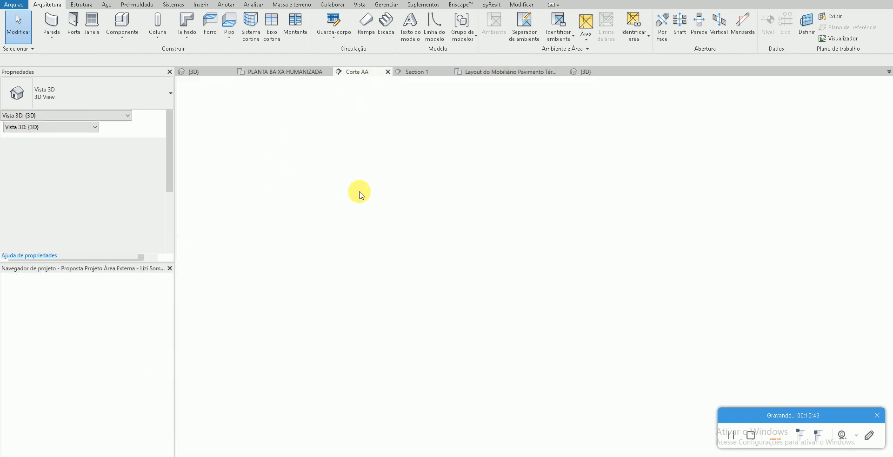
{"action": "left_click", "coordinate": [306, 74]}
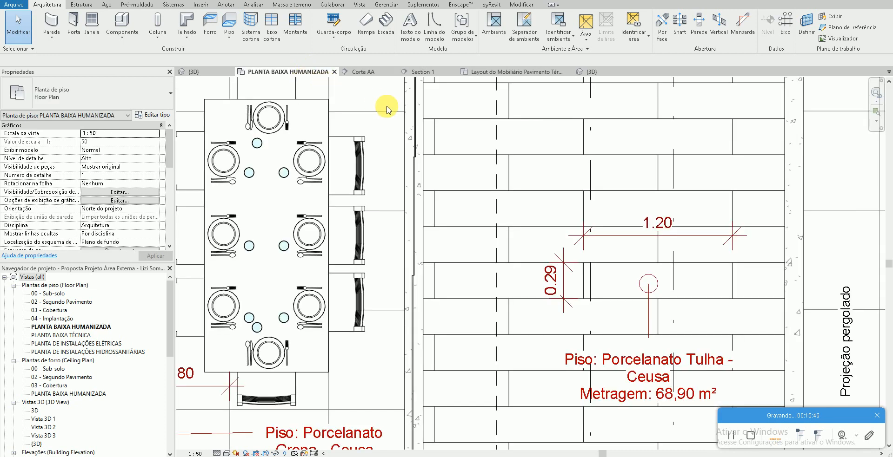
{"action": "scroll", "coordinate": [464, 223], "scroll_direction": "down", "scroll_amount": 4}
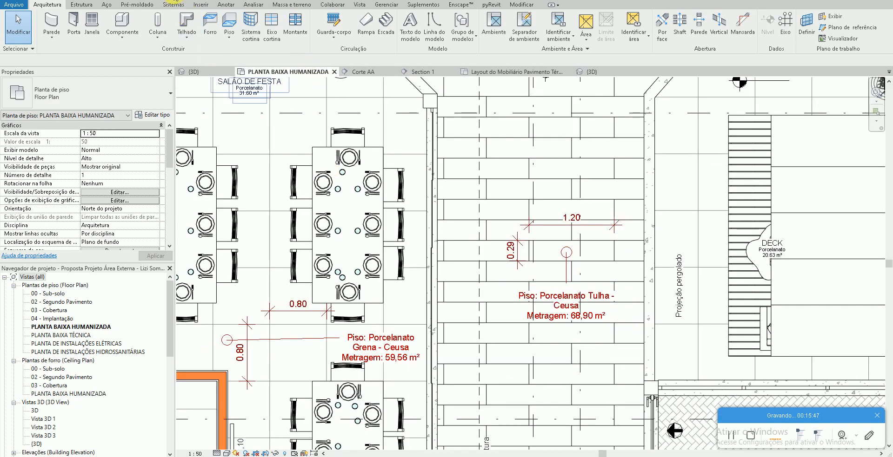
{"action": "left_click", "coordinate": [194, 72]}
{"action": "scroll", "coordinate": [474, 306], "scroll_direction": "up", "scroll_amount": 3}
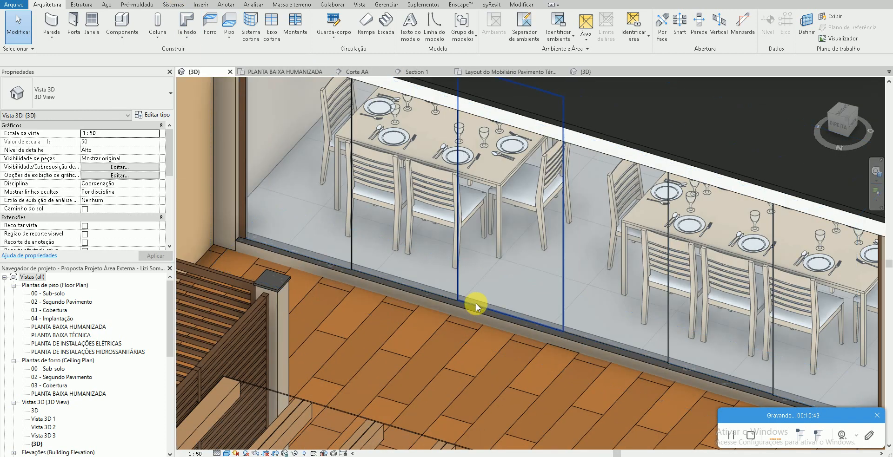
- Try the Porta Paramétrica em Alumínio Frisada type on the party hall's third glass panel and undo the swap
{"action": "left_click", "coordinate": [475, 303]}
{"action": "left_click", "coordinate": [86, 95]}
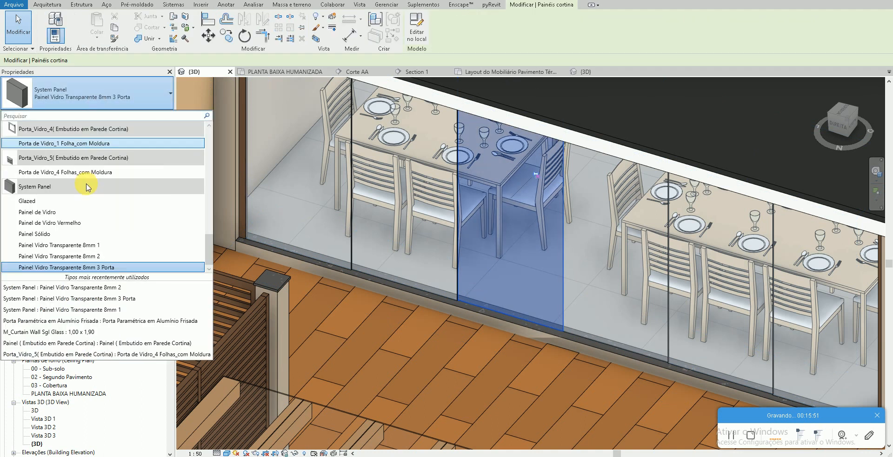
{"action": "left_click", "coordinate": [163, 320]}
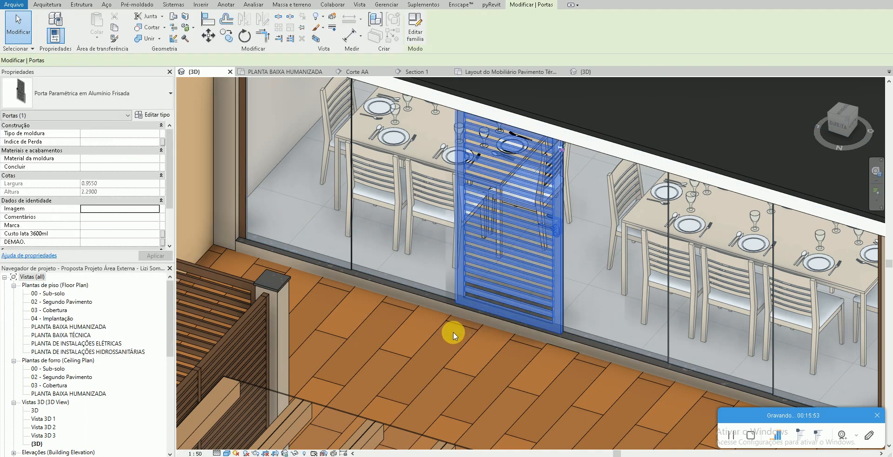
{"action": "left_click", "coordinate": [453, 331]}
{"action": "scroll", "coordinate": [549, 265], "scroll_direction": "up", "scroll_amount": 3}
{"action": "middle_click_drag", "start_coordinate": [539, 216], "coordinate": [522, 227]}
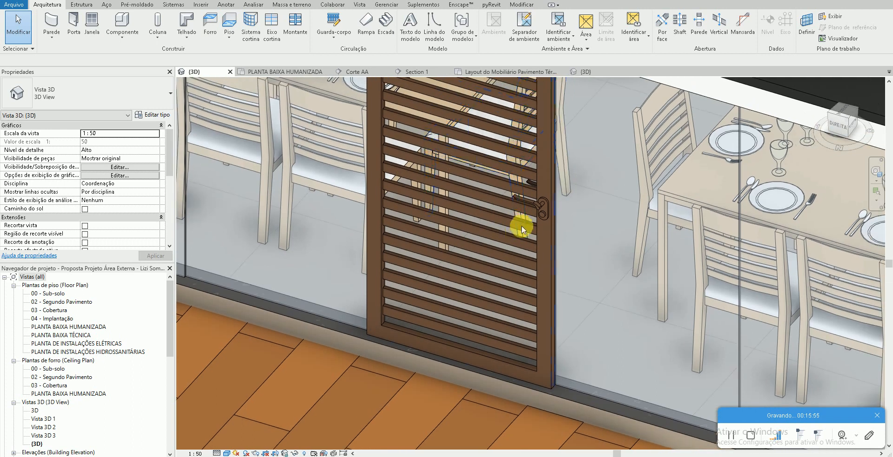
{"action": "key", "text": "ctrl+z"}
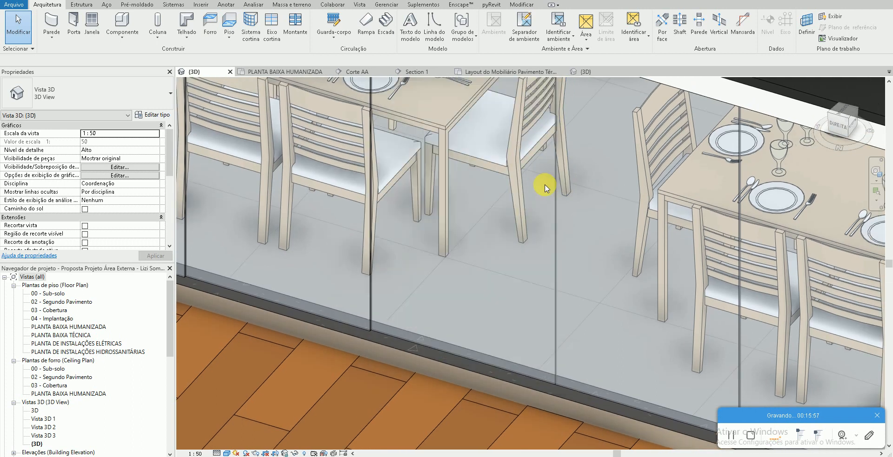
- Change the party hall's third glass panel to the Porta de Vidro_1 Folha_com Moldura type of Porta_Vidro_4
{"action": "left_click", "coordinate": [554, 213]}
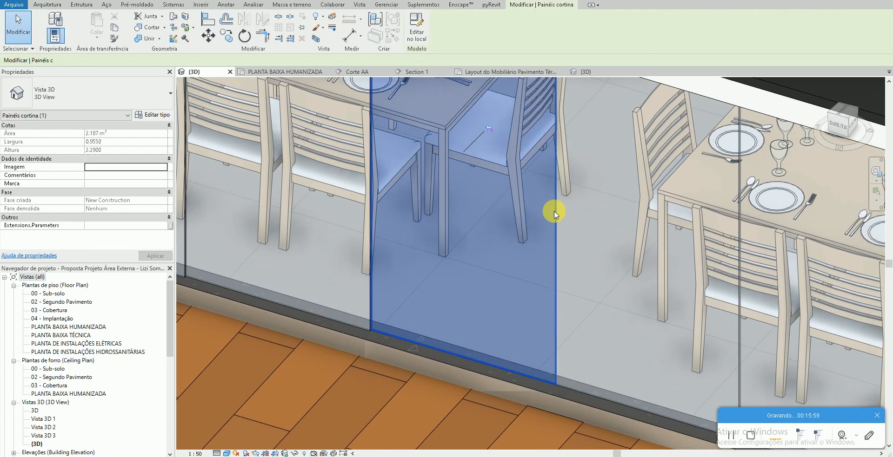
{"action": "scroll", "coordinate": [514, 220], "scroll_direction": "down", "scroll_amount": 5}
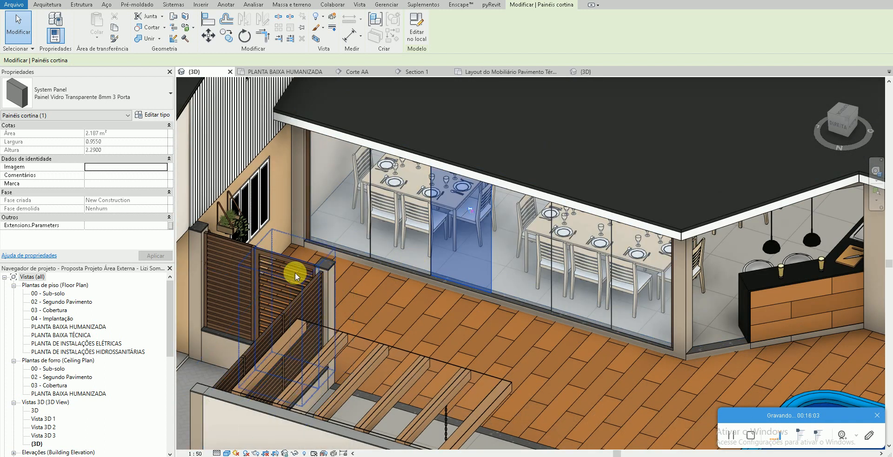
{"action": "scroll", "coordinate": [283, 284], "scroll_direction": "up", "scroll_amount": 3}
{"action": "left_click", "coordinate": [114, 94]}
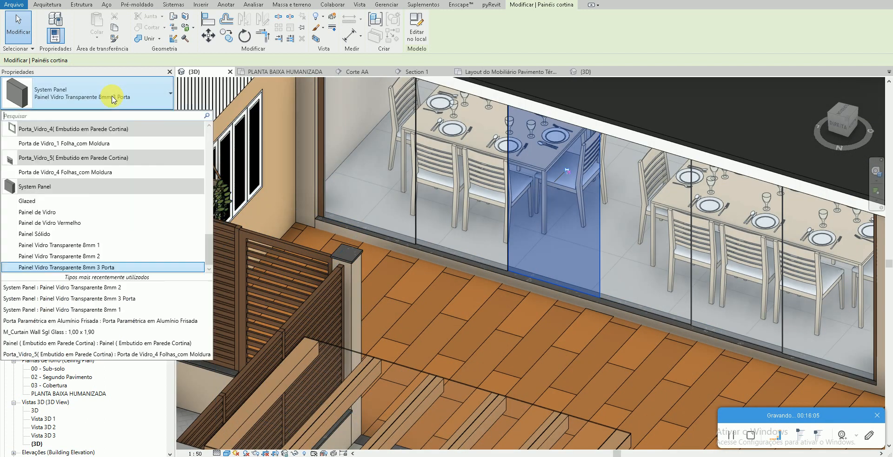
{"action": "scroll", "coordinate": [131, 183], "scroll_direction": "up", "scroll_amount": 3}
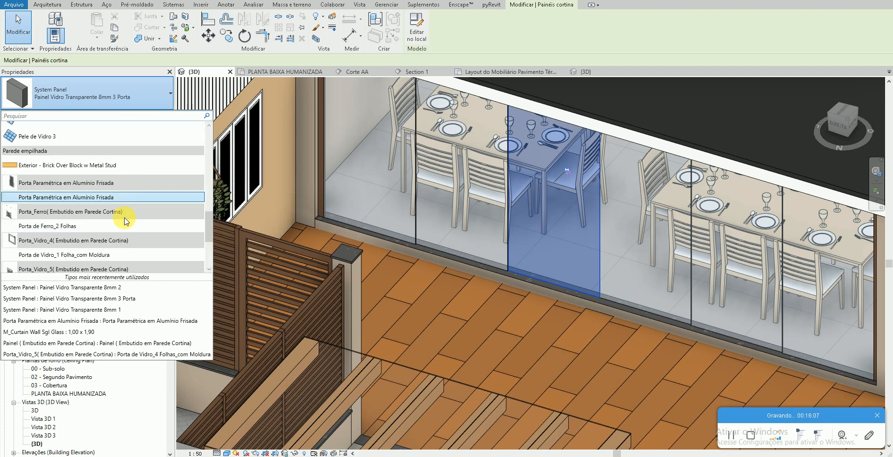
{"action": "left_click", "coordinate": [126, 256]}
{"action": "scroll", "coordinate": [565, 235], "scroll_direction": "up", "scroll_amount": 3}
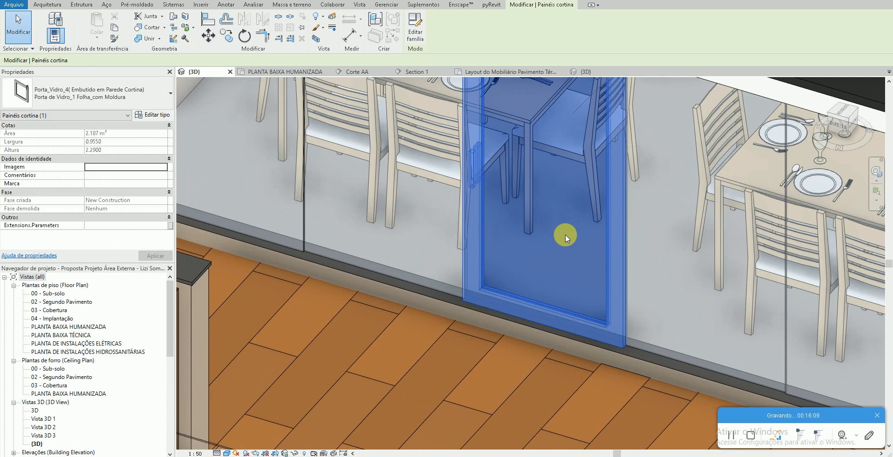
{"action": "key", "text": "Escape"}
{"action": "scroll", "coordinate": [565, 263], "scroll_direction": "up", "scroll_amount": 3}
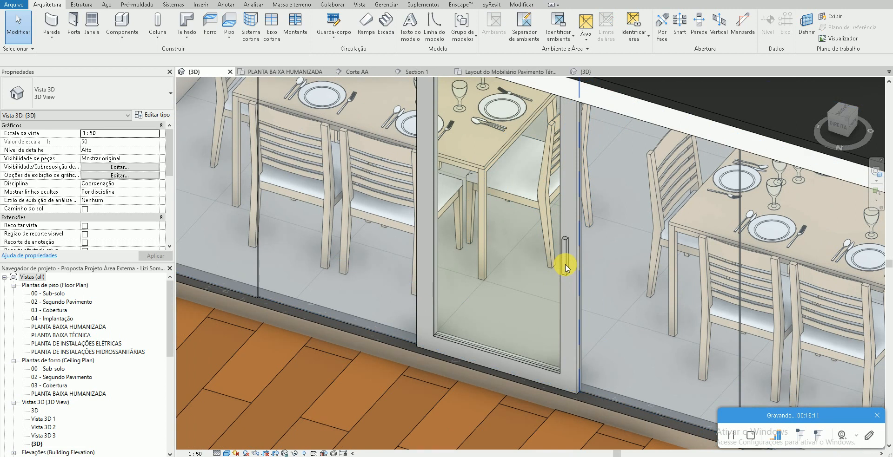
- Open the framed glass door's Porta_Vidro_4 family for editing
{"action": "left_click", "coordinate": [464, 102]}
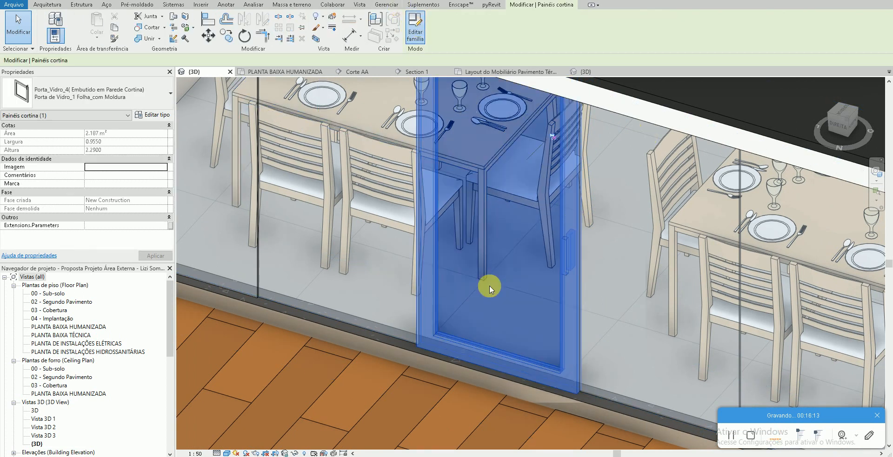
{"action": "double_click", "coordinate": [461, 303]}
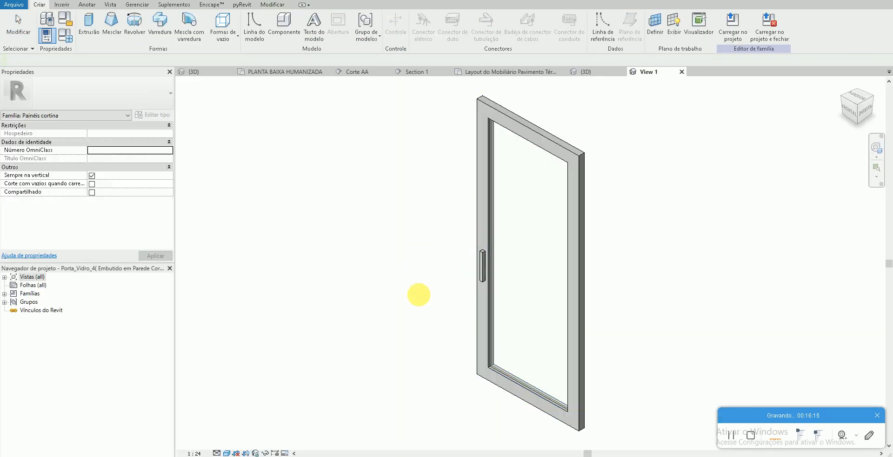
- Try deleting the door family's frame extrusion and undo the deletion
{"action": "left_click", "coordinate": [467, 371]}
{"action": "key", "text": "Delete"}
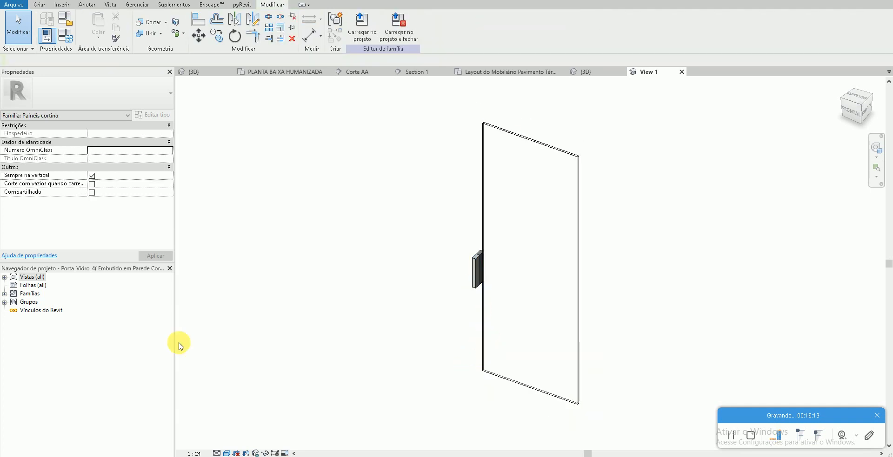
{"action": "key", "text": "ctrl+z"}
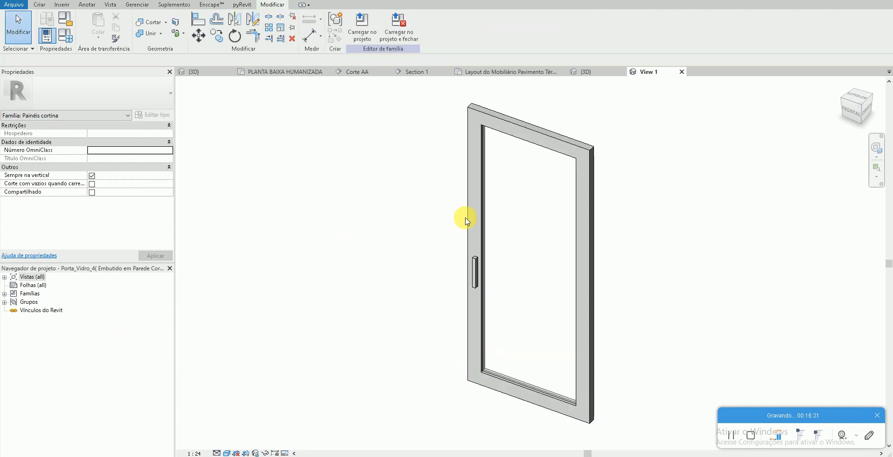
- Edit the frame extrusion's sketch and remove its inner rectangle so the door leaf is one solid panel
{"action": "left_click", "coordinate": [482, 212]}
{"action": "key", "text": "Escape"}
{"action": "left_click", "coordinate": [483, 214]}
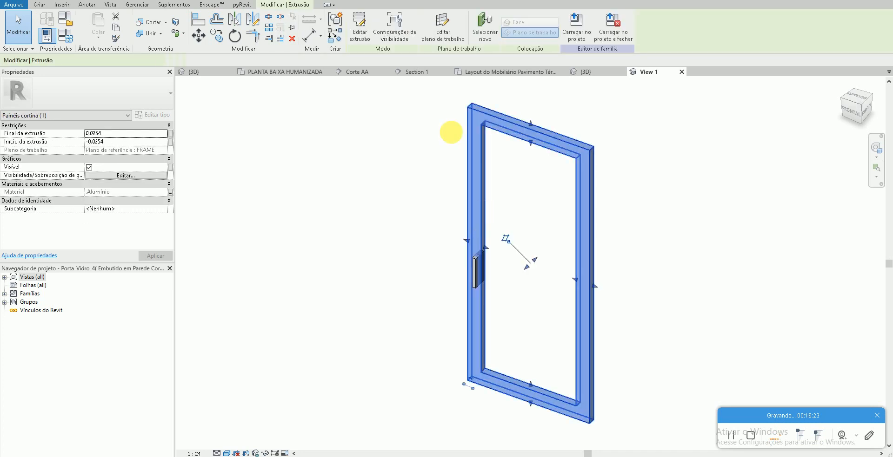
{"action": "left_click", "coordinate": [361, 27]}
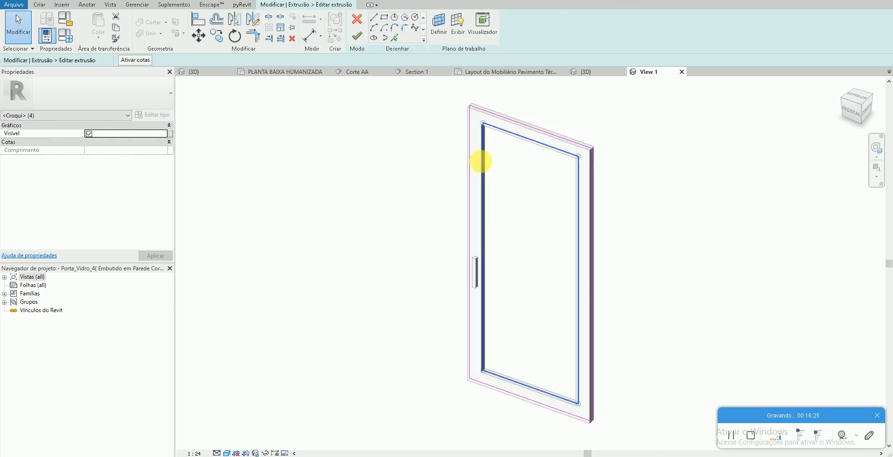
{"action": "left_click", "coordinate": [357, 36]}
{"action": "key", "text": "Escape"}
{"action": "middle_click_drag", "start_coordinate": [497, 225], "coordinate": [407, 219], "text": "shift"}
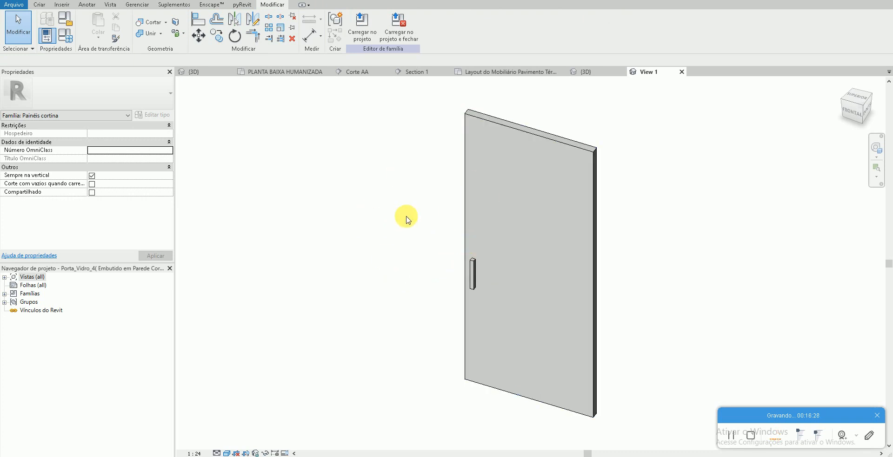
{"action": "left_click", "coordinate": [464, 191]}
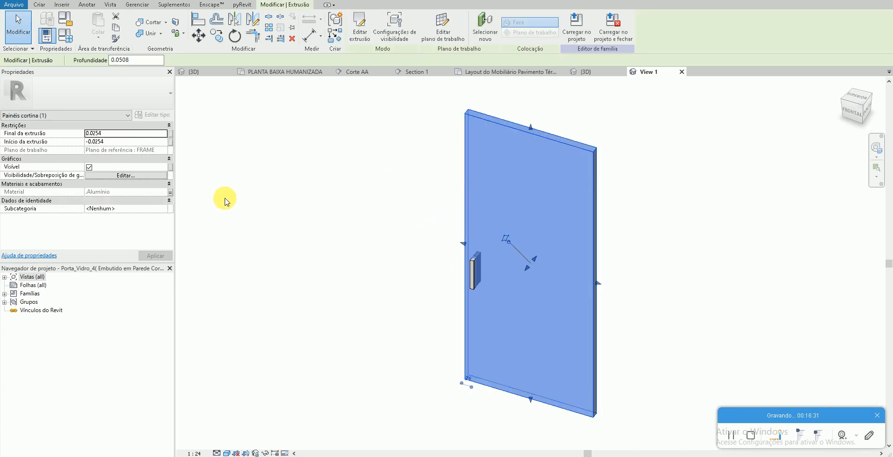
{"action": "left_click", "coordinate": [265, 265]}
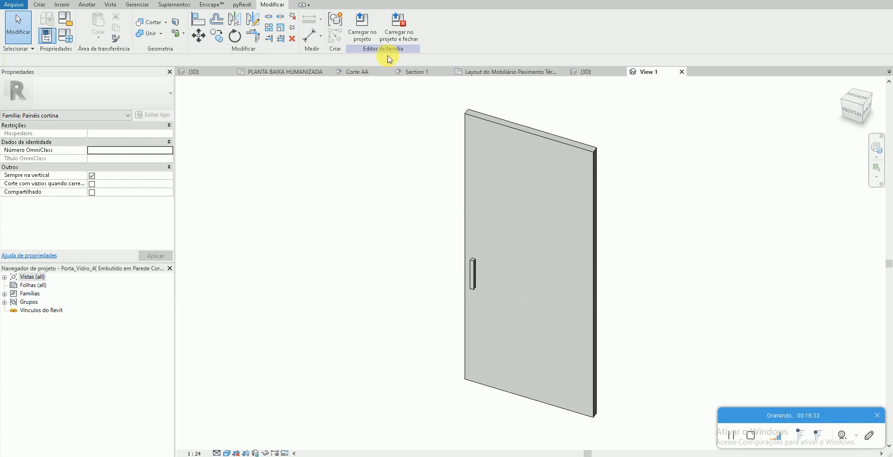
- Load the edited door family into the Proposta Projeto Área Externa project only, replacing the existing version and its parameter values
{"action": "left_click", "coordinate": [362, 23]}
{"action": "left_click", "coordinate": [386, 189]}
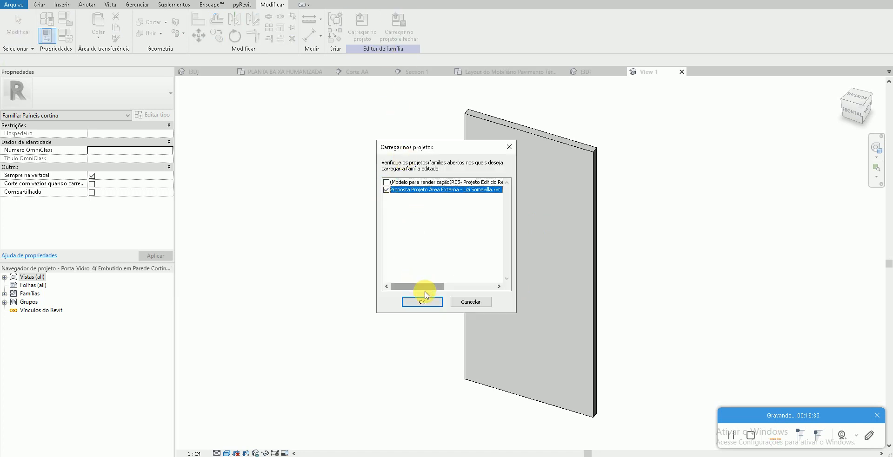
{"action": "left_click", "coordinate": [422, 302]}
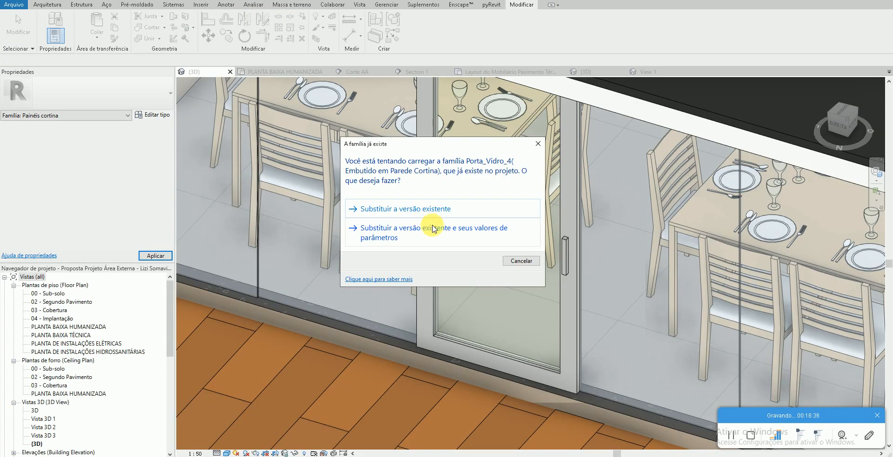
{"action": "left_click", "coordinate": [433, 228]}
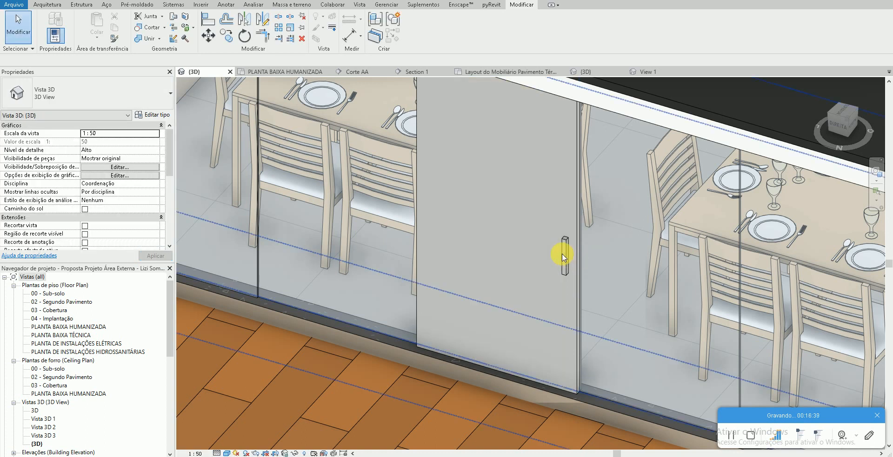
- Set the Top Rail of the Porta de Vidro_1 Folha_com Moldura type to 0.01
{"action": "left_click", "coordinate": [564, 259]}
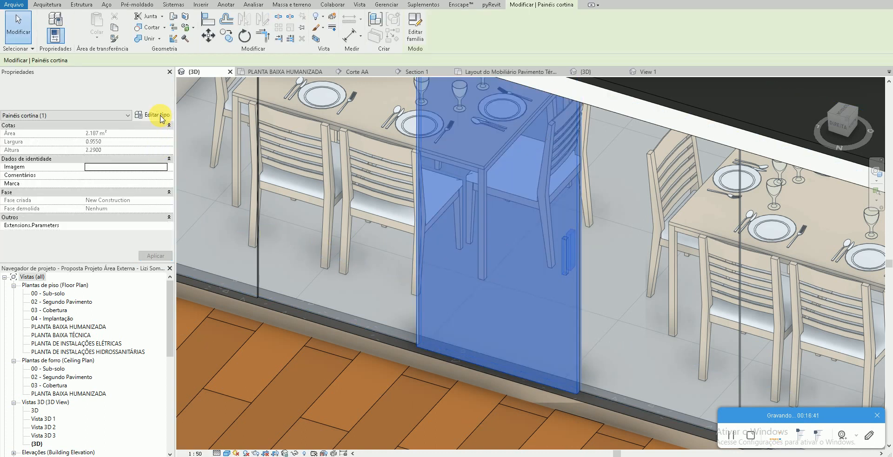
{"action": "left_click", "coordinate": [157, 114]}
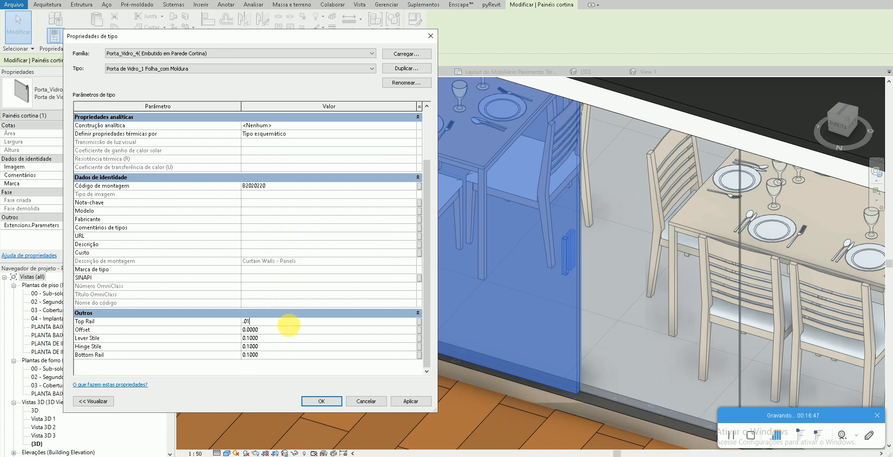
{"action": "left_click", "coordinate": [332, 402]}
{"action": "left_click", "coordinate": [414, 371]}
{"action": "left_click", "coordinate": [424, 351]}
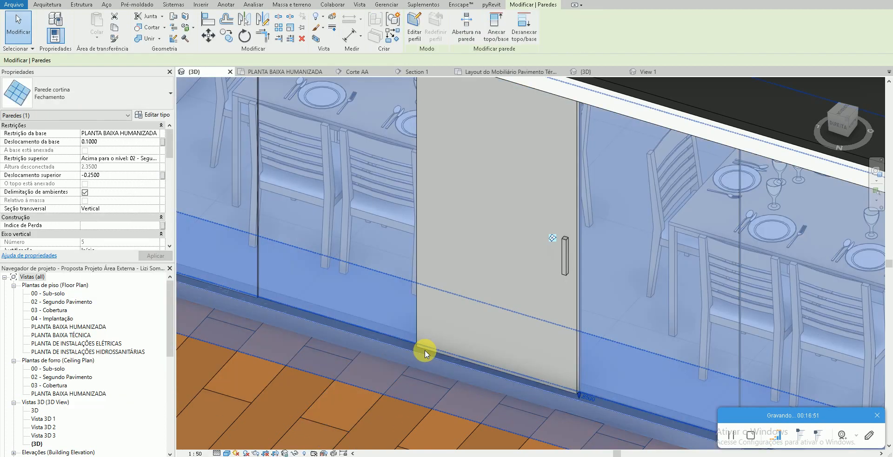
{"action": "key", "text": "Escape"}
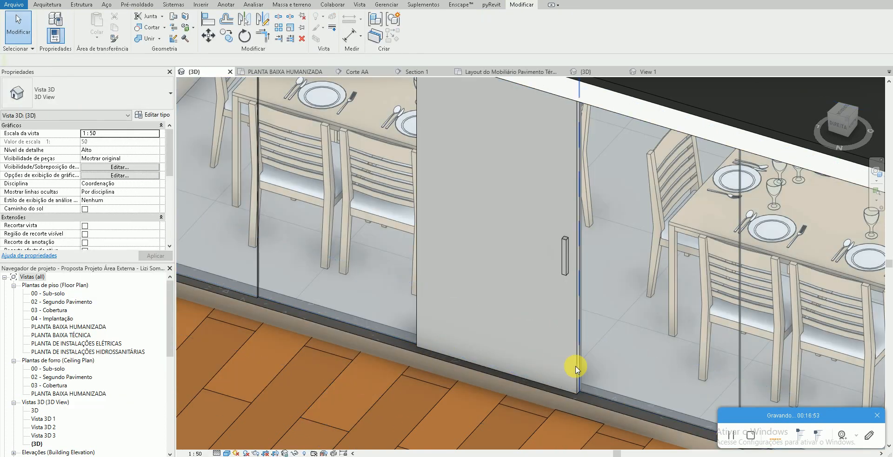
- Open the glass door panel's family for editing and set the door leaf extrusion's start to 0 and end to 0.008
{"action": "left_click", "coordinate": [543, 284]}
{"action": "left_click", "coordinate": [417, 42]}
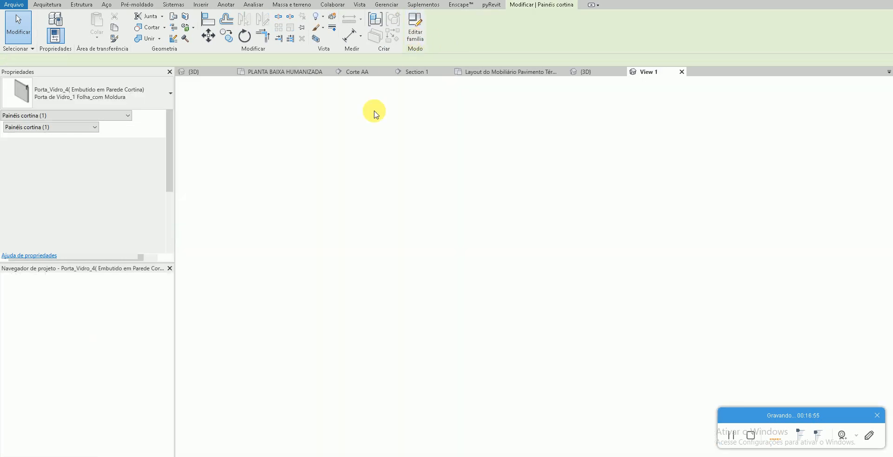
{"action": "left_click", "coordinate": [464, 188]}
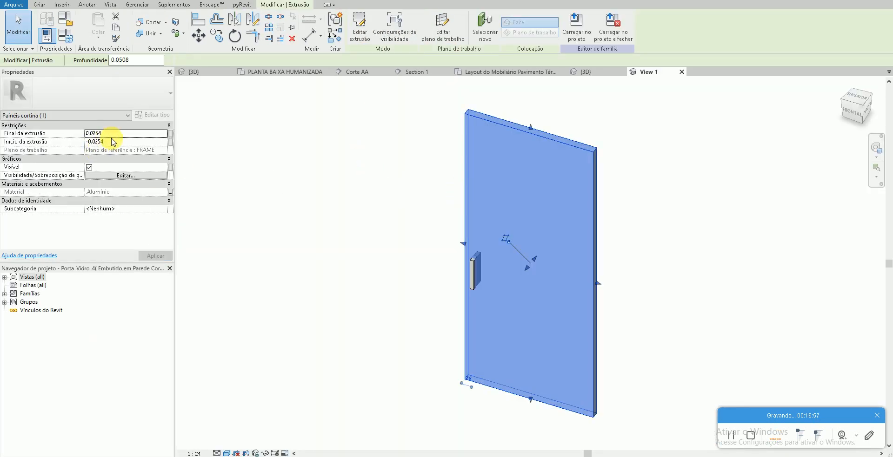
{"action": "left_click", "coordinate": [117, 142]}
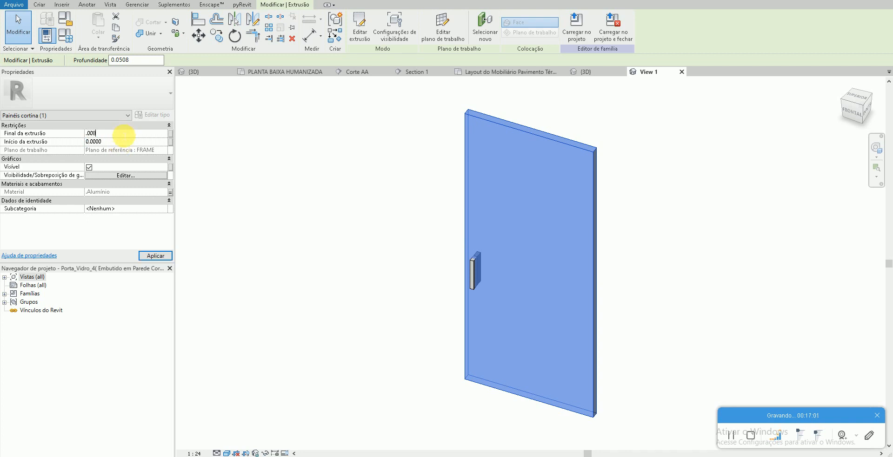
{"action": "left_click", "coordinate": [124, 136]}
{"action": "type", "text": ".008"}
{"action": "left_click", "coordinate": [454, 279]}
- Load the thinned door family into the Proposta Projeto Área Externa project only, replacing the existing version
{"action": "middle_click_drag", "start_coordinate": [455, 279], "coordinate": [462, 219], "text": "shift"}
{"action": "left_click", "coordinate": [362, 28]}
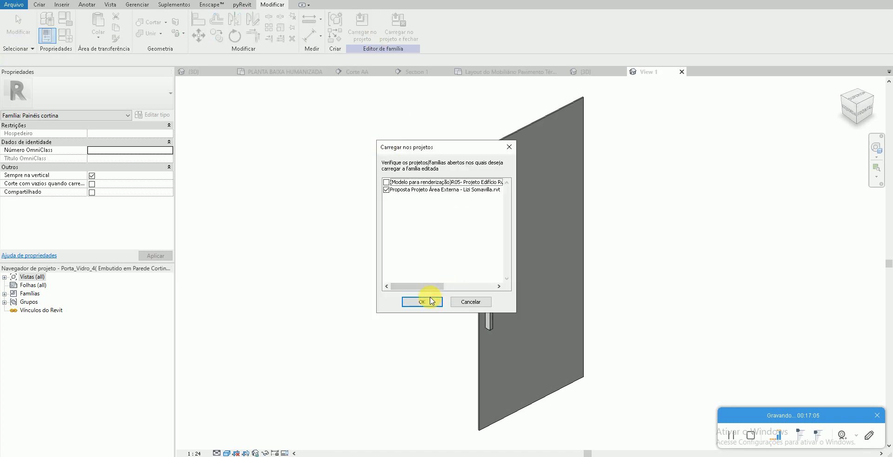
{"action": "left_click", "coordinate": [432, 302]}
{"action": "left_click", "coordinate": [465, 231]}
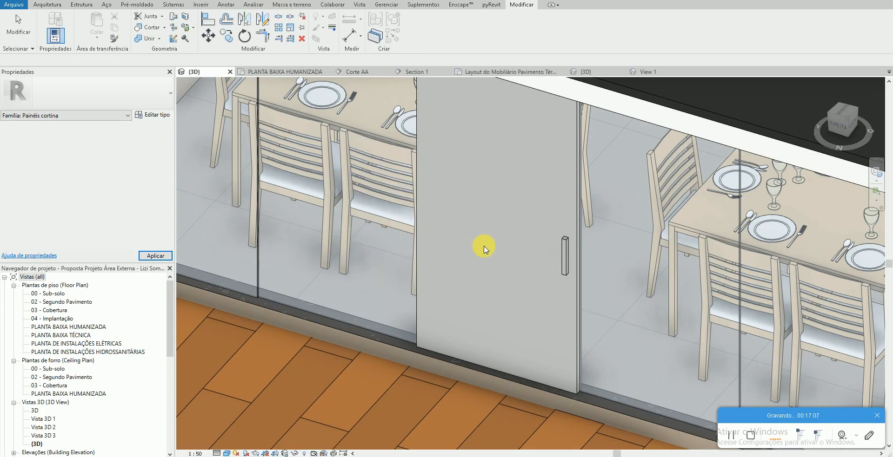
{"action": "key", "text": "Escape"}
- Set the Offset of the Porta de Vidro_1 Folha_com Moldura type to 0.01
{"action": "scroll", "coordinate": [575, 392], "scroll_direction": "up", "scroll_amount": 5}
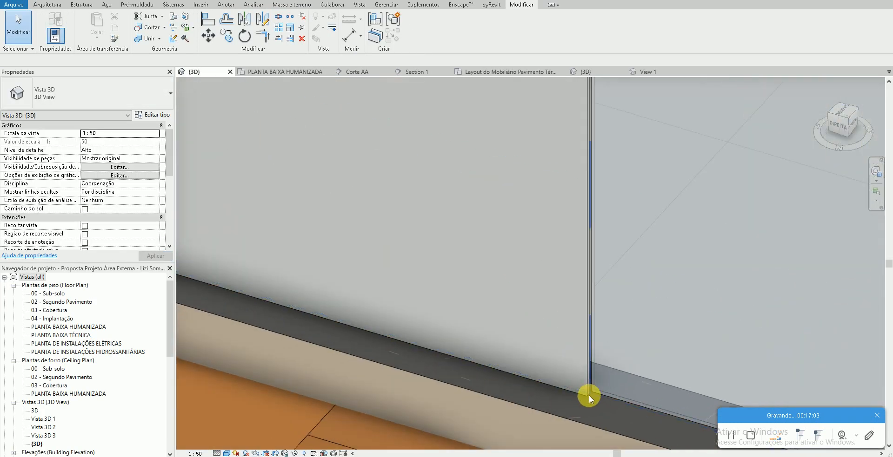
{"action": "scroll", "coordinate": [589, 392], "scroll_direction": "down", "scroll_amount": 3}
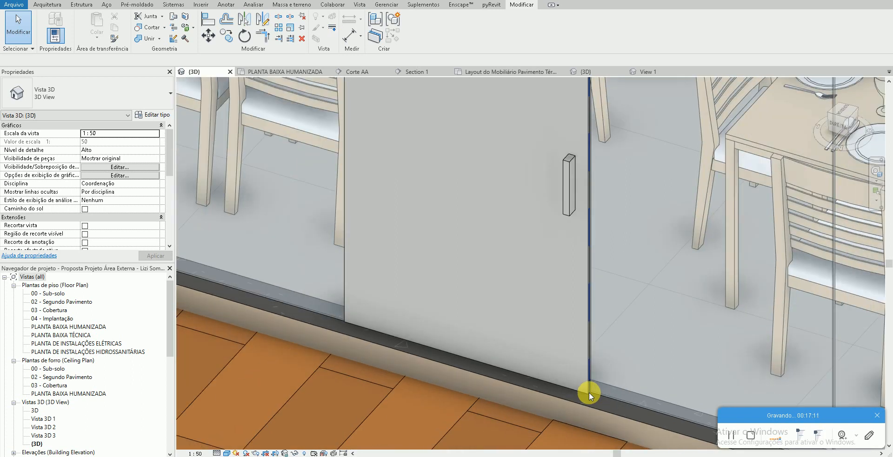
{"action": "middle_click_drag", "start_coordinate": [436, 380], "coordinate": [528, 314], "text": "shift"}
{"action": "scroll", "coordinate": [529, 315], "scroll_direction": "up", "scroll_amount": 1}
{"action": "middle_click_drag", "start_coordinate": [862, 358], "coordinate": [688, 358]}
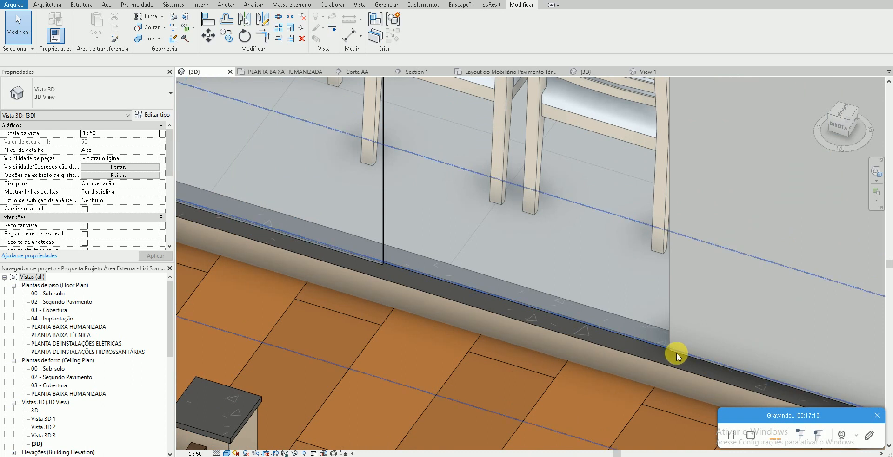
{"action": "left_click", "coordinate": [676, 352]}
{"action": "left_click", "coordinate": [152, 115]}
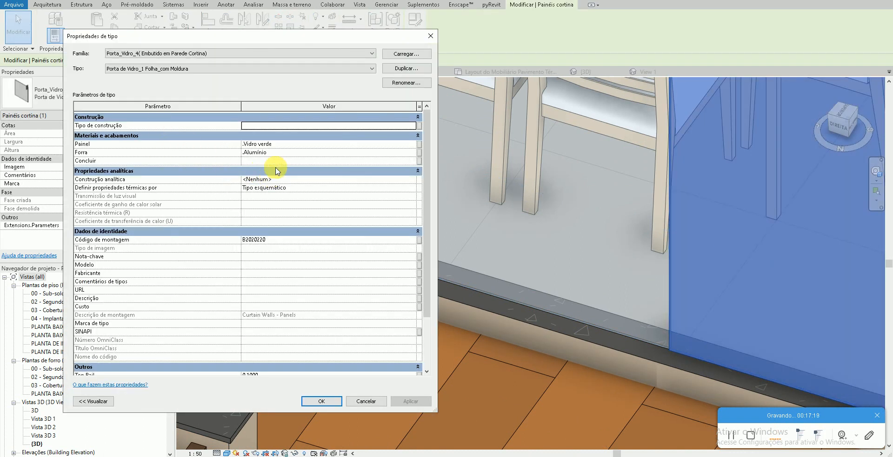
{"action": "scroll", "coordinate": [280, 167], "scroll_direction": "down", "scroll_amount": 3}
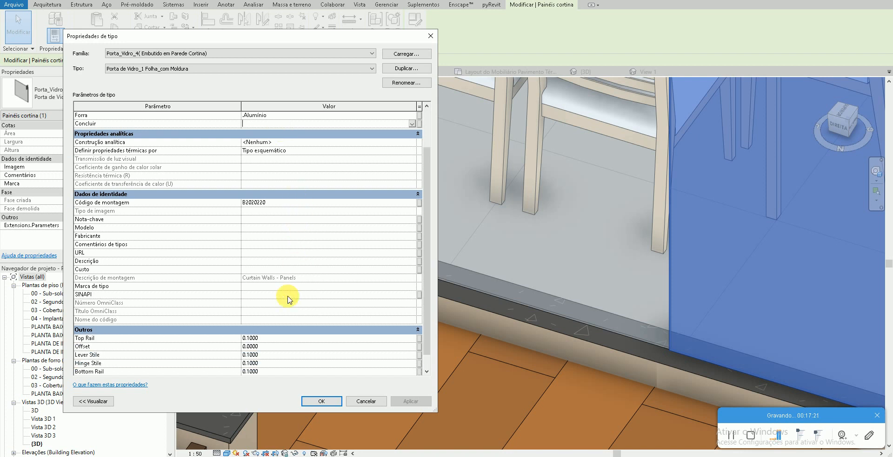
{"action": "left_click", "coordinate": [279, 333]}
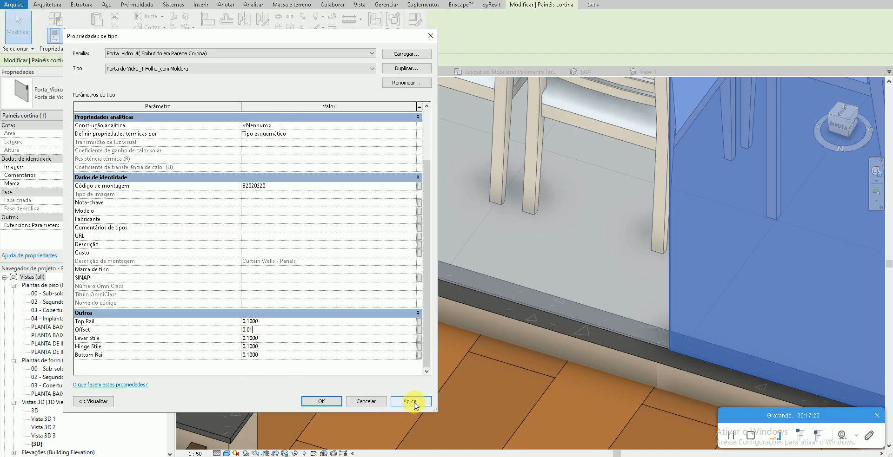
{"action": "left_click", "coordinate": [411, 401]}
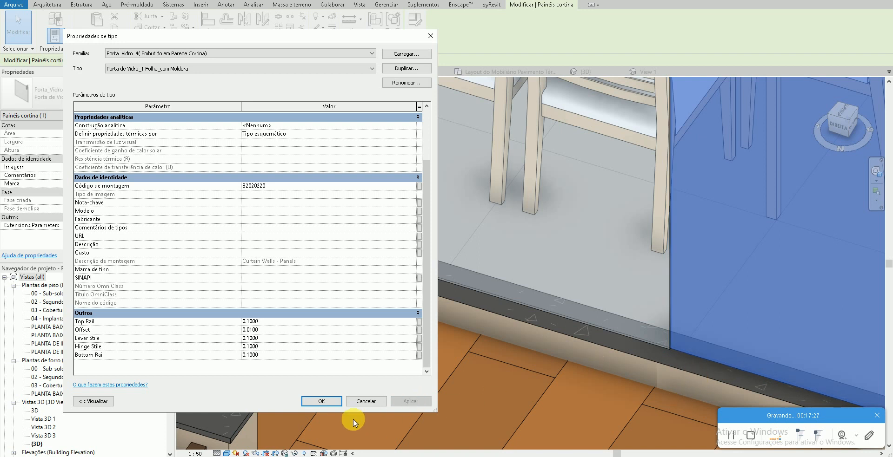
{"action": "left_click", "coordinate": [338, 405]}
{"action": "key", "text": "Escape"}
- Fine-tune the door type's Offset to align the door leaf with the adjacent glass panel at the bottom corner
{"action": "scroll", "coordinate": [699, 360], "scroll_direction": "up", "scroll_amount": 5}
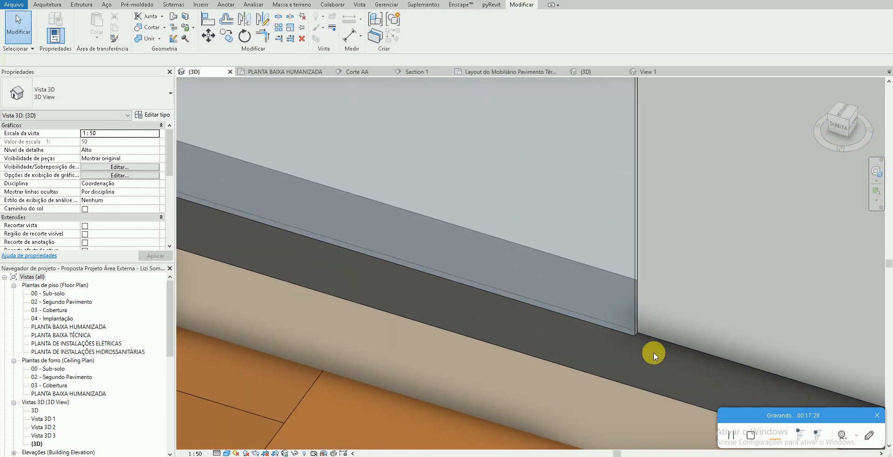
{"action": "left_click", "coordinate": [652, 329]}
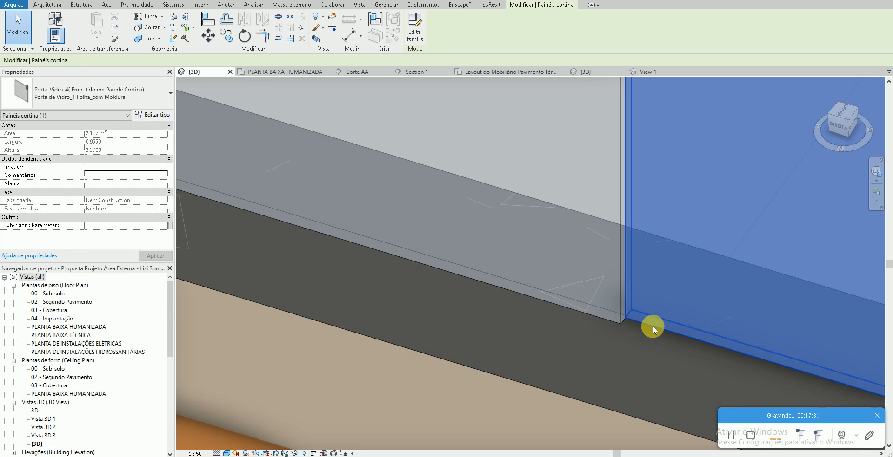
{"action": "scroll", "coordinate": [542, 329], "scroll_direction": "down", "scroll_amount": 3}
{"action": "middle_click_drag", "start_coordinate": [354, 295], "coordinate": [528, 299]}
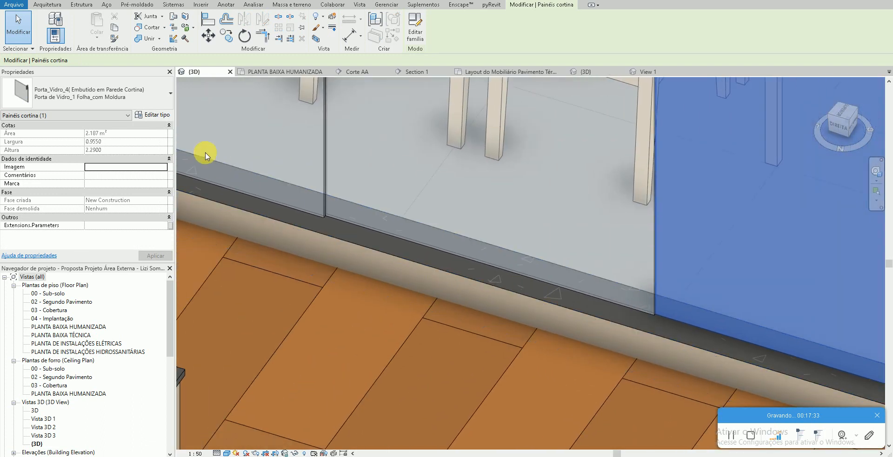
{"action": "left_click", "coordinate": [165, 116]}
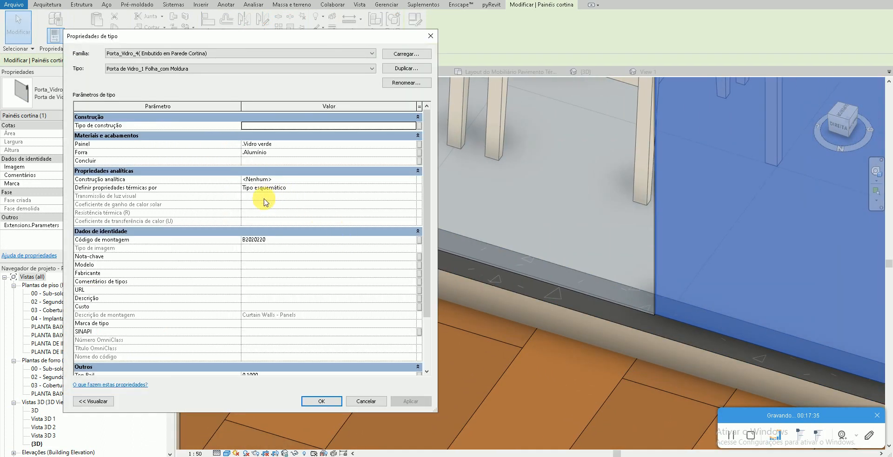
{"action": "scroll", "coordinate": [270, 322], "scroll_direction": "down", "scroll_amount": 3}
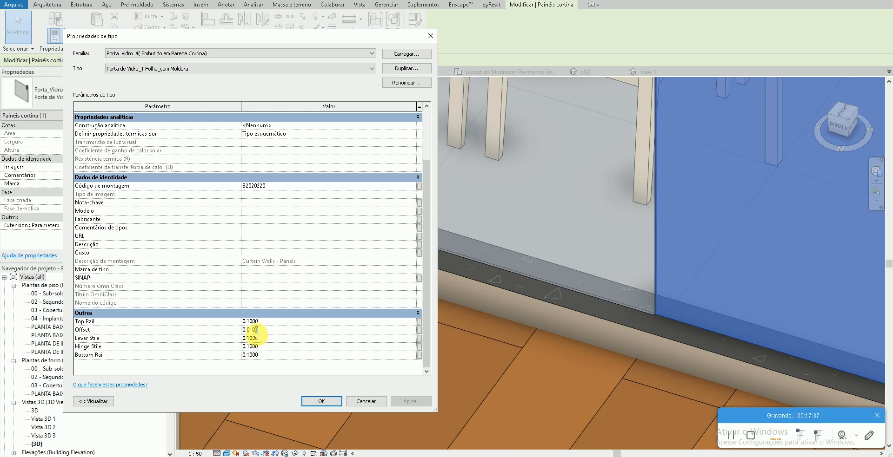
{"action": "left_click", "coordinate": [312, 400]}
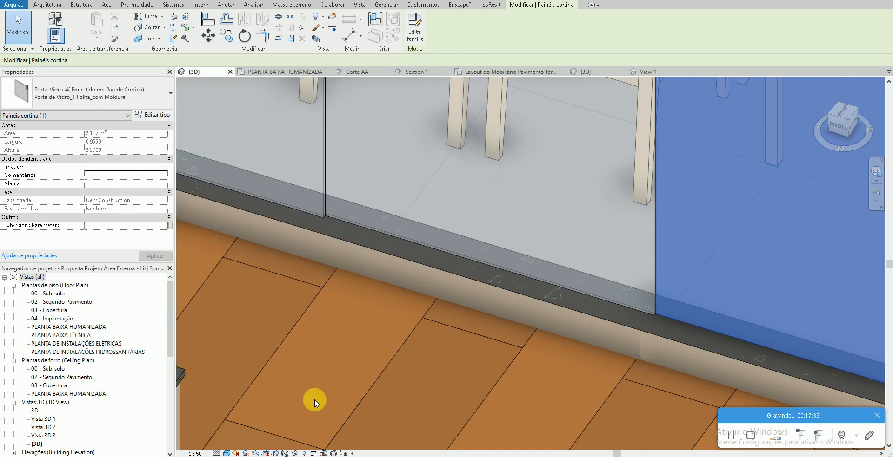
{"action": "scroll", "coordinate": [665, 326], "scroll_direction": "up", "scroll_amount": 3}
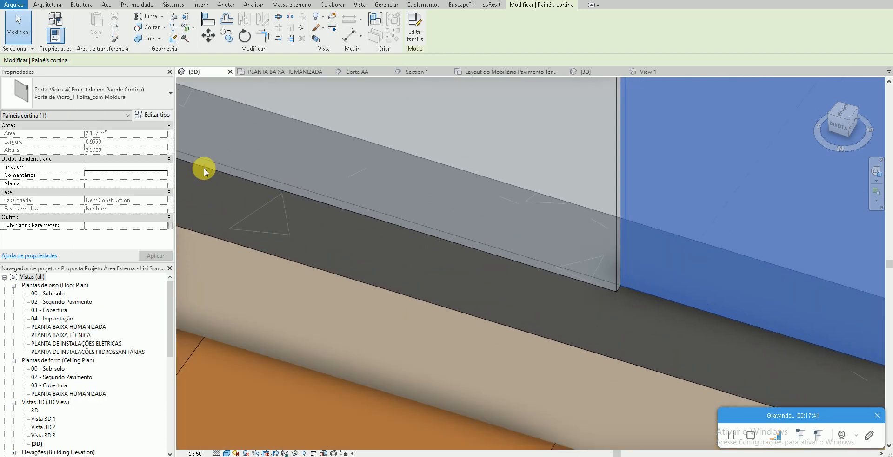
- Set the Offset of the selected glass door's type, Porta de Vidro_1 Folha_com Moldura, to 0.015
{"action": "left_click", "coordinate": [157, 115]}
{"action": "scroll", "coordinate": [263, 325], "scroll_direction": "down", "scroll_amount": 1}
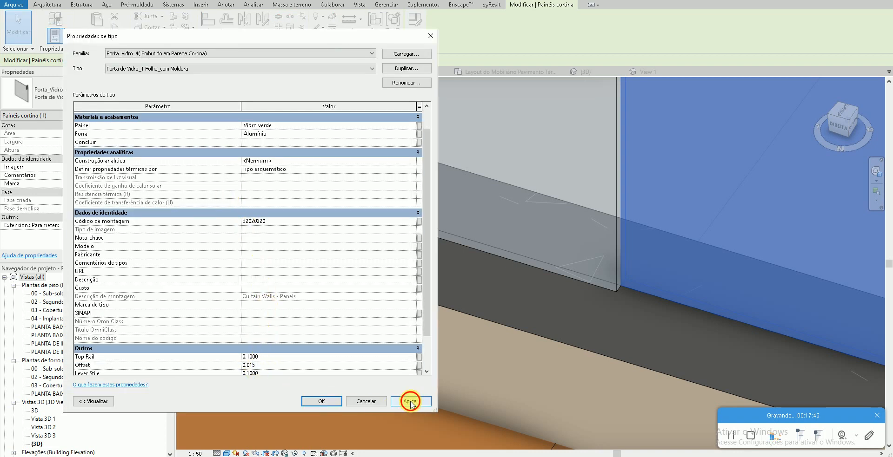
{"action": "left_click", "coordinate": [410, 402]}
{"action": "left_click", "coordinate": [321, 401]}
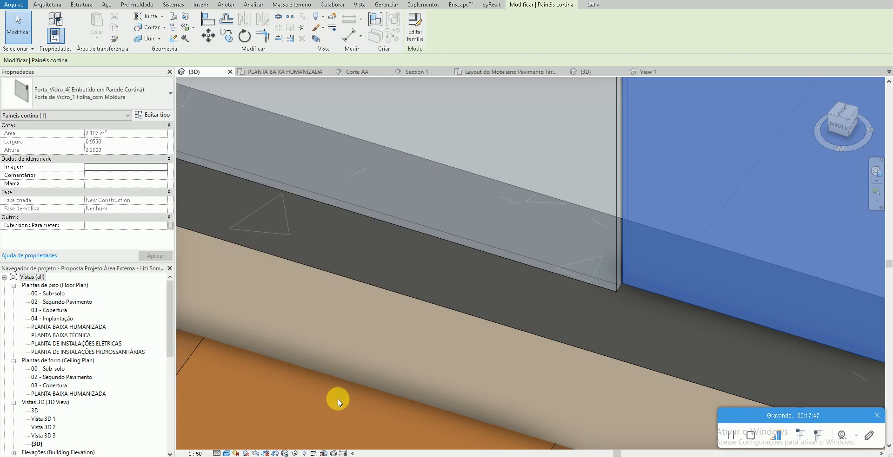
- Open the family of the glass door panel in the curtain wall for editing
{"action": "scroll", "coordinate": [372, 352], "scroll_direction": "up", "scroll_amount": 3}
{"action": "middle_click_drag", "start_coordinate": [368, 378], "coordinate": [266, 258]}
{"action": "scroll", "coordinate": [317, 282], "scroll_direction": "down", "scroll_amount": 4}
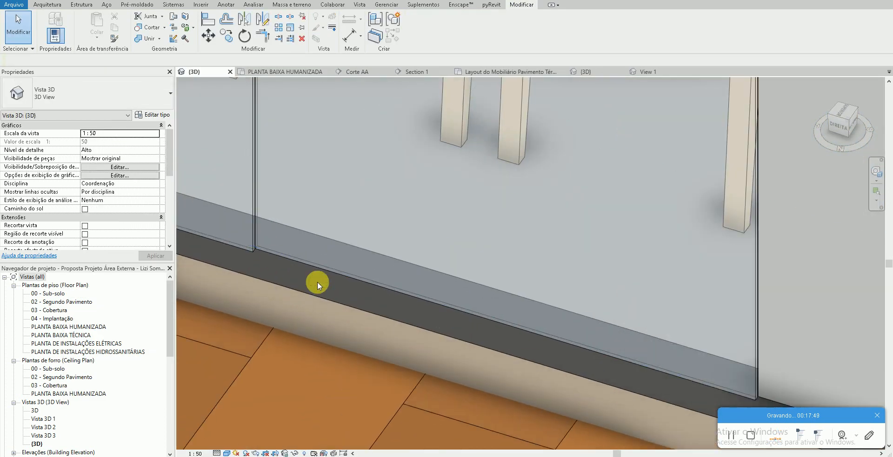
{"action": "scroll", "coordinate": [575, 260], "scroll_direction": "up", "scroll_amount": 2}
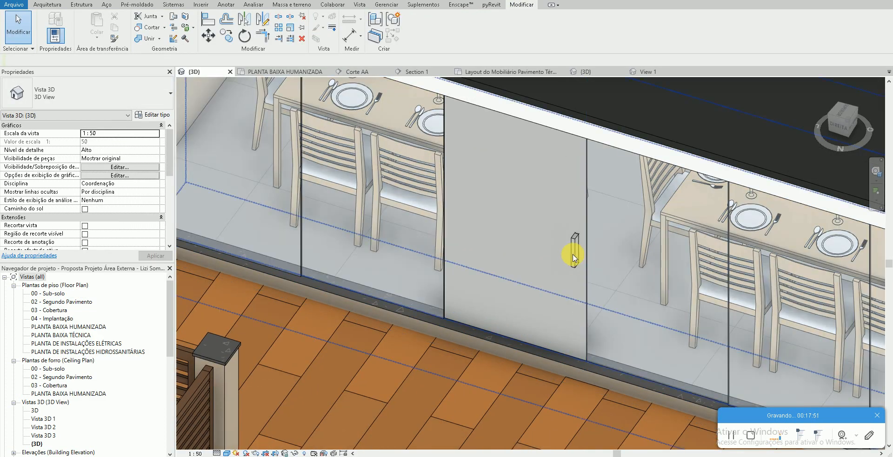
{"action": "left_click", "coordinate": [573, 253]}
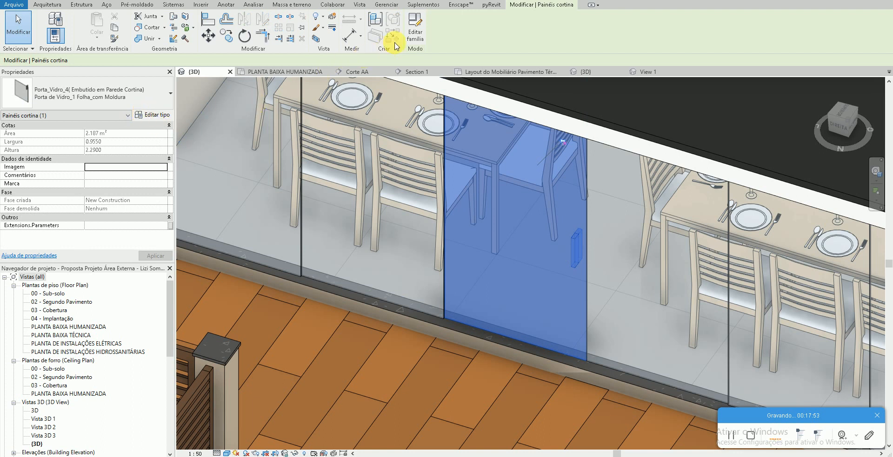
{"action": "left_click", "coordinate": [413, 27]}
- Create a material family parameter named Vidro and associate it with the material of the door leaf extrusion
{"action": "left_click", "coordinate": [481, 233]}
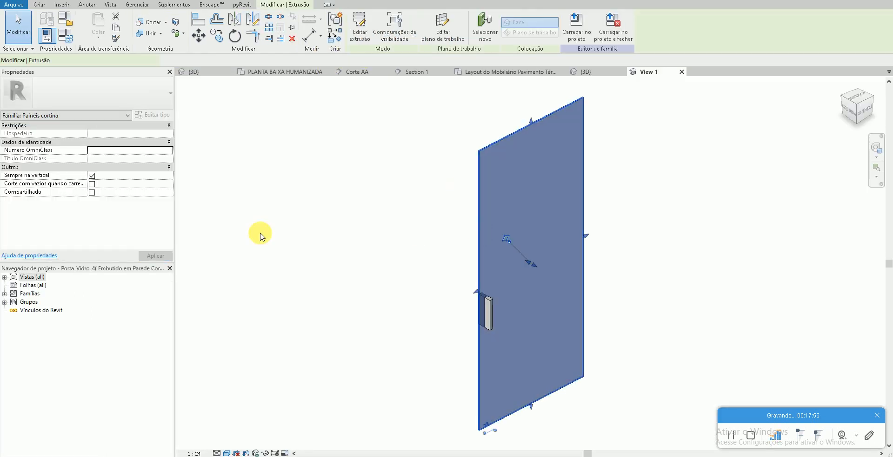
{"action": "left_click", "coordinate": [170, 193]}
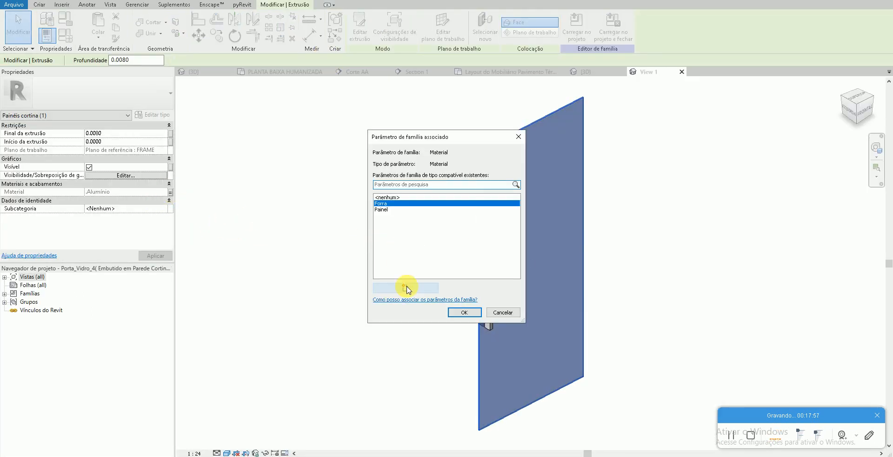
{"action": "key", "text": "Escape"}
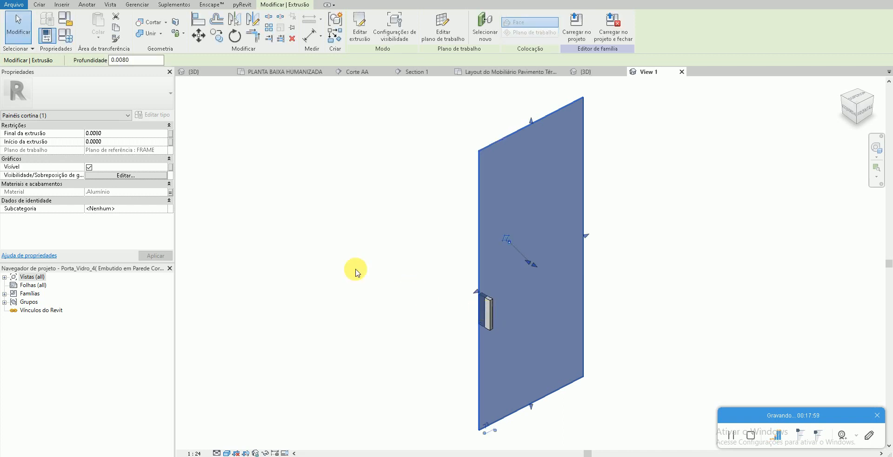
{"action": "left_click", "coordinate": [170, 194]}
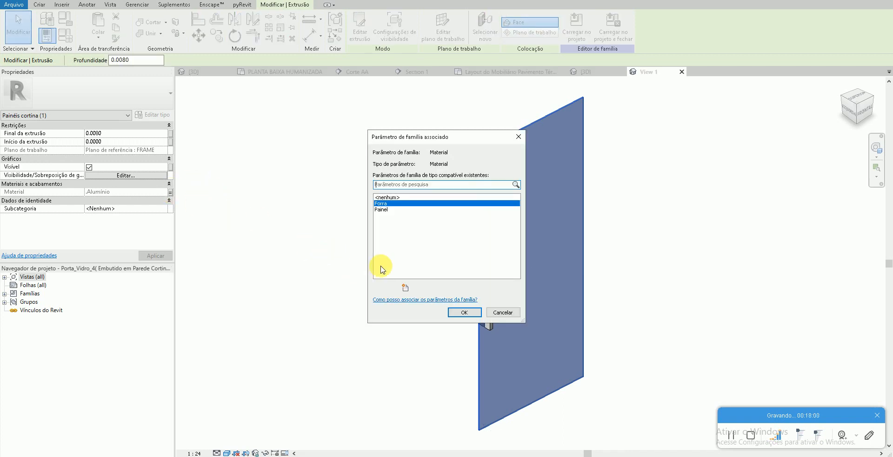
{"action": "left_click", "coordinate": [405, 290]}
{"action": "type", "text": "Vidro"}
{"action": "key", "text": "Return"}
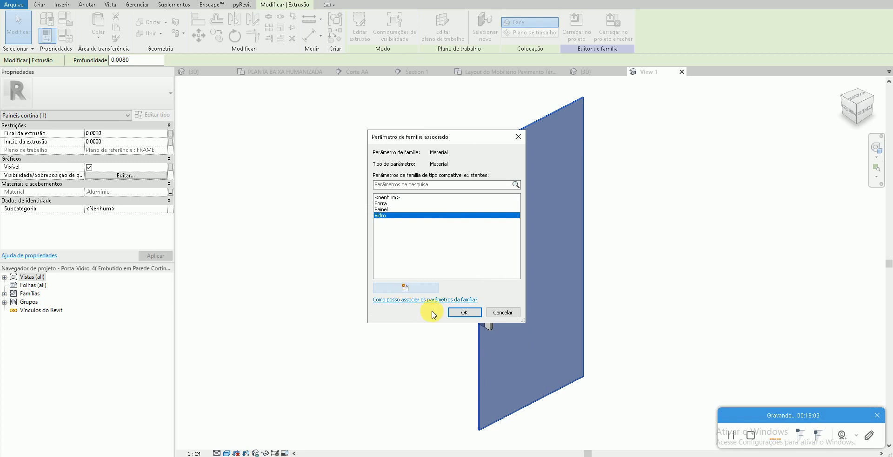
{"action": "left_click", "coordinate": [464, 313]}
- Open the door handle extrusion's sketch for editing in the front view
{"action": "left_click", "coordinate": [493, 305]}
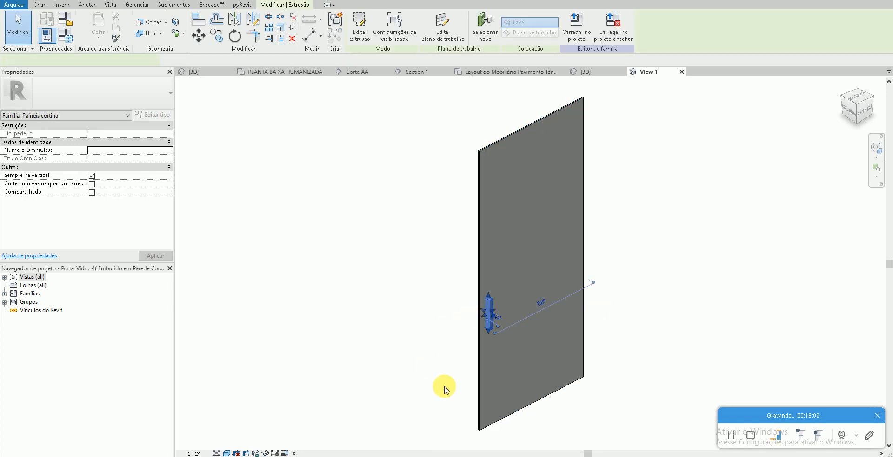
{"action": "left_click", "coordinate": [863, 110]}
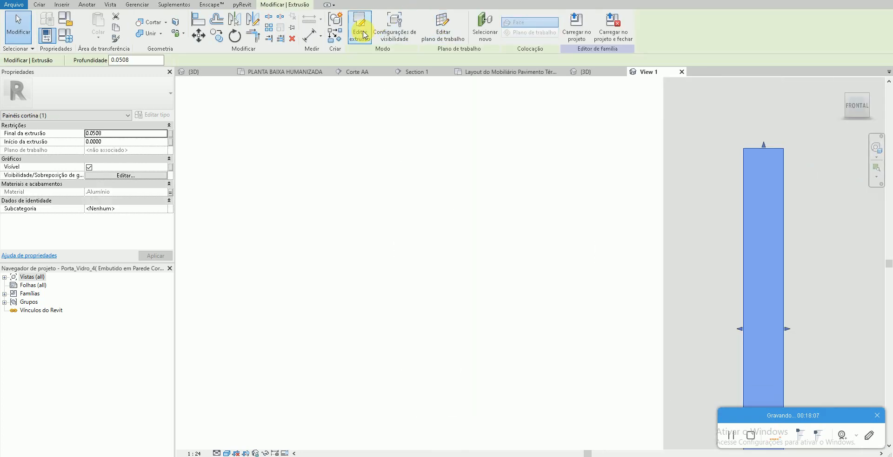
{"action": "left_click", "coordinate": [364, 35]}
{"action": "scroll", "coordinate": [463, 274], "scroll_direction": "down", "scroll_amount": 6}
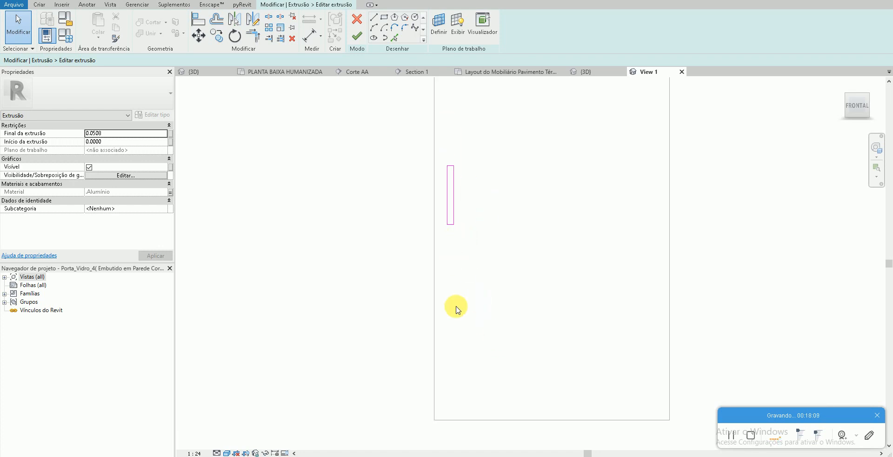
- Set the family's length units to metres rounded to two decimal places
{"action": "left_click", "coordinate": [449, 226]}
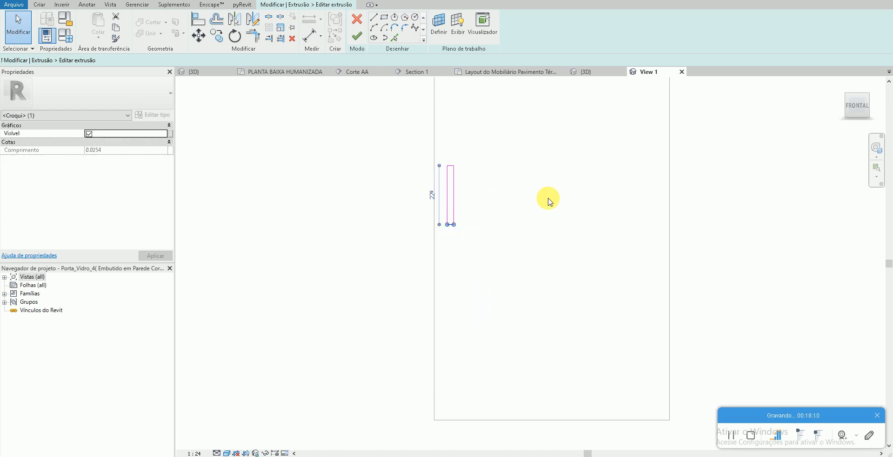
{"action": "left_click", "coordinate": [428, 228]}
{"action": "key", "text": "u"}
{"action": "key", "text": "n"}
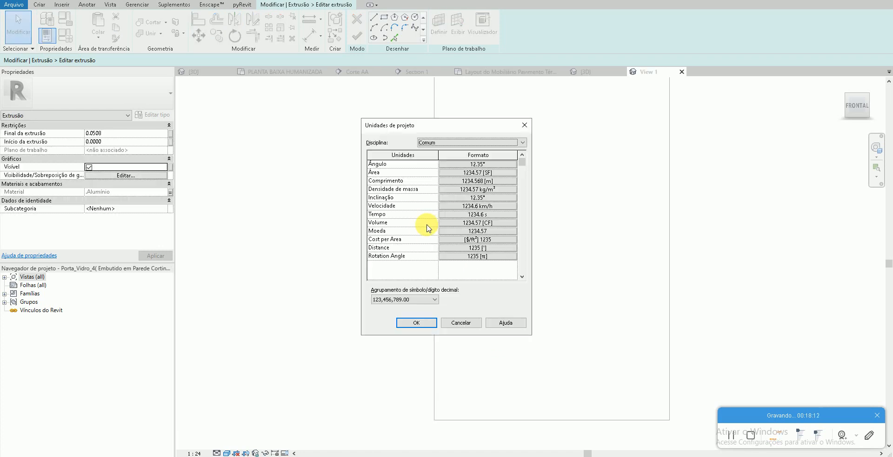
{"action": "left_click", "coordinate": [460, 173]}
{"action": "key", "text": "Escape"}
{"action": "left_click", "coordinate": [465, 181]}
{"action": "left_click", "coordinate": [376, 180]}
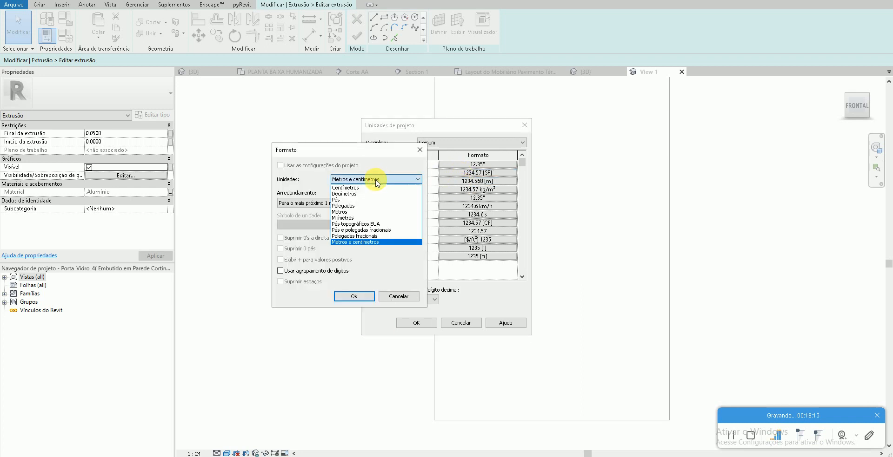
{"action": "left_click", "coordinate": [354, 212]}
{"action": "left_click", "coordinate": [335, 203]}
{"action": "left_click", "coordinate": [316, 241]}
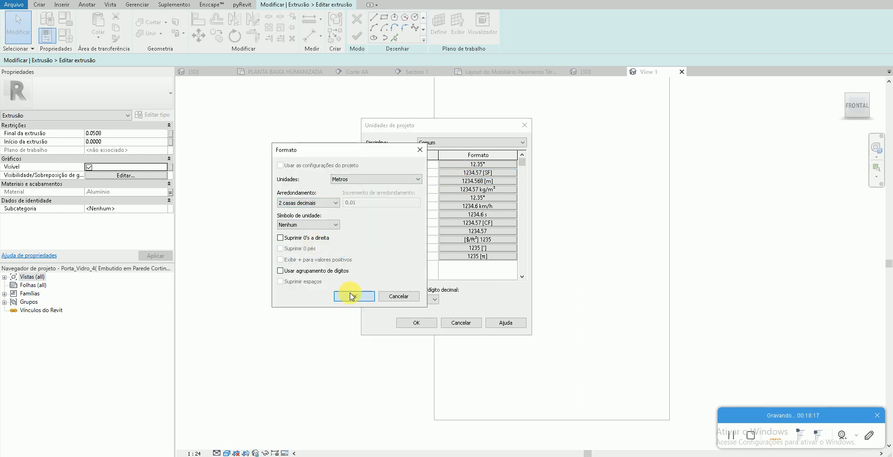
{"action": "left_click", "coordinate": [353, 297]}
{"action": "left_click", "coordinate": [416, 323]}
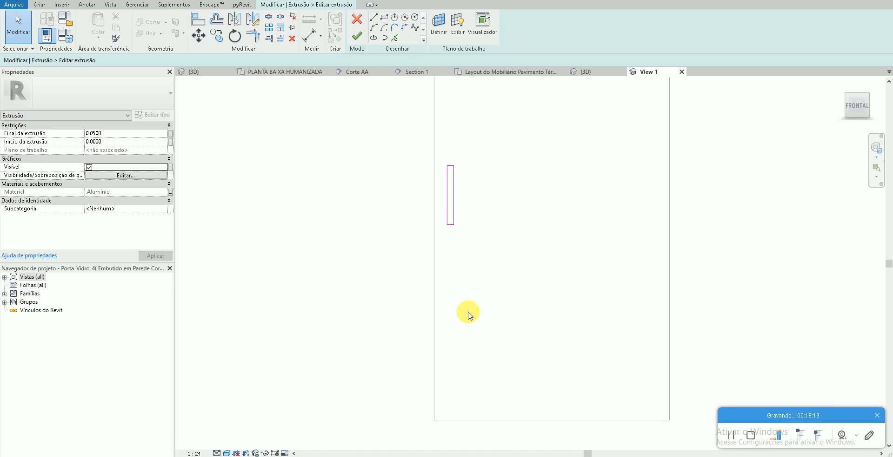
- Dimension the vertical distance from the door's bottom edge to the lower edge of the handle sketch
{"action": "left_click", "coordinate": [452, 225]}
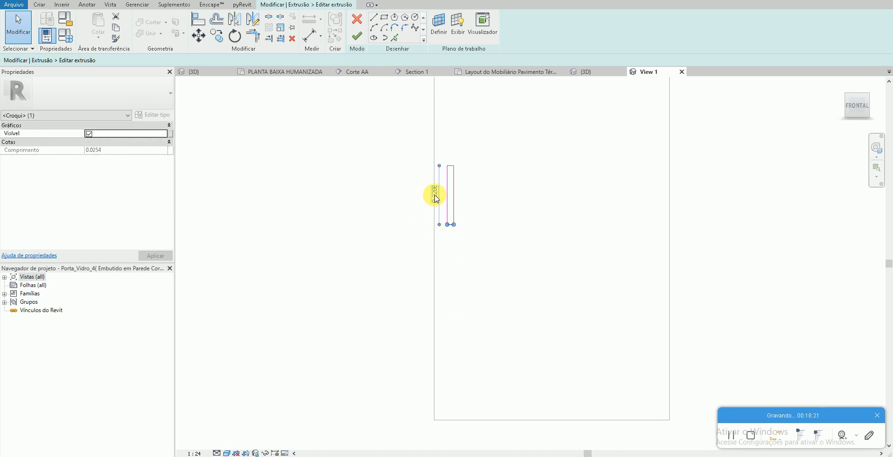
{"action": "key", "text": "Escape"}
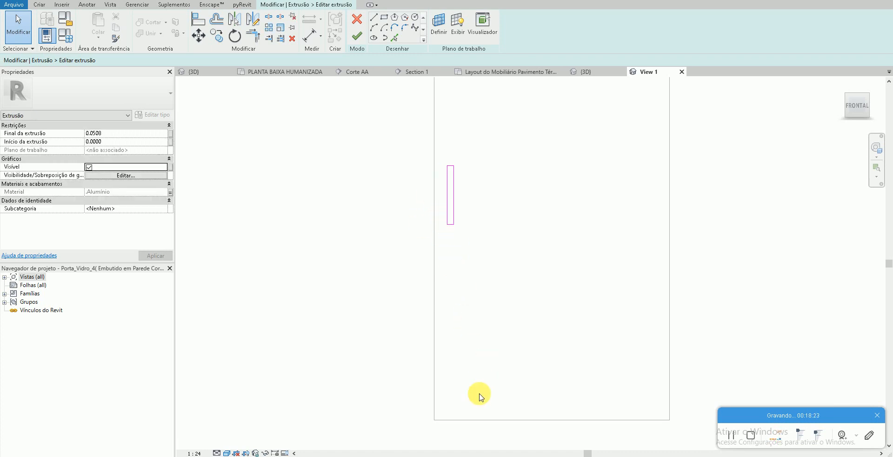
{"action": "key", "text": "d"}
{"action": "key", "text": "i"}
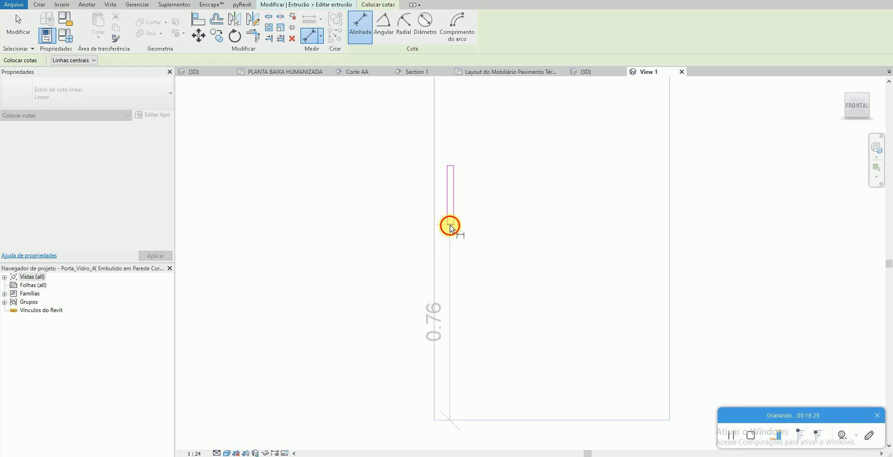
{"action": "left_click", "coordinate": [479, 258]}
{"action": "key", "text": "Escape"}
{"action": "key", "text": "Escape"}
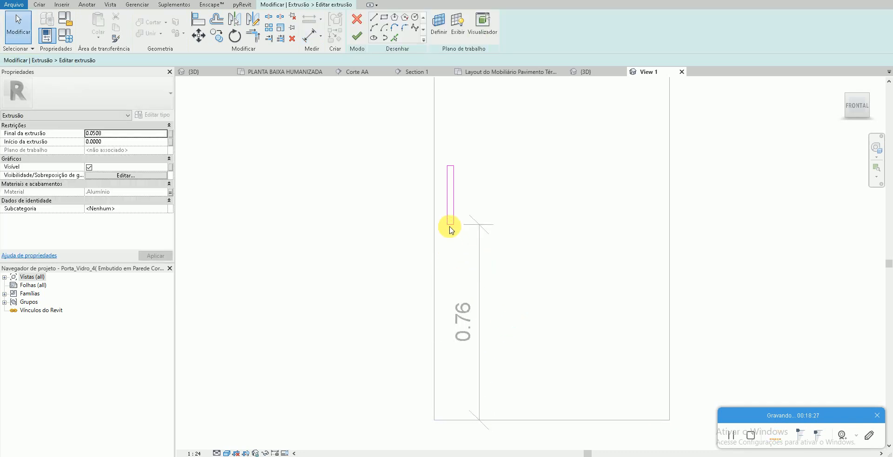
- Try to move the lower edge of the handle sketch down by 0.06 m
{"action": "left_click", "coordinate": [450, 225]}
{"action": "left_click", "coordinate": [450, 262]}
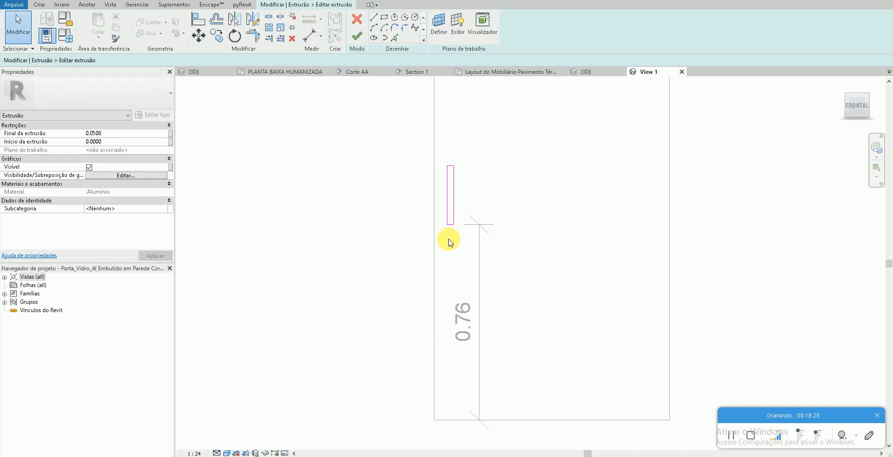
{"action": "left_click", "coordinate": [450, 225]}
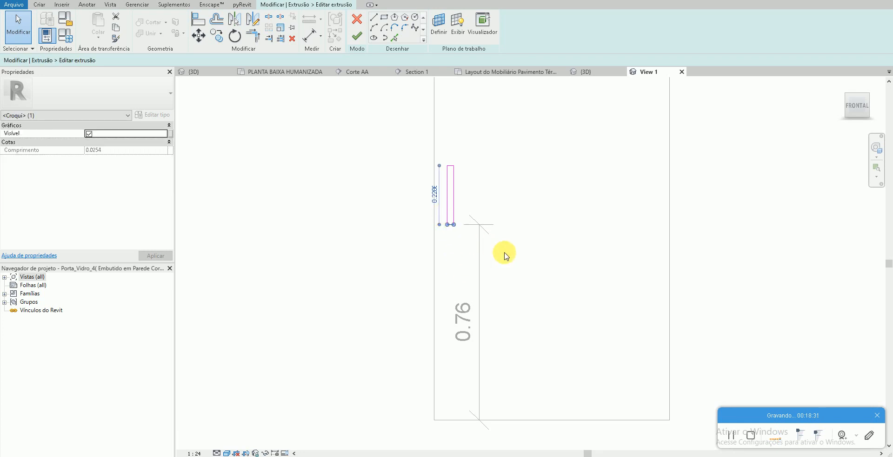
{"action": "key", "text": "m"}
{"action": "key", "text": "v"}
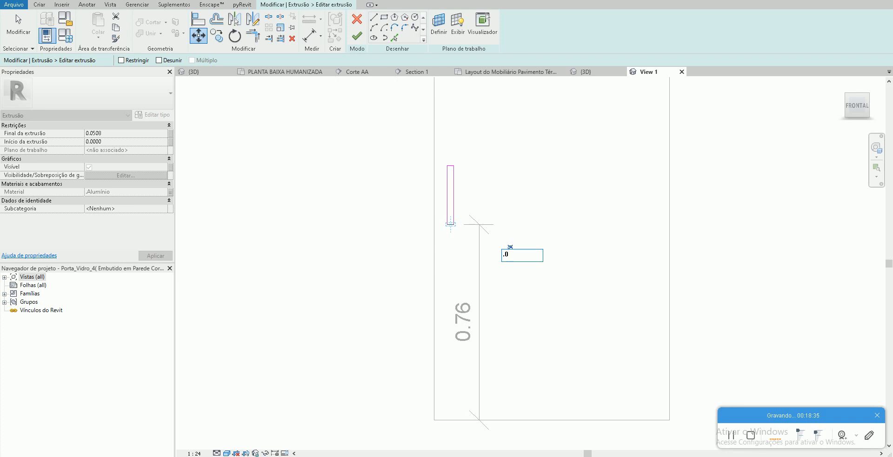
{"action": "type", "text": ".06"}
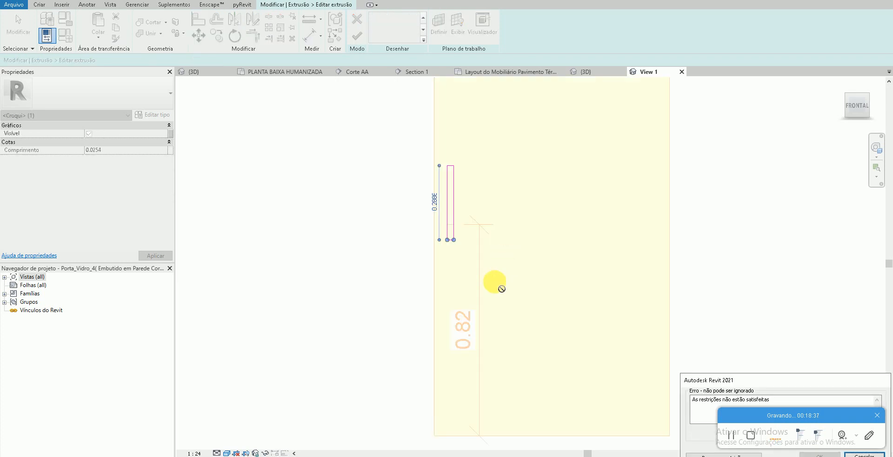
{"action": "key", "text": "Escape"}
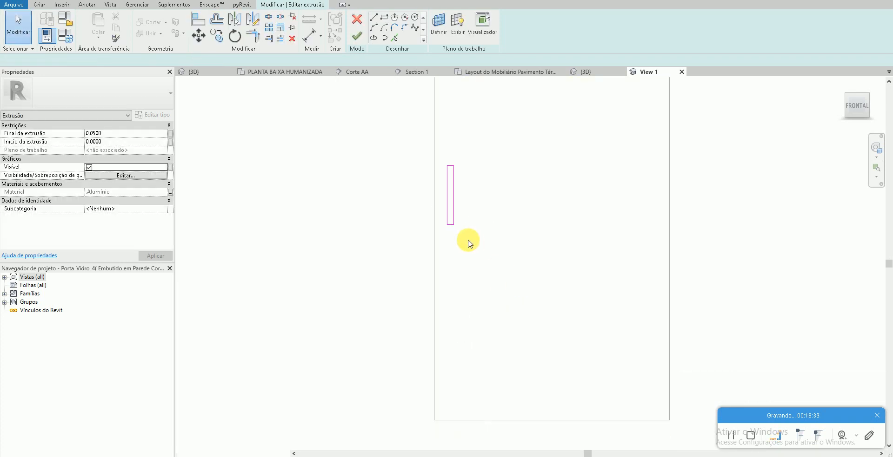
- Open the door family's Interior elevation while keeping the handle sketch in edit mode
{"action": "left_click", "coordinate": [451, 227]}
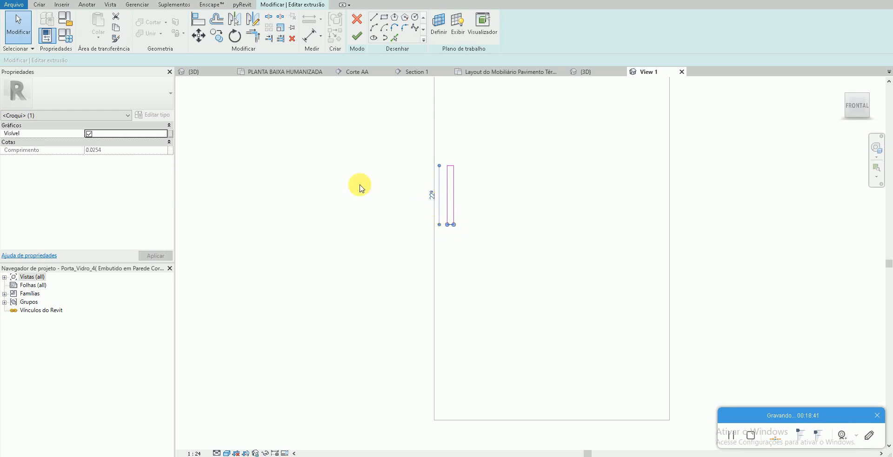
{"action": "left_click", "coordinate": [87, 1]}
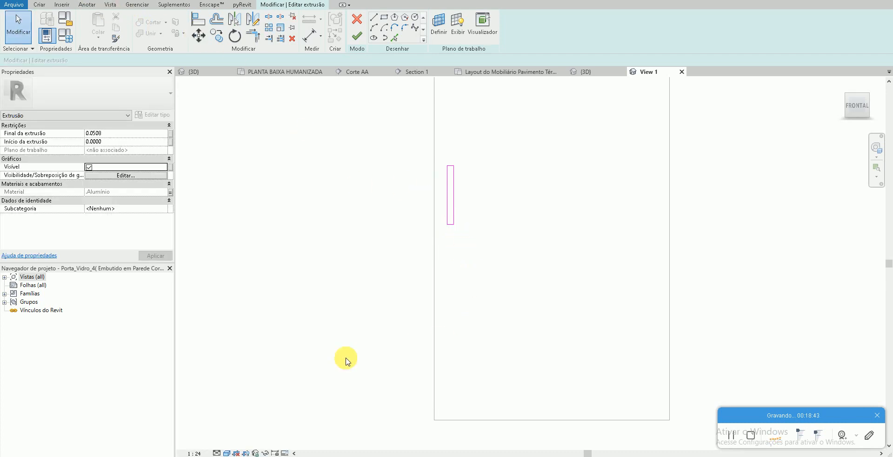
{"action": "left_click", "coordinate": [30, 295]}
{"action": "left_click", "coordinate": [31, 278]}
{"action": "double_click", "coordinate": [31, 278]}
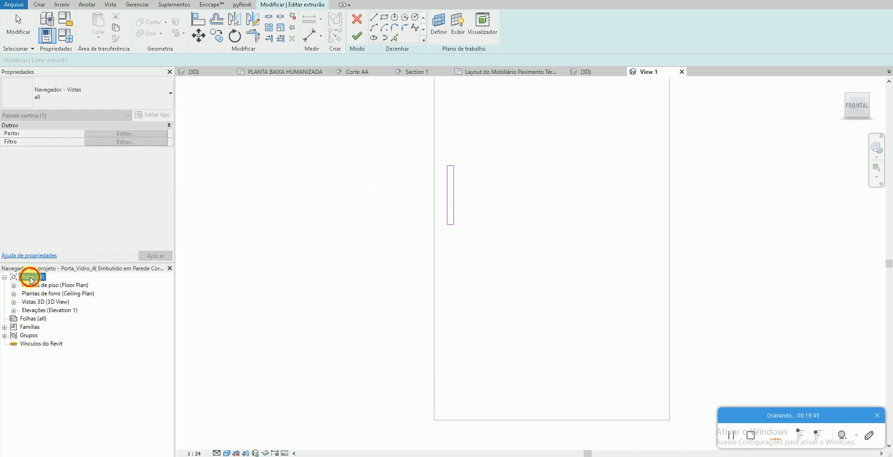
{"action": "double_click", "coordinate": [38, 311]}
{"action": "double_click", "coordinate": [41, 328]}
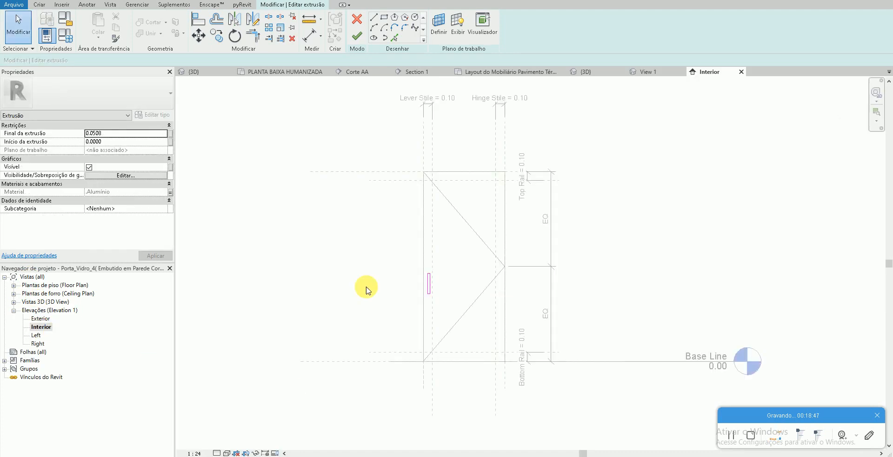
- Set the height of the handle sketch's lower edge above the door base to 0.70 m
{"action": "scroll", "coordinate": [436, 296], "scroll_direction": "up", "scroll_amount": 2}
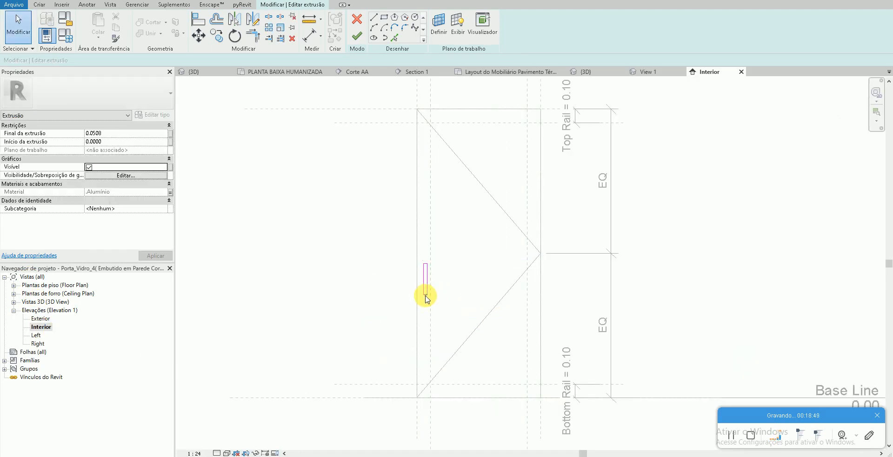
{"action": "left_click", "coordinate": [426, 295]}
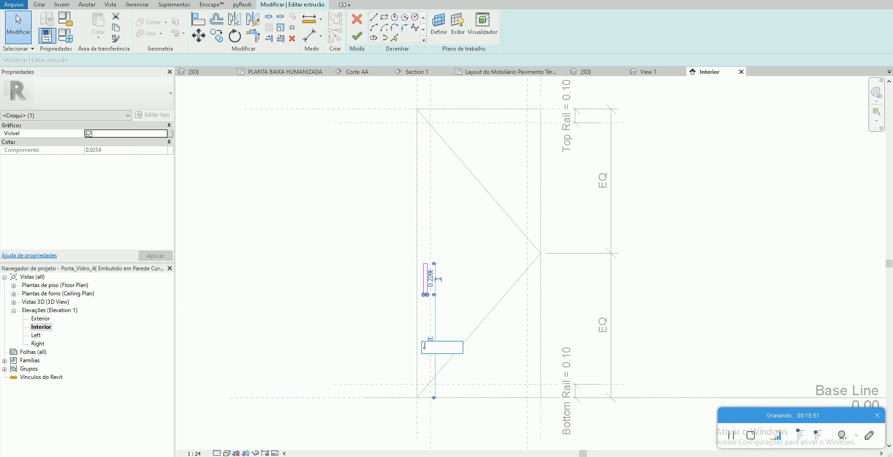
{"action": "left_click", "coordinate": [427, 349]}
{"action": "key", "text": "Return"}
{"action": "key", "text": "Escape"}
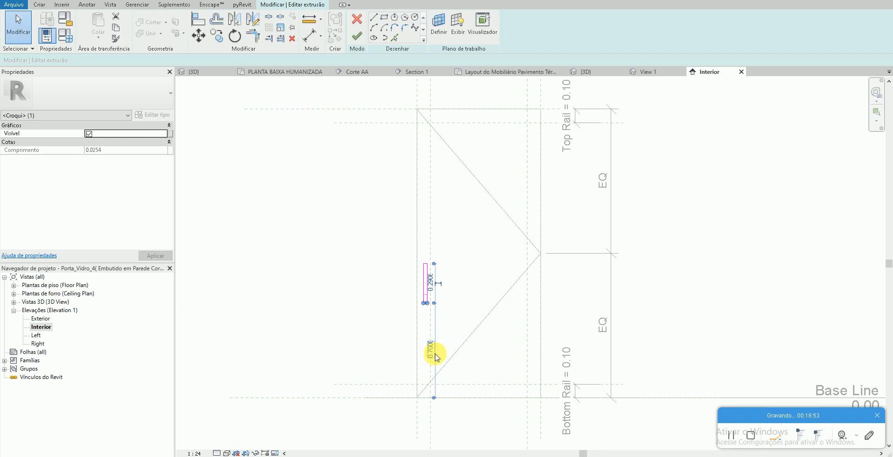
{"action": "key", "text": "Escape"}
- Set the distance from the door's left edge to the left edge of the handle sketch to 0.05 m
{"action": "left_click", "coordinate": [424, 265]}
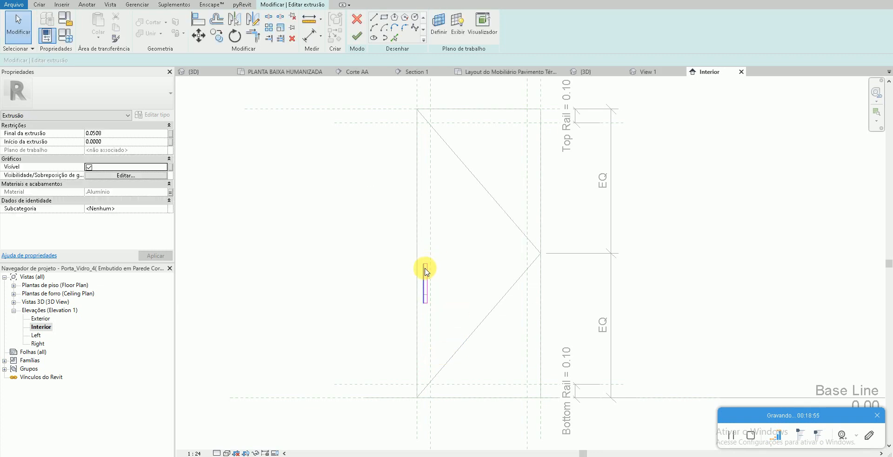
{"action": "scroll", "coordinate": [419, 303], "scroll_direction": "up", "scroll_amount": 5}
{"action": "scroll", "coordinate": [423, 317], "scroll_direction": "up", "scroll_amount": 1}
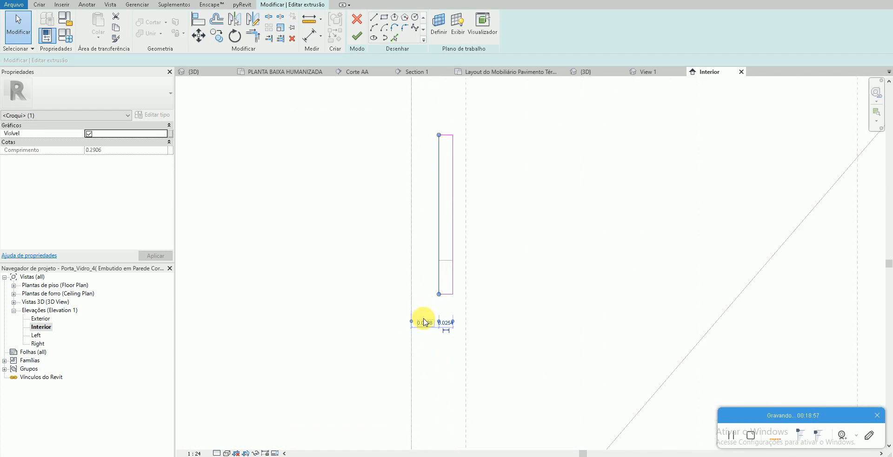
{"action": "key", "text": "Escape"}
{"action": "key", "text": "Escape"}
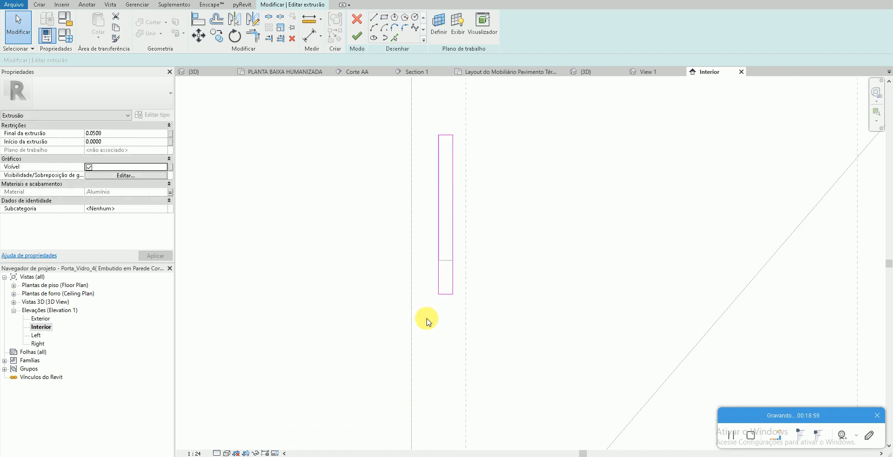
- Set the width of the handle sketch to 0.03 m by repositioning its right edge
{"action": "left_click", "coordinate": [453, 252]}
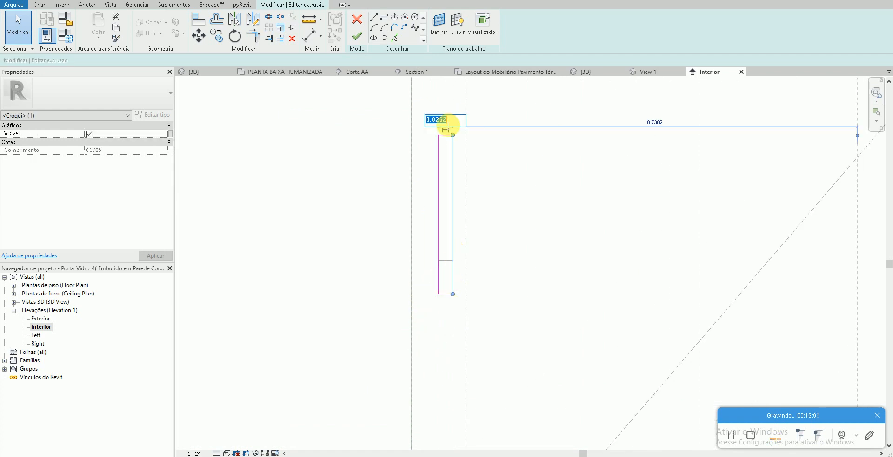
{"action": "key", "text": "Escape"}
{"action": "key", "text": "Escape"}
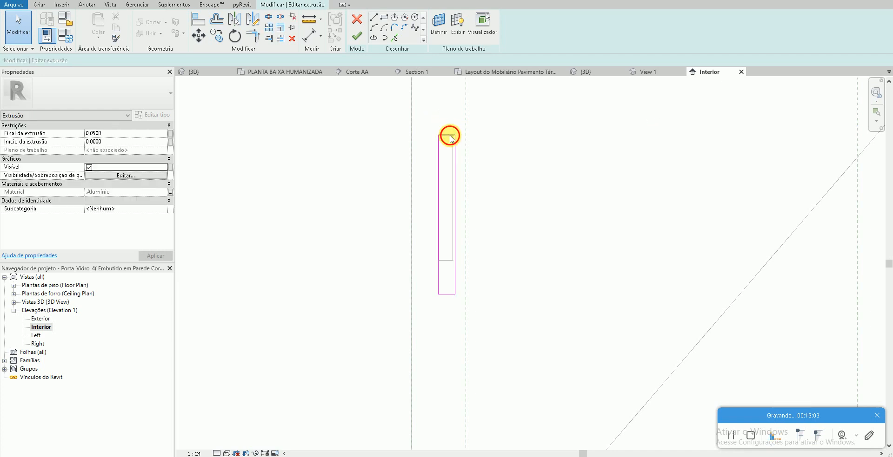
- Set the height of the handle sketch to 0.50 m by repositioning its upper edge
{"action": "left_click", "coordinate": [450, 136]}
{"action": "key", "text": "Return"}
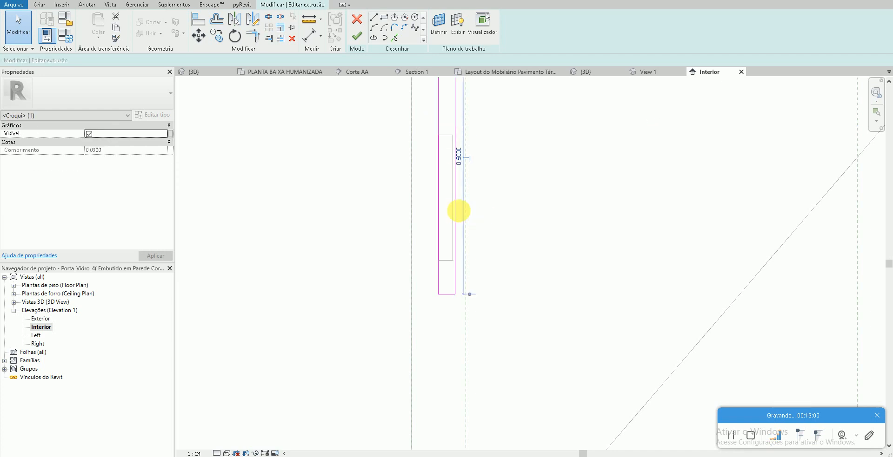
{"action": "key", "text": "Escape"}
- Set the height of the handle sketch to 0.60 m, raising its upper edge
{"action": "scroll", "coordinate": [465, 256], "scroll_direction": "down", "scroll_amount": 3}
{"action": "scroll", "coordinate": [459, 180], "scroll_direction": "up", "scroll_amount": 1}
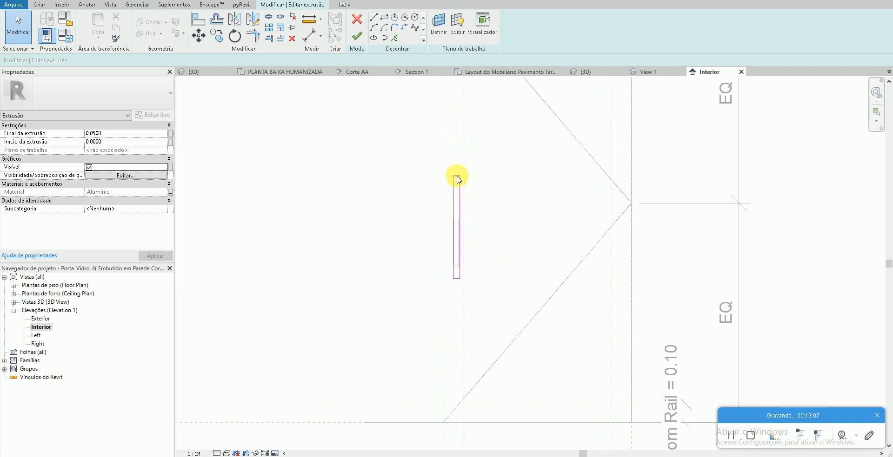
{"action": "left_click", "coordinate": [460, 182]}
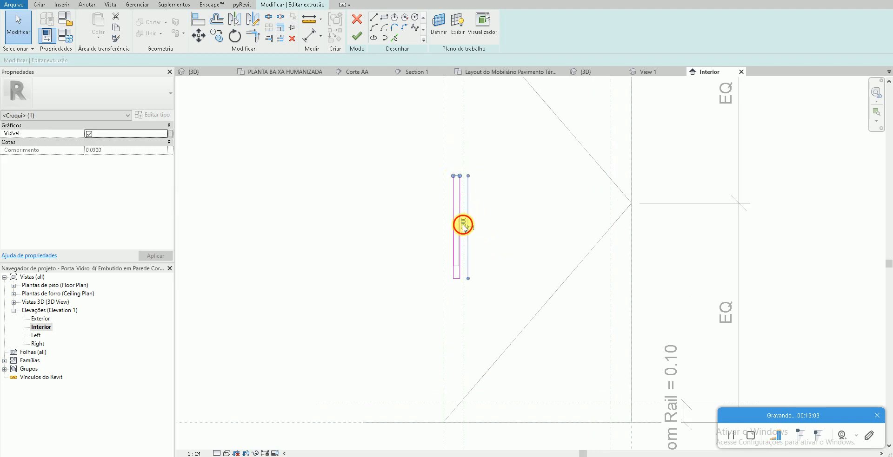
{"action": "key", "text": "Escape"}
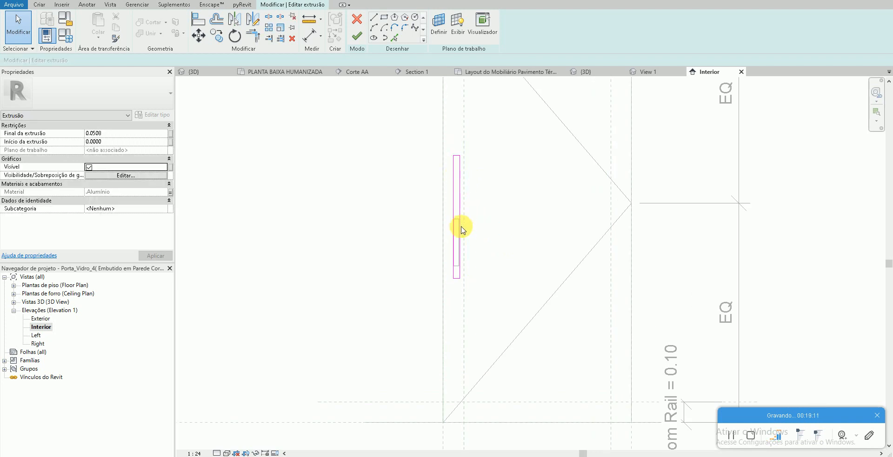
- Dimension the vertical distance from the door base to the handle sketch's lower edge
{"action": "scroll", "coordinate": [447, 143], "scroll_direction": "down", "scroll_amount": 2}
{"action": "scroll", "coordinate": [454, 234], "scroll_direction": "up", "scroll_amount": 2}
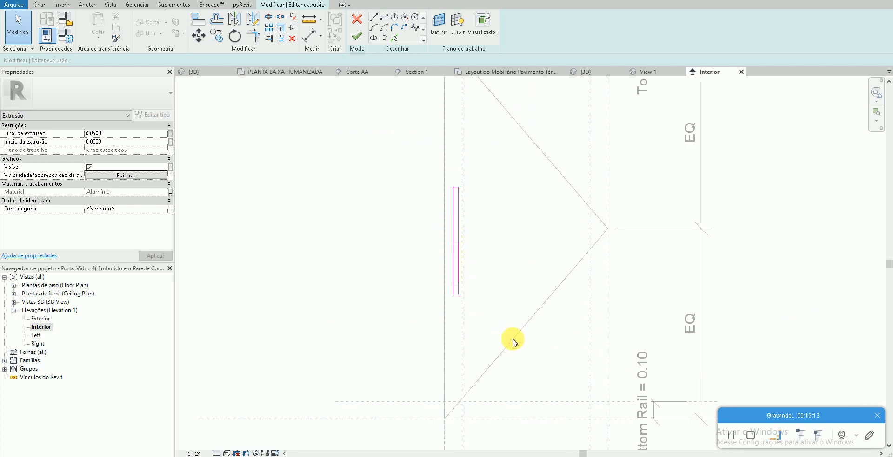
{"action": "key", "text": "d"}
{"action": "key", "text": "i"}
{"action": "scroll", "coordinate": [484, 412], "scroll_direction": "up", "scroll_amount": 2}
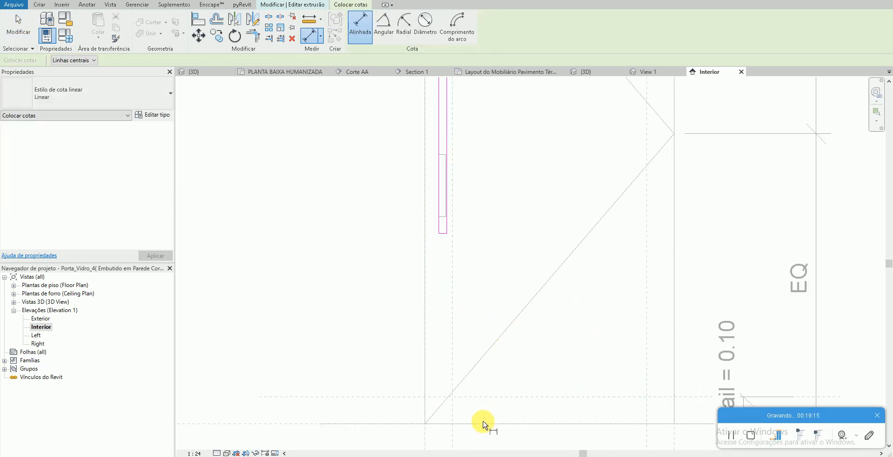
{"action": "left_click", "coordinate": [494, 284]}
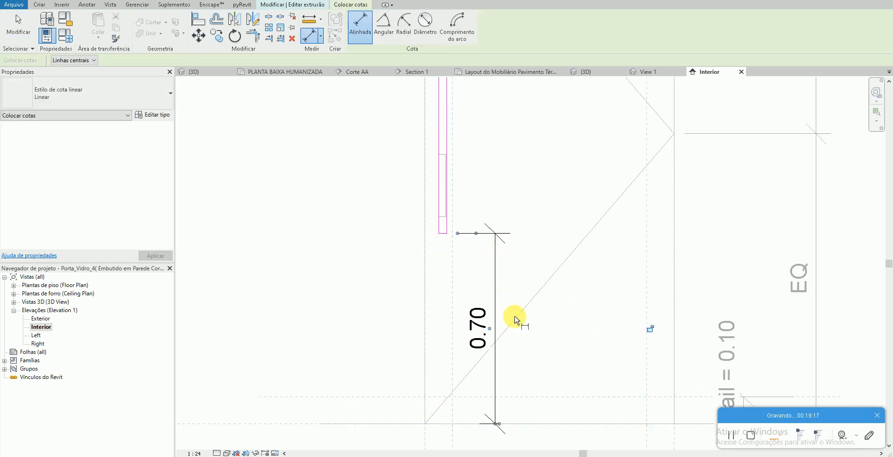
- Dimension the horizontal distance from the door's left edge to the handle sketch's left edge and lock it
{"action": "left_click", "coordinate": [425, 256]}
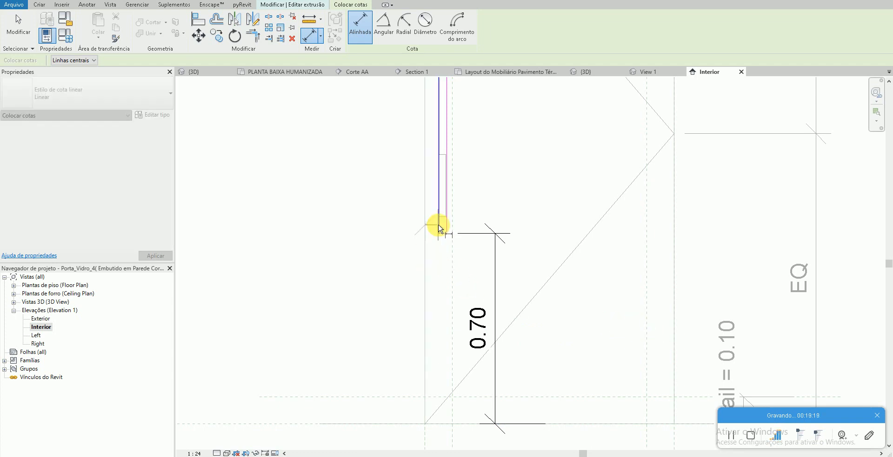
{"action": "left_click", "coordinate": [439, 228]}
{"action": "left_click", "coordinate": [381, 282]}
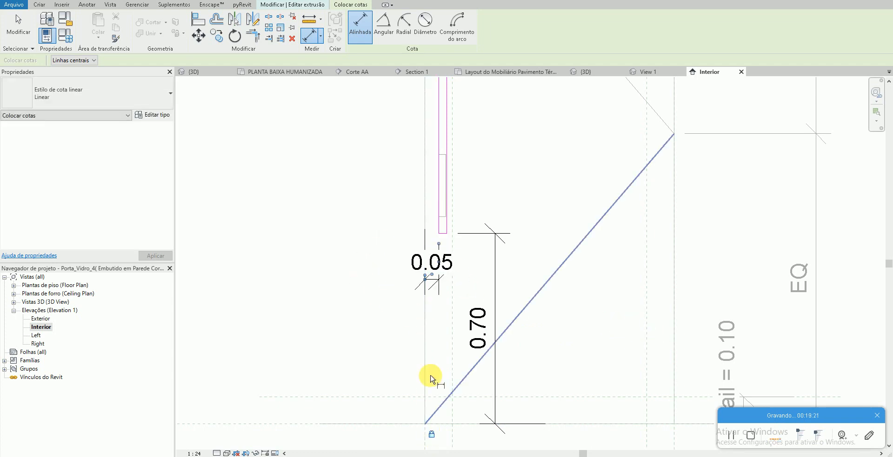
{"action": "key", "text": "Escape"}
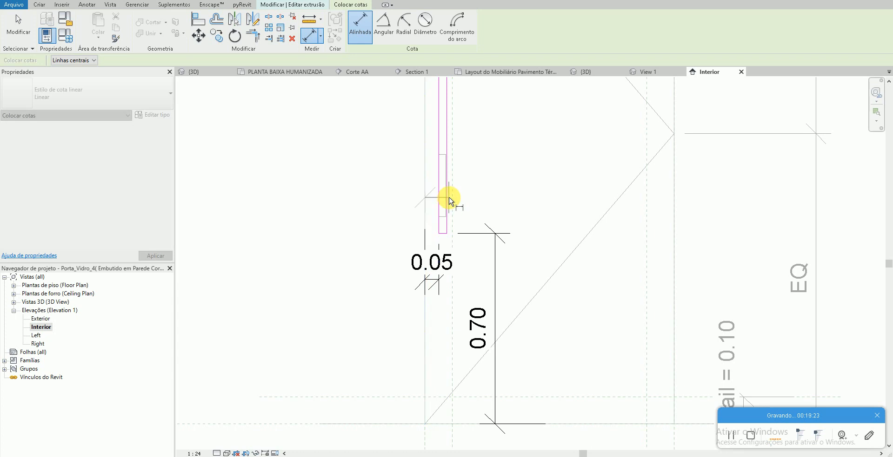
- Dimension the height of the handle sketch's upper edge above the door base and finish editing the extrusion sketch
{"action": "scroll", "coordinate": [429, 180], "scroll_direction": "down", "scroll_amount": 2}
{"action": "key", "text": "Escape"}
{"action": "key", "text": "d"}
{"action": "key", "text": "i"}
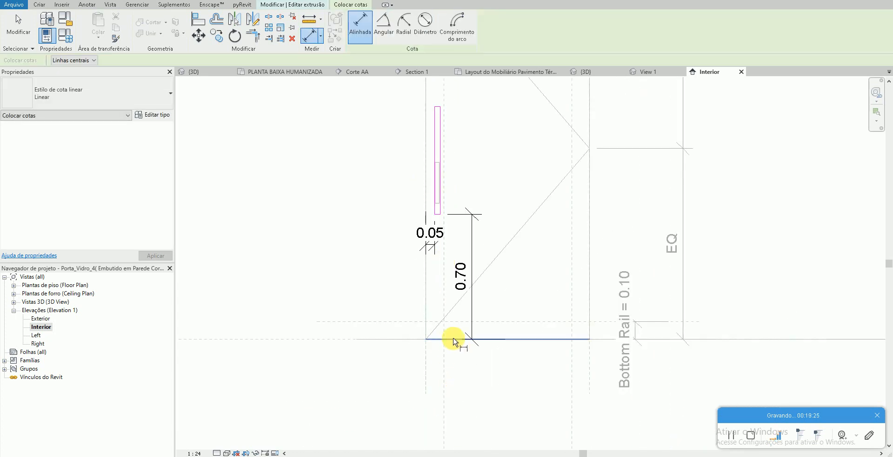
{"action": "left_click", "coordinate": [454, 340]}
{"action": "left_click", "coordinate": [440, 107]}
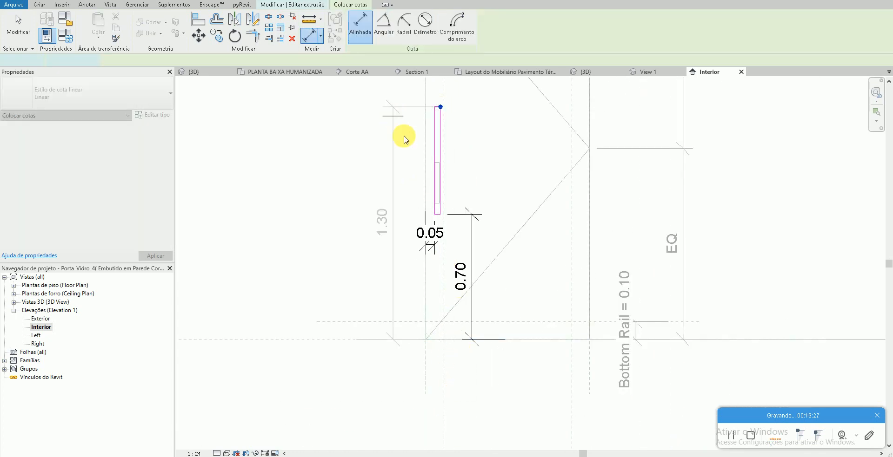
{"action": "key", "text": "Escape"}
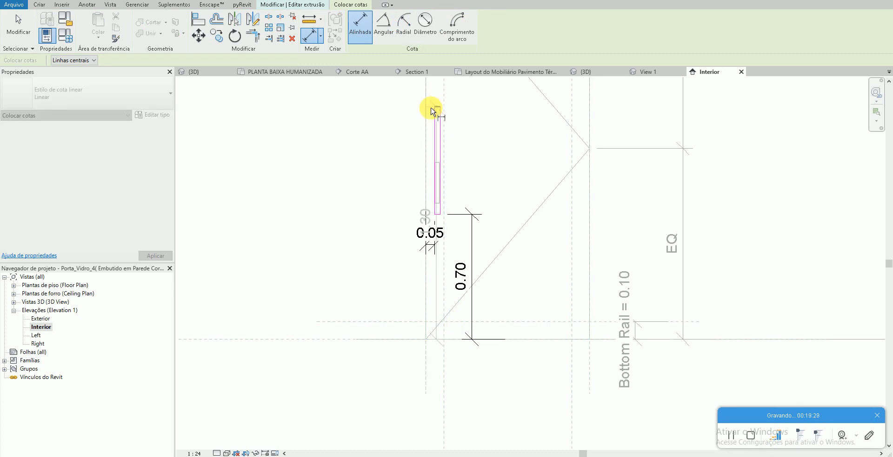
{"action": "left_click", "coordinate": [437, 108]}
{"action": "left_click", "coordinate": [403, 121]}
{"action": "key", "text": "Escape"}
{"action": "key", "text": "Escape"}
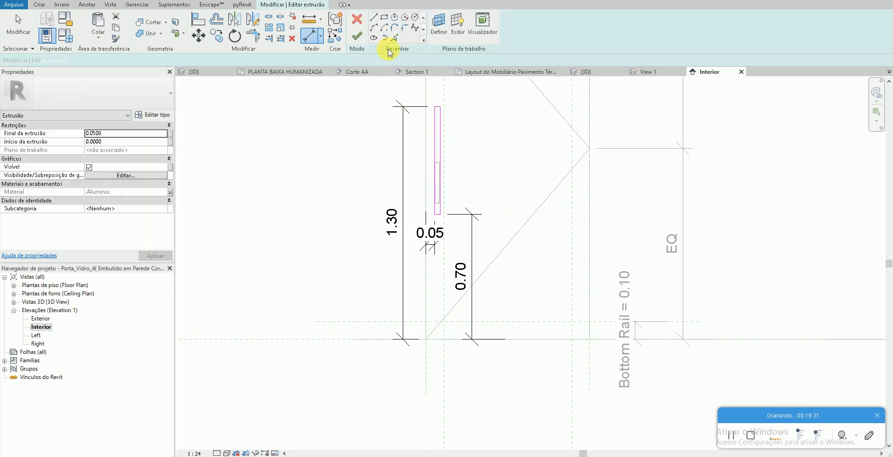
{"action": "left_click", "coordinate": [353, 27]}
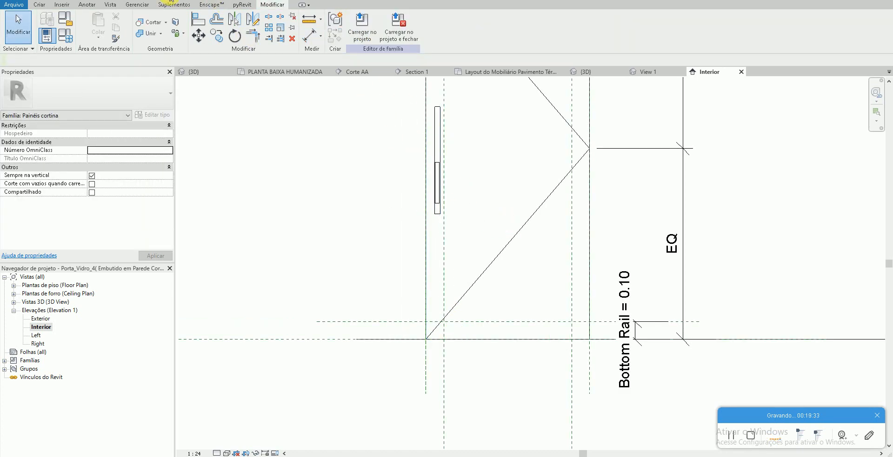
- Select the resized handle extrusion in the family's 3D view and open the Base Line floor plan fitted to the view
{"action": "key", "text": "3"}
{"action": "key", "text": "d"}
{"action": "scroll", "coordinate": [484, 245], "scroll_direction": "up", "scroll_amount": 5}
{"action": "left_click", "coordinate": [474, 235]}
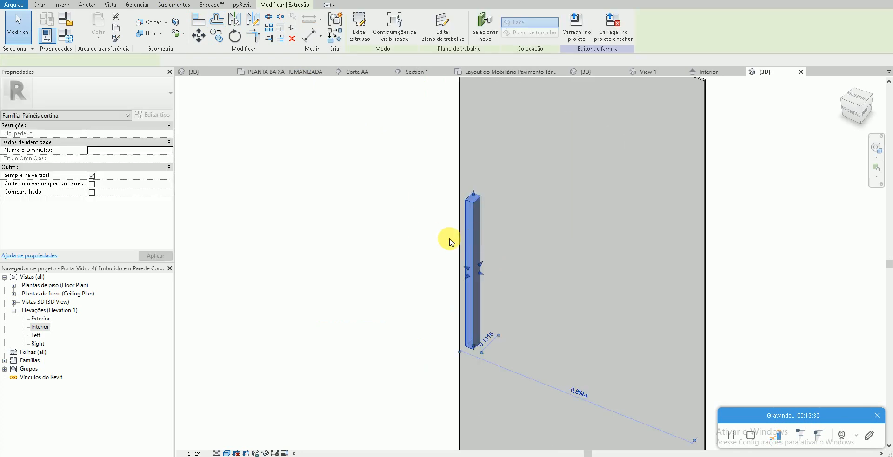
{"action": "double_click", "coordinate": [56, 286]}
{"action": "left_click", "coordinate": [49, 294]}
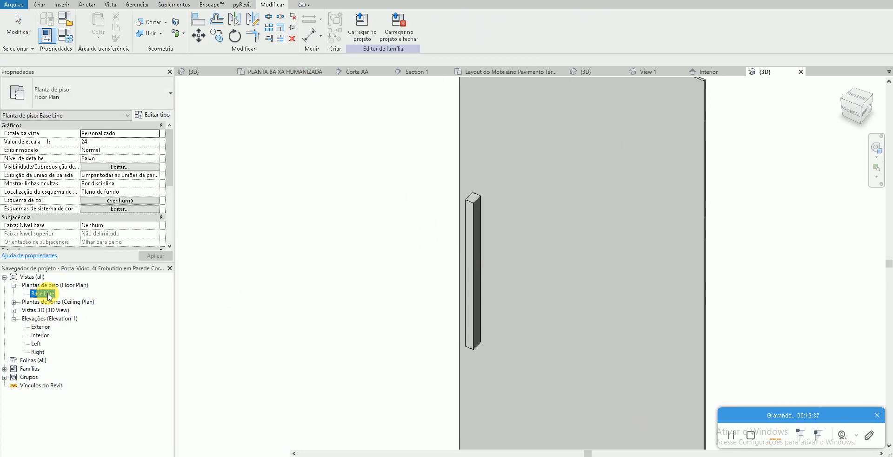
{"action": "double_click", "coordinate": [49, 294]}
{"action": "key", "text": "z"}
{"action": "key", "text": "f"}
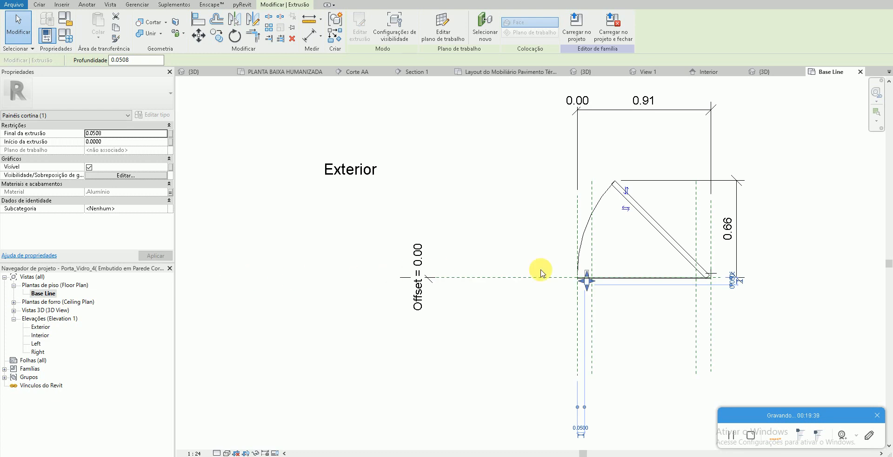
- Try to pull the inner face of the handle extrusion to the glass panel's face, giving an extrusion start of 0.0080
{"action": "scroll", "coordinate": [572, 273], "scroll_direction": "up", "scroll_amount": 6}
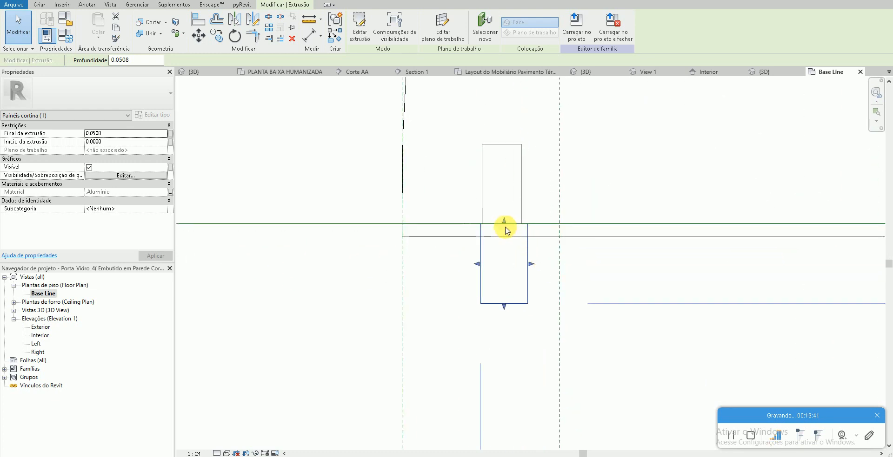
{"action": "left_click_drag", "start_coordinate": [506, 228], "coordinate": [507, 235]}
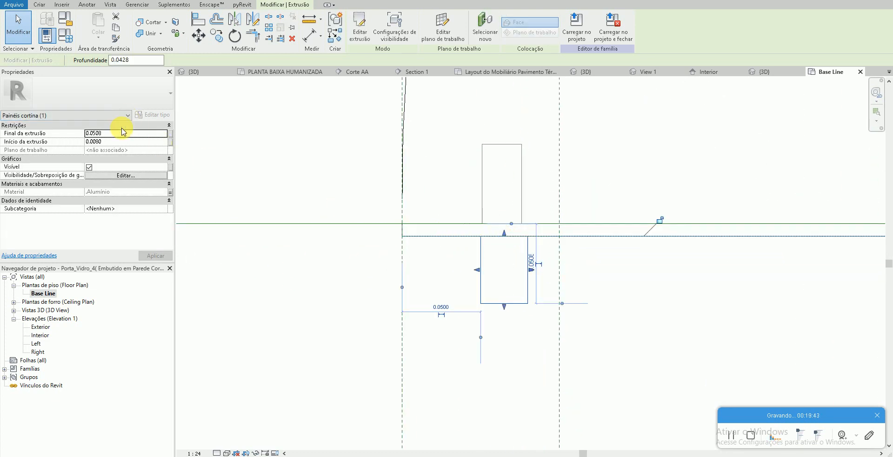
{"action": "left_click", "coordinate": [530, 278]}
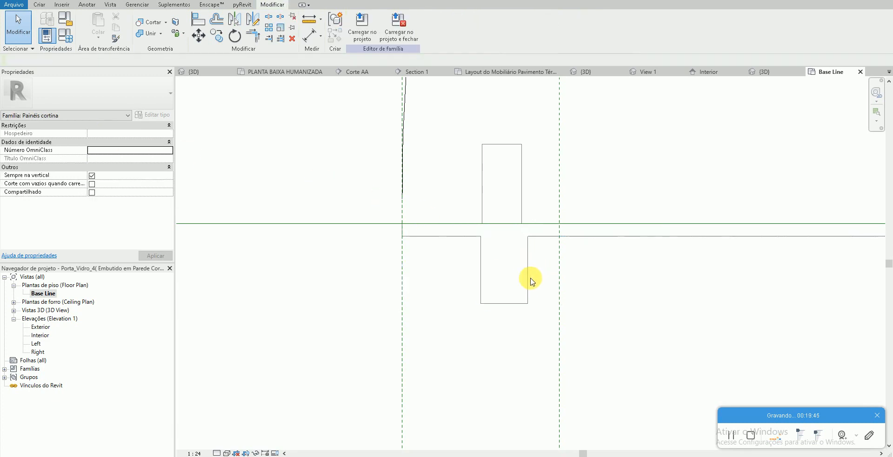
- Set the handle's extrusion start to 0.0000 and its extrusion end to 0.0200
{"action": "left_click", "coordinate": [527, 277]}
{"action": "left_click", "coordinate": [159, 142]}
{"action": "type", "text": "0.0200"}
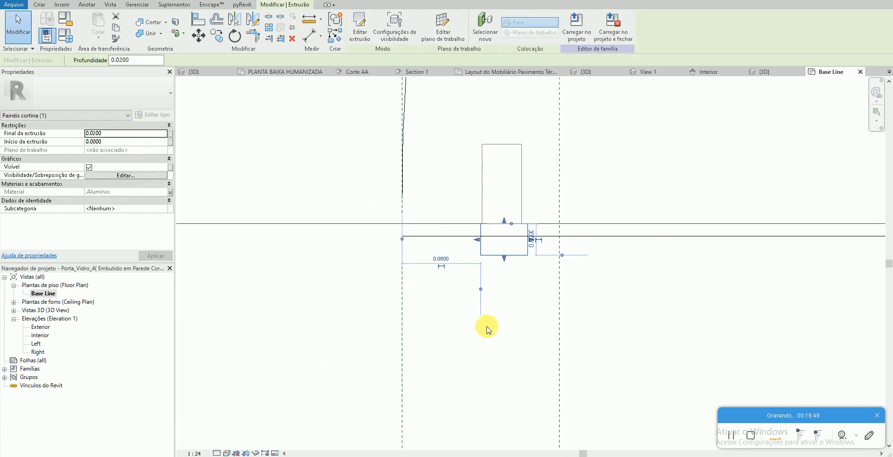
- Move the handle extrusion away from the glass, leaving a gap of 0.02 m to the panel's face
{"action": "scroll", "coordinate": [487, 238], "scroll_direction": "up", "scroll_amount": 1}
{"action": "key", "text": "m"}
{"action": "key", "text": "v"}
{"action": "left_click", "coordinate": [482, 223]}
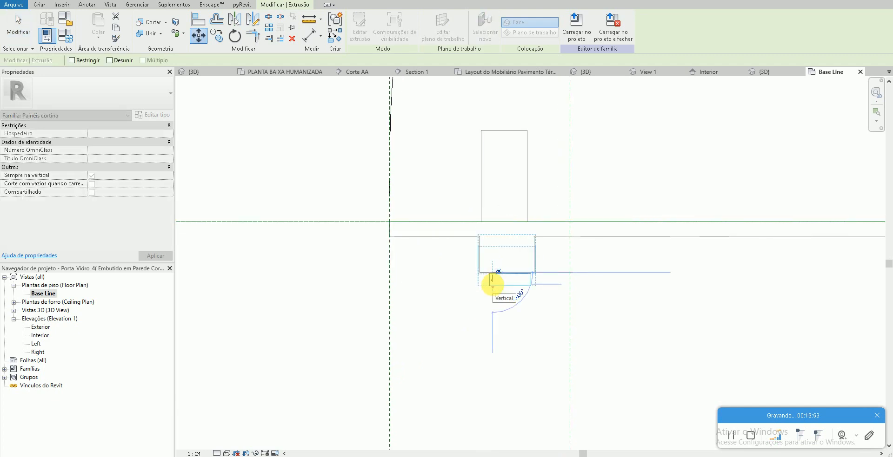
{"action": "key", "text": "Return"}
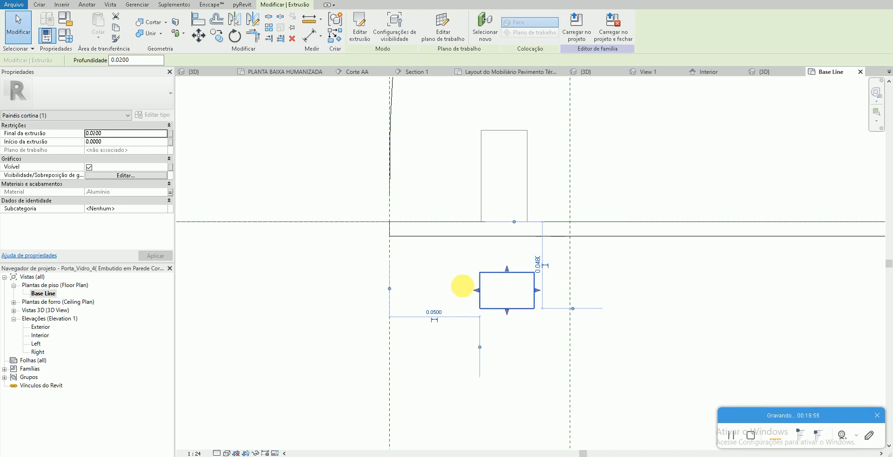
- Move the handle extrusion about 0.005 m back toward the glass and set its extrusion end to 0.0100
{"action": "key", "text": "m"}
{"action": "key", "text": "v"}
{"action": "left_click", "coordinate": [451, 289]}
{"action": "type", "text": ".02"}
{"action": "key", "text": "Return"}
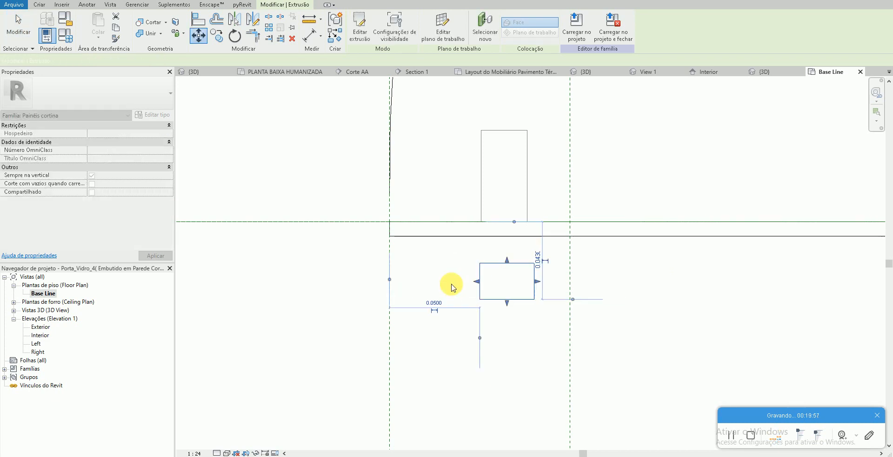
{"action": "left_click", "coordinate": [508, 269]}
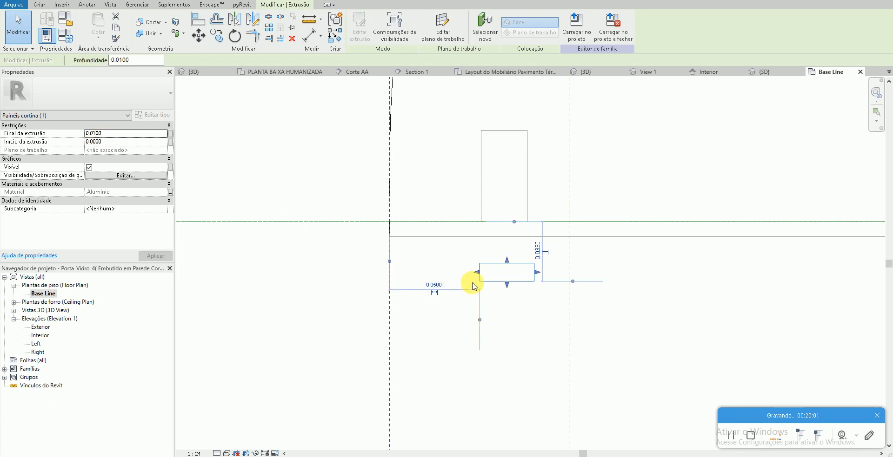
- Dimension the gap between the glass panel's face and the handle's inner face and lock it
{"action": "left_click", "coordinate": [499, 274]}
{"action": "key", "text": "d"}
{"action": "key", "text": "i"}
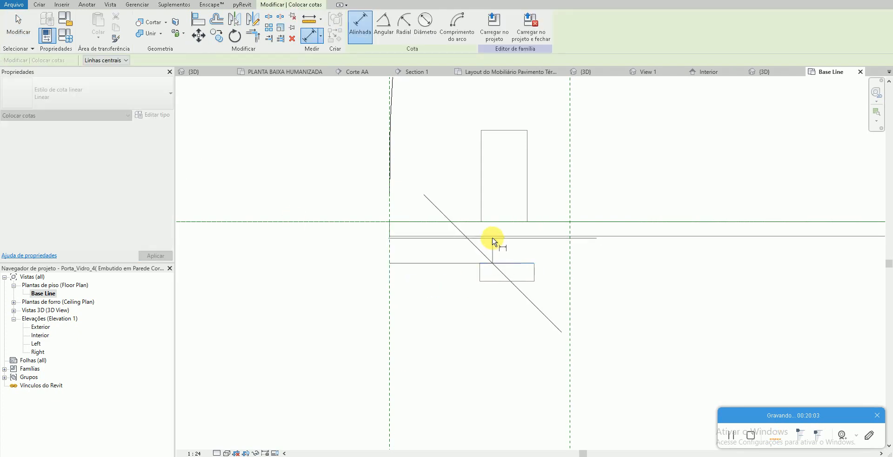
{"action": "left_click", "coordinate": [466, 237]}
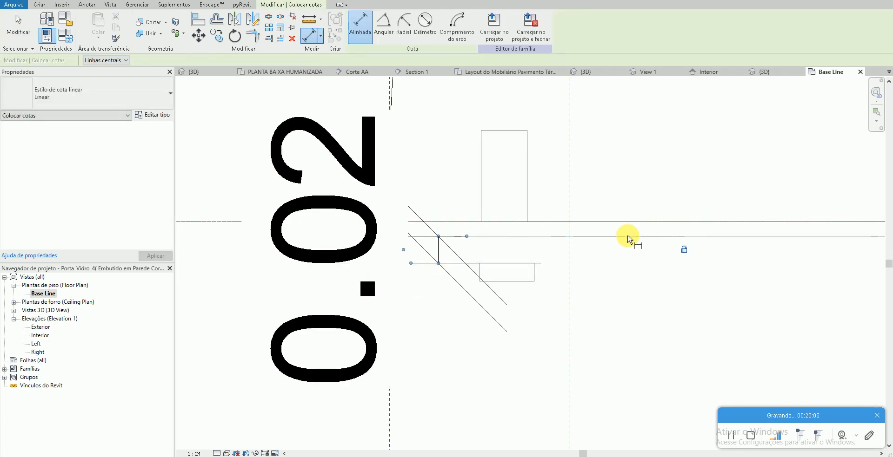
{"action": "key", "text": "Escape"}
{"action": "key", "text": "Escape"}
- Load the edited door family into the project, replacing the version already there
{"action": "left_click", "coordinate": [361, 26]}
{"action": "left_click", "coordinate": [433, 305]}
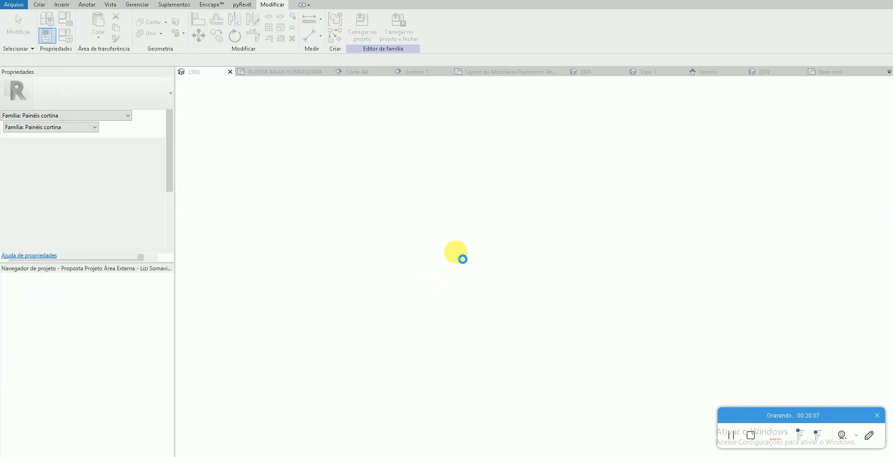
{"action": "left_click", "coordinate": [448, 225]}
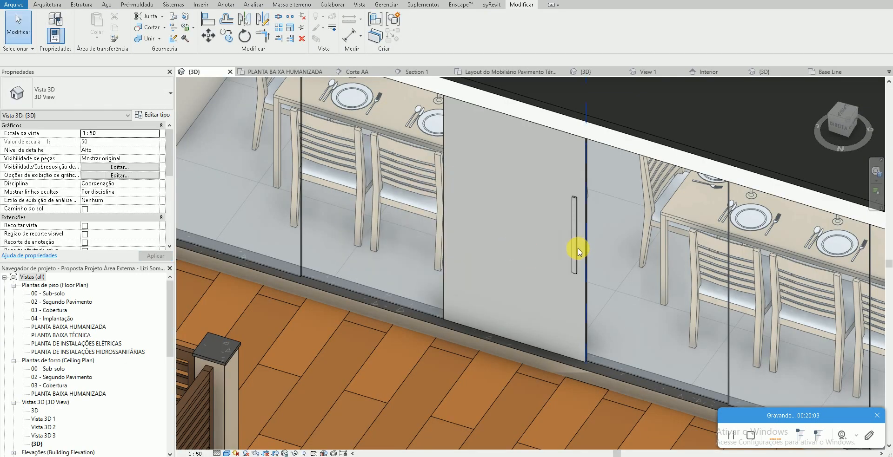
- Examine the handle on the glass door in the 3D view and open the door panel's family for editing
{"action": "scroll", "coordinate": [572, 245], "scroll_direction": "up", "scroll_amount": 3}
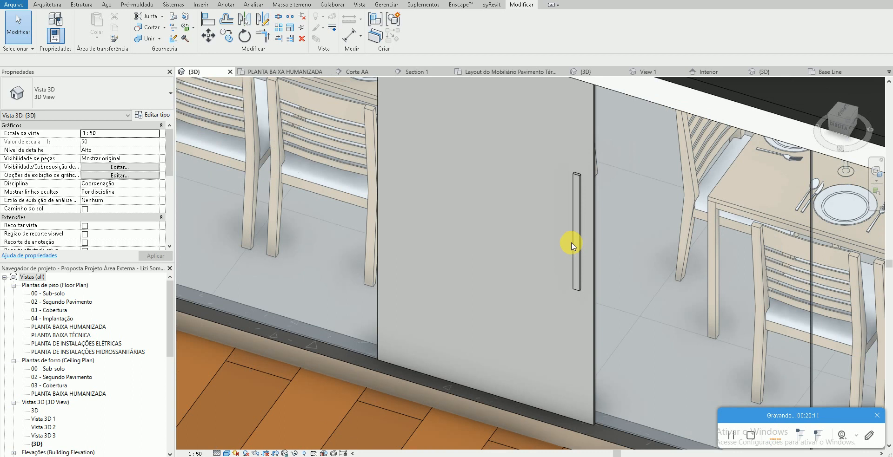
{"action": "scroll", "coordinate": [575, 247], "scroll_direction": "down", "scroll_amount": 1}
{"action": "scroll", "coordinate": [350, 325], "scroll_direction": "up", "scroll_amount": 3}
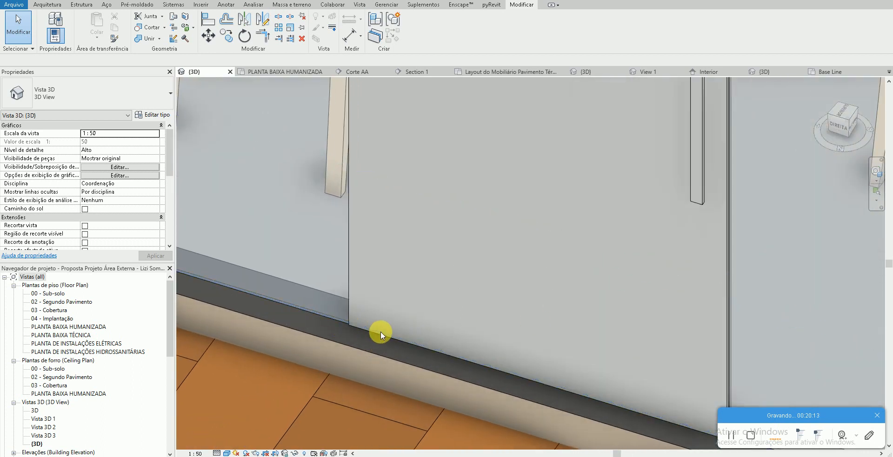
{"action": "scroll", "coordinate": [370, 333], "scroll_direction": "down", "scroll_amount": 4}
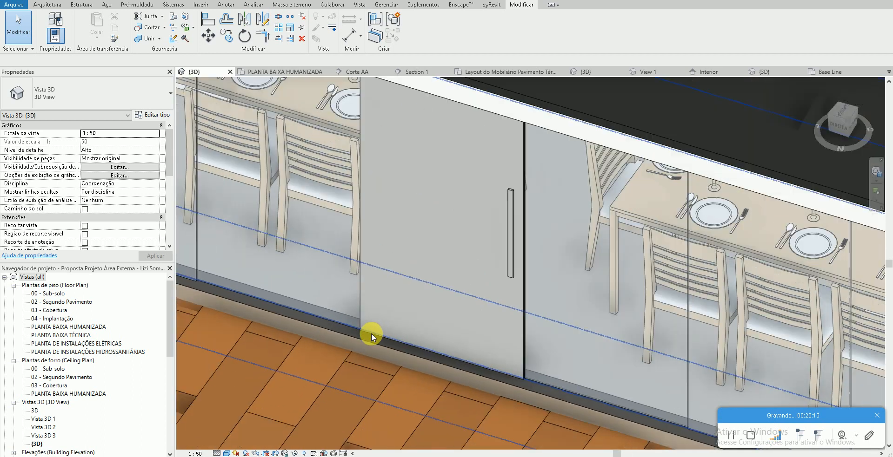
{"action": "middle_click_drag", "start_coordinate": [370, 334], "coordinate": [428, 308], "text": "shift"}
{"action": "scroll", "coordinate": [502, 328], "scroll_direction": "up", "scroll_amount": 4}
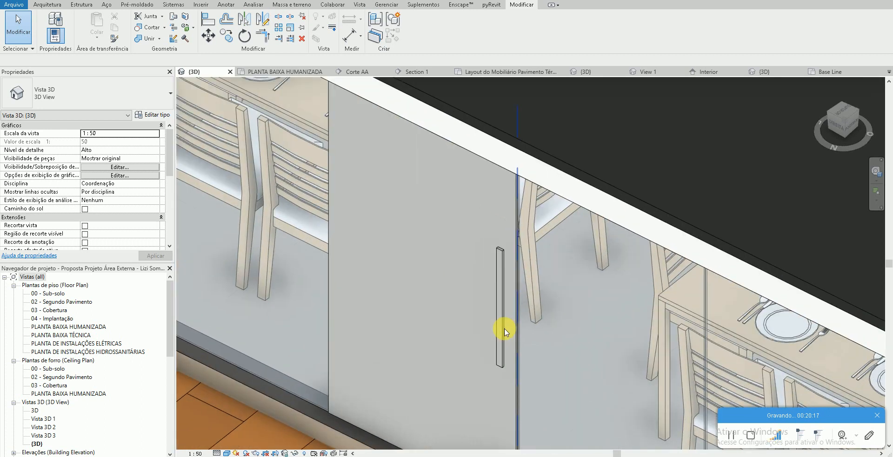
{"action": "left_click", "coordinate": [501, 329]}
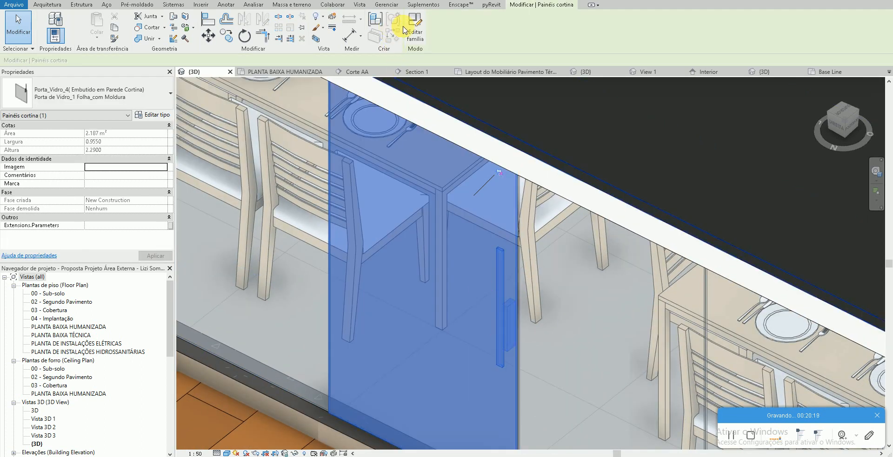
{"action": "left_click", "coordinate": [415, 23]}
{"action": "left_click", "coordinate": [526, 196]}
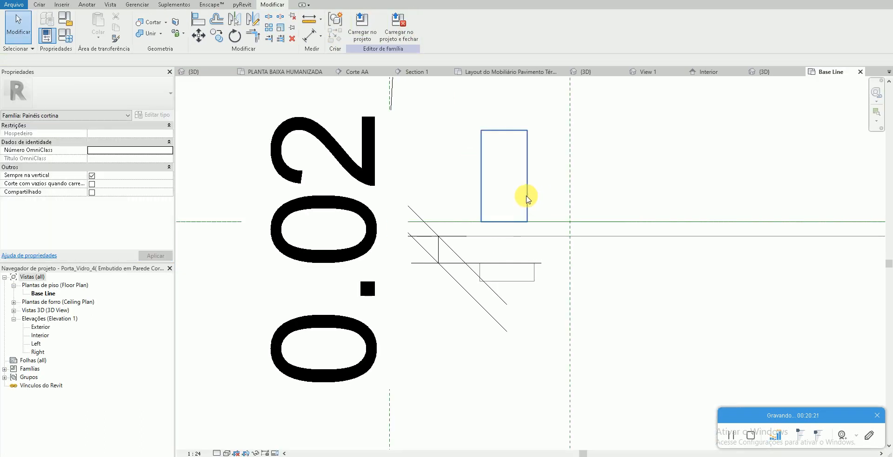
{"action": "left_click", "coordinate": [523, 196]}
- Copy the handle extrusion in the Base Line plan into the gap between the handle and the glass panel's face
{"action": "double_click", "coordinate": [36, 344]}
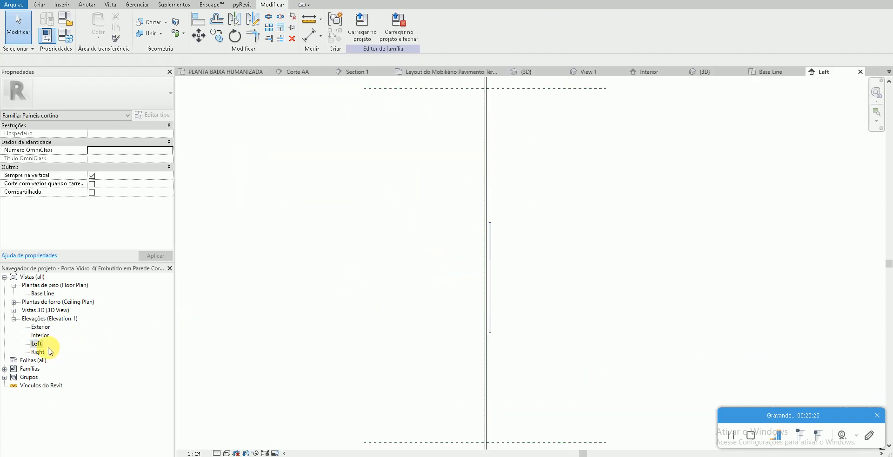
{"action": "left_click", "coordinate": [41, 335]}
{"action": "double_click", "coordinate": [41, 335]}
{"action": "left_click", "coordinate": [39, 4]}
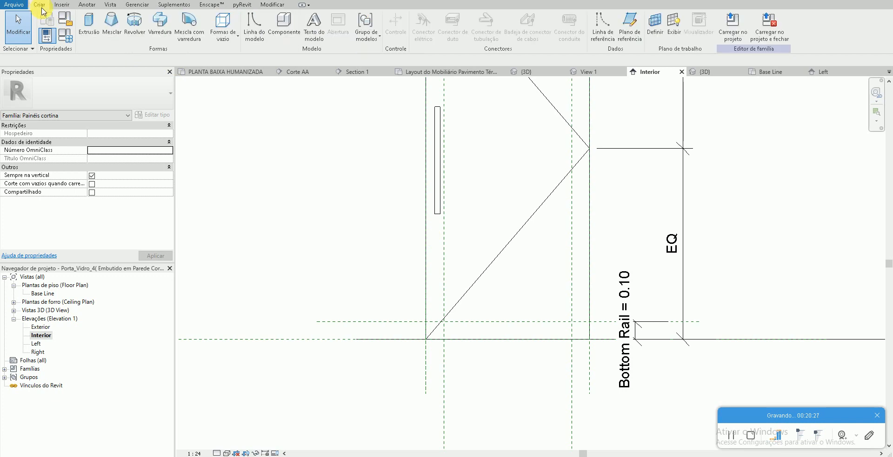
{"action": "double_click", "coordinate": [49, 294]}
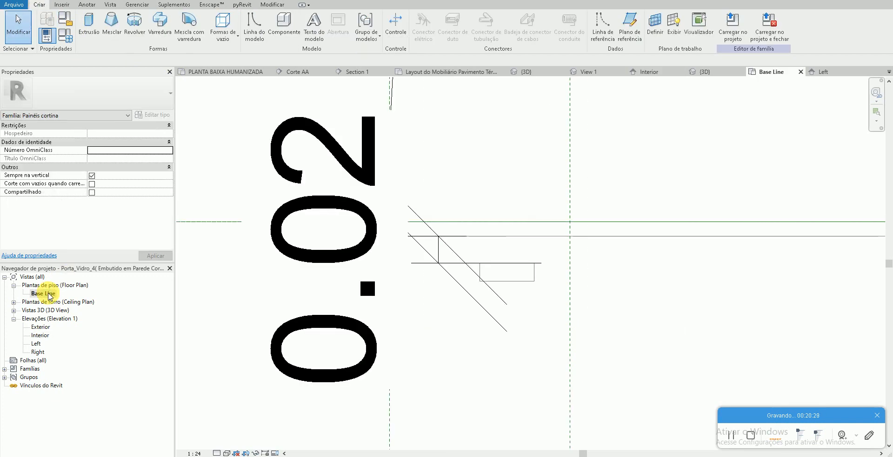
{"action": "left_click", "coordinate": [518, 281]}
{"action": "scroll", "coordinate": [523, 279], "scroll_direction": "up", "scroll_amount": 3}
{"action": "key", "text": "c"}
{"action": "key", "text": "o"}
{"action": "left_click", "coordinate": [543, 283]}
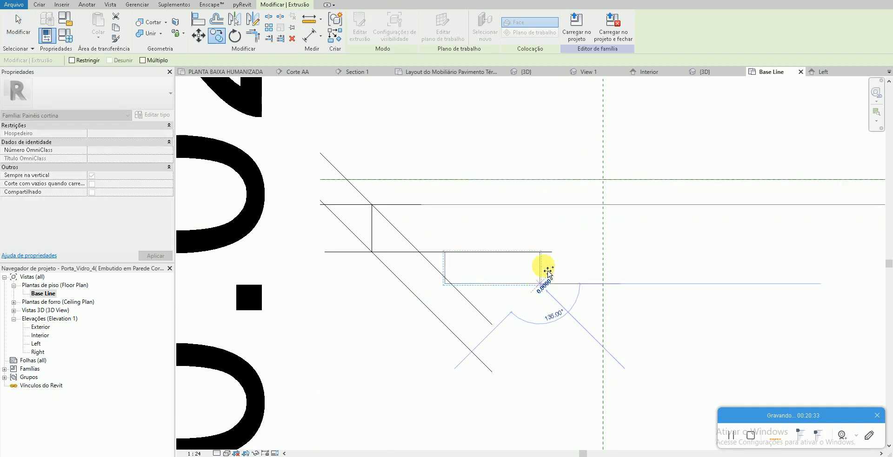
{"action": "left_click", "coordinate": [523, 247]}
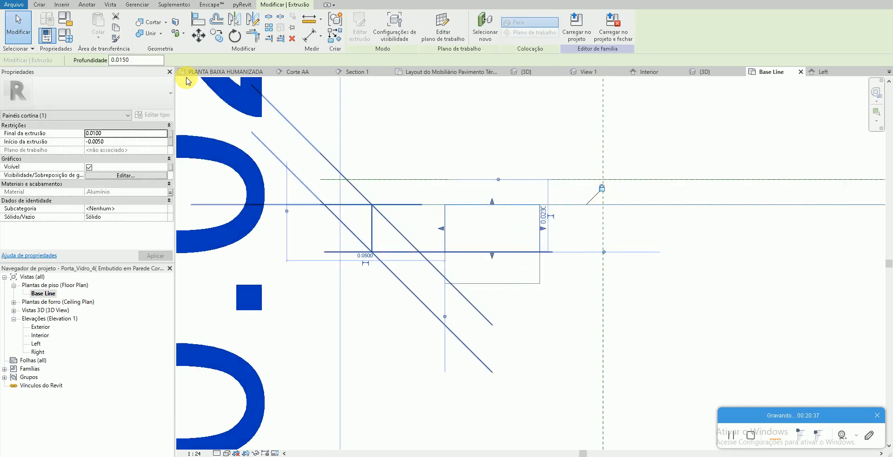
- Edit the sketch of the copied extrusion and show it in the Interior elevation
{"action": "key", "text": "Escape"}
{"action": "key", "text": "ctrl+Tab"}
{"action": "left_click", "coordinate": [477, 200]}
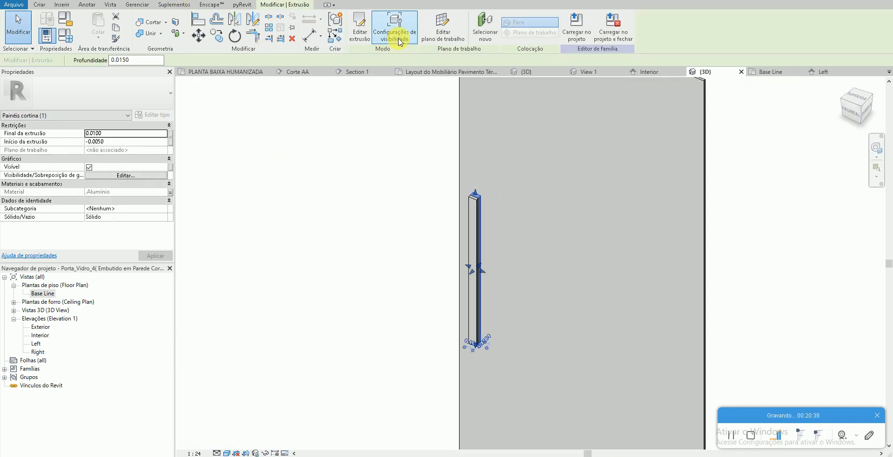
{"action": "left_click", "coordinate": [361, 29]}
{"action": "double_click", "coordinate": [36, 344]}
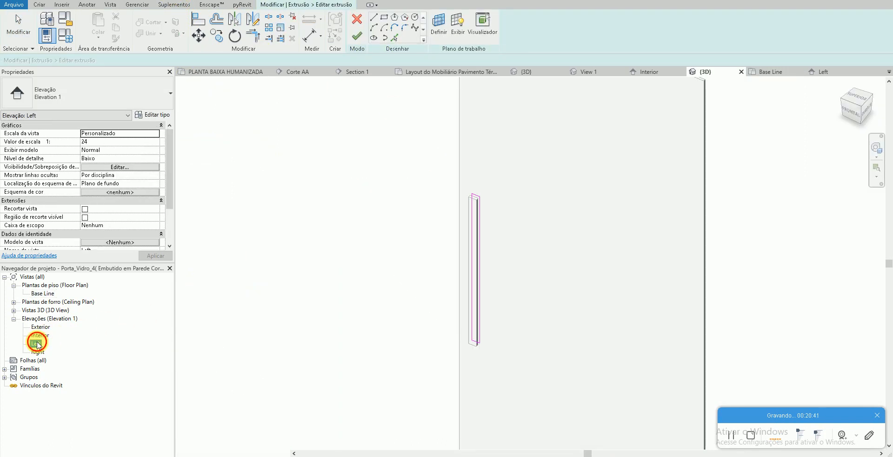
{"action": "double_click", "coordinate": [40, 336]}
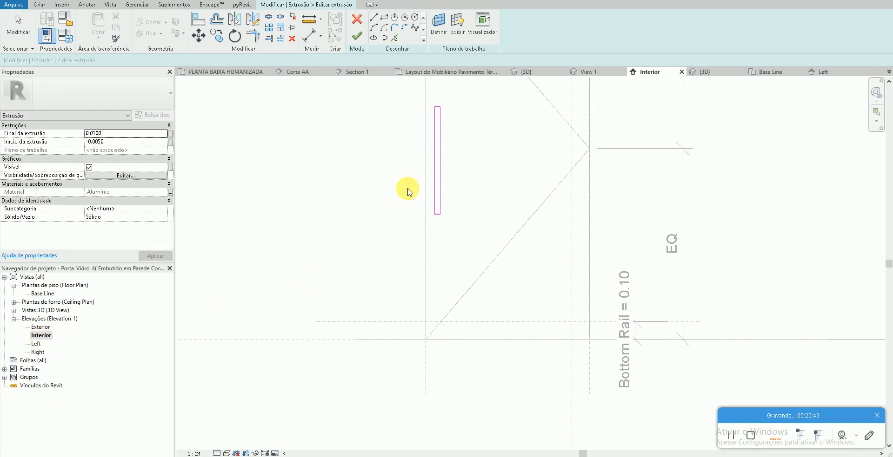
- Move the upper edge of the copied extrusion's sketch down 0.1 m
{"action": "left_click_drag", "start_coordinate": [409, 95], "coordinate": [451, 120]}
{"action": "key", "text": "m"}
{"action": "key", "text": "v"}
{"action": "left_click", "coordinate": [477, 142]}
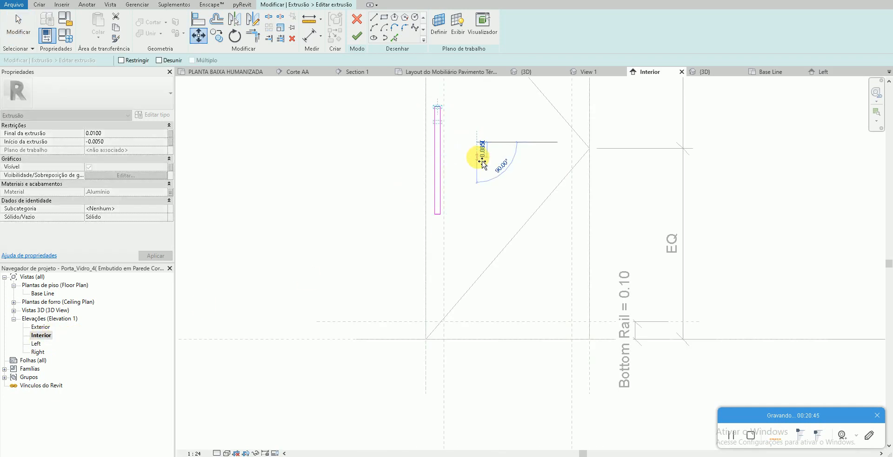
{"action": "type", "text": ".01"}
{"action": "key", "text": "Return"}
{"action": "key", "text": "Escape"}
- Try to move the lower edge of the sketch up 0.03 m
{"action": "left_click_drag", "start_coordinate": [401, 193], "coordinate": [467, 246]}
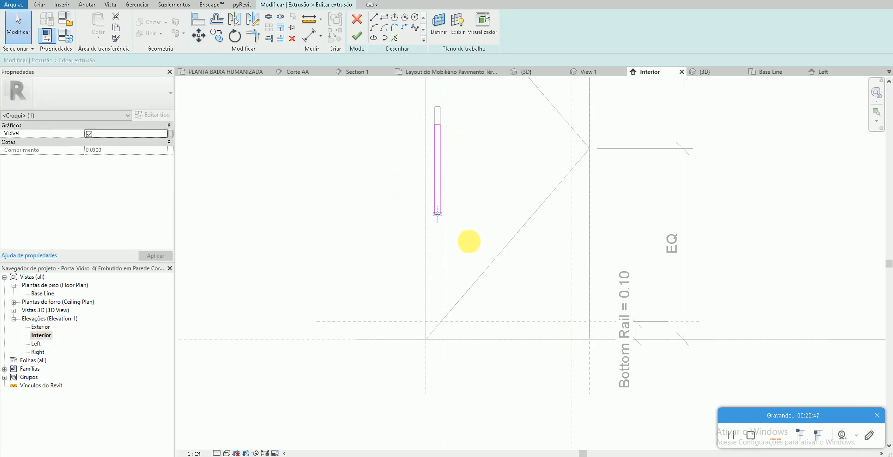
{"action": "key", "text": "m"}
{"action": "key", "text": "v"}
{"action": "left_click", "coordinate": [470, 235]}
{"action": "type", "text": "."}
{"action": "key", "text": "Escape"}
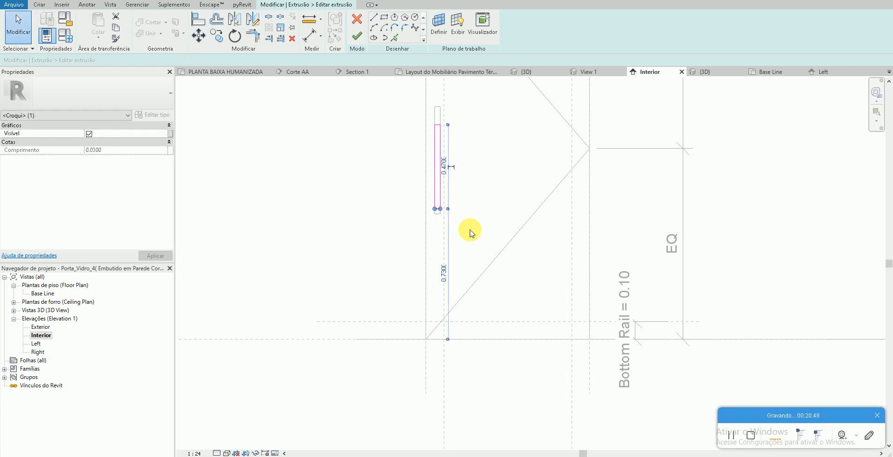
- Set the distance between the sketch's lower and upper edges to 0.03 m, leaving a small square near the handle's upper end
{"action": "left_click_drag", "start_coordinate": [402, 191], "coordinate": [455, 233]}
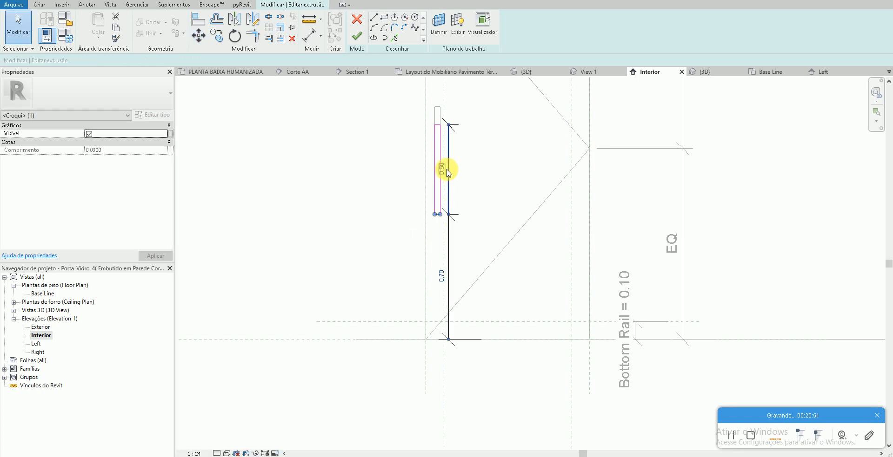
{"action": "left_click", "coordinate": [447, 173]}
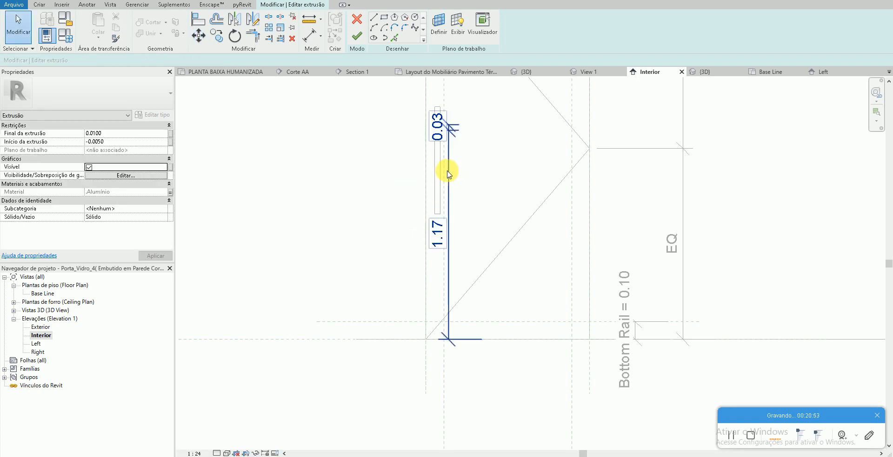
{"action": "left_click", "coordinate": [474, 233]}
- Dimension the height from the door's base line to the lower edge of the square
{"action": "scroll", "coordinate": [440, 142], "scroll_direction": "up", "scroll_amount": 2}
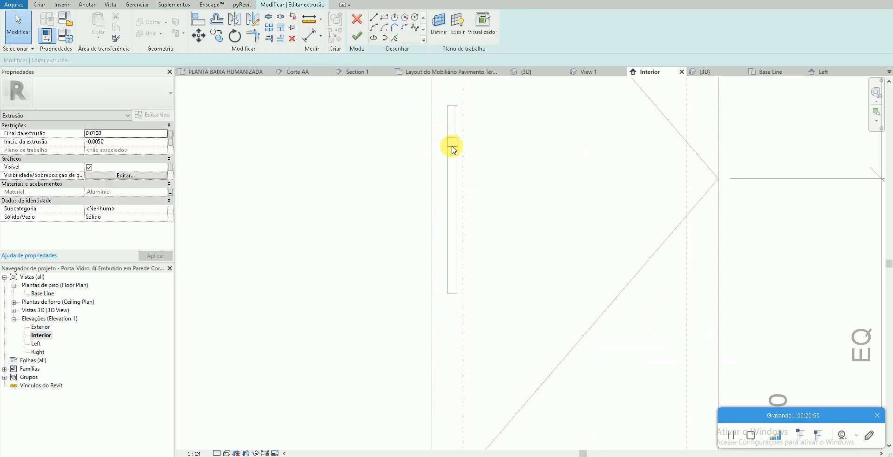
{"action": "scroll", "coordinate": [453, 149], "scroll_direction": "down", "scroll_amount": 2}
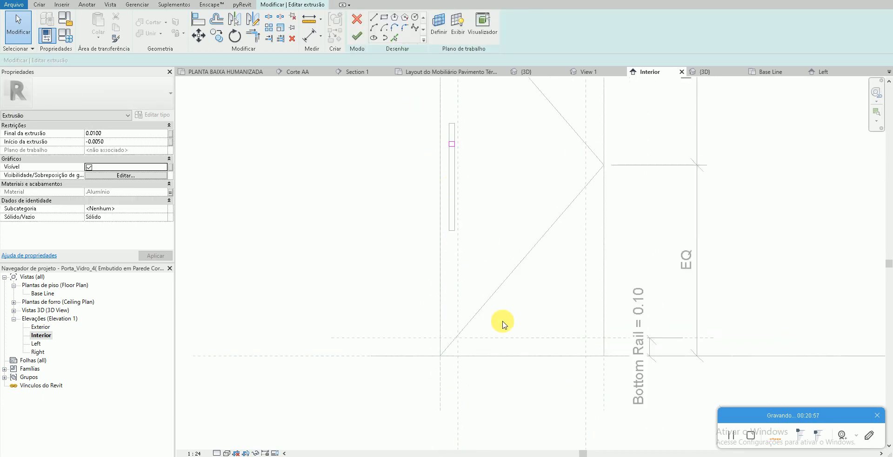
{"action": "key", "text": "d"}
{"action": "key", "text": "i"}
{"action": "left_click", "coordinate": [503, 356]}
{"action": "left_click", "coordinate": [451, 148]}
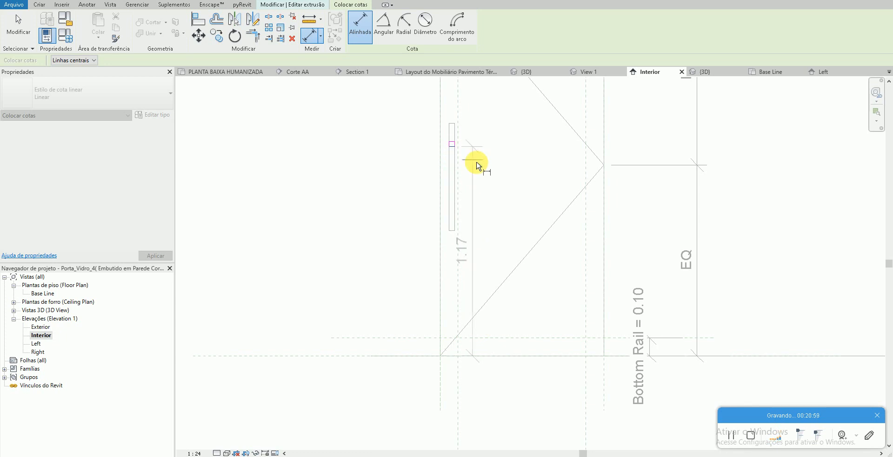
{"action": "left_click", "coordinate": [484, 173]}
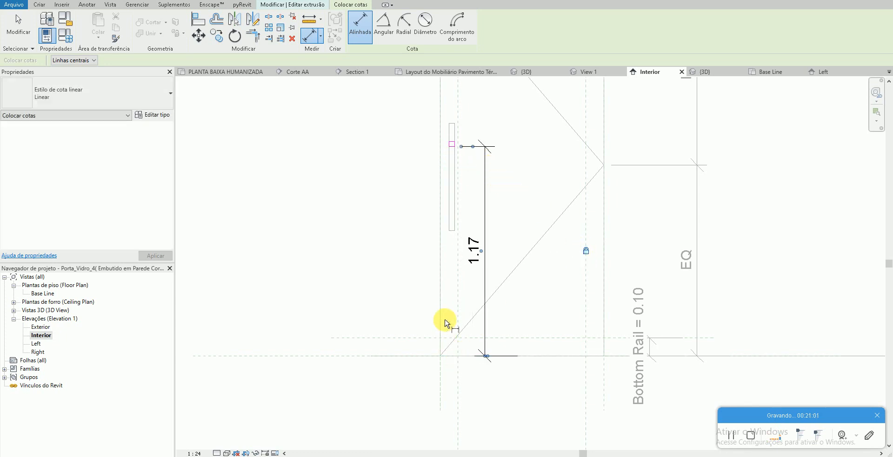
- Dimension the horizontal gap between the panel's side edge and the near side of the square
{"action": "scroll", "coordinate": [455, 163], "scroll_direction": "up", "scroll_amount": 2}
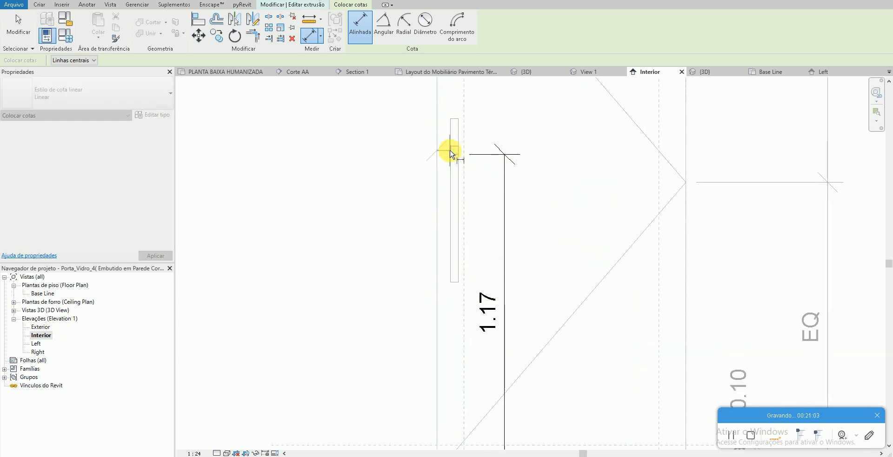
{"action": "left_click", "coordinate": [451, 154]}
{"action": "left_click", "coordinate": [437, 152]}
{"action": "left_click", "coordinate": [379, 135]}
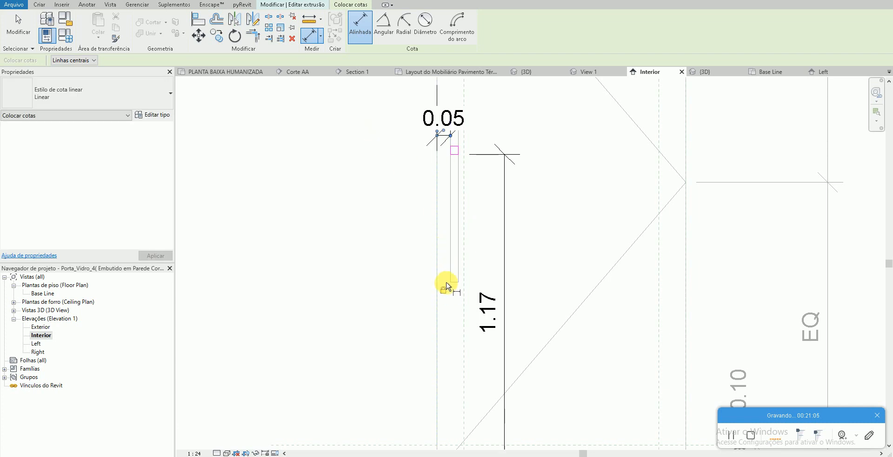
{"action": "key", "text": "Escape"}
{"action": "key", "text": "Escape"}
- Mirror a copy of the square about a horizontal axis through the handle's middle and finish the extrusion sketch
{"action": "left_click", "coordinate": [454, 156]}
{"action": "scroll", "coordinate": [454, 157], "scroll_direction": "down", "scroll_amount": 2}
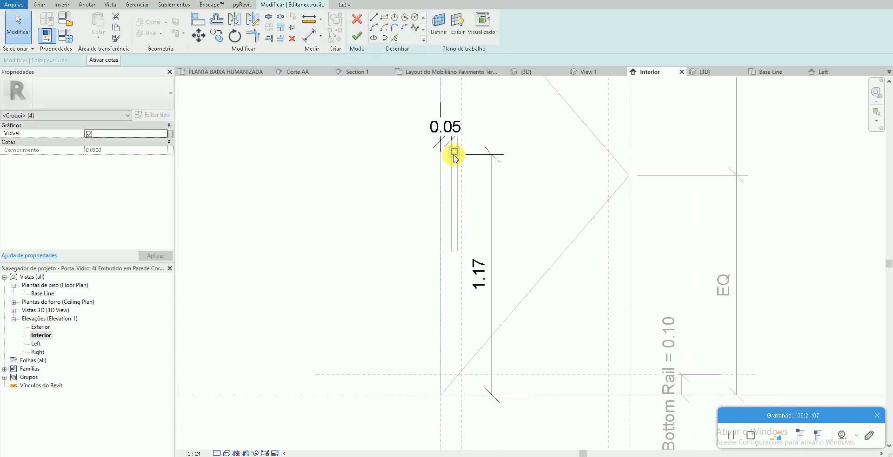
{"action": "key", "text": "d"}
{"action": "key", "text": "m"}
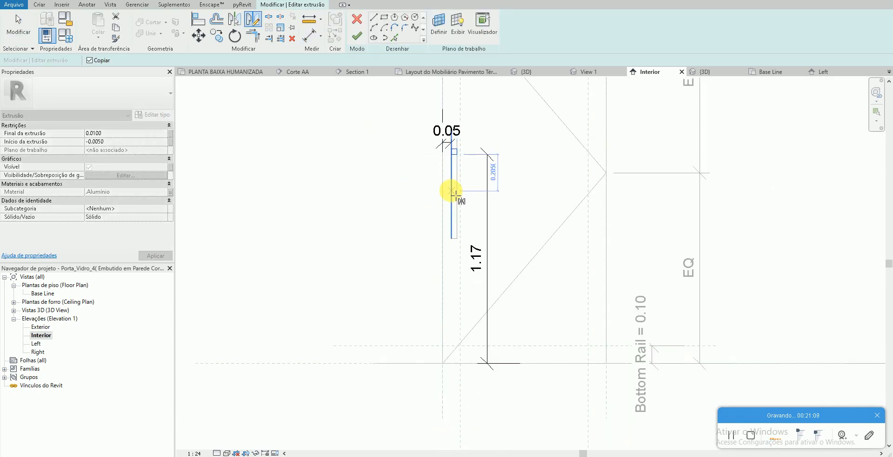
{"action": "key", "text": "Escape"}
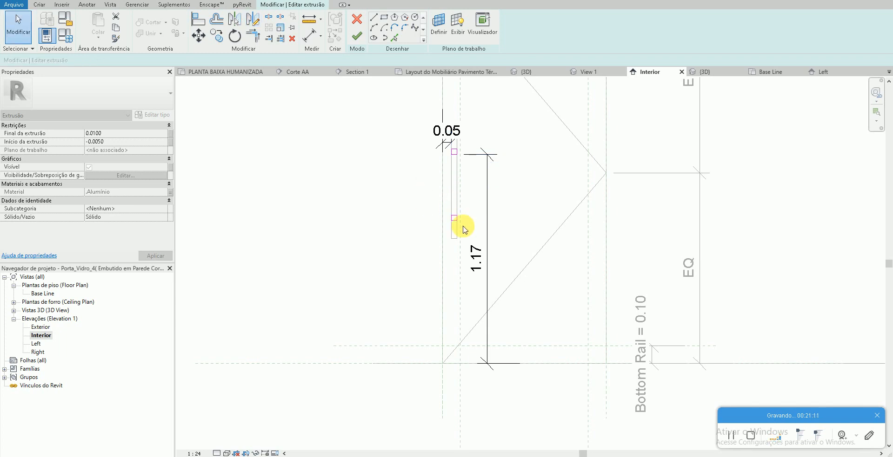
{"action": "left_click", "coordinate": [357, 36]}
{"action": "left_click", "coordinate": [418, 196]}
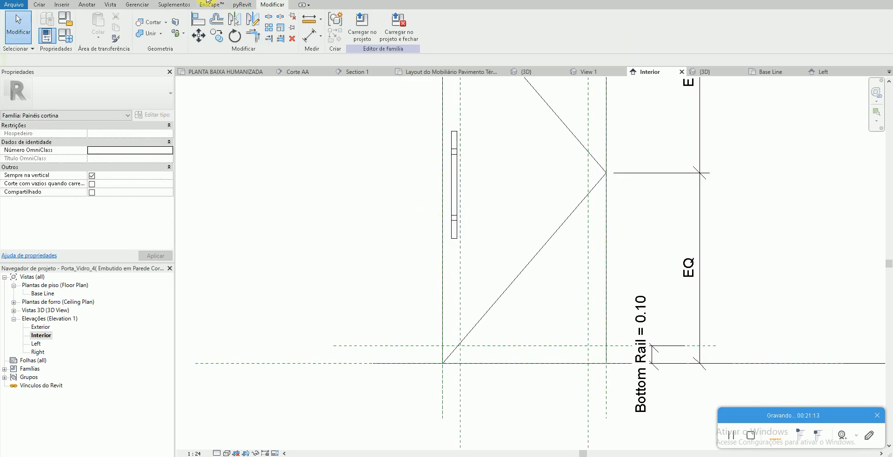
- Try to load the edited door family into the project, replacing the existing version and its parameter values
{"action": "key", "text": "ctrl+Tab"}
{"action": "left_click", "coordinate": [362, 28]}
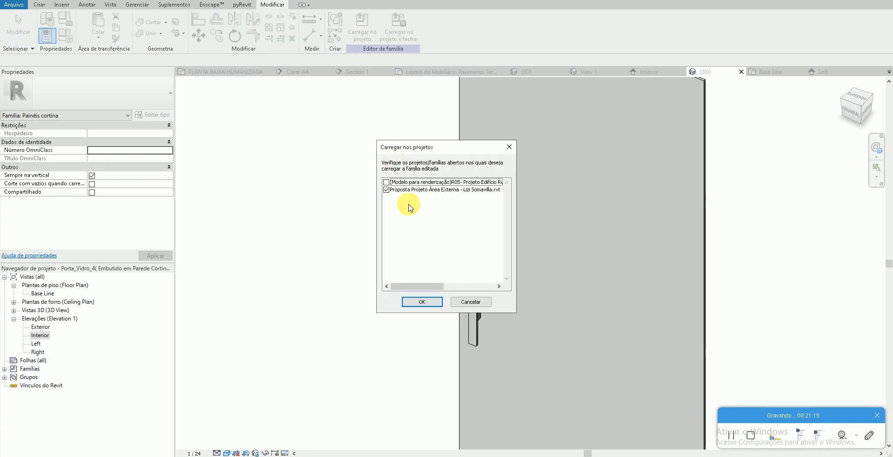
{"action": "left_click", "coordinate": [432, 298]}
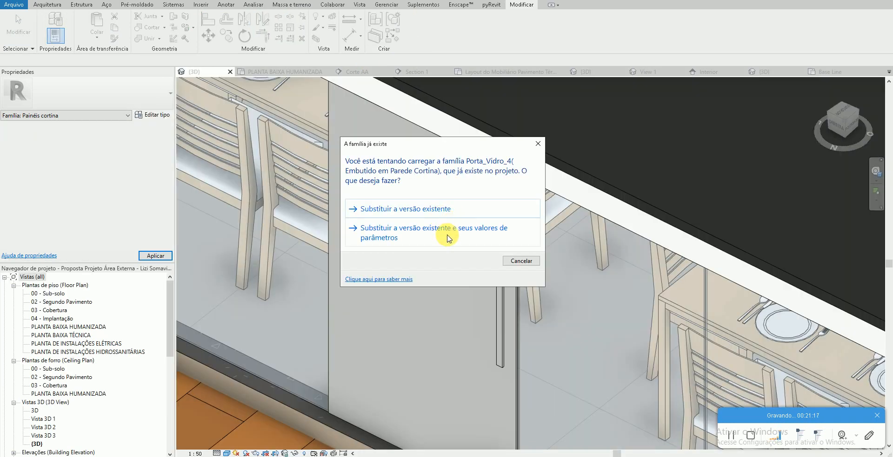
{"action": "left_click", "coordinate": [449, 236]}
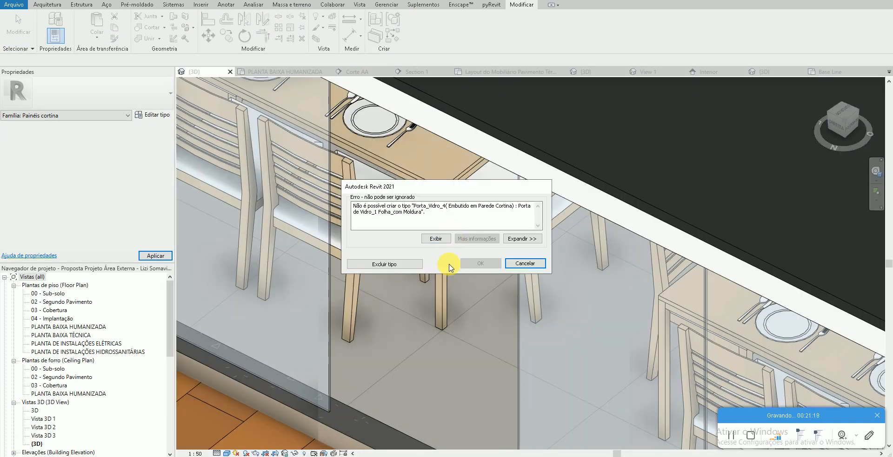
{"action": "key", "text": "Return"}
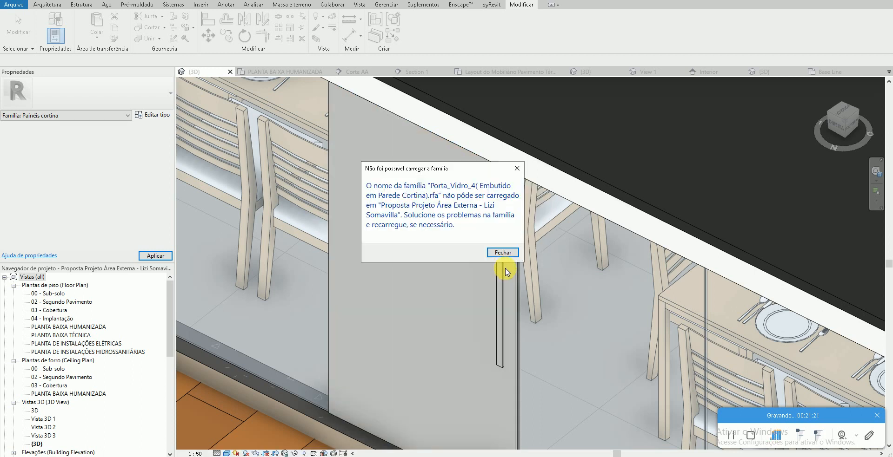
{"action": "left_click", "coordinate": [504, 254]}
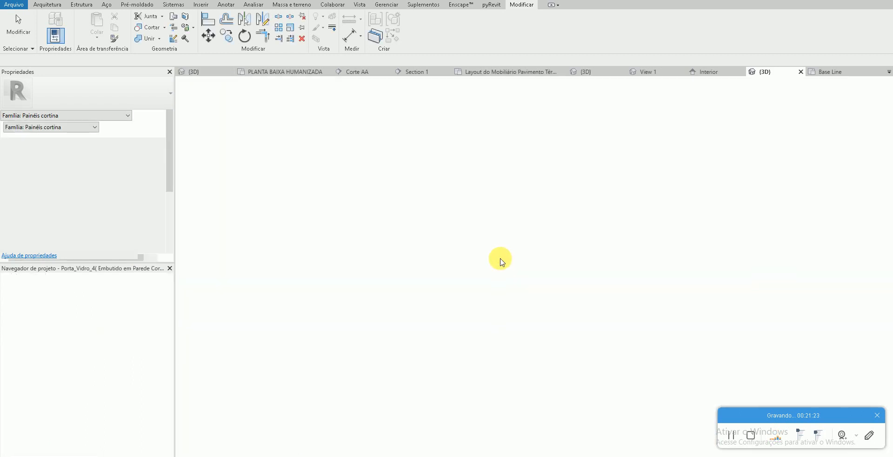
- Try again to load the door family into the project, replacing the existing version and its parameter values
{"action": "left_click", "coordinate": [487, 224]}
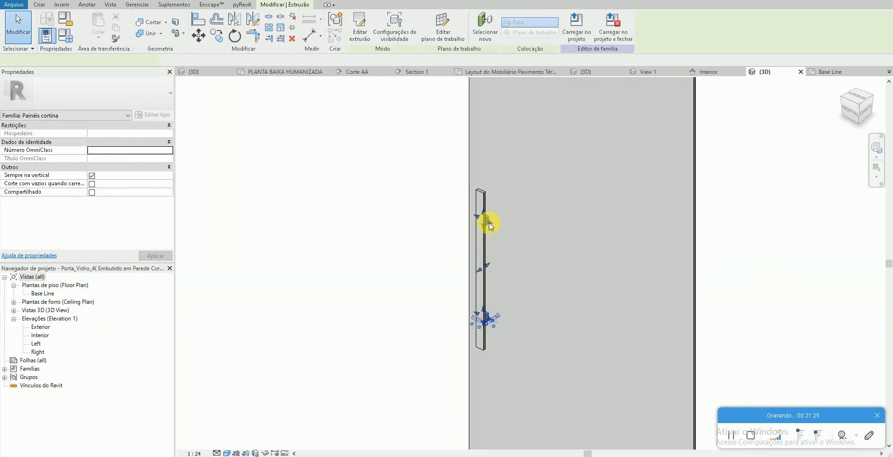
{"action": "key", "text": "Escape"}
{"action": "left_click", "coordinate": [363, 27]}
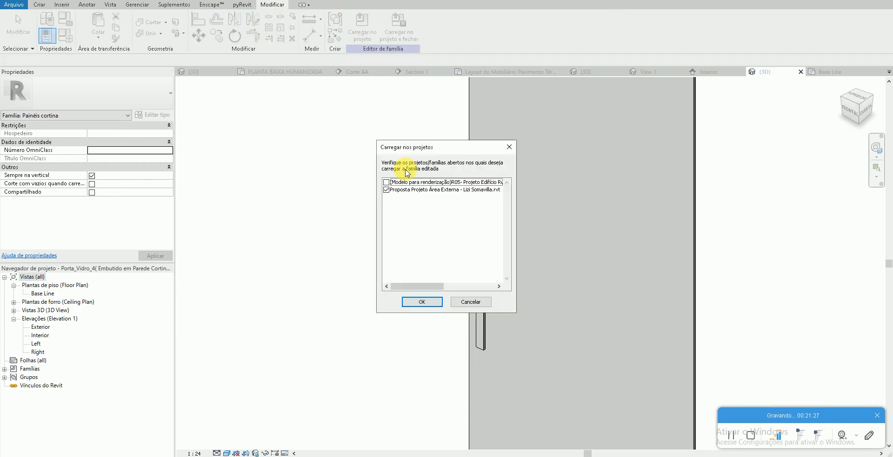
{"action": "left_click", "coordinate": [423, 302]}
{"action": "left_click", "coordinate": [437, 234]}
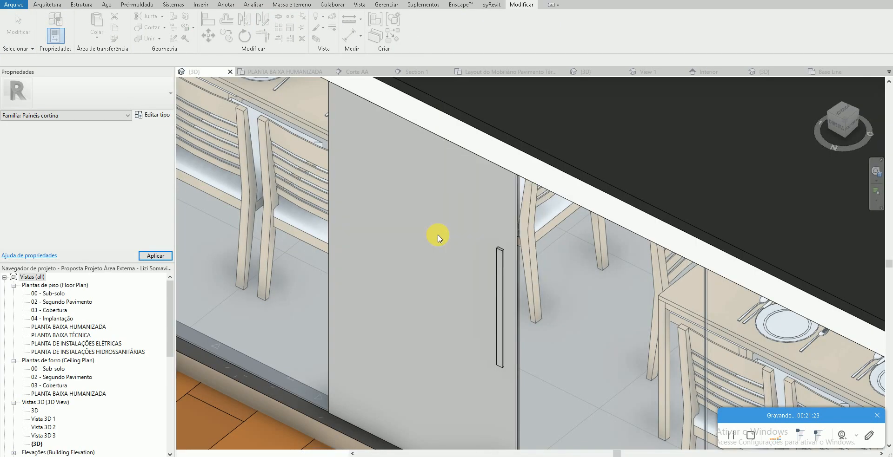
{"action": "left_click", "coordinate": [437, 237]}
{"action": "key", "text": "Return"}
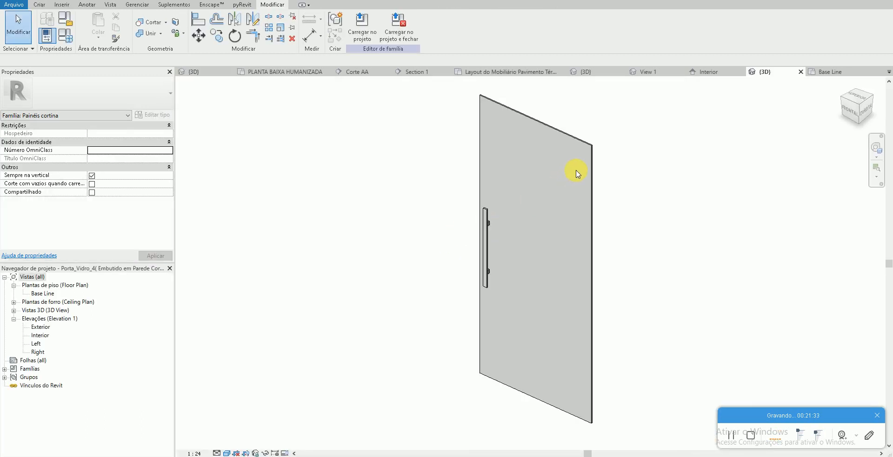
- Associate the door leaf extrusion's material with the Forra family parameter
{"action": "left_click", "coordinate": [588, 164]}
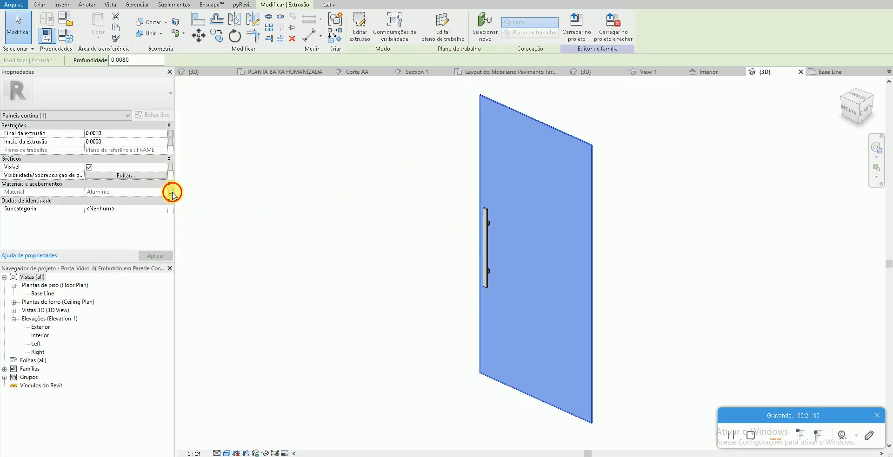
{"action": "left_click", "coordinate": [170, 192]}
{"action": "left_click", "coordinate": [395, 204]}
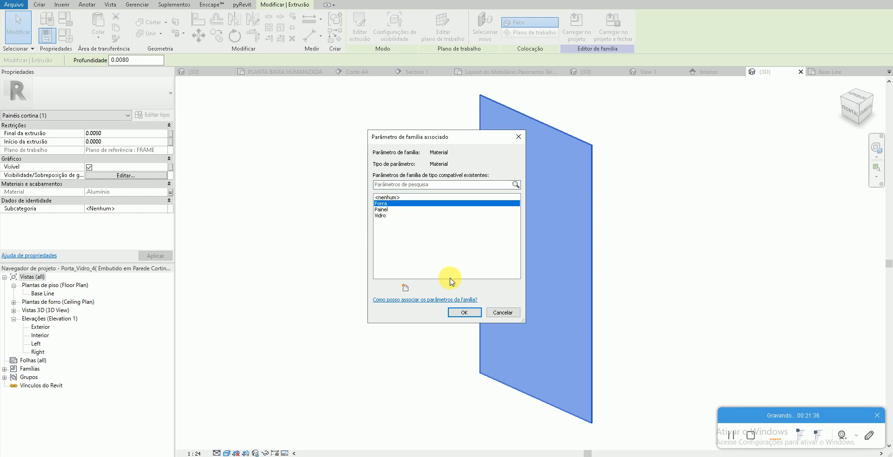
{"action": "left_click", "coordinate": [463, 313]}
- Select the handle and its supports and associate their material with the Forra family parameter
{"action": "left_click", "coordinate": [488, 261]}
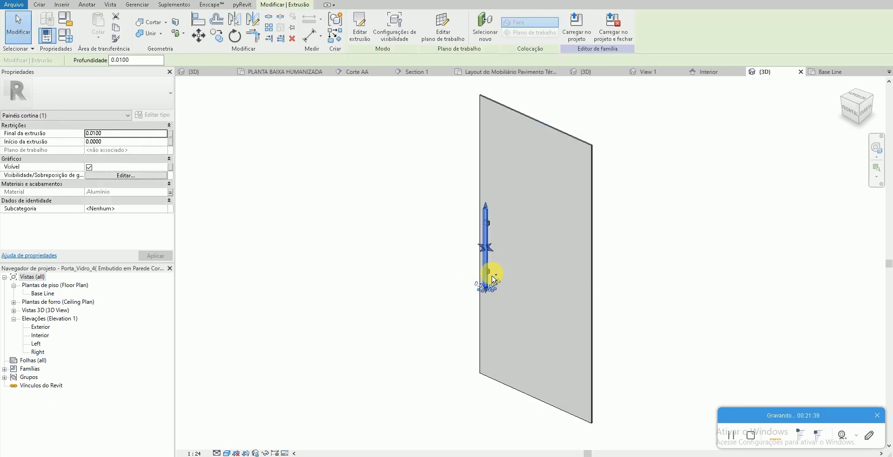
{"action": "left_click", "coordinate": [170, 192]}
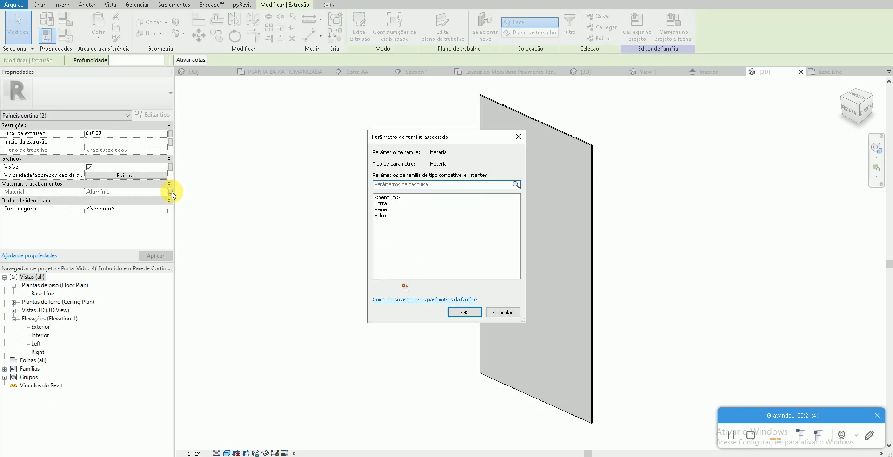
{"action": "left_click", "coordinate": [383, 214]}
{"action": "left_click", "coordinate": [390, 204]}
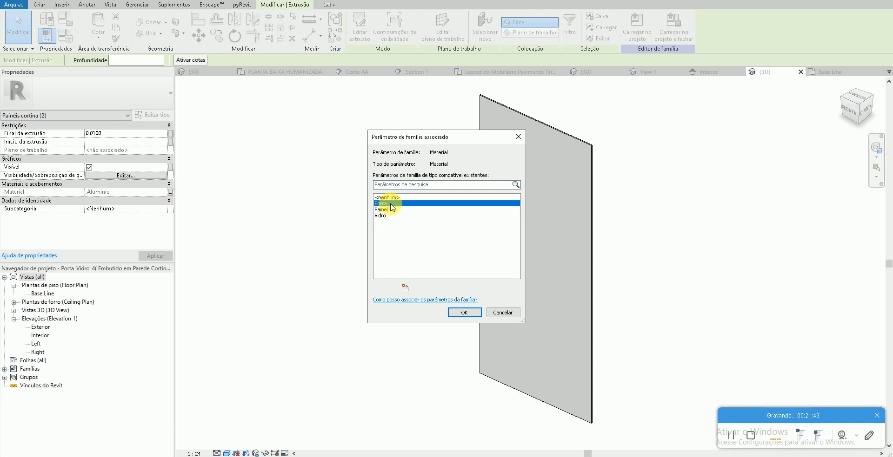
{"action": "left_click", "coordinate": [465, 313]}
- Associate the door leaf extrusion's material with the Painel family parameter
{"action": "left_click", "coordinate": [480, 194]}
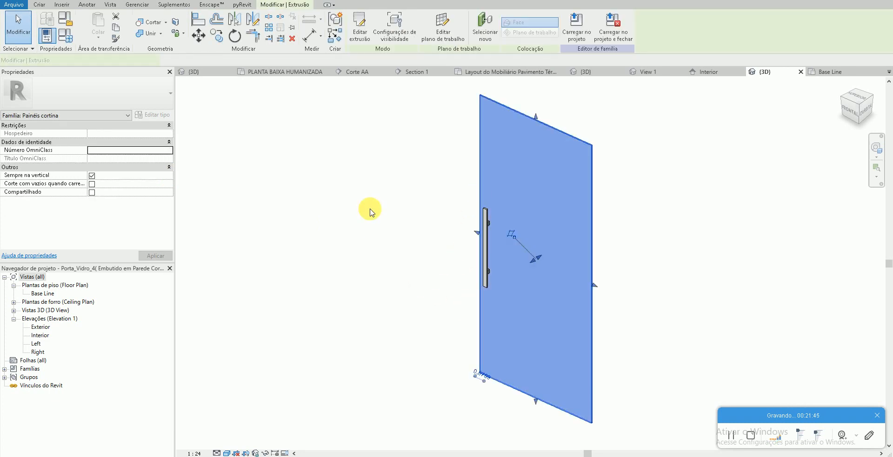
{"action": "left_click", "coordinate": [170, 192]}
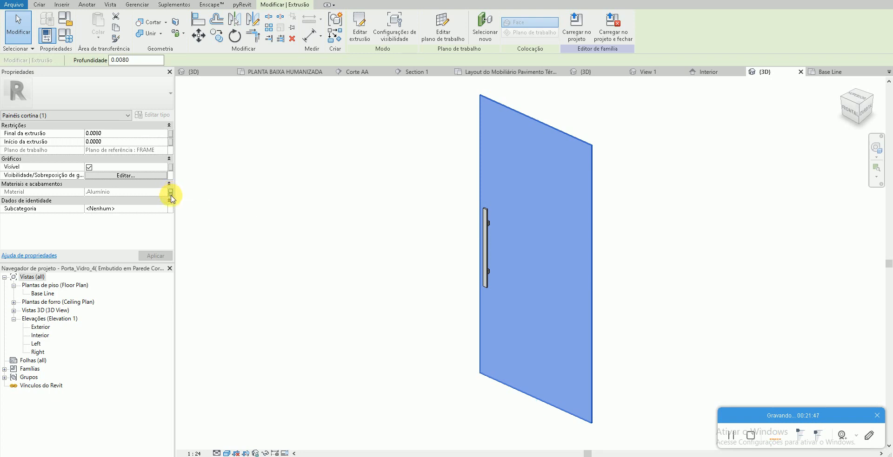
{"action": "left_click", "coordinate": [380, 216]}
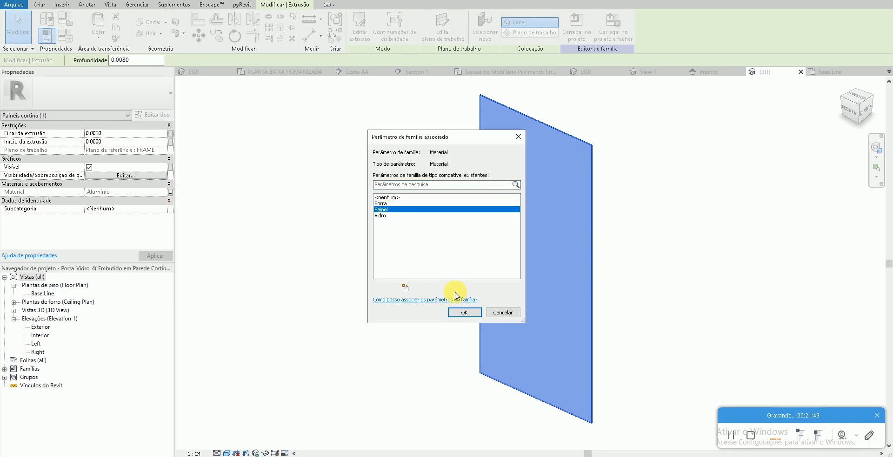
{"action": "left_click", "coordinate": [464, 313]}
{"action": "left_click", "coordinate": [466, 312]}
- Try to load the family with its revised materials into the project, overwriting parameter values, and dismiss the failed load's dialogs
{"action": "left_click", "coordinate": [362, 27]}
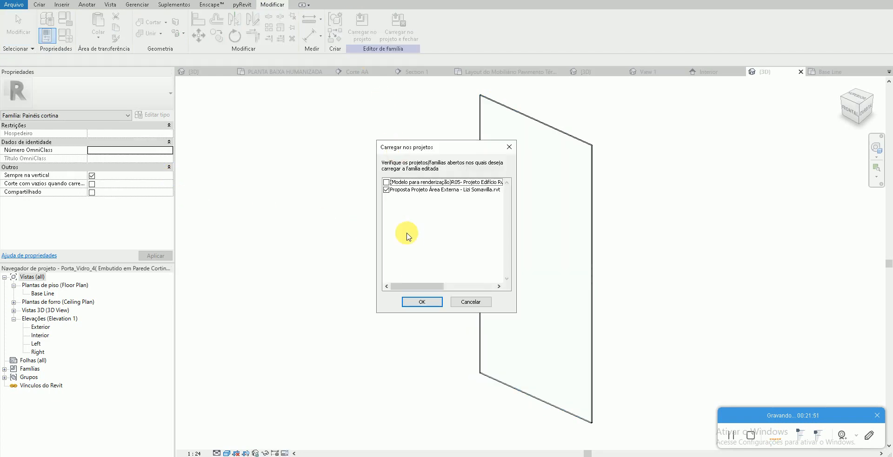
{"action": "left_click", "coordinate": [418, 303]}
{"action": "left_click", "coordinate": [431, 242]}
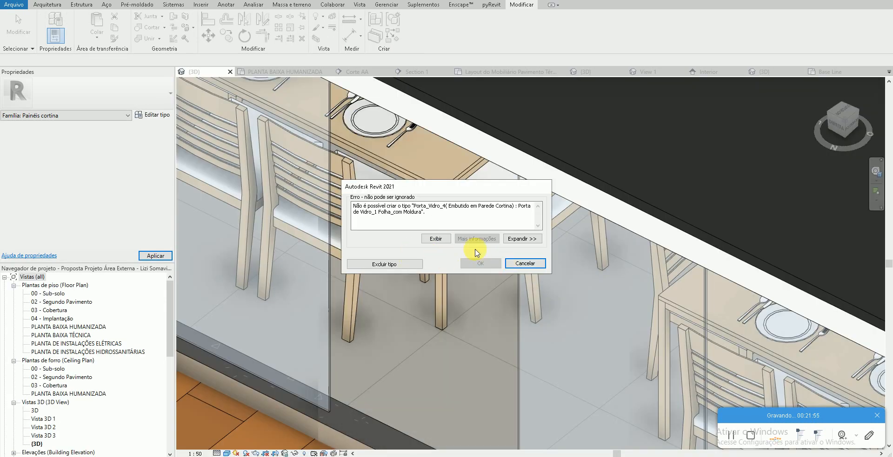
{"action": "left_click", "coordinate": [436, 239]}
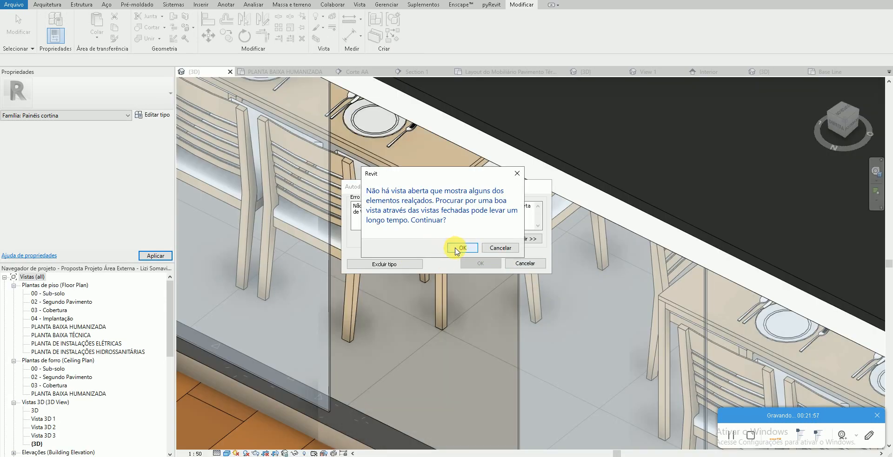
{"action": "left_click", "coordinate": [458, 249]}
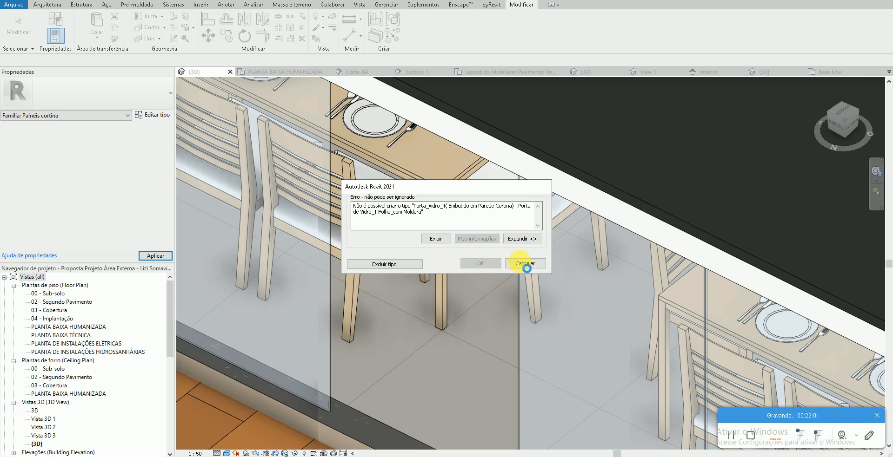
{"action": "left_click", "coordinate": [502, 234]}
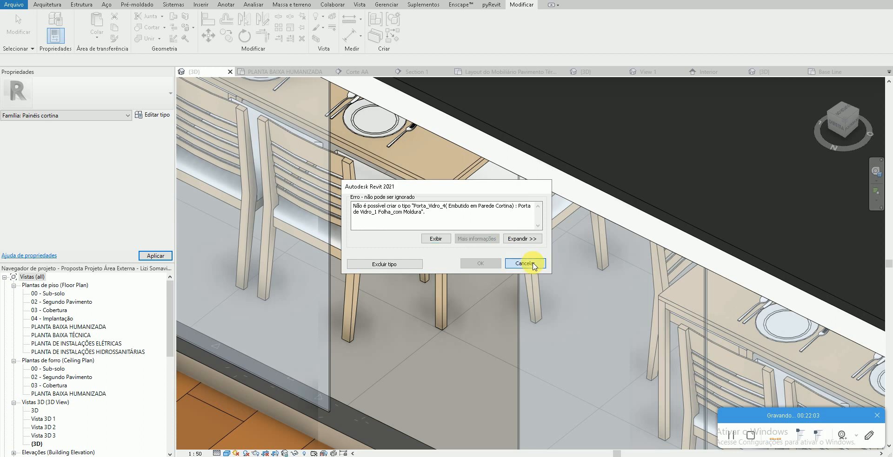
{"action": "left_click", "coordinate": [523, 263]}
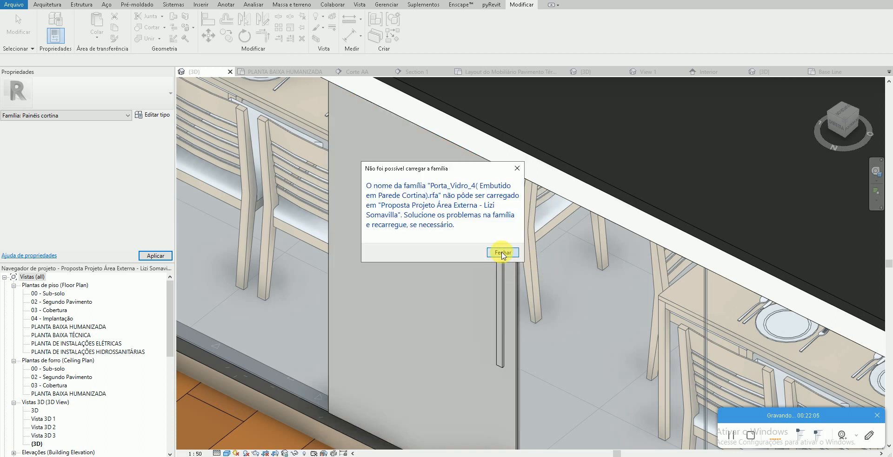
{"action": "left_click", "coordinate": [502, 253]}
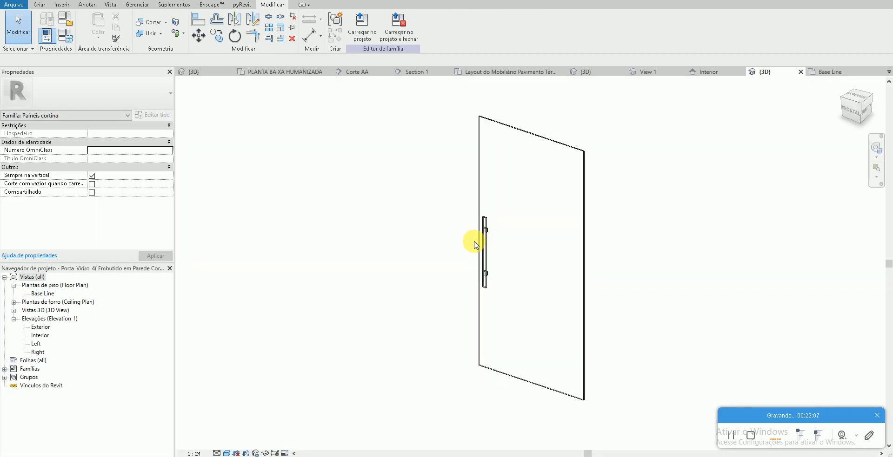
- Reassign the door handle's material to a different family material parameter
{"action": "left_click", "coordinate": [227, 453]}
{"action": "left_click", "coordinate": [233, 442]}
{"action": "scroll", "coordinate": [474, 288], "scroll_direction": "up", "scroll_amount": 2}
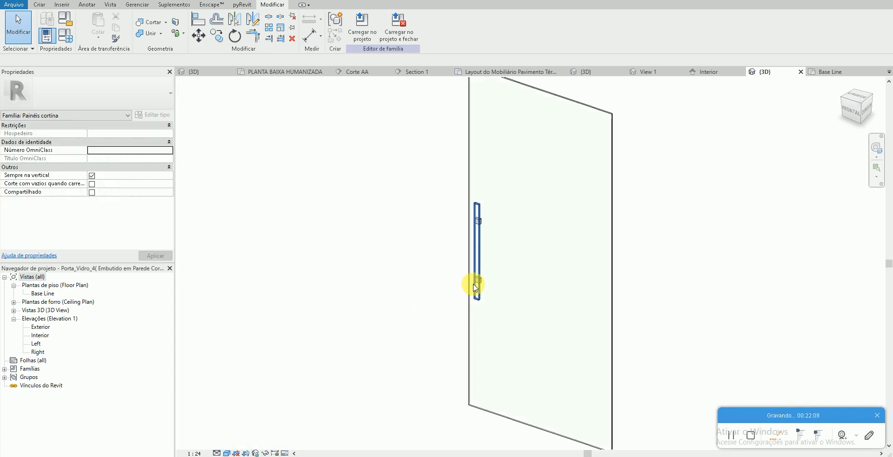
{"action": "left_click", "coordinate": [479, 282]}
{"action": "left_click", "coordinate": [170, 193]}
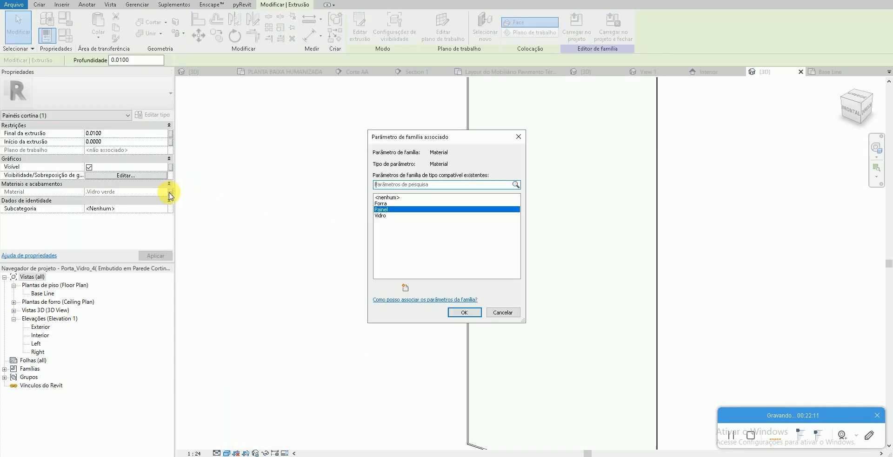
{"action": "left_click", "coordinate": [395, 216]}
{"action": "left_click", "coordinate": [464, 312]}
{"action": "left_click", "coordinate": [421, 298]}
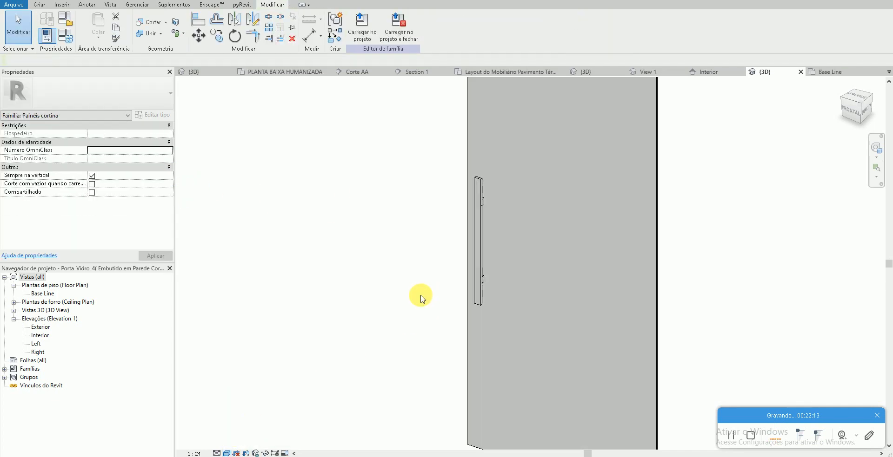
- Try once more to load the family into the project, replacing the existing version and its parameter values
{"action": "scroll", "coordinate": [421, 297], "scroll_direction": "down", "scroll_amount": 2}
{"action": "left_click", "coordinate": [451, 205]}
{"action": "key", "text": "Escape"}
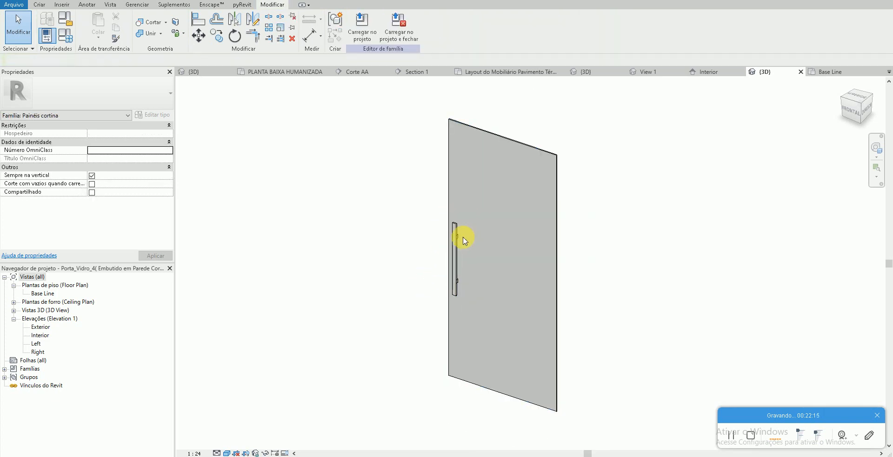
{"action": "scroll", "coordinate": [464, 239], "scroll_direction": "up", "scroll_amount": 1}
{"action": "left_click", "coordinate": [455, 235]}
{"action": "left_click", "coordinate": [441, 237]}
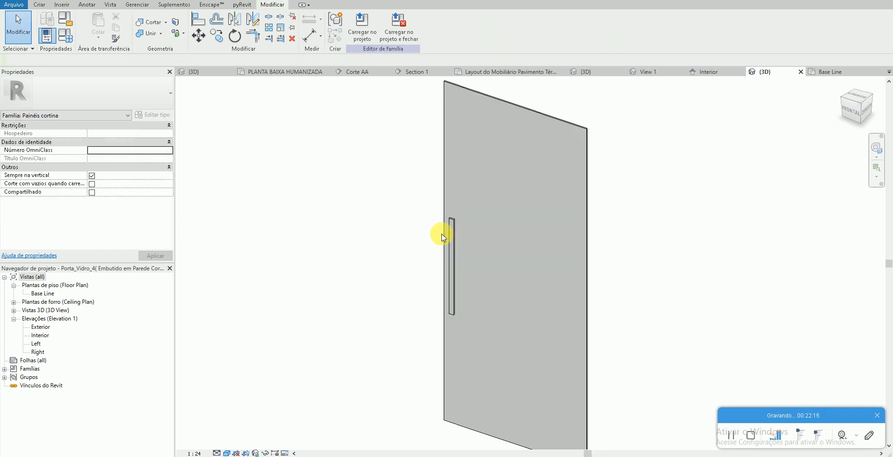
{"action": "left_click", "coordinate": [348, 37]}
{"action": "left_click", "coordinate": [420, 303]}
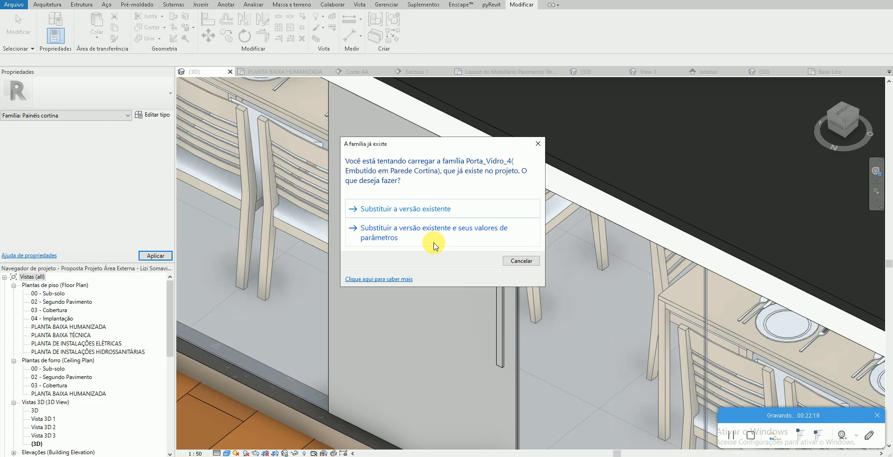
{"action": "left_click", "coordinate": [432, 239]}
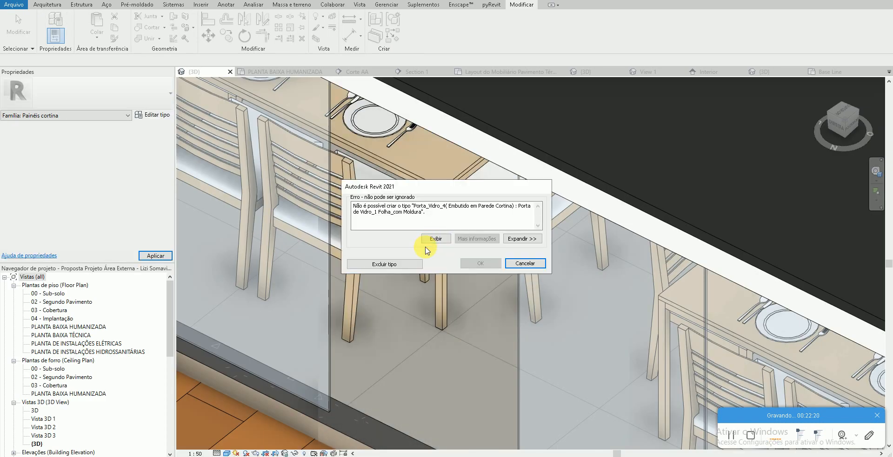
{"action": "left_click", "coordinate": [432, 240]}
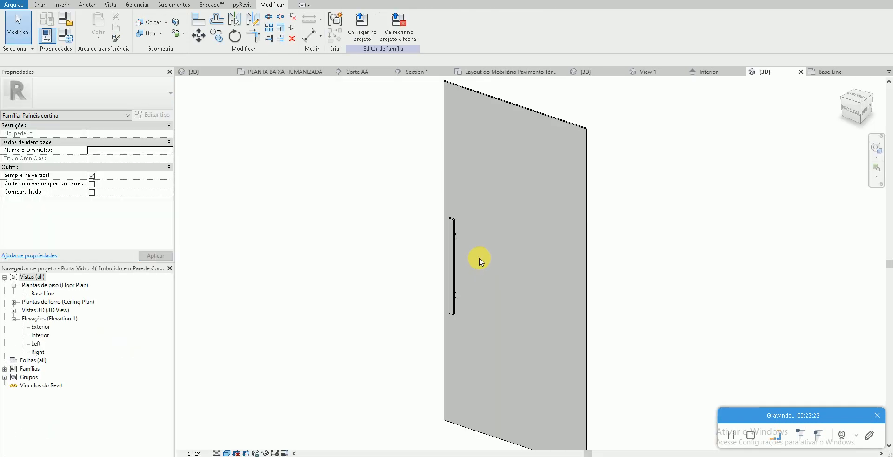
- Save the door family as a new family file named "Painel com Maçaneta Embutida"
{"action": "left_click", "coordinate": [14, 5]}
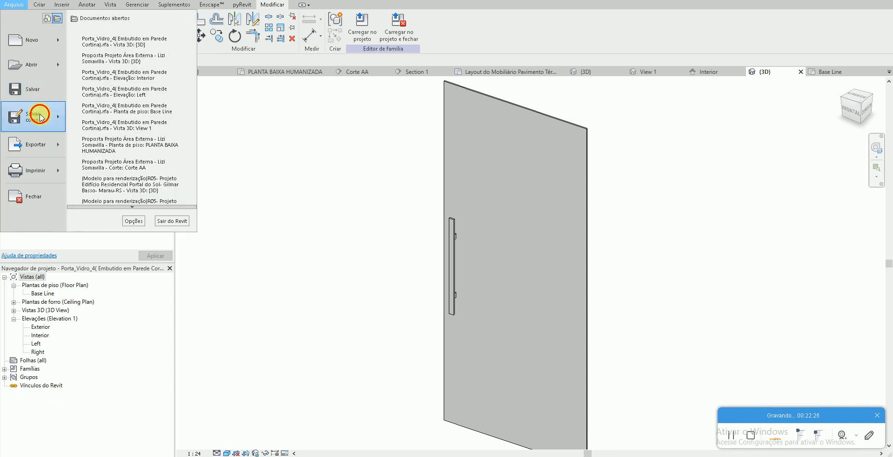
{"action": "mouse_move", "coordinate": [33, 114]}
{"action": "left_click", "coordinate": [135, 120]}
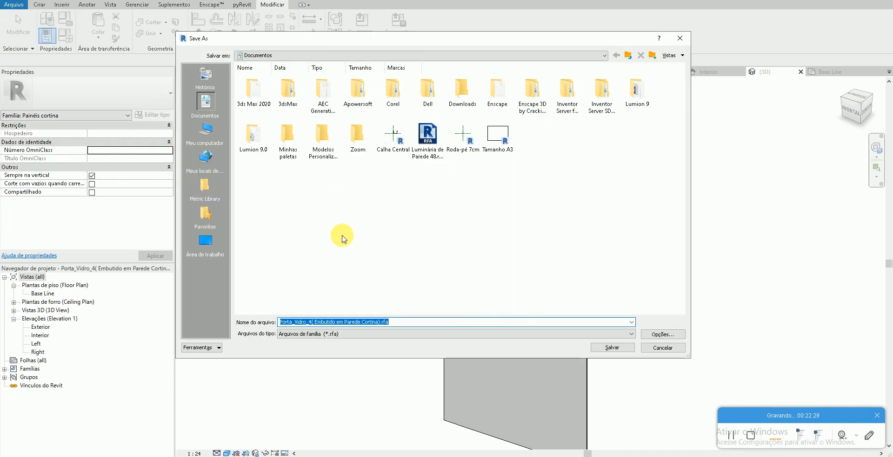
{"action": "type", "text": "Painel com Ma"}
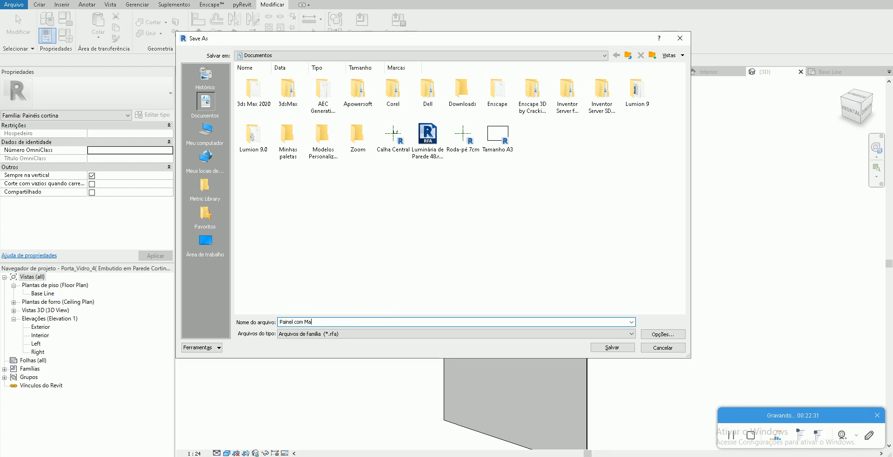
{"action": "type", "text": "çaneta Embutido"}
{"action": "key", "text": "Return"}
- Load the newly saved panel family into the project and return to the project's 3D view
{"action": "left_click", "coordinate": [362, 28]}
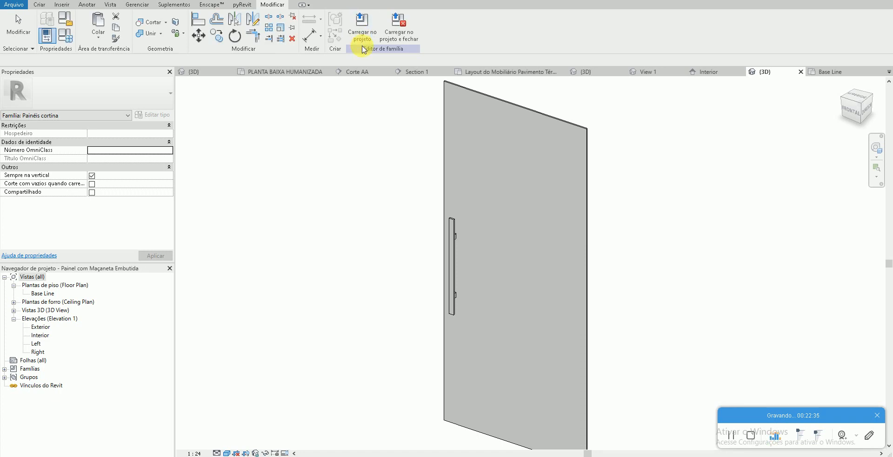
{"action": "left_click", "coordinate": [428, 303]}
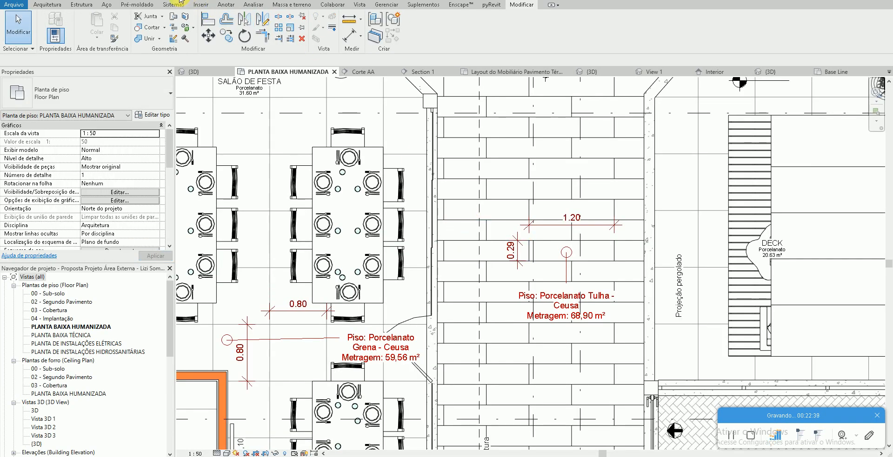
{"action": "key", "text": "ctrl+Tab"}
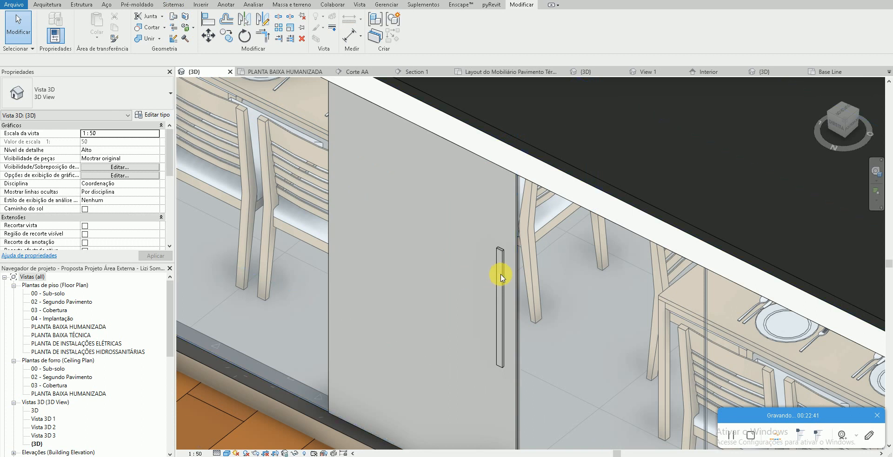
- Try to change the selected glass door panel's type to Porta de Vidro_1 Folha_com Moldura under Painel com Maçaneta Embutida
{"action": "left_click", "coordinate": [501, 275]}
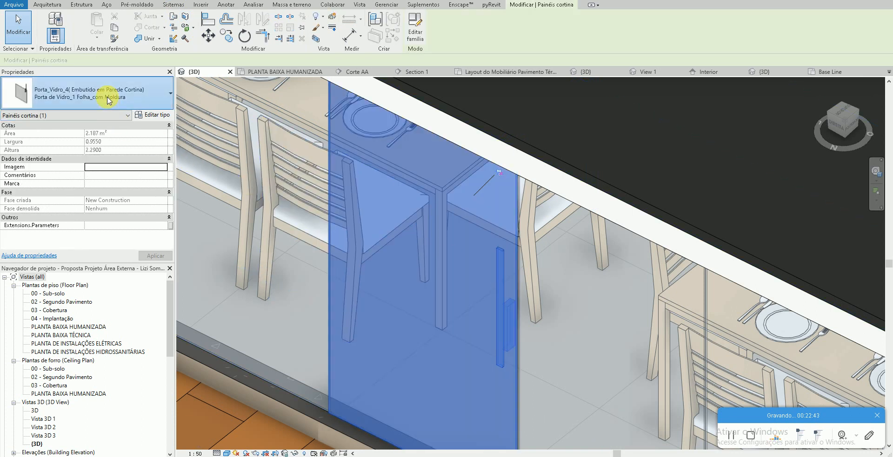
{"action": "left_click", "coordinate": [108, 99]}
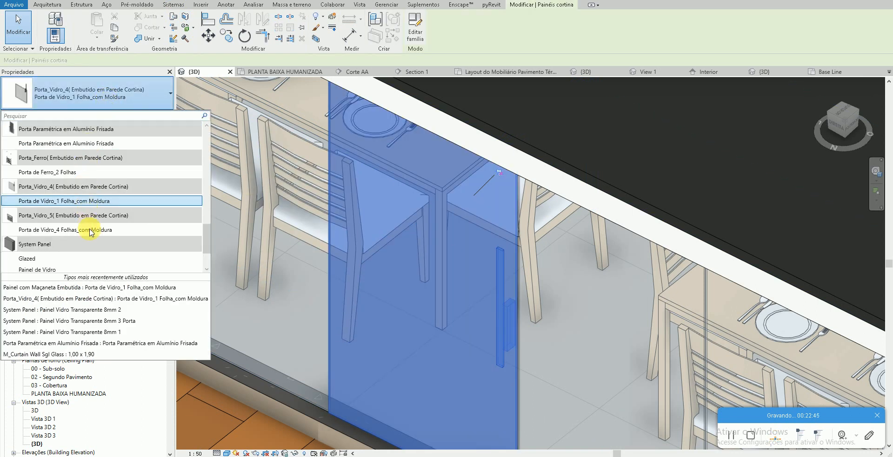
{"action": "scroll", "coordinate": [90, 230], "scroll_direction": "down", "scroll_amount": 3}
{"action": "scroll", "coordinate": [91, 227], "scroll_direction": "up", "scroll_amount": 4}
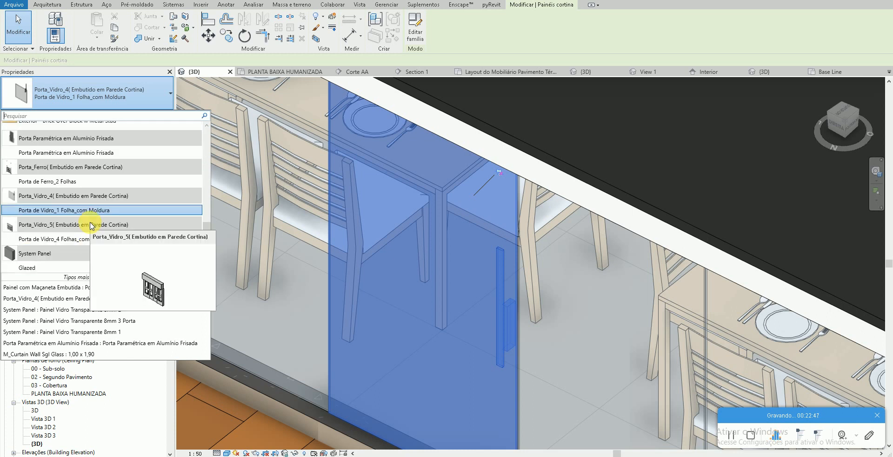
{"action": "scroll", "coordinate": [91, 227], "scroll_direction": "up", "scroll_amount": 3}
{"action": "scroll", "coordinate": [91, 227], "scroll_direction": "down", "scroll_amount": 3}
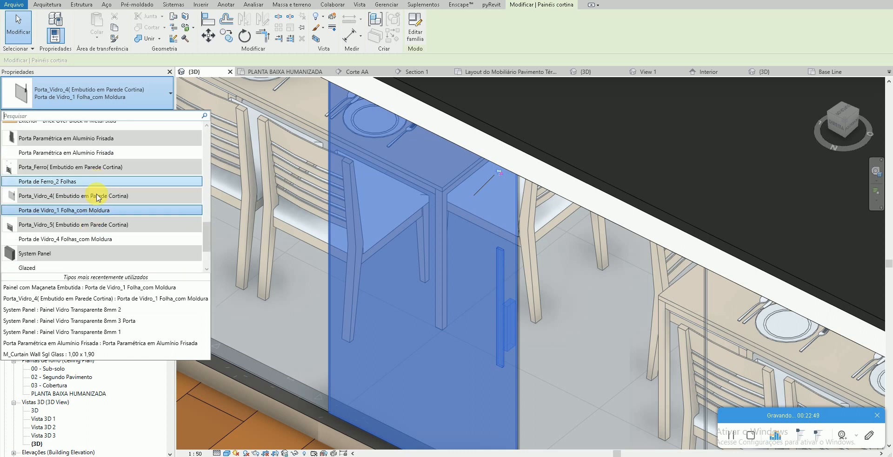
{"action": "scroll", "coordinate": [100, 230], "scroll_direction": "down", "scroll_amount": 5}
{"action": "scroll", "coordinate": [103, 232], "scroll_direction": "up", "scroll_amount": 3}
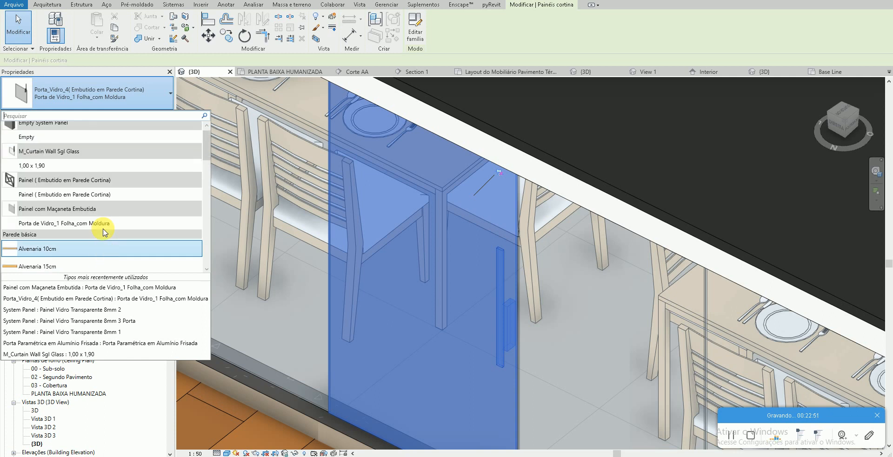
{"action": "scroll", "coordinate": [105, 233], "scroll_direction": "up", "scroll_amount": 1}
{"action": "left_click", "coordinate": [104, 231]}
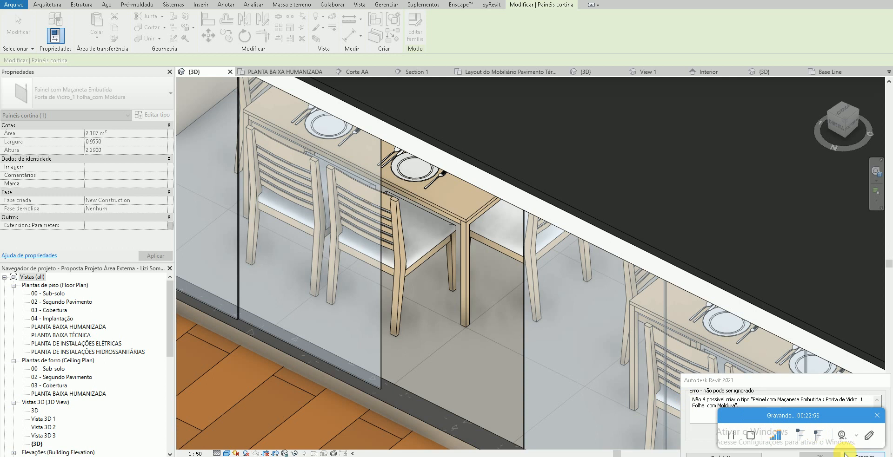
{"action": "left_click", "coordinate": [846, 455]}
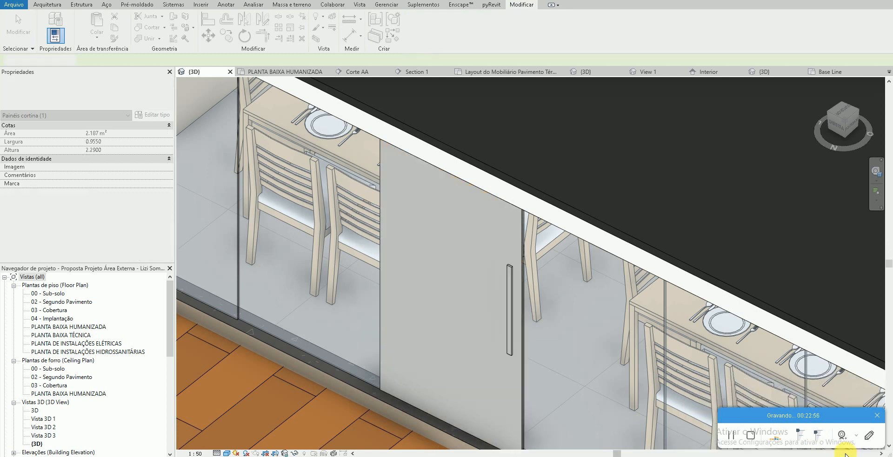
- Open the glass door panel family for editing and show its Interior elevation in a shaded visual style
{"action": "left_click", "coordinate": [512, 300]}
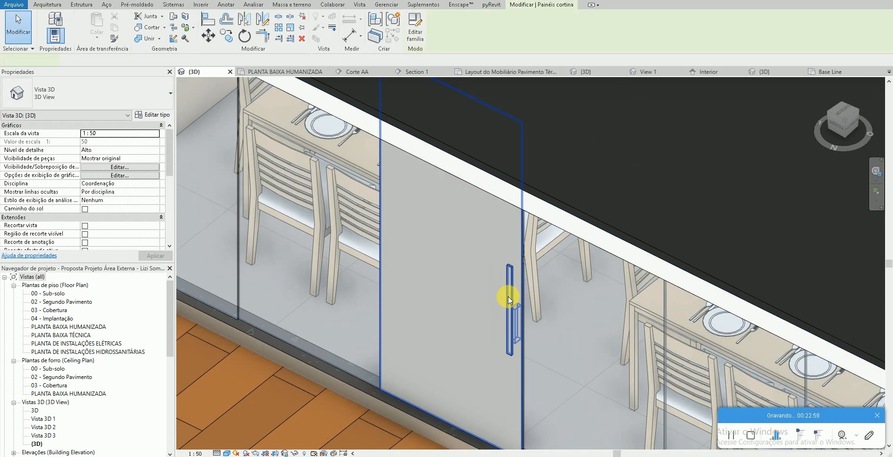
{"action": "double_click", "coordinate": [480, 197]}
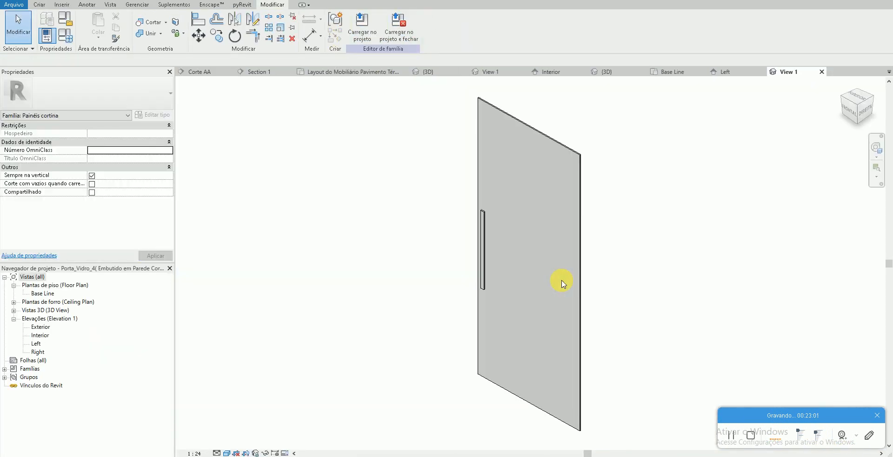
{"action": "middle_click_drag", "start_coordinate": [558, 281], "coordinate": [494, 259], "text": "shift"}
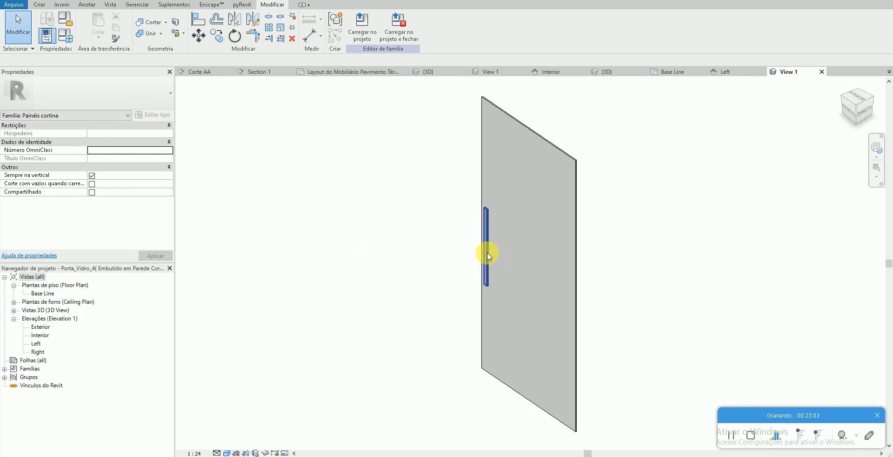
{"action": "left_click", "coordinate": [37, 345]}
{"action": "double_click", "coordinate": [38, 345]}
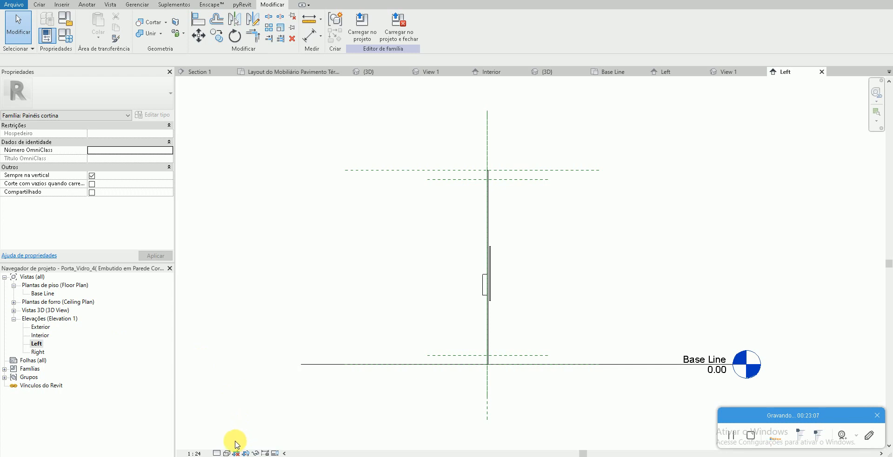
{"action": "double_click", "coordinate": [40, 335]}
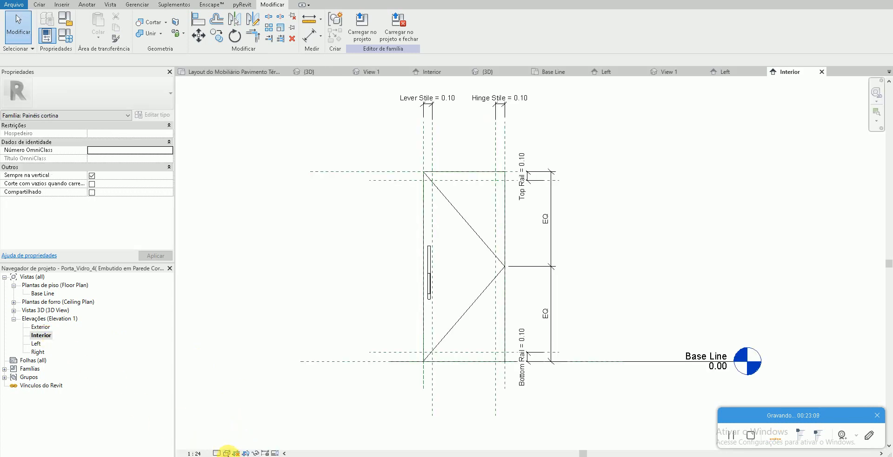
{"action": "left_click", "coordinate": [216, 452]}
{"action": "left_click", "coordinate": [251, 432]}
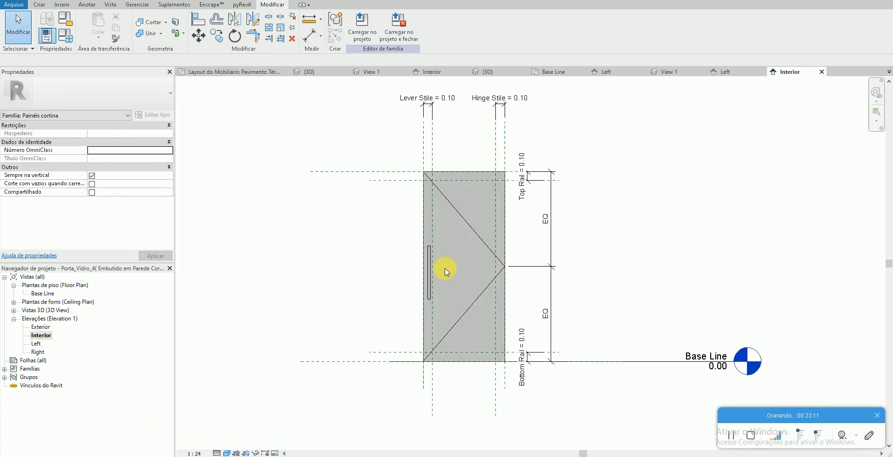
- Start a new extrusion and sketch a rectangle about 0.03 by 0.029 m at the handle's upper end
{"action": "scroll", "coordinate": [421, 266], "scroll_direction": "up", "scroll_amount": 3}
{"action": "left_click", "coordinate": [415, 264]}
{"action": "key", "text": "Escape"}
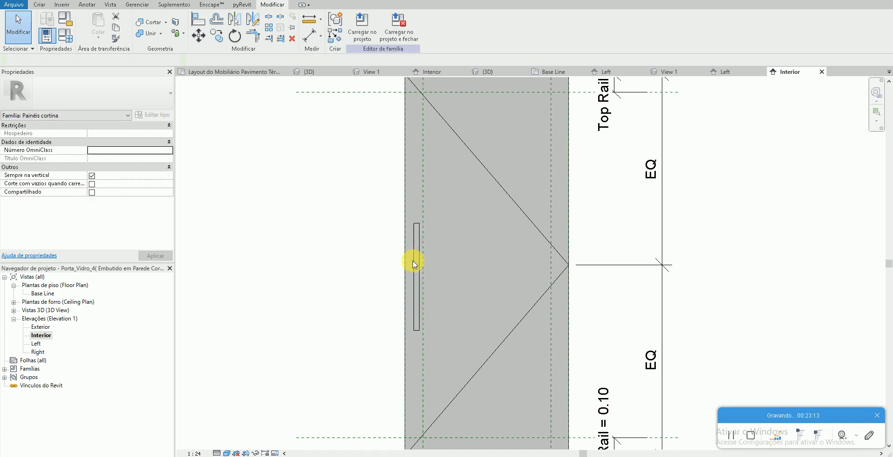
{"action": "left_click", "coordinate": [39, 5]}
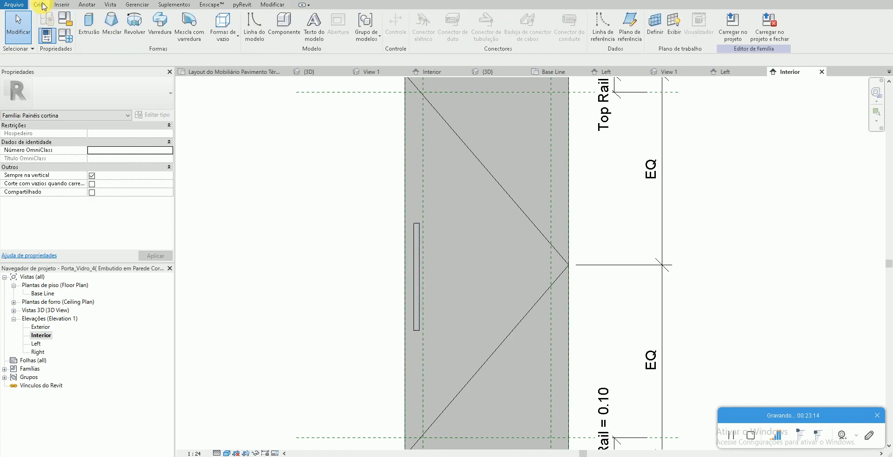
{"action": "left_click", "coordinate": [88, 27]}
{"action": "left_click", "coordinate": [222, 225]}
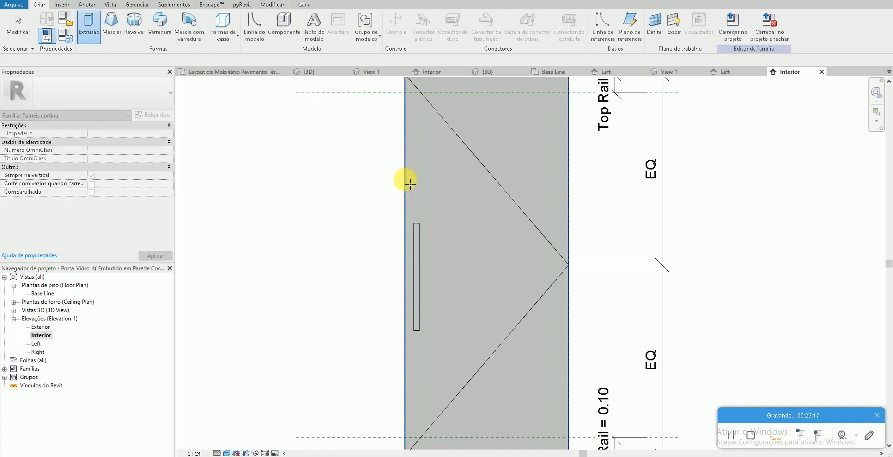
{"action": "left_click", "coordinate": [403, 186]}
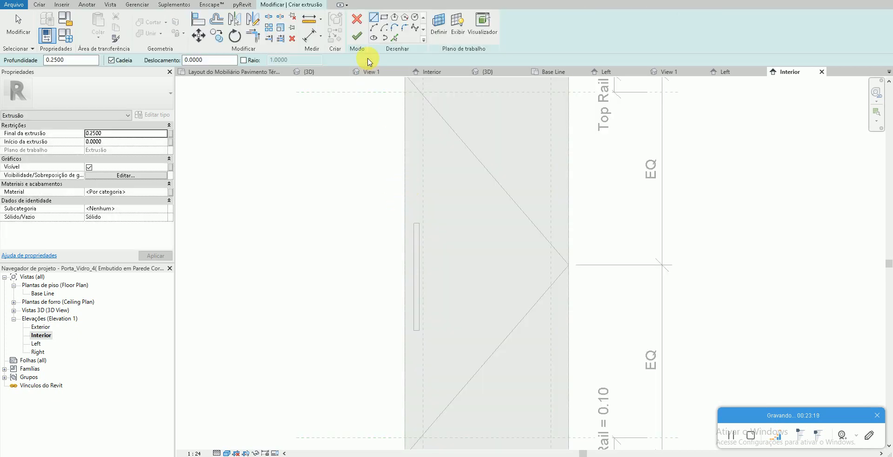
{"action": "left_click", "coordinate": [384, 20]}
{"action": "scroll", "coordinate": [416, 232], "scroll_direction": "up", "scroll_amount": 2}
{"action": "left_click", "coordinate": [413, 211]}
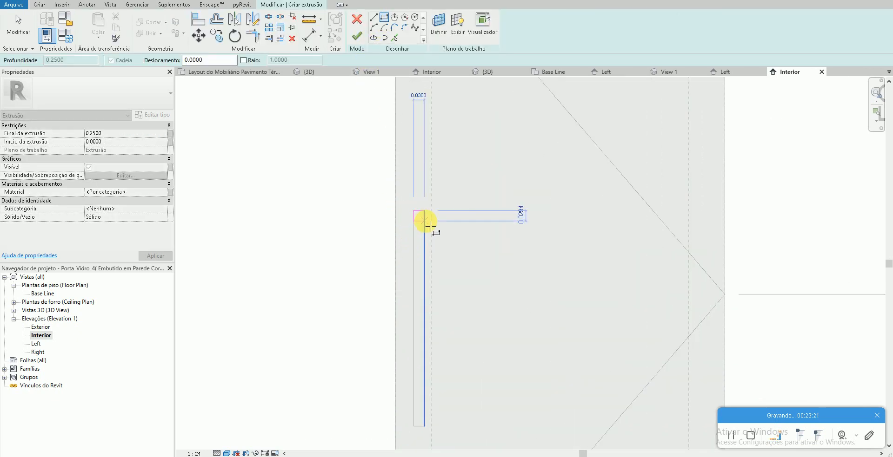
{"action": "left_click", "coordinate": [424, 221]}
{"action": "key", "text": "Escape"}
{"action": "key", "text": "Escape"}
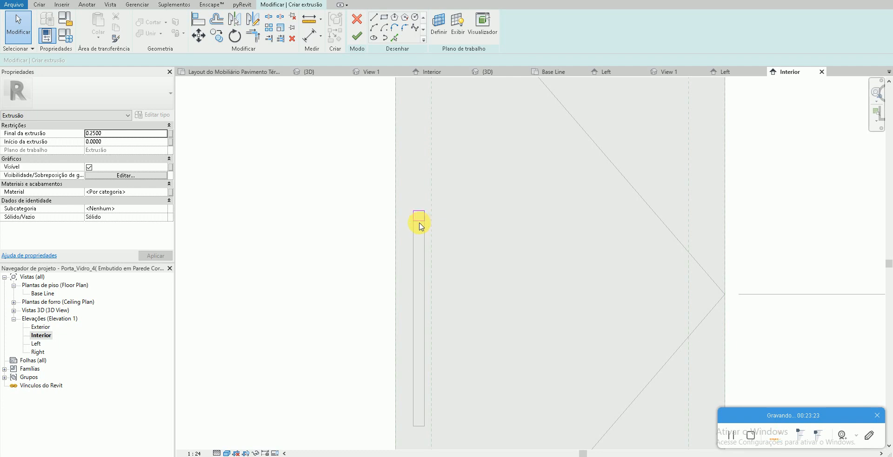
- Set the sketched rectangle's height to 0.03 m and move the resulting square down along the handle
{"action": "left_click", "coordinate": [420, 226]}
{"action": "left_click", "coordinate": [419, 224]}
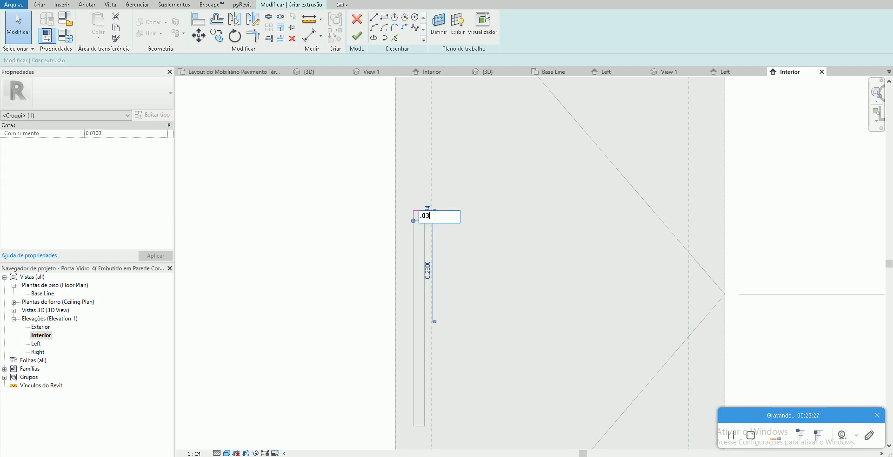
{"action": "key", "text": "m"}
{"action": "key", "text": "v"}
{"action": "left_click", "coordinate": [475, 229]}
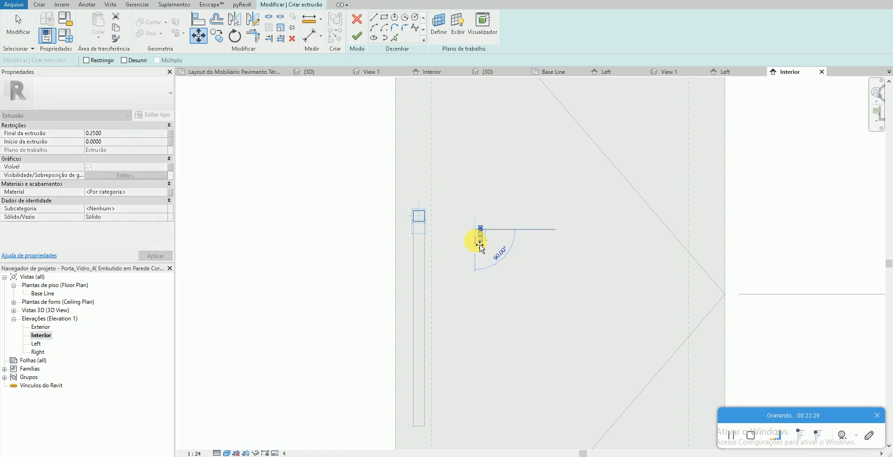
{"action": "key", "text": "Return"}
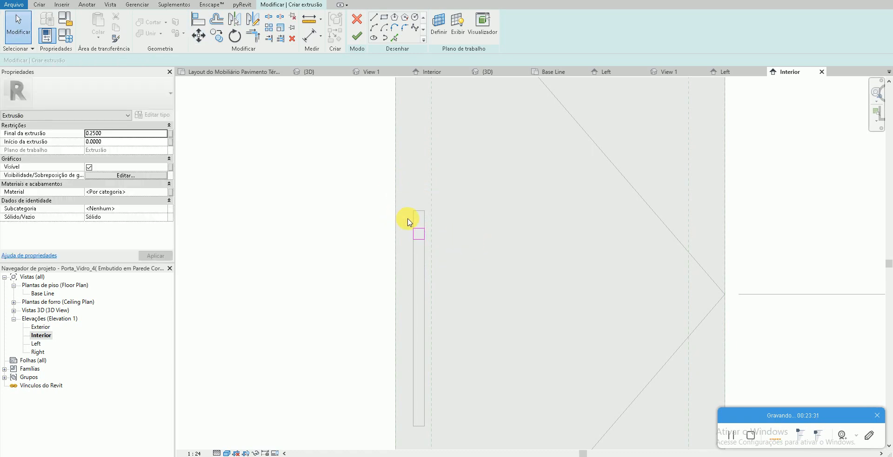
{"action": "left_click", "coordinate": [415, 239]}
{"action": "scroll", "coordinate": [411, 257], "scroll_direction": "up", "scroll_amount": 2}
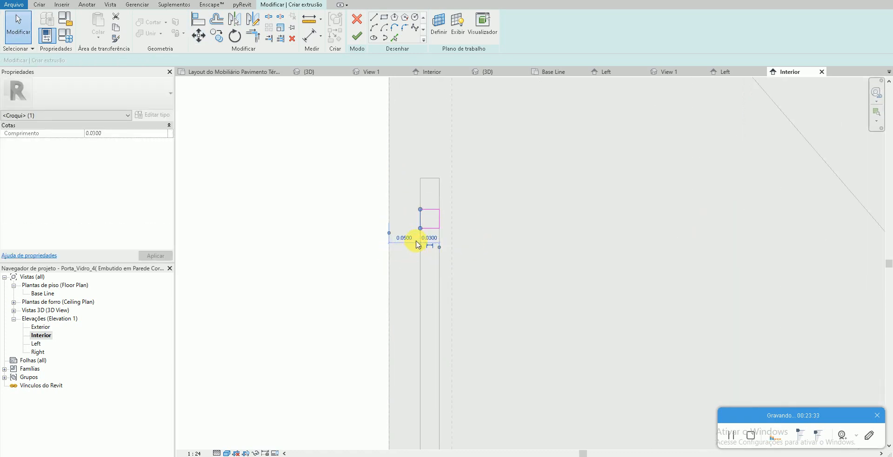
{"action": "left_click_drag", "start_coordinate": [398, 240], "coordinate": [389, 235]}
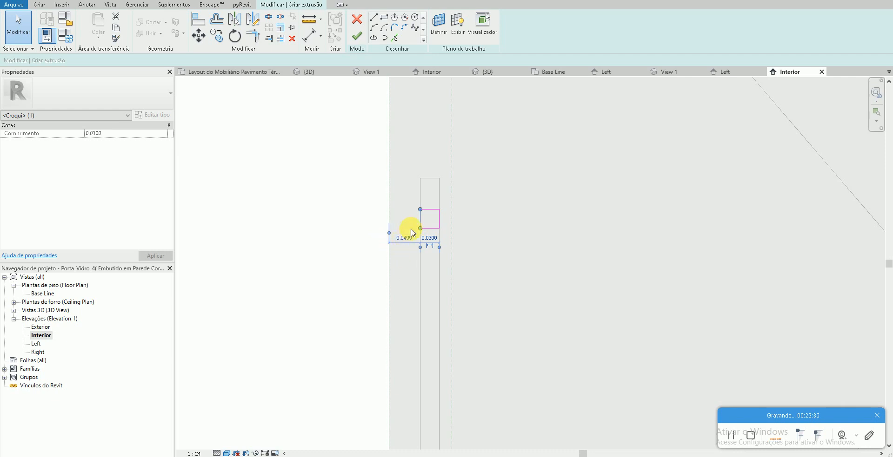
{"action": "left_click", "coordinate": [412, 232]}
{"action": "left_click", "coordinate": [420, 217]}
{"action": "left_click", "coordinate": [437, 331]}
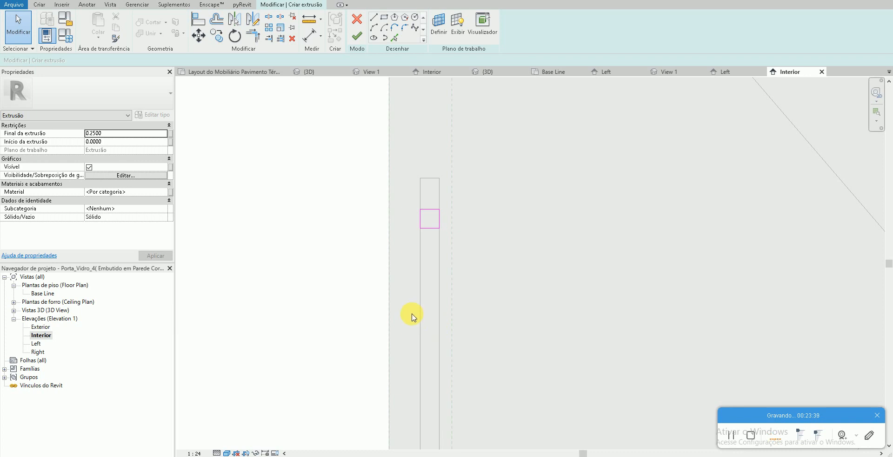
- Dimension the horizontal distance between the door panel's side edge and the near edge of the small square
{"action": "key", "text": "d"}
{"action": "key", "text": "i"}
{"action": "left_click", "coordinate": [391, 289]}
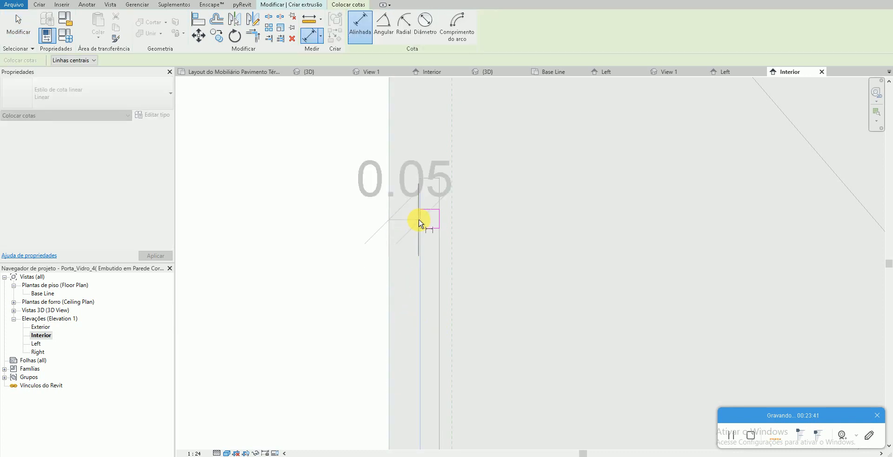
{"action": "key", "text": "Escape"}
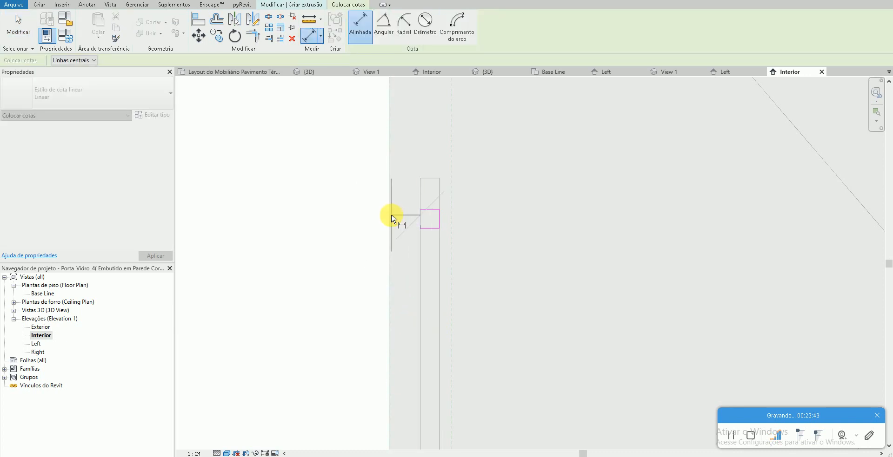
{"action": "left_click", "coordinate": [391, 219]}
{"action": "middle_click_drag", "start_coordinate": [411, 163], "coordinate": [405, 212]}
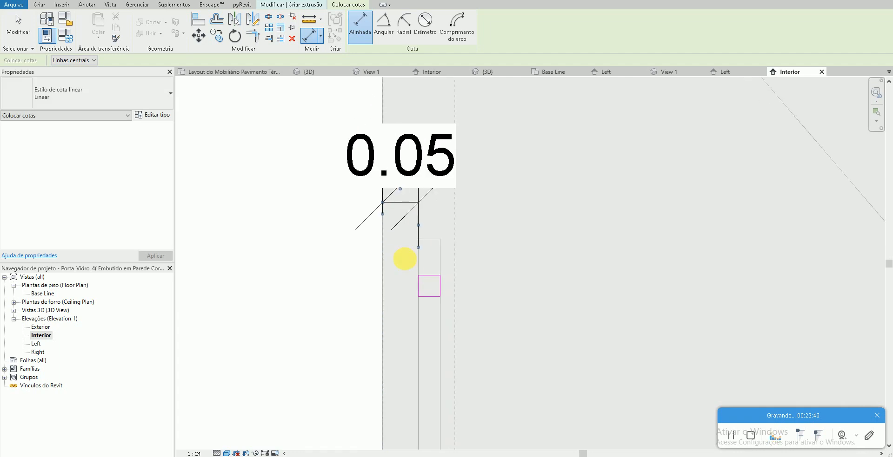
{"action": "scroll", "coordinate": [405, 235], "scroll_direction": "down", "scroll_amount": 2}
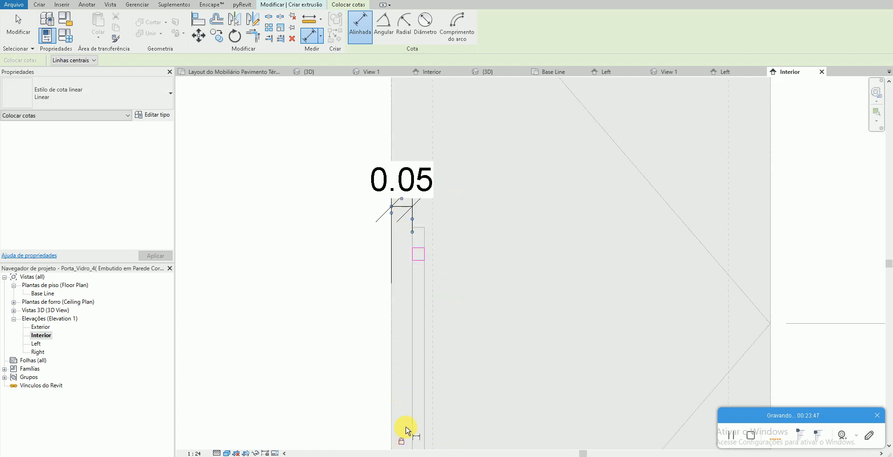
- Dimension the heights of the square's lower and upper edges from the base of the door panel
{"action": "middle_click_drag", "start_coordinate": [485, 372], "coordinate": [458, 207]}
{"action": "scroll", "coordinate": [464, 331], "scroll_direction": "down", "scroll_amount": 2}
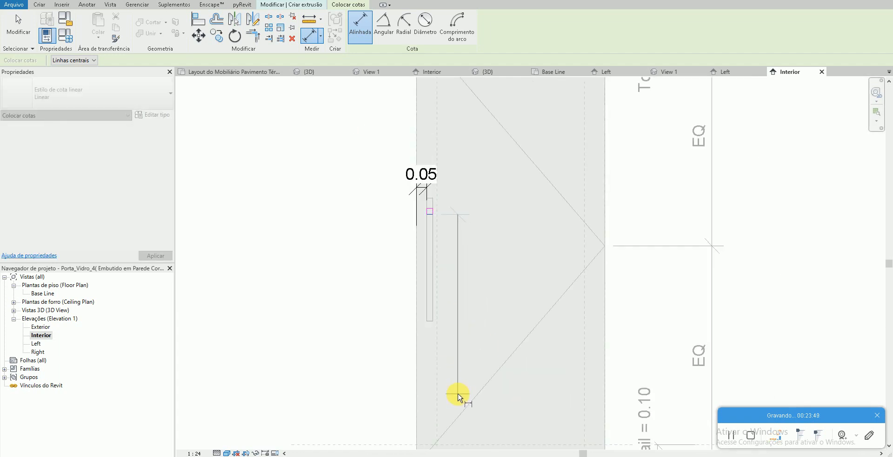
{"action": "middle_click_drag", "start_coordinate": [459, 395], "coordinate": [446, 311]}
{"action": "left_click", "coordinate": [462, 384]}
{"action": "left_click", "coordinate": [488, 299]}
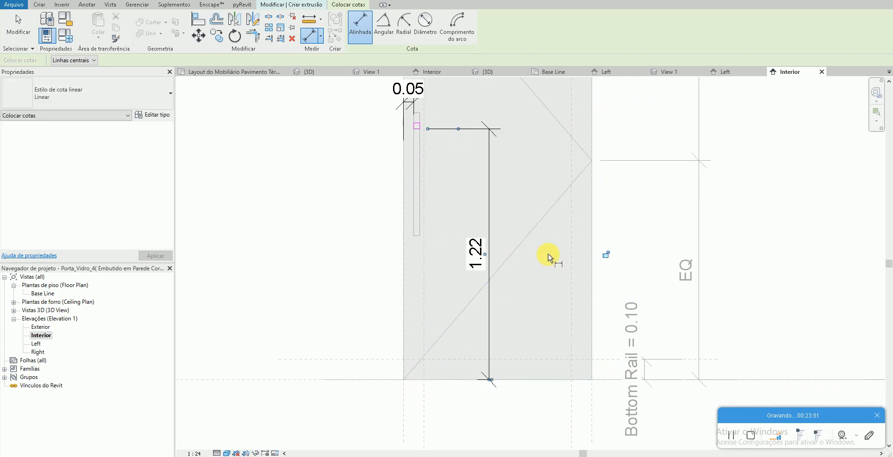
{"action": "left_click", "coordinate": [418, 125]}
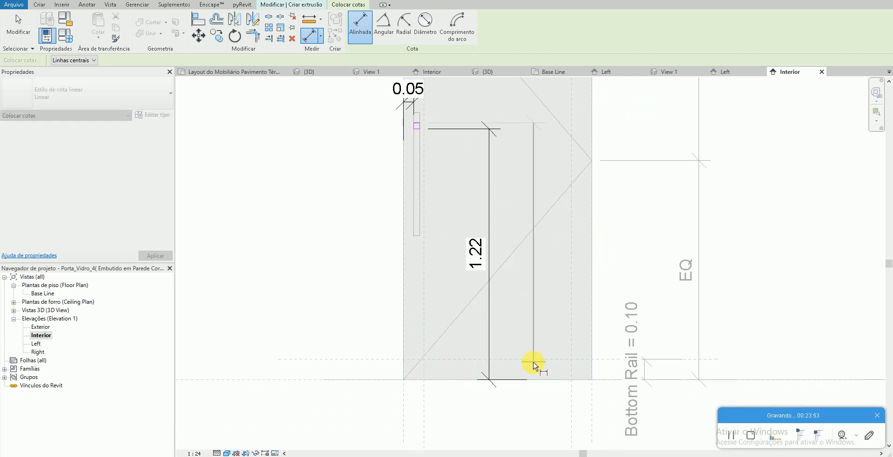
{"action": "left_click", "coordinate": [544, 378]}
{"action": "left_click", "coordinate": [540, 313]}
{"action": "key", "text": "Escape"}
{"action": "key", "text": "Escape"}
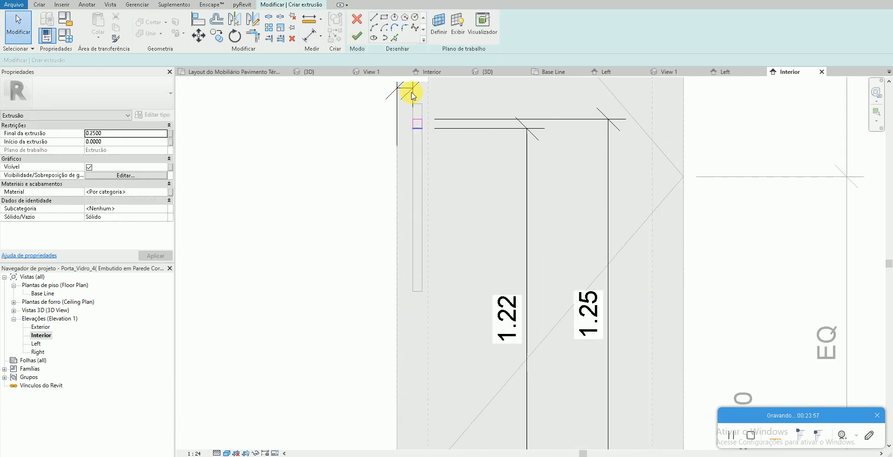
- Sketch a rectangle across the handle's lower end and set its height to 0.03 m
{"action": "left_click", "coordinate": [384, 17]}
{"action": "scroll", "coordinate": [442, 319], "scroll_direction": "up", "scroll_amount": 4}
{"action": "left_click", "coordinate": [404, 271]}
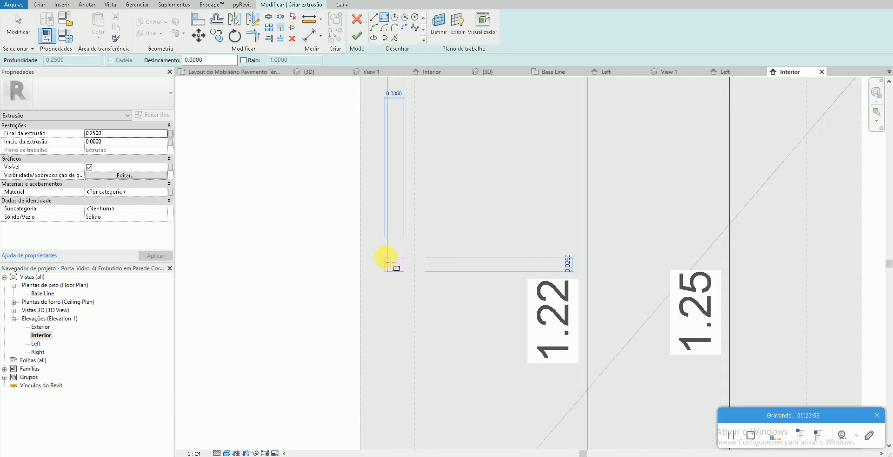
{"action": "left_click", "coordinate": [387, 256]}
{"action": "key", "text": "Escape"}
{"action": "key", "text": "Escape"}
{"action": "left_click", "coordinate": [375, 264]}
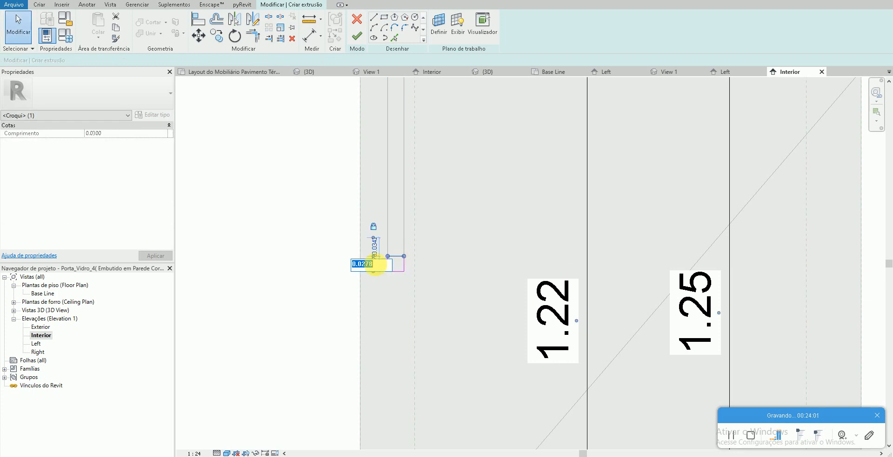
{"action": "left_click", "coordinate": [375, 268]}
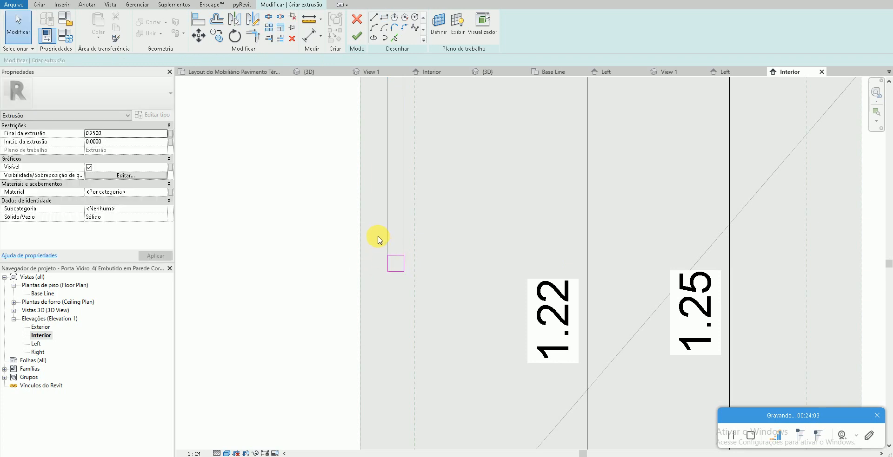
- Move the lower square 0.05 m up along the handle
{"action": "left_click_drag", "start_coordinate": [377, 237], "coordinate": [433, 311]}
{"action": "key", "text": "m"}
{"action": "key", "text": "v"}
{"action": "left_click", "coordinate": [453, 298]}
{"action": "type", "text": ".05"}
{"action": "key", "text": "Return"}
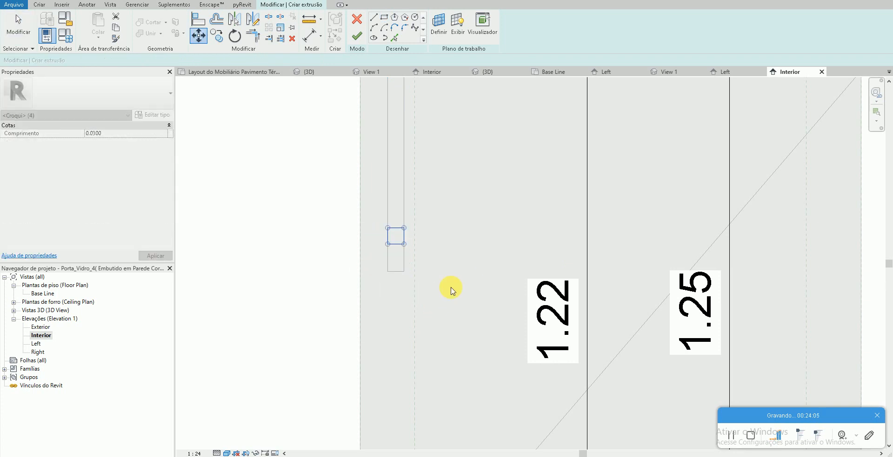
{"action": "key", "text": "Escape"}
- Dimension the heights of the lower square's bottom and top edges from the base of the door panel
{"action": "scroll", "coordinate": [398, 248], "scroll_direction": "down", "scroll_amount": 3}
{"action": "left_click", "coordinate": [399, 248]}
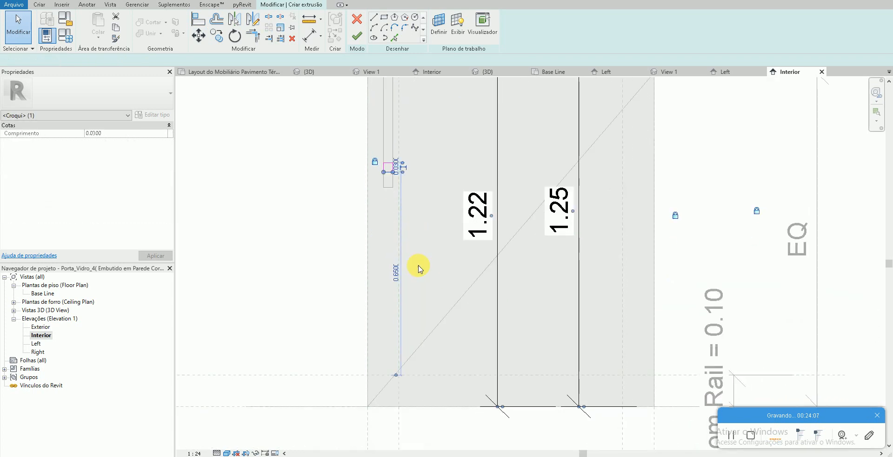
{"action": "left_click", "coordinate": [433, 346]}
{"action": "key", "text": "d"}
{"action": "key", "text": "l"}
{"action": "left_click", "coordinate": [435, 407]}
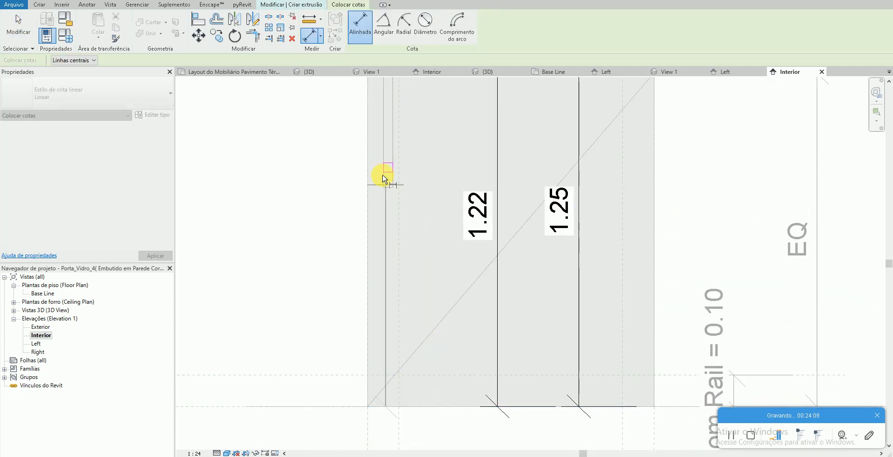
{"action": "left_click", "coordinate": [389, 173]}
{"action": "left_click", "coordinate": [434, 261]}
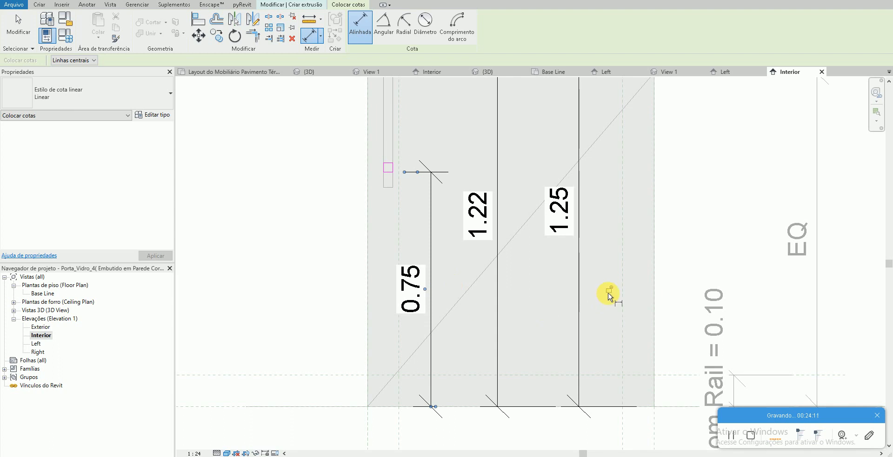
{"action": "left_click", "coordinate": [454, 409]}
{"action": "left_click", "coordinate": [393, 167]}
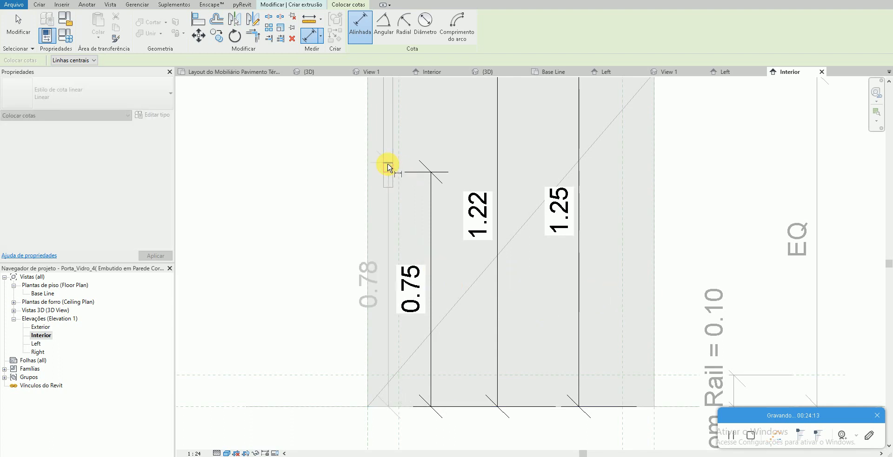
{"action": "left_click", "coordinate": [287, 260]}
- Dimension the horizontal distance between the door panel's side edge and the near edge of the lower square
{"action": "scroll", "coordinate": [372, 154], "scroll_direction": "up", "scroll_amount": 2}
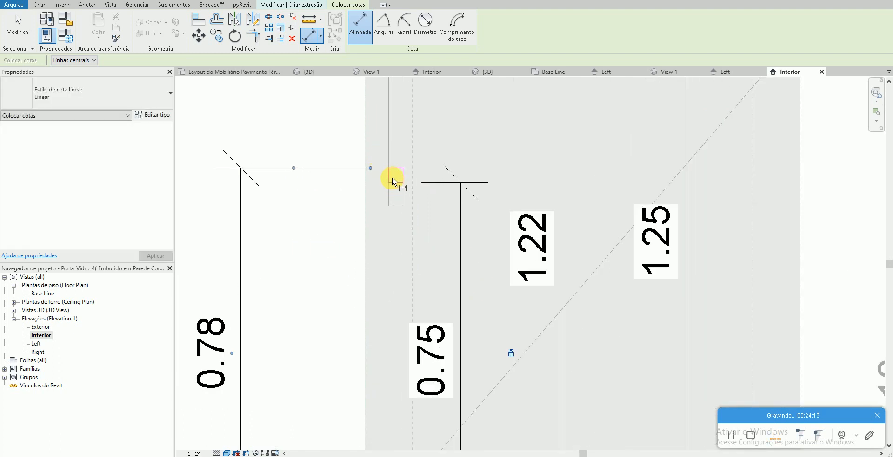
{"action": "left_click", "coordinate": [390, 179]}
{"action": "left_click", "coordinate": [365, 194]}
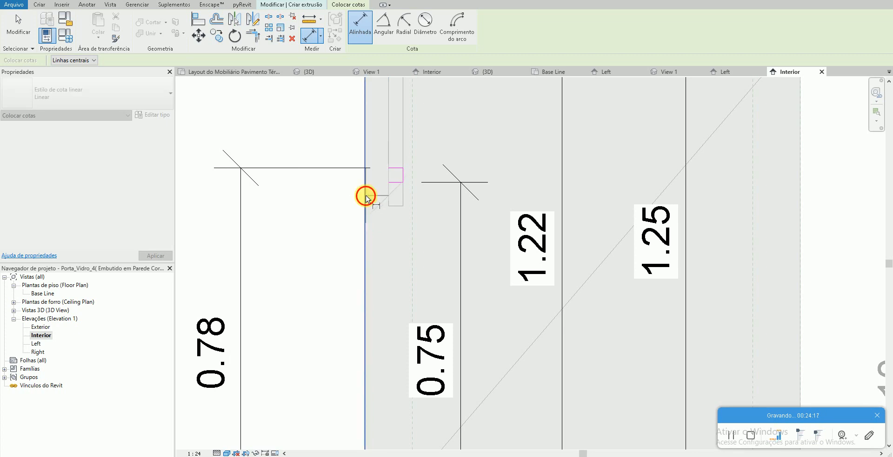
{"action": "left_click", "coordinate": [368, 306]}
{"action": "scroll", "coordinate": [368, 306], "scroll_direction": "down", "scroll_amount": 2}
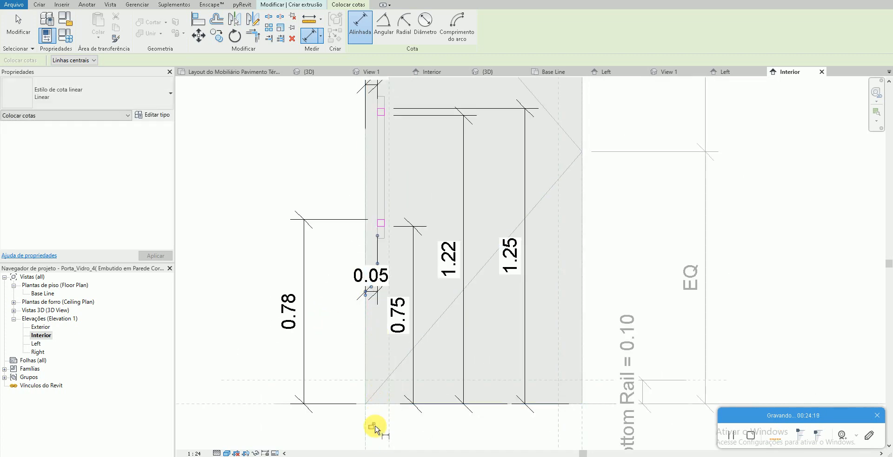
{"action": "key", "text": "Escape"}
{"action": "key", "text": "Escape"}
- Finish the support extrusion sketch and set the extrusion end of both handle supports to 0.02 m in the 3D view
{"action": "left_click", "coordinate": [358, 40]}
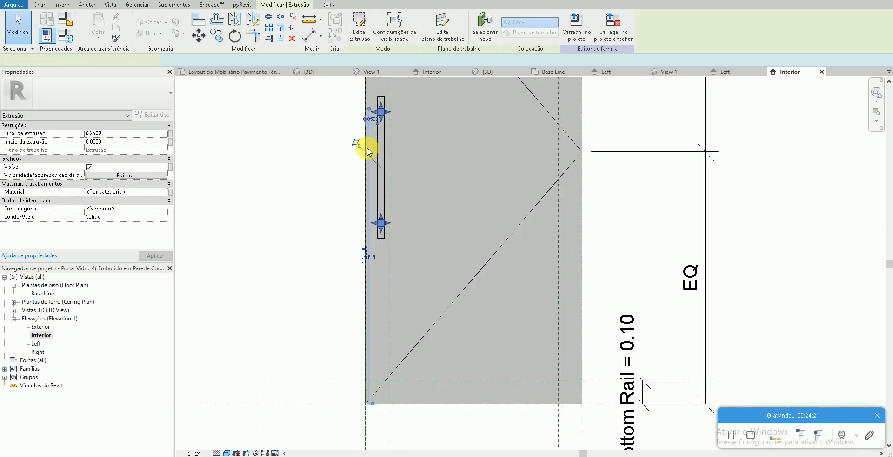
{"action": "key", "text": "3"}
{"action": "key", "text": "d"}
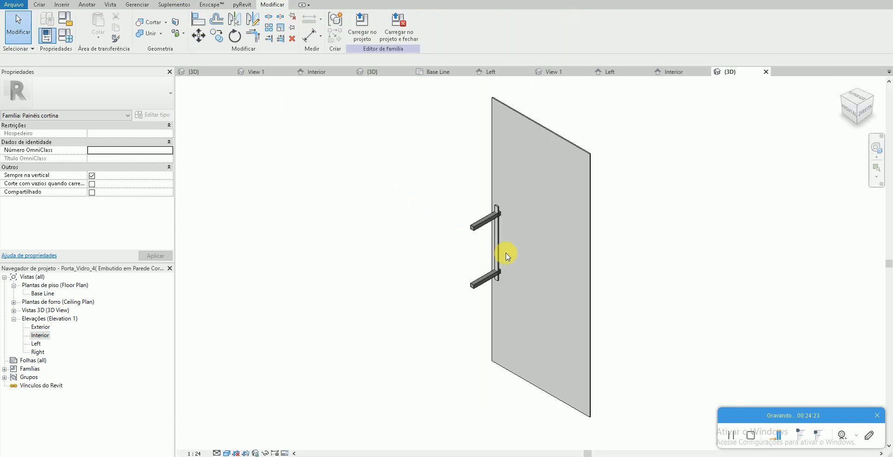
{"action": "scroll", "coordinate": [478, 181], "scroll_direction": "up", "scroll_amount": 3}
{"action": "left_click", "coordinate": [479, 186]}
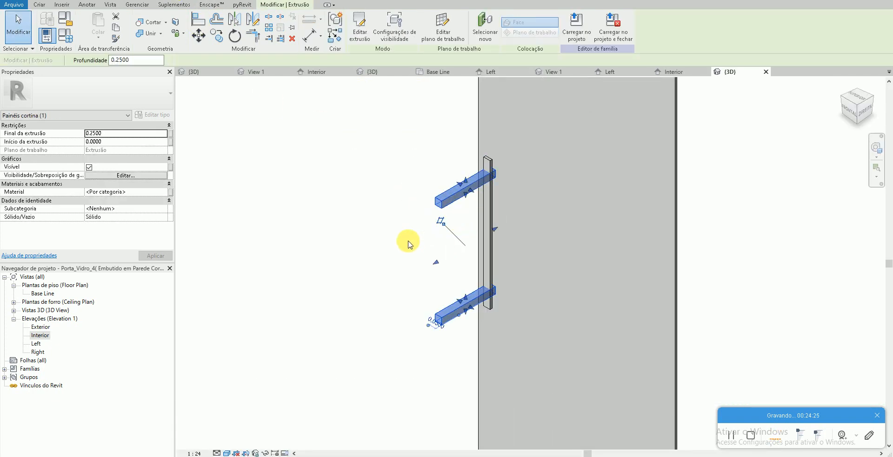
{"action": "left_click_drag", "start_coordinate": [102, 133], "coordinate": [95, 133]}
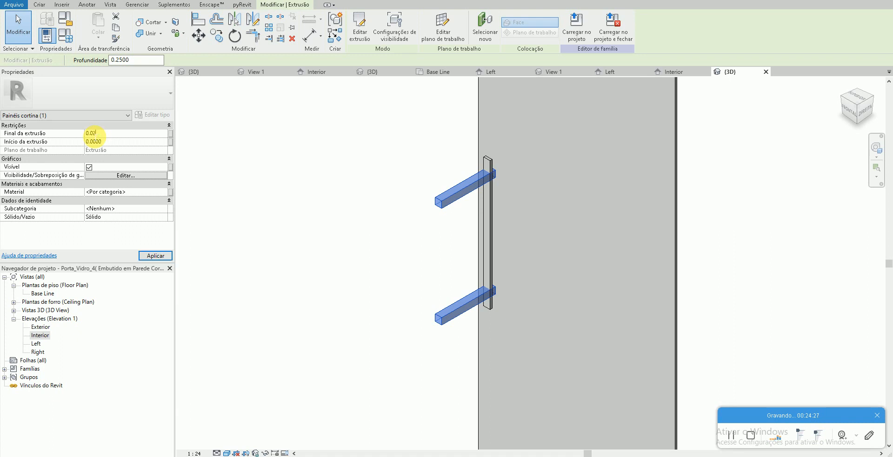
{"action": "left_click", "coordinate": [342, 195]}
{"action": "middle_click_drag", "start_coordinate": [343, 194], "coordinate": [319, 224], "text": "shift"}
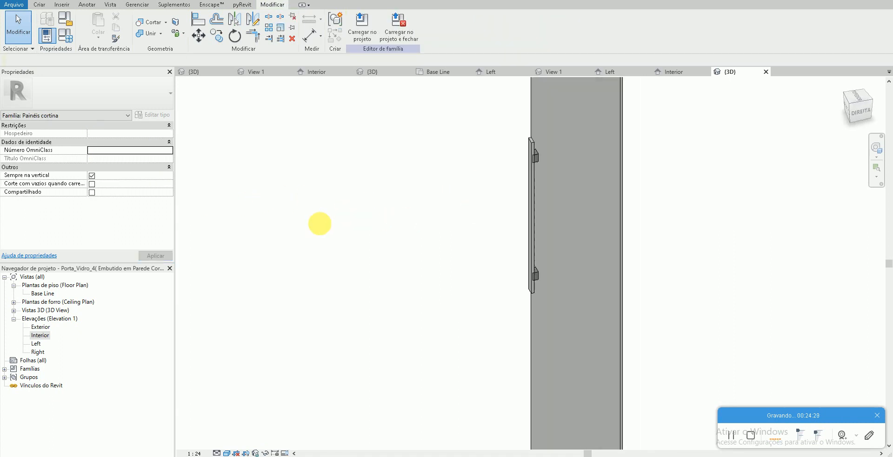
- In the Base Line floor plan, shorten the handle supports to a depth of 0.015 m, up to the handle
{"action": "double_click", "coordinate": [52, 301]}
{"action": "double_click", "coordinate": [43, 294]}
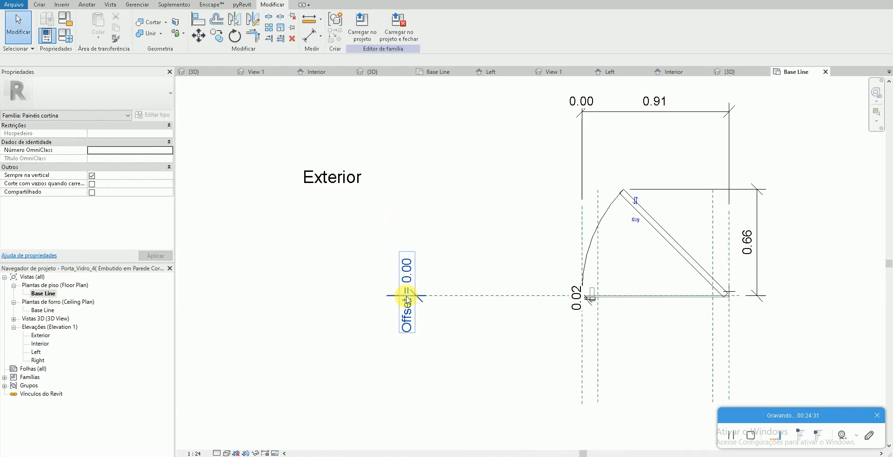
{"action": "scroll", "coordinate": [602, 300], "scroll_direction": "up", "scroll_amount": 10}
{"action": "left_click", "coordinate": [591, 308]}
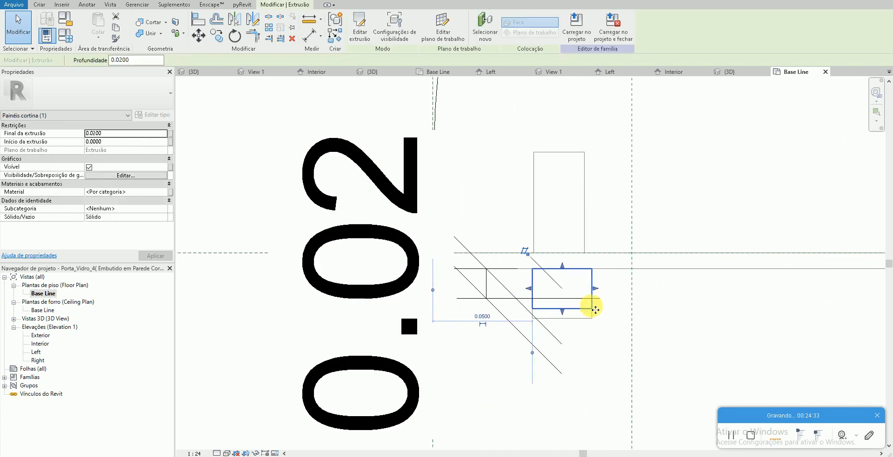
{"action": "left_click_drag", "start_coordinate": [563, 308], "coordinate": [563, 307]}
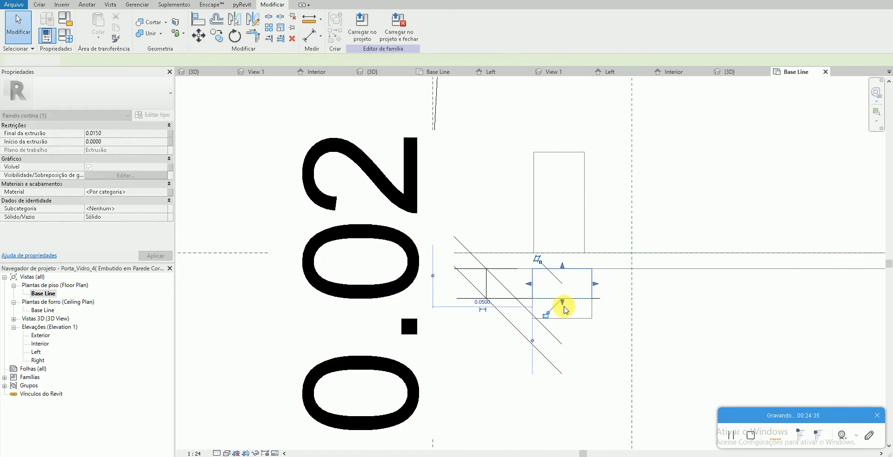
{"action": "left_click", "coordinate": [570, 324]}
- In the 3D view, associate the handle supports' material with the Forra family parameter
{"action": "left_click", "coordinate": [173, 1]}
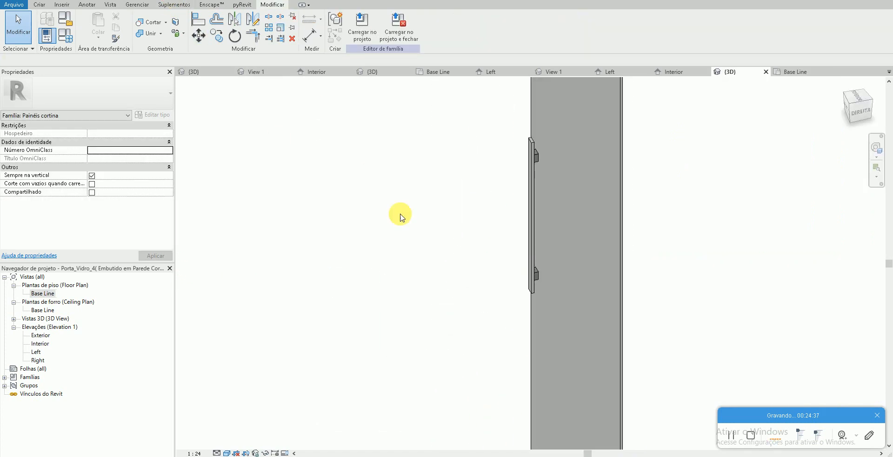
{"action": "scroll", "coordinate": [510, 275], "scroll_direction": "up", "scroll_amount": 5}
{"action": "left_click", "coordinate": [504, 279]}
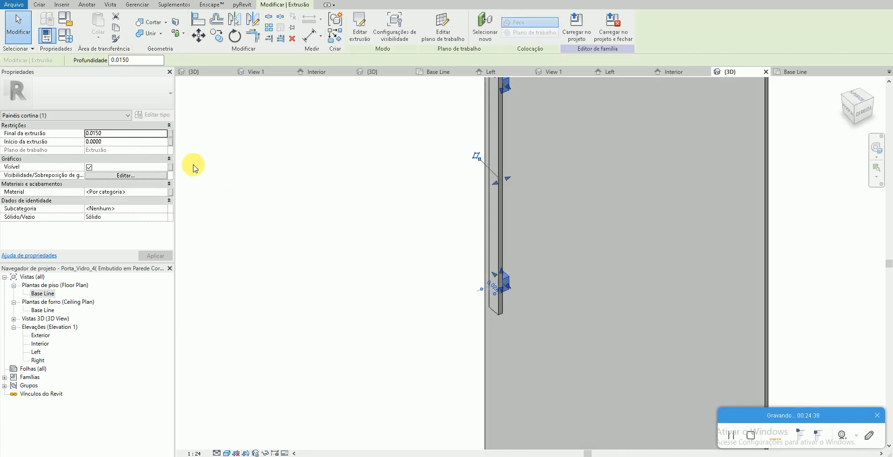
{"action": "left_click", "coordinate": [170, 193]}
{"action": "left_click", "coordinate": [386, 203]}
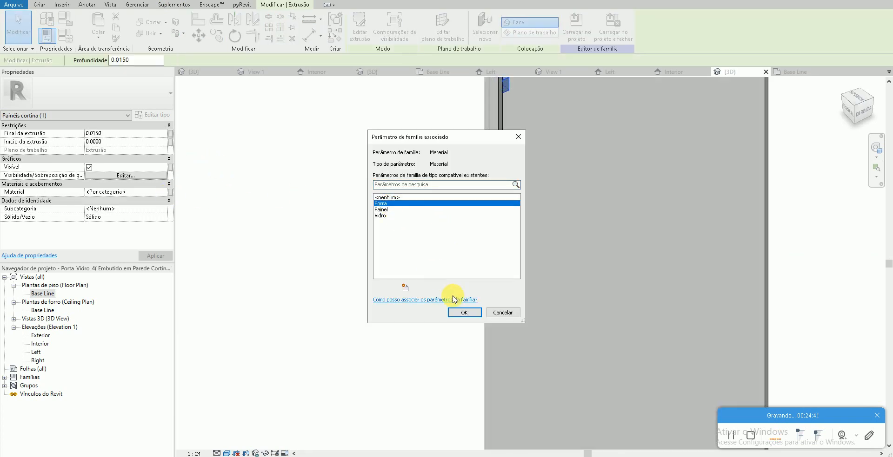
{"action": "left_click", "coordinate": [463, 312]}
{"action": "left_click", "coordinate": [409, 285]}
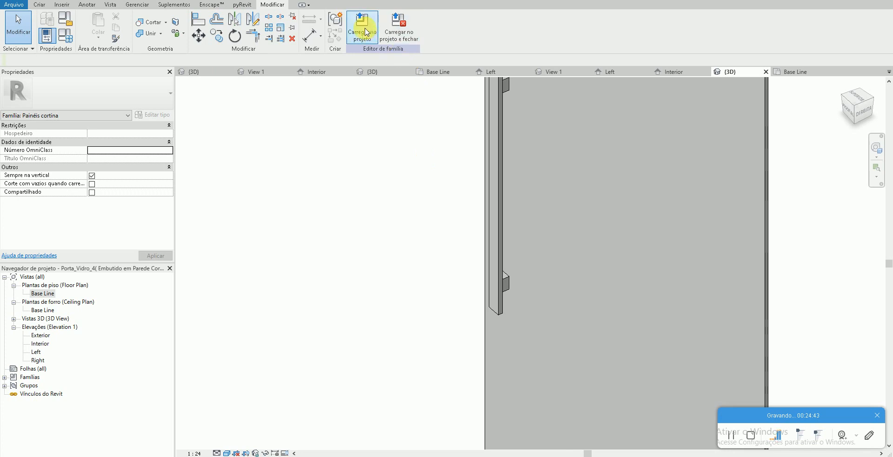
- Load the door family into the project, replacing the existing version and its parameter values, and inspect the handle there
{"action": "left_click", "coordinate": [367, 33]}
{"action": "left_click", "coordinate": [421, 302]}
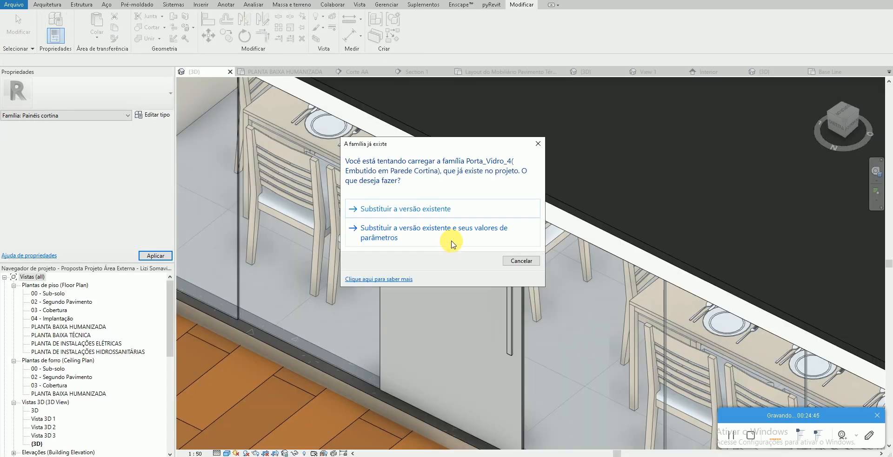
{"action": "left_click", "coordinate": [451, 244]}
{"action": "scroll", "coordinate": [509, 292], "scroll_direction": "up", "scroll_amount": 5}
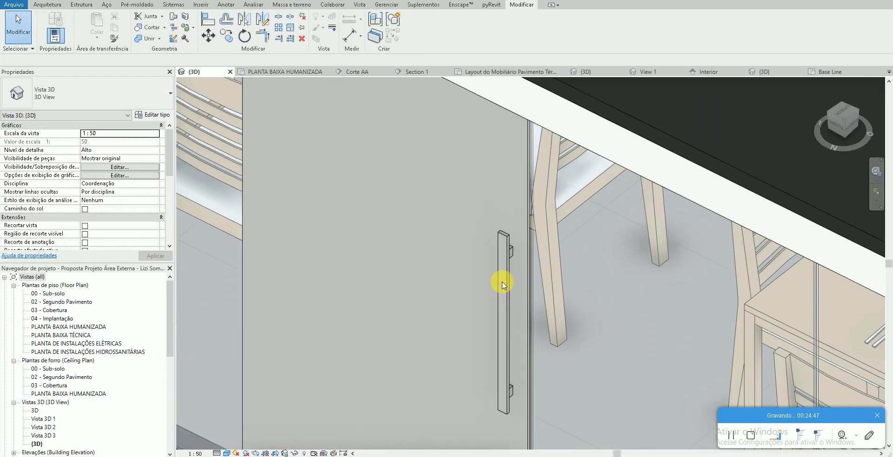
{"action": "scroll", "coordinate": [502, 285], "scroll_direction": "down", "scroll_amount": 3}
{"action": "scroll", "coordinate": [493, 272], "scroll_direction": "down", "scroll_amount": 1}
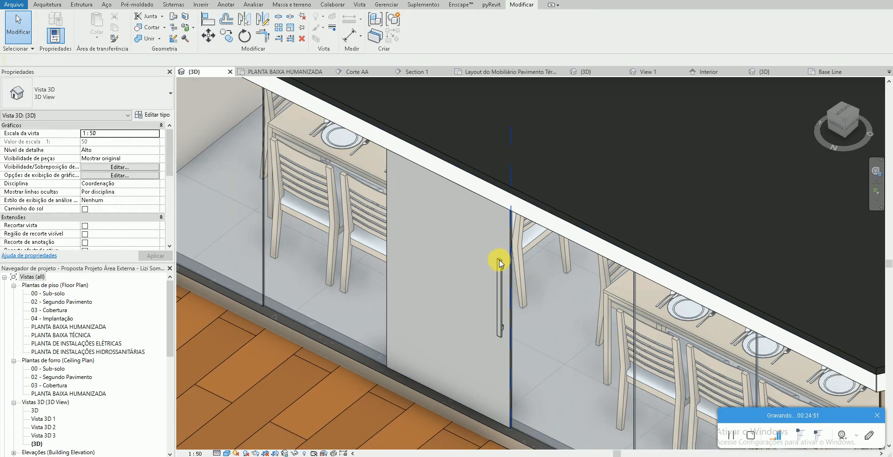
- Set the Forra material of the glass door panel's type to 00 Aluminio
{"action": "left_click", "coordinate": [496, 259]}
{"action": "middle_click_drag", "start_coordinate": [420, 285], "coordinate": [431, 300], "text": "shift"}
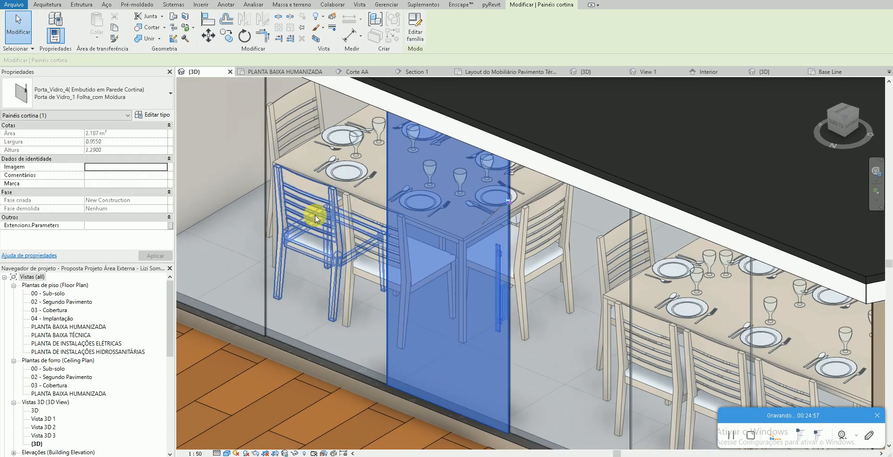
{"action": "left_click", "coordinate": [156, 115]}
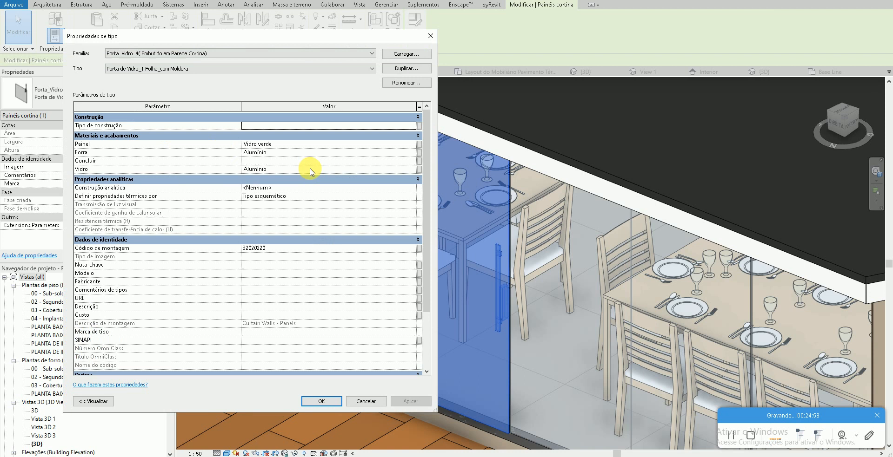
{"action": "left_click", "coordinate": [330, 155]}
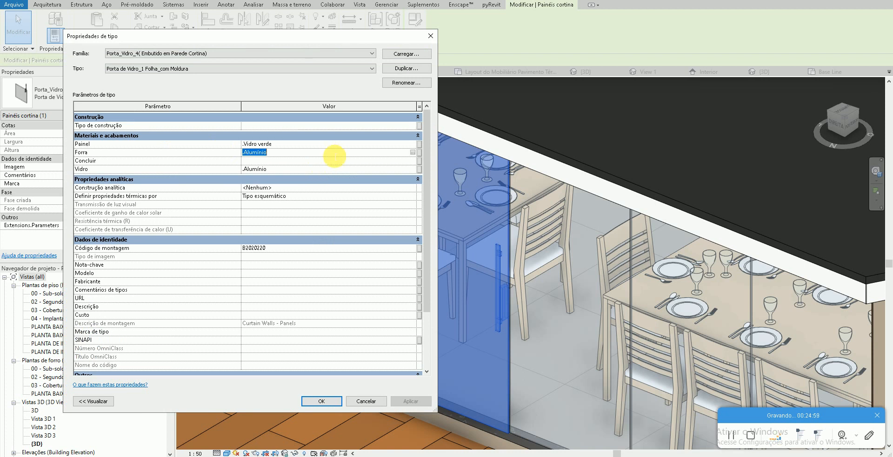
{"action": "left_click", "coordinate": [413, 153]}
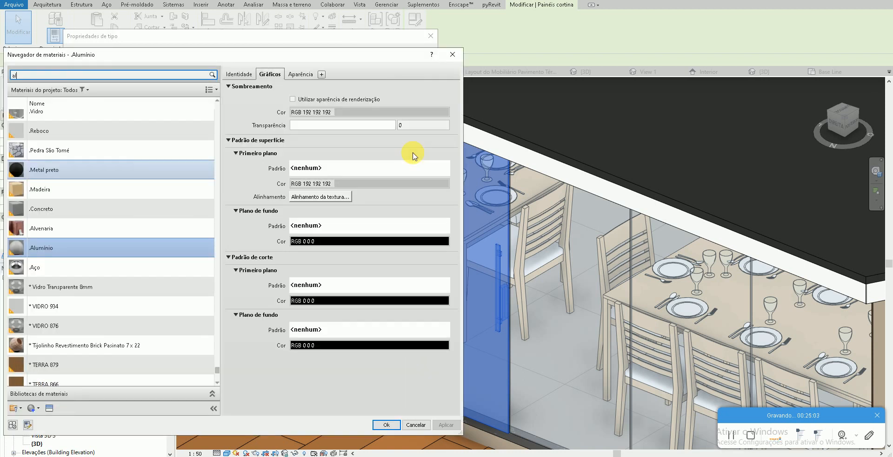
{"action": "type", "text": "alu"}
{"action": "key", "text": "BackSpace"}
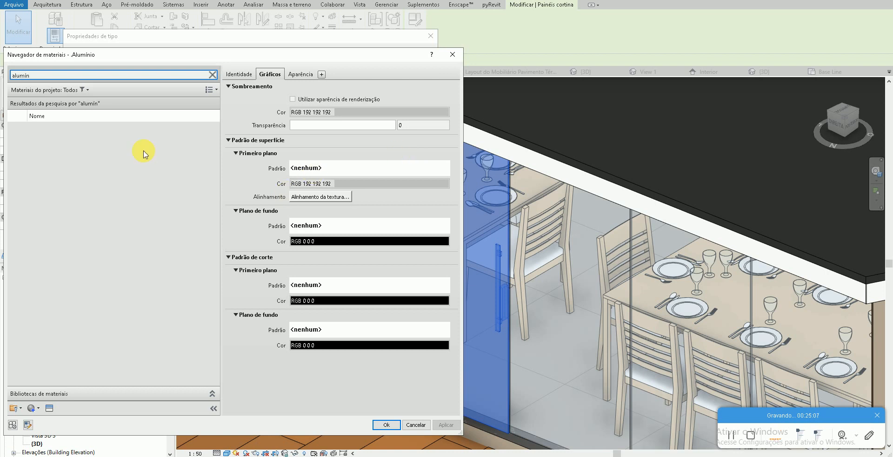
{"action": "scroll", "coordinate": [147, 186], "scroll_direction": "down", "scroll_amount": 10}
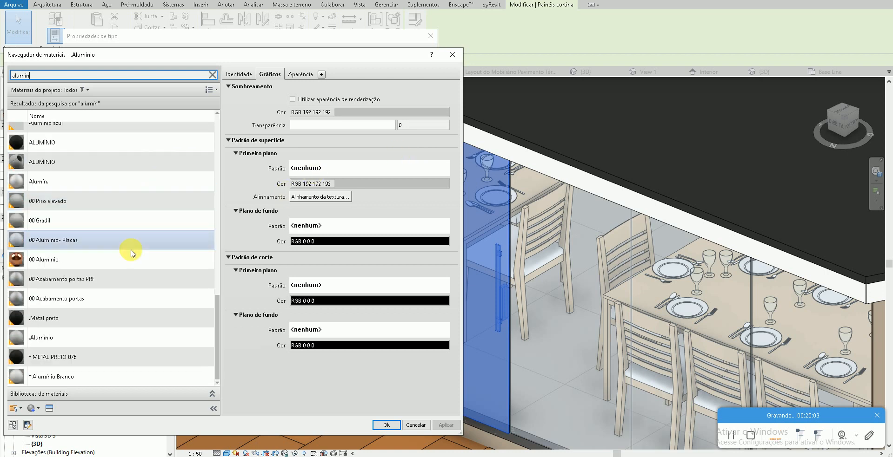
{"action": "left_click", "coordinate": [99, 261]}
{"action": "left_click", "coordinate": [386, 425]}
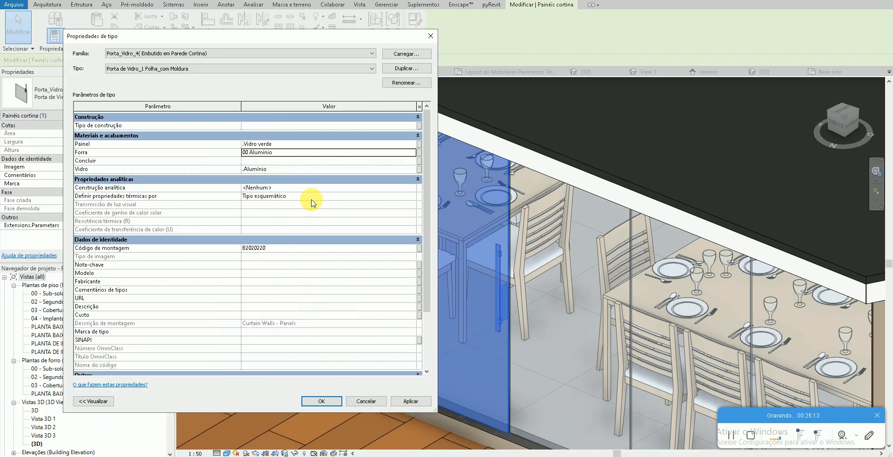
- Set the Vidro material of the glass door panel's type to * Vidro Transparente 8mm and apply the type changes
{"action": "left_click", "coordinate": [312, 170]}
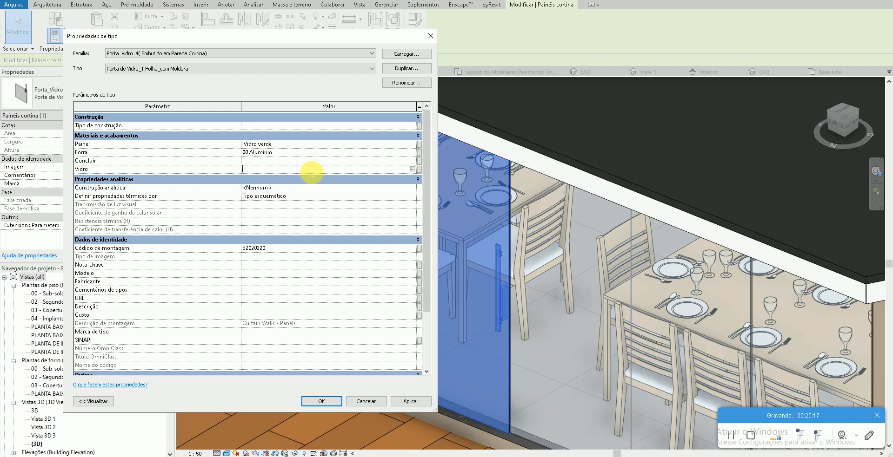
{"action": "left_click", "coordinate": [413, 170]}
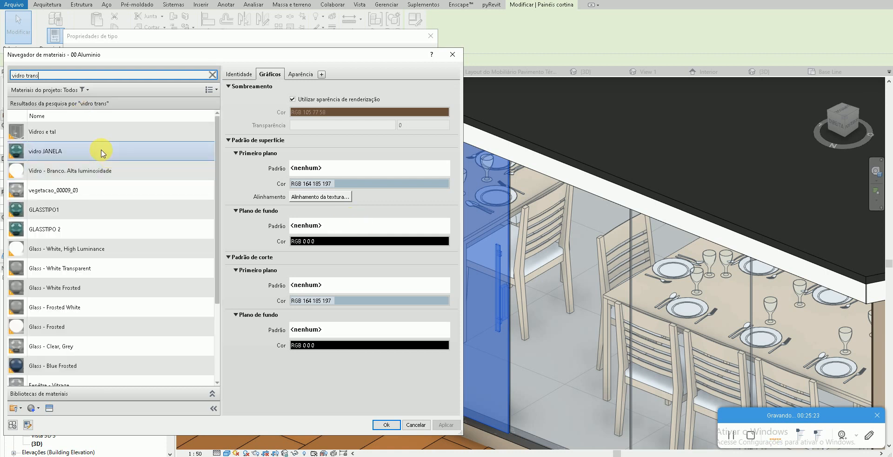
{"action": "scroll", "coordinate": [103, 154], "scroll_direction": "down", "scroll_amount": 3}
{"action": "left_click", "coordinate": [85, 339]}
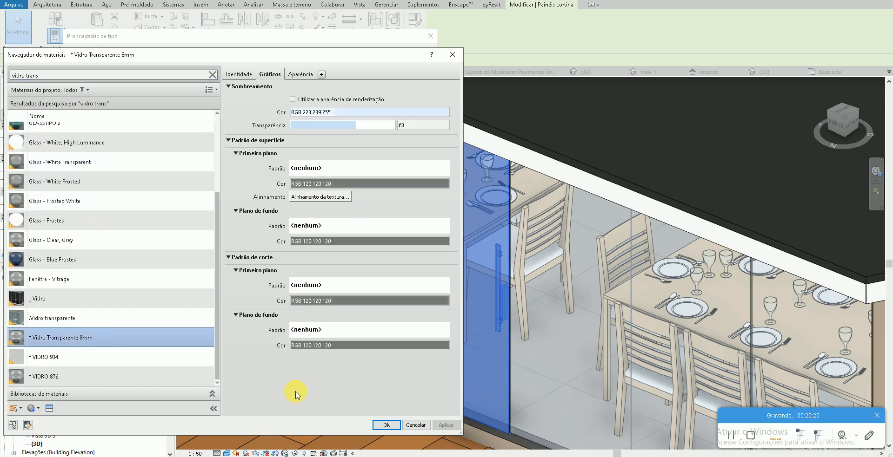
{"action": "left_click", "coordinate": [387, 425]}
{"action": "left_click", "coordinate": [491, 232]}
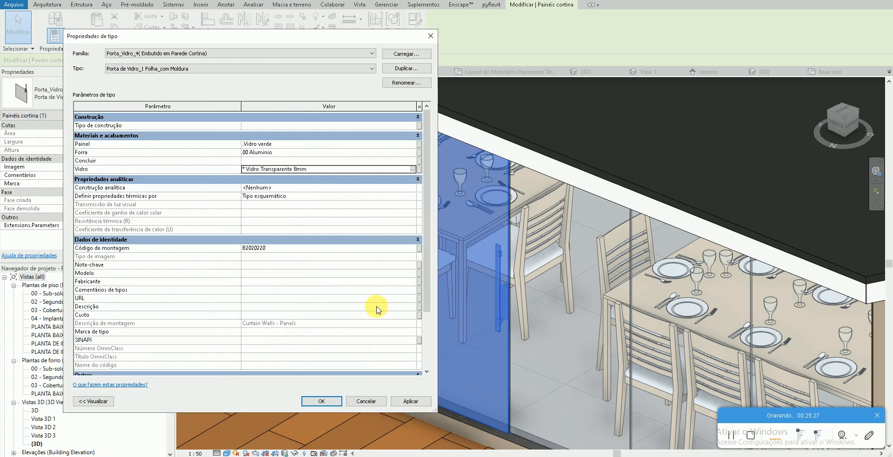
{"action": "left_click", "coordinate": [322, 402]}
{"action": "key", "text": "Escape"}
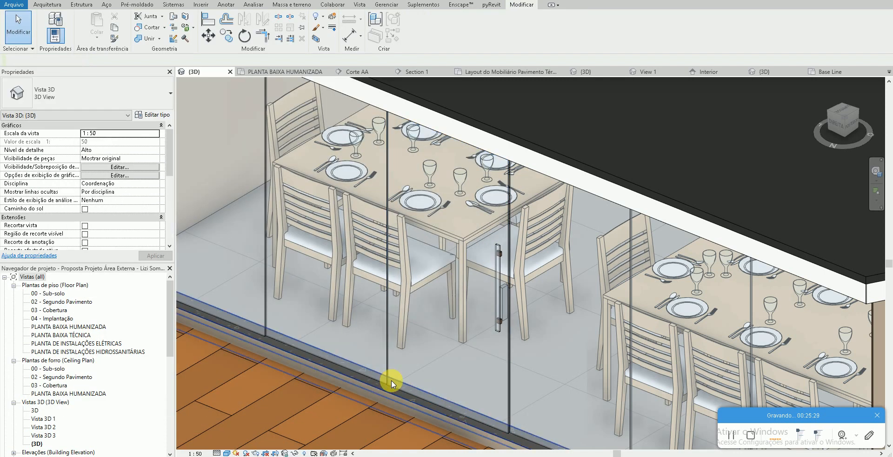
- Open the glass door panel's family for editing and switch to its 3D view
{"action": "scroll", "coordinate": [478, 331], "scroll_direction": "up", "scroll_amount": 2}
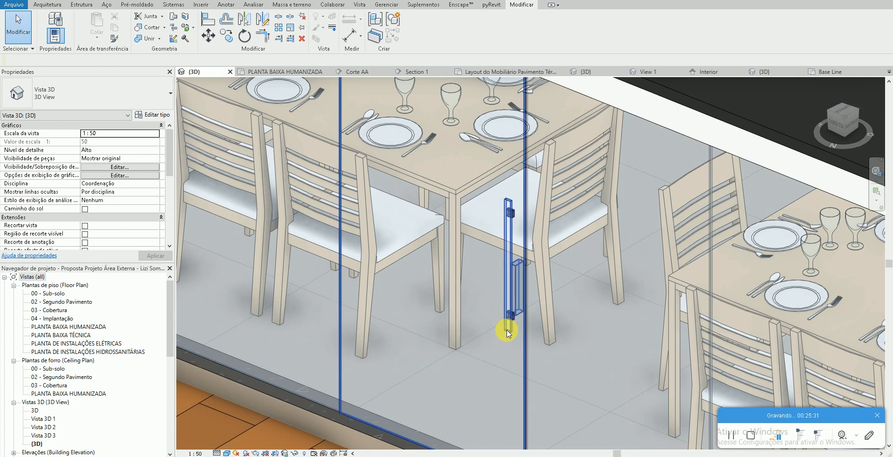
{"action": "left_click", "coordinate": [507, 331]}
{"action": "left_click", "coordinate": [152, 115]}
{"action": "key", "text": "Escape"}
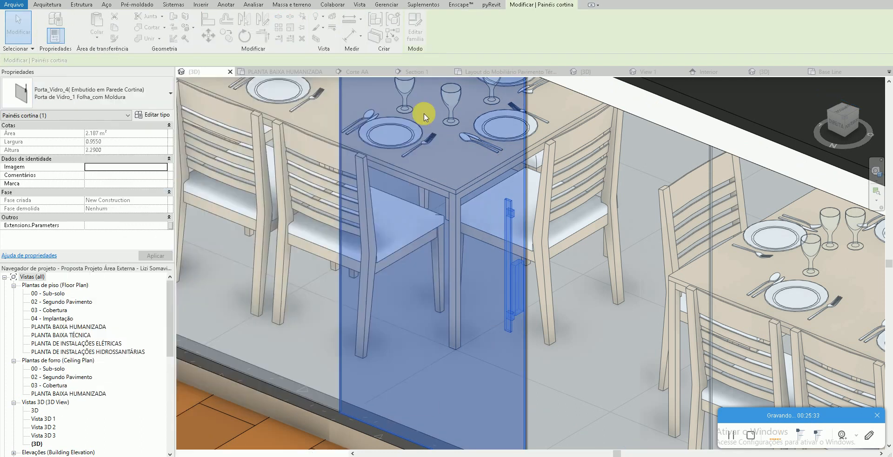
{"action": "left_click", "coordinate": [418, 24]}
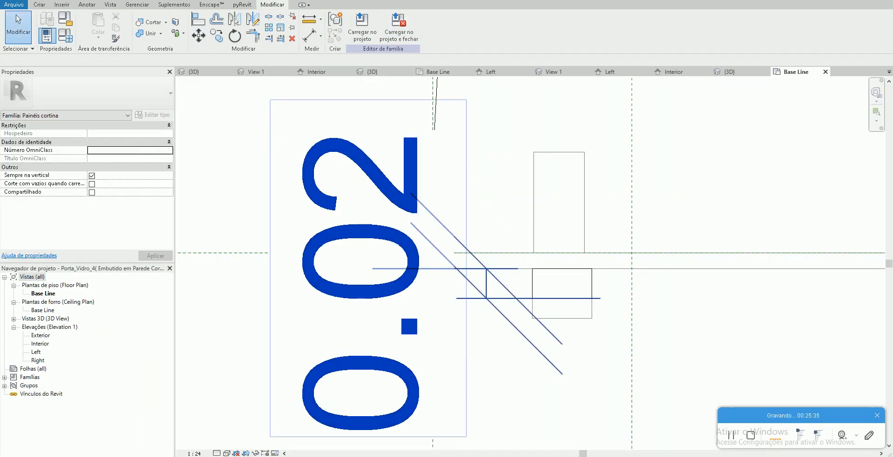
{"action": "left_click", "coordinate": [197, 1]}
- Associate the material of the door handle's vertical bar with the Forra family parameter
{"action": "left_click", "coordinate": [499, 229]}
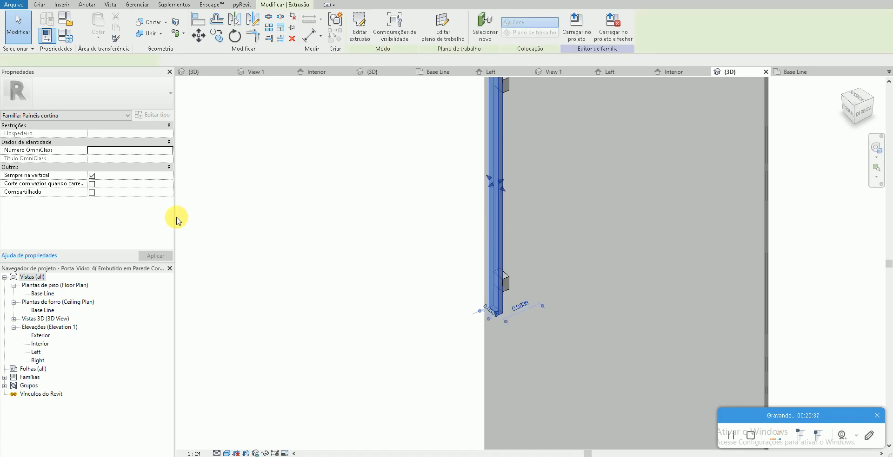
{"action": "left_click", "coordinate": [170, 192]}
{"action": "left_click", "coordinate": [380, 203]}
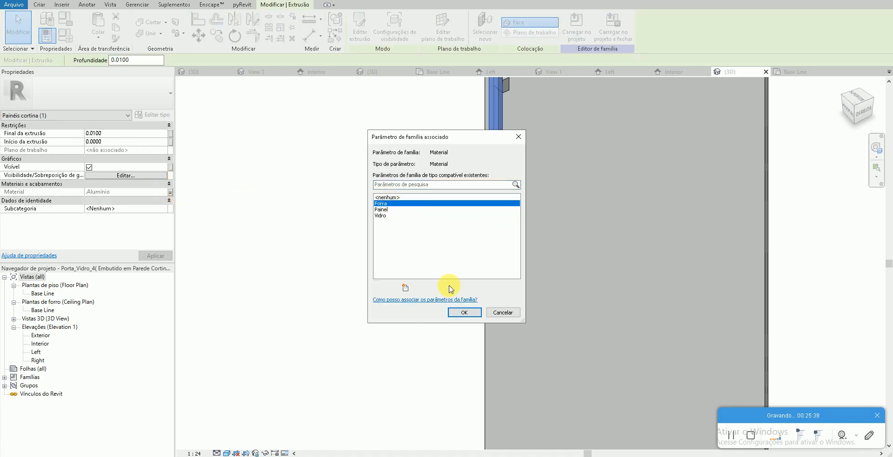
{"action": "left_click", "coordinate": [463, 312]}
- Load the door family into the external-area project, replacing the existing version and its parameter values
{"action": "left_click", "coordinate": [374, 84]}
{"action": "left_click", "coordinate": [361, 28]}
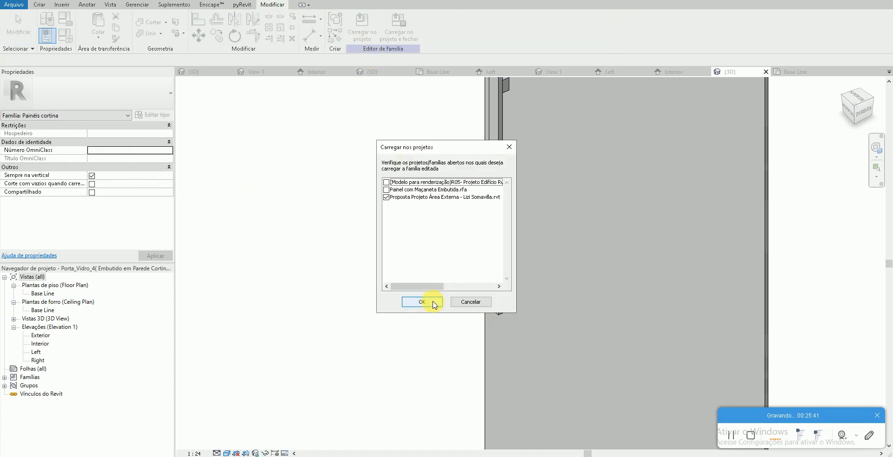
{"action": "left_click", "coordinate": [428, 303]}
{"action": "left_click", "coordinate": [457, 231]}
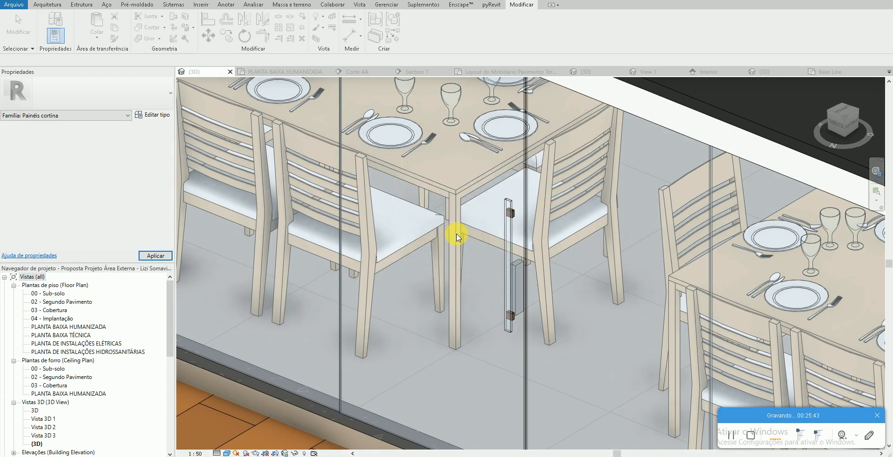
- Set the Forra material of the reloaded glass door panel's type to 00 Aluminio
{"action": "left_click", "coordinate": [510, 251]}
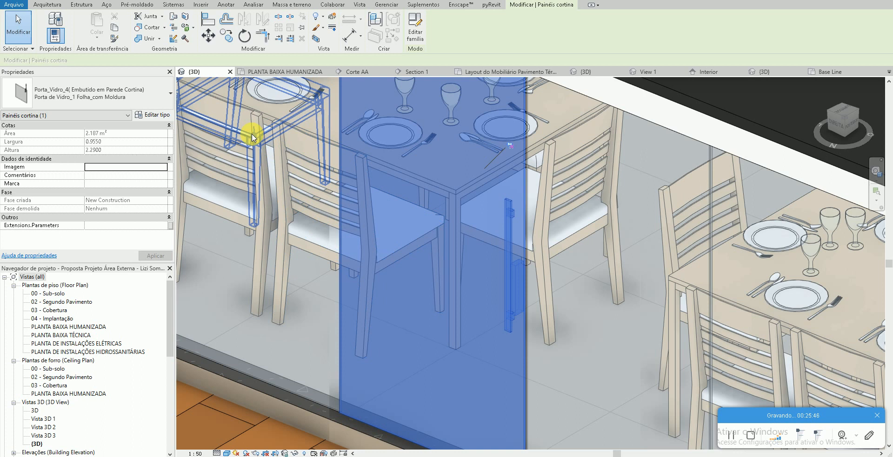
{"action": "left_click", "coordinate": [158, 116]}
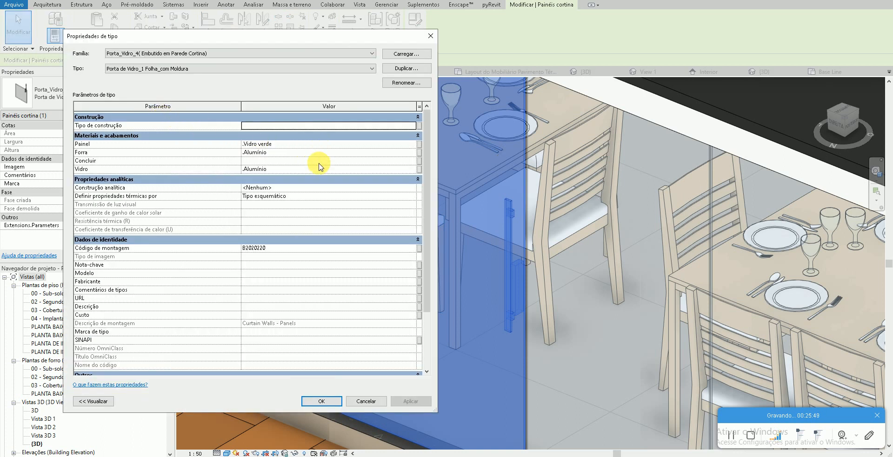
{"action": "left_click", "coordinate": [413, 153]}
{"action": "left_click", "coordinate": [412, 152]}
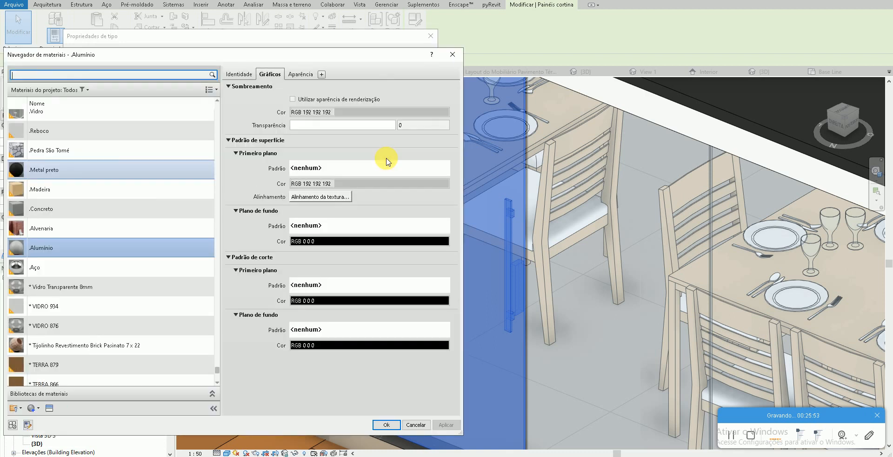
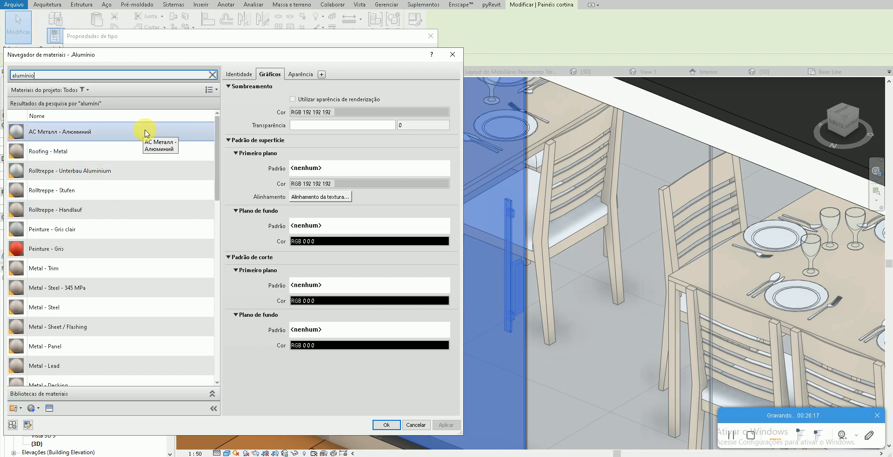
{"action": "scroll", "coordinate": [121, 195], "scroll_direction": "down", "scroll_amount": 10}
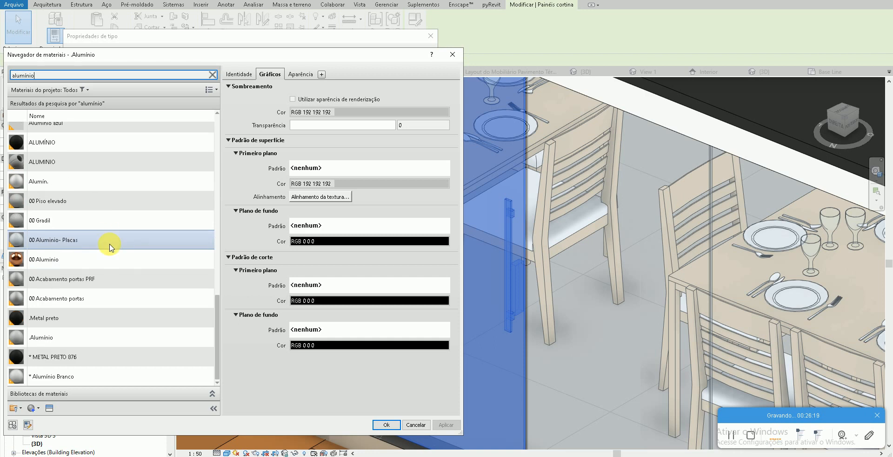
{"action": "left_click", "coordinate": [107, 259]}
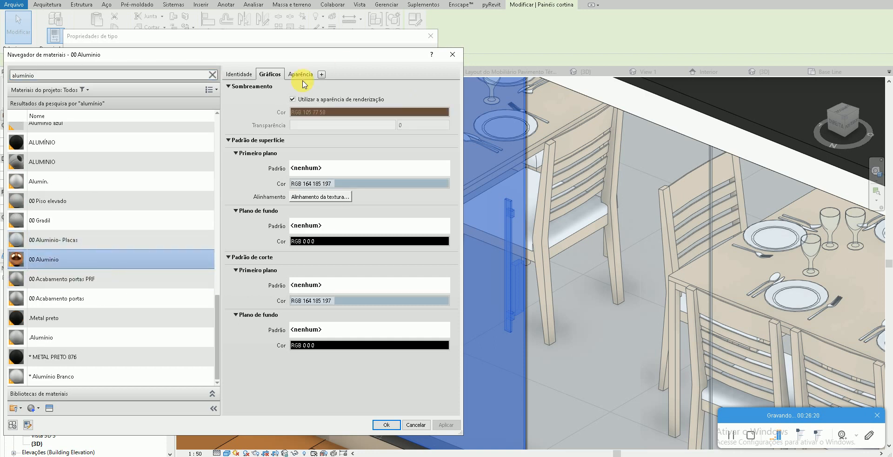
{"action": "left_click", "coordinate": [385, 425]}
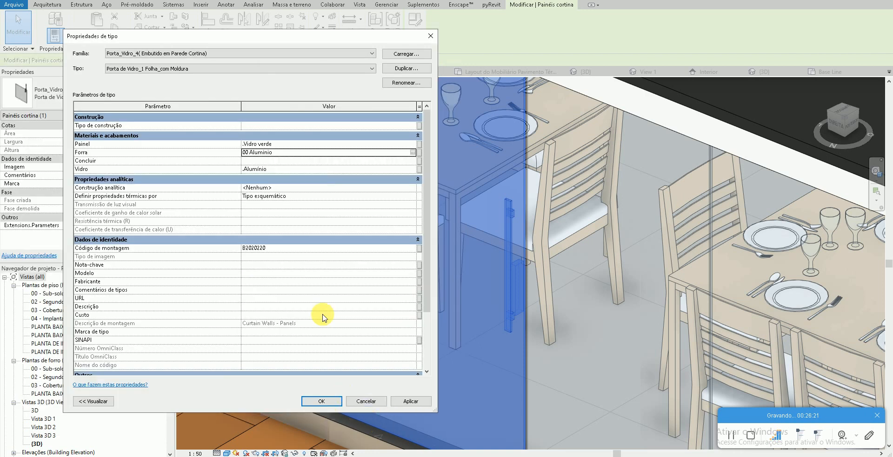
- Copy the Forra material 00 Aluminio into the door type's Vidro parameter
{"action": "left_click", "coordinate": [335, 169]}
{"action": "left_click", "coordinate": [331, 154]}
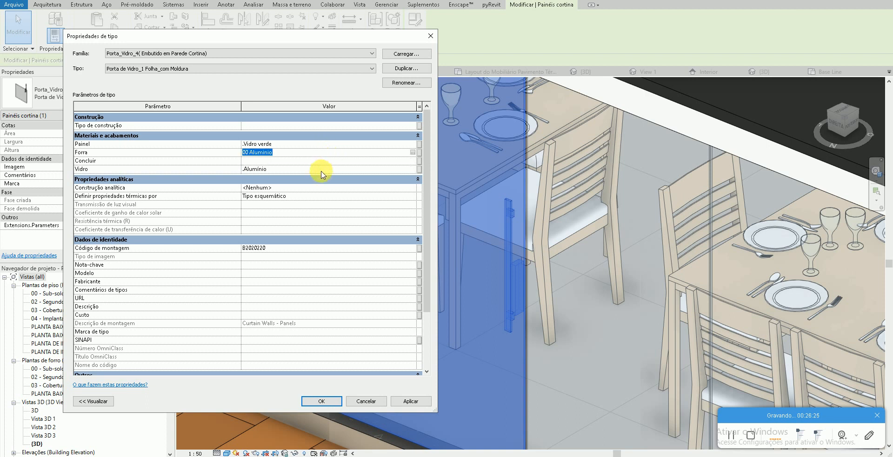
{"action": "left_click", "coordinate": [355, 136]}
{"action": "left_click", "coordinate": [353, 136]}
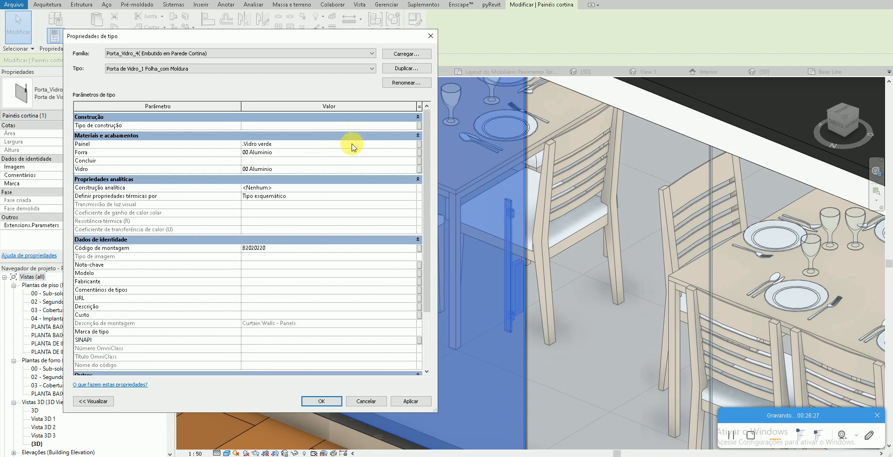
- Set the door type's Painel material to * Vidro Transparente 8mm and apply the type changes
{"action": "left_click", "coordinate": [352, 144]}
{"action": "left_click", "coordinate": [413, 145]}
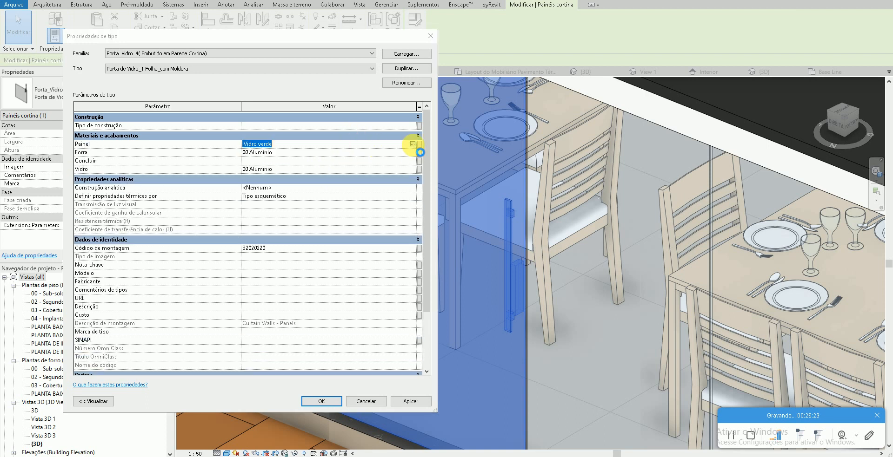
{"action": "type", "text": "vidro tra"}
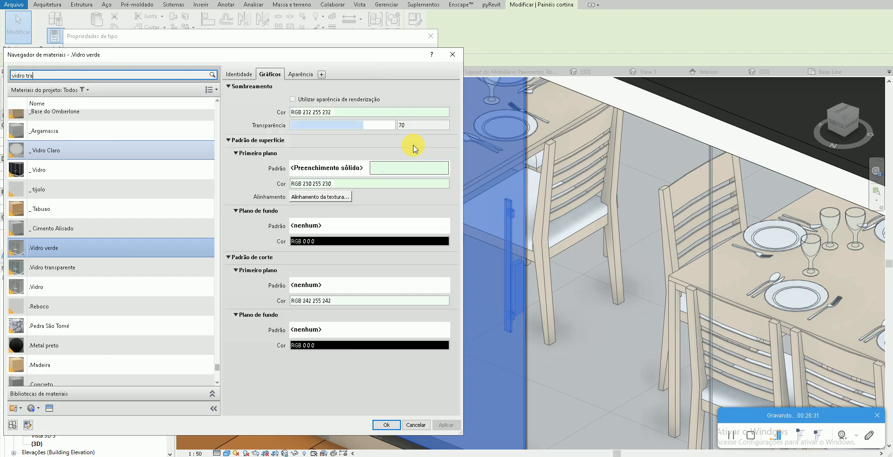
{"action": "type", "text": "s"}
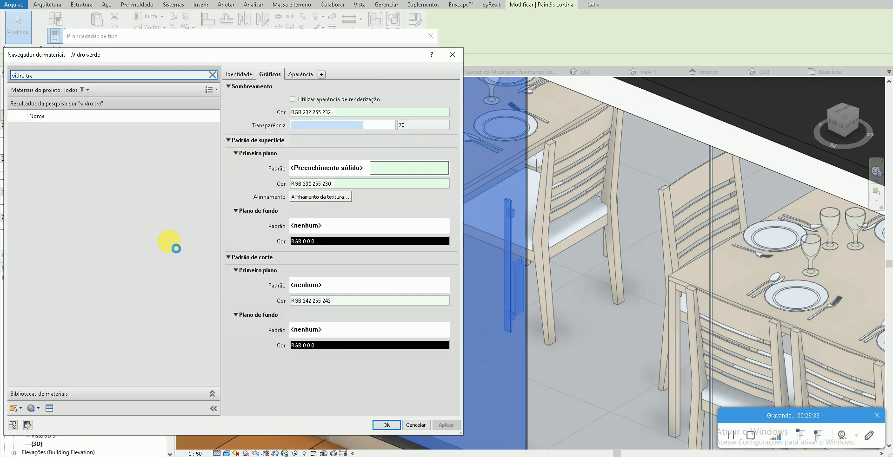
{"action": "scroll", "coordinate": [169, 241], "scroll_direction": "down", "scroll_amount": 5}
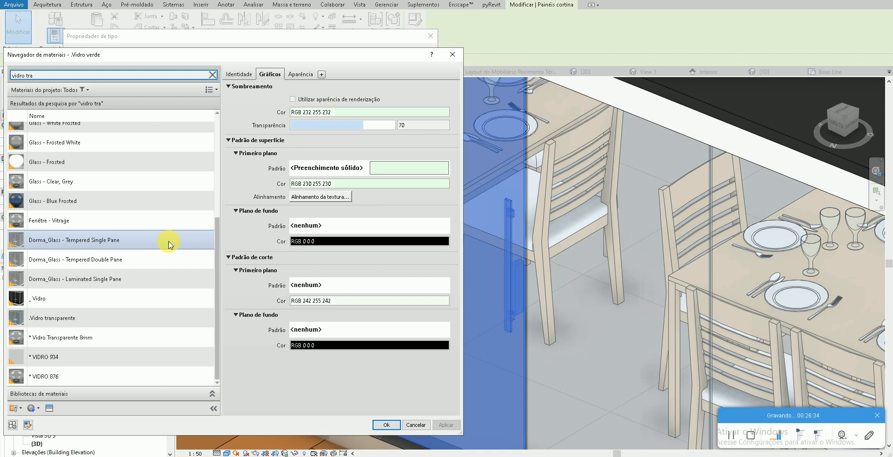
{"action": "left_click", "coordinate": [144, 336]}
{"action": "left_click", "coordinate": [385, 425]}
{"action": "left_click", "coordinate": [324, 398]}
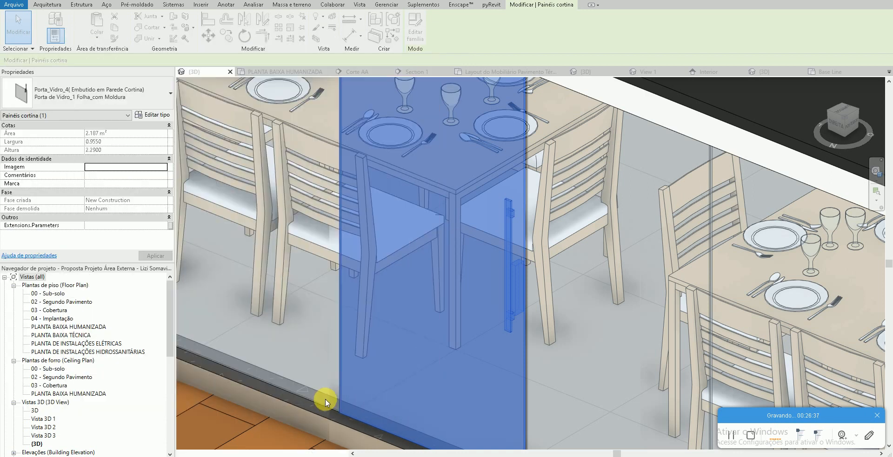
{"action": "key", "text": "Escape"}
{"action": "scroll", "coordinate": [495, 338], "scroll_direction": "down", "scroll_amount": 2}
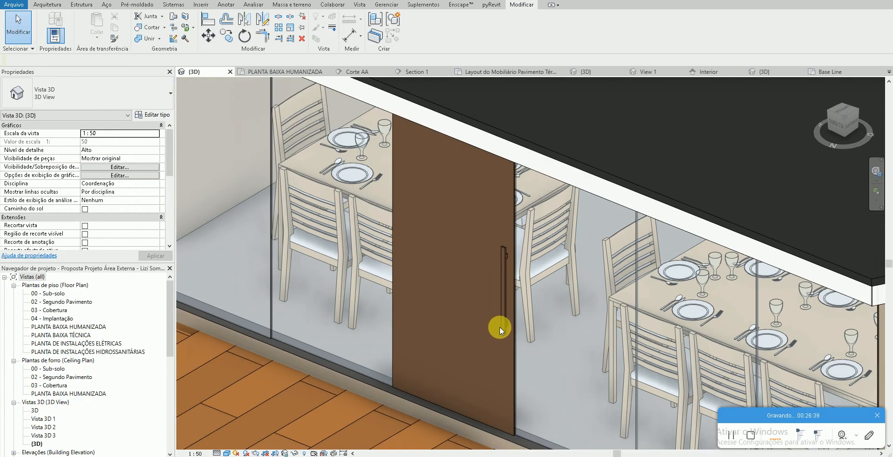
- Copy the Painel material * Vidro Transparente 8mm into the door type's Vidro parameter and apply it
{"action": "left_click", "coordinate": [501, 309]}
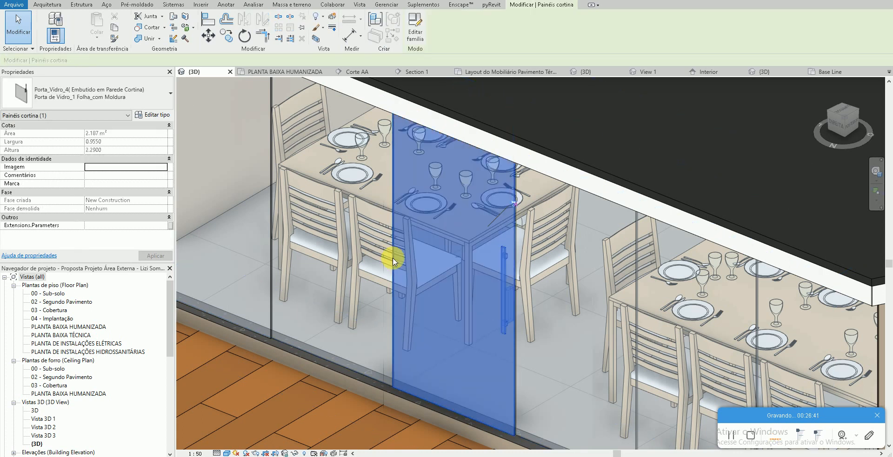
{"action": "left_click", "coordinate": [149, 115]}
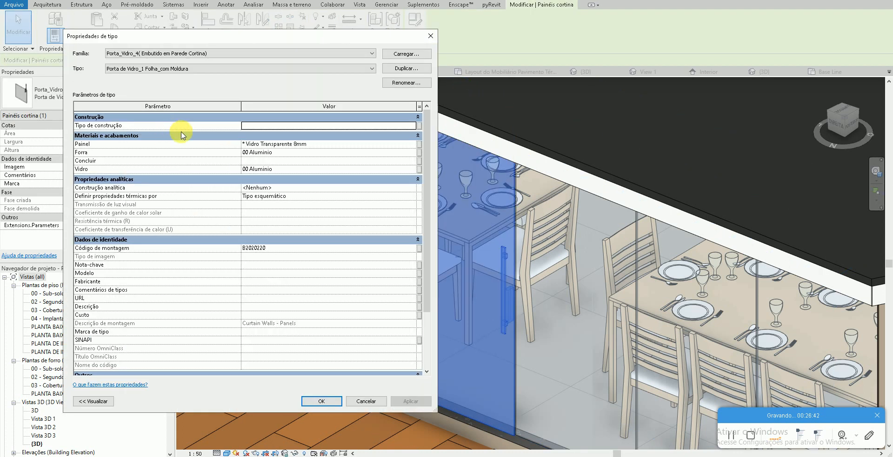
{"action": "left_click", "coordinate": [330, 146]}
{"action": "left_click", "coordinate": [313, 179]}
{"action": "left_click", "coordinate": [313, 169]}
{"action": "type", "text": "* Vidro Transparente 8mm"}
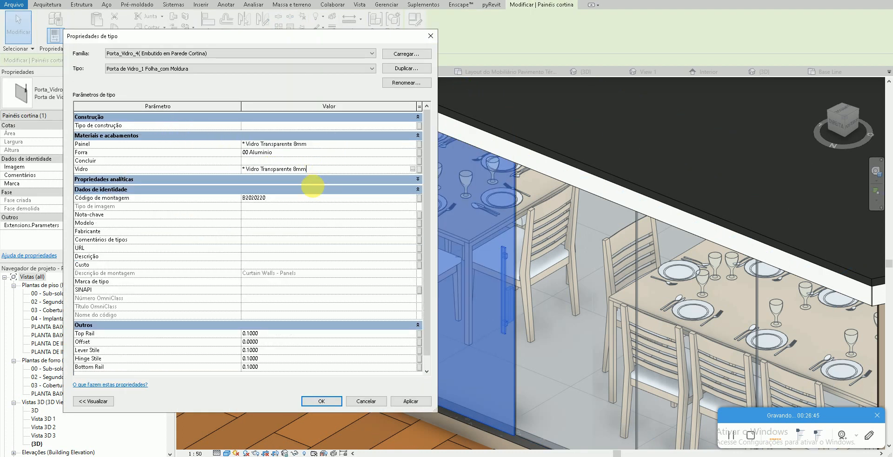
{"action": "left_click", "coordinate": [322, 401]}
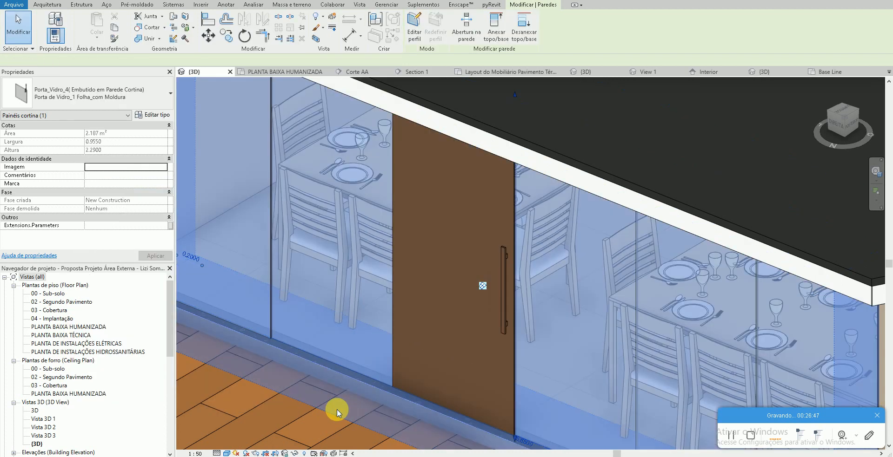
- Check the door type's material assignments and open the glass door family for editing again
{"action": "left_click", "coordinate": [435, 356]}
{"action": "key", "text": "Escape"}
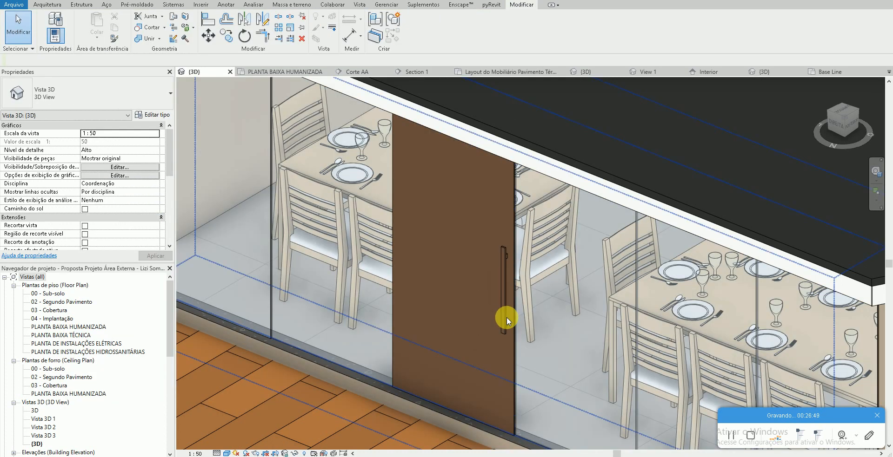
{"action": "left_click", "coordinate": [154, 115]}
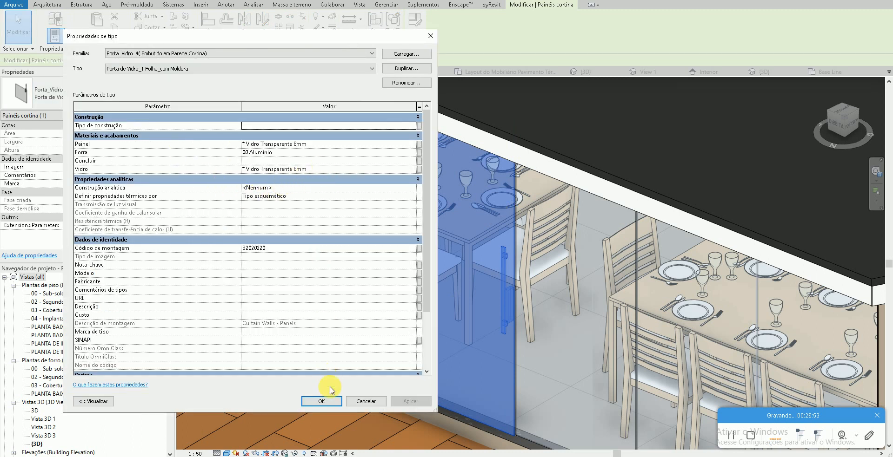
{"action": "left_click", "coordinate": [321, 401]}
{"action": "key", "text": "Escape"}
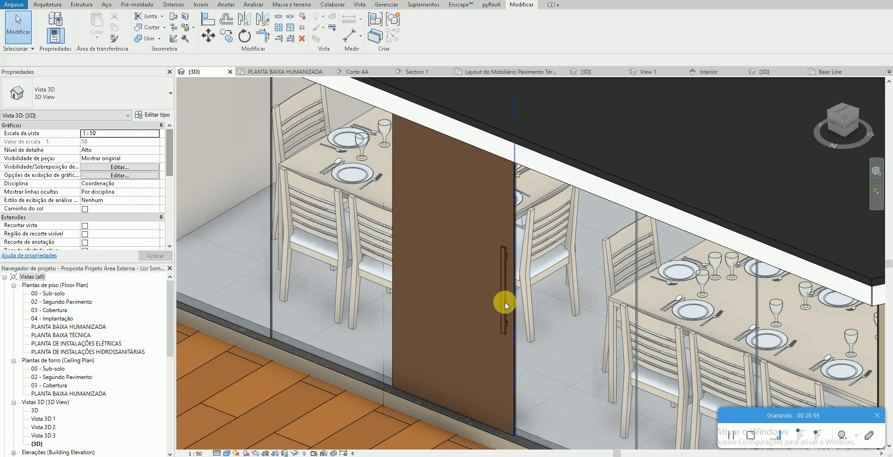
{"action": "left_click", "coordinate": [504, 302]}
{"action": "left_click", "coordinate": [418, 32]}
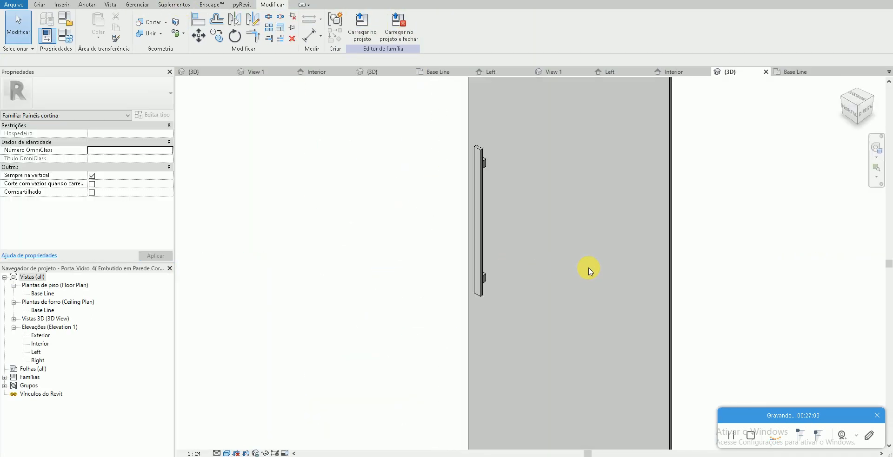
- Associate the glass panel extrusion's Material property with the Vidro family parameter
{"action": "left_click", "coordinate": [667, 249]}
{"action": "left_click", "coordinate": [170, 195]}
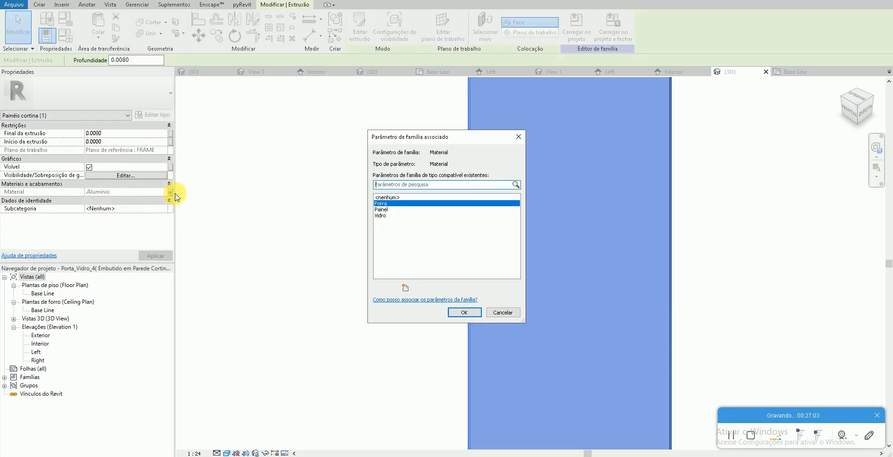
{"action": "left_click", "coordinate": [390, 216]}
{"action": "left_click", "coordinate": [450, 311]}
{"action": "left_click", "coordinate": [388, 277]}
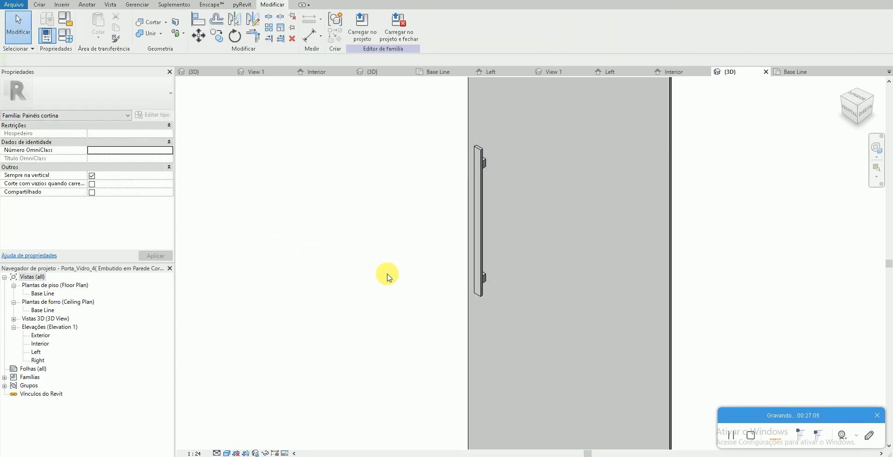
- Associate the Material property of the handle bar and its brackets with the Painel family parameter
{"action": "left_click", "coordinate": [487, 168]}
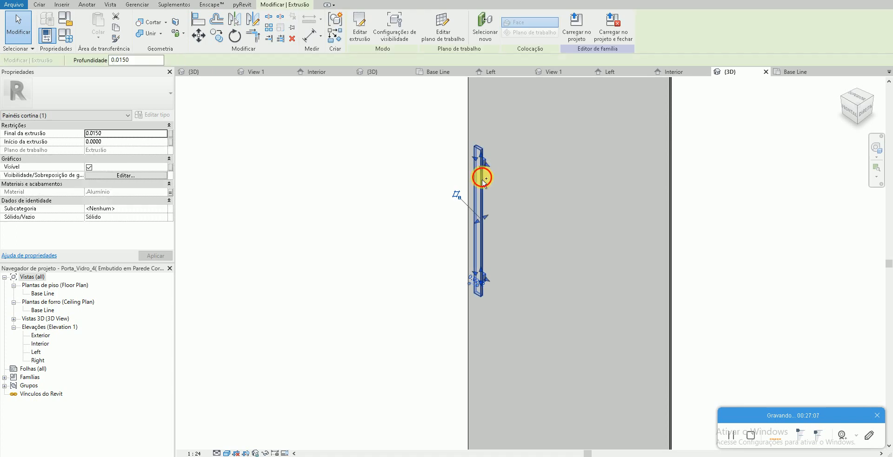
{"action": "left_click", "coordinate": [170, 194]}
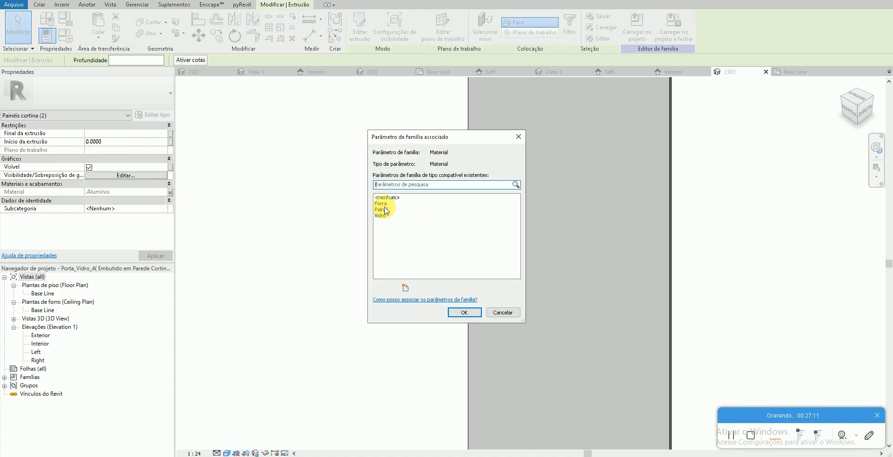
{"action": "left_click", "coordinate": [384, 210]}
{"action": "left_click", "coordinate": [464, 313]}
{"action": "left_click", "coordinate": [430, 253]}
{"action": "scroll", "coordinate": [449, 240], "scroll_direction": "down", "scroll_amount": 2}
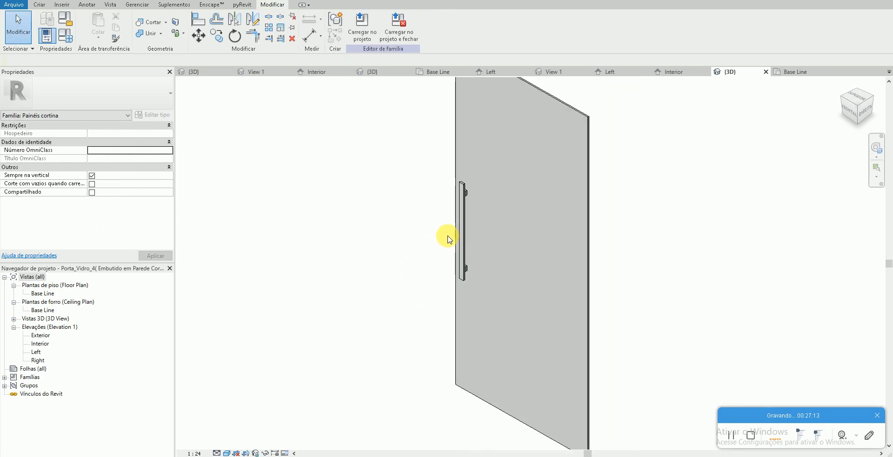
- Check the glass panel extrusion's material association and keep it linked to the Vidro parameter
{"action": "left_click", "coordinate": [455, 234]}
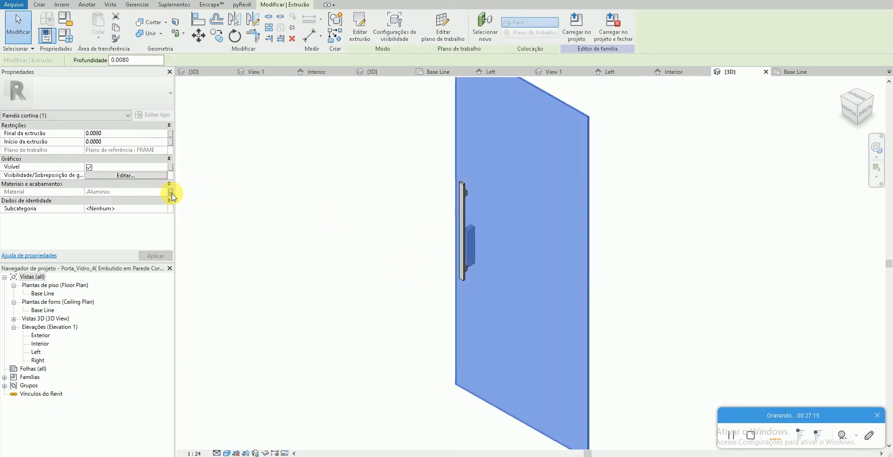
{"action": "left_click", "coordinate": [170, 193]}
{"action": "left_click", "coordinate": [380, 216]}
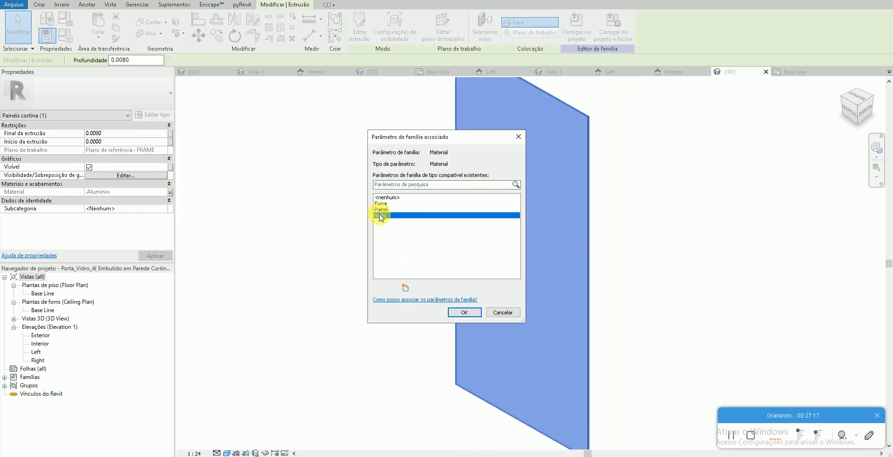
{"action": "left_click", "coordinate": [452, 312]}
{"action": "left_click", "coordinate": [379, 270]}
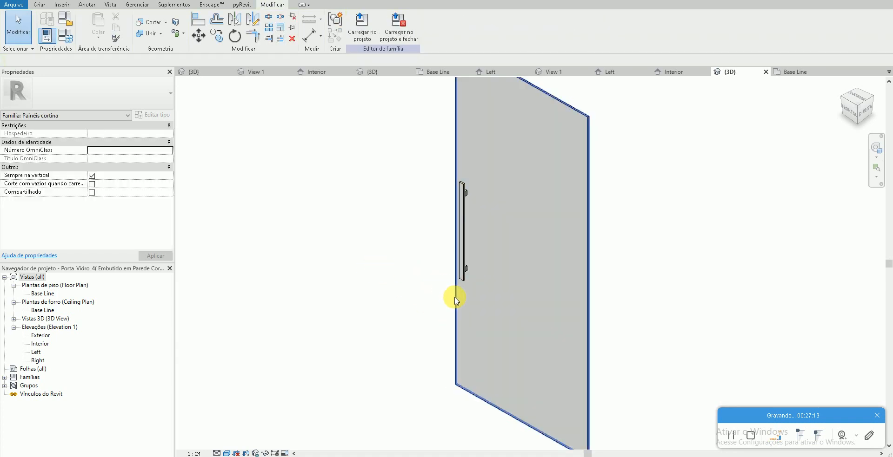
- Load the door family into the Proposta Projeto Área Externa project, overwriting the existing version and its parameter values, and inspect the door
{"action": "left_click", "coordinate": [361, 26]}
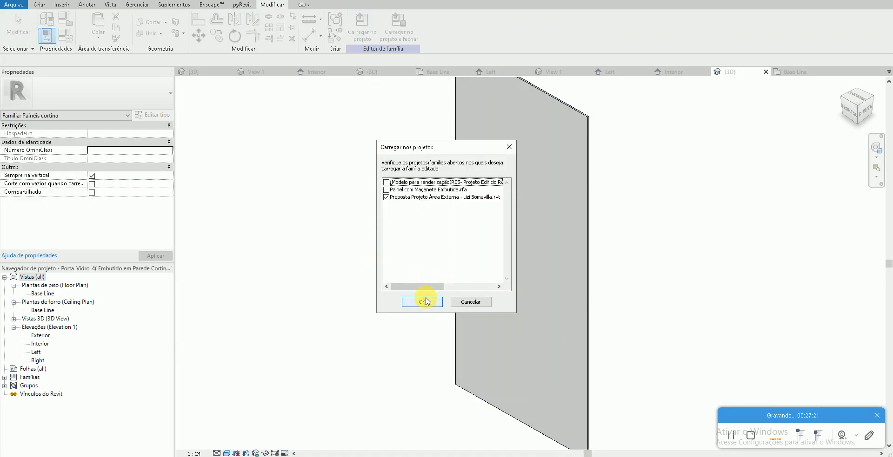
{"action": "left_click", "coordinate": [424, 302]}
{"action": "left_click", "coordinate": [420, 235]}
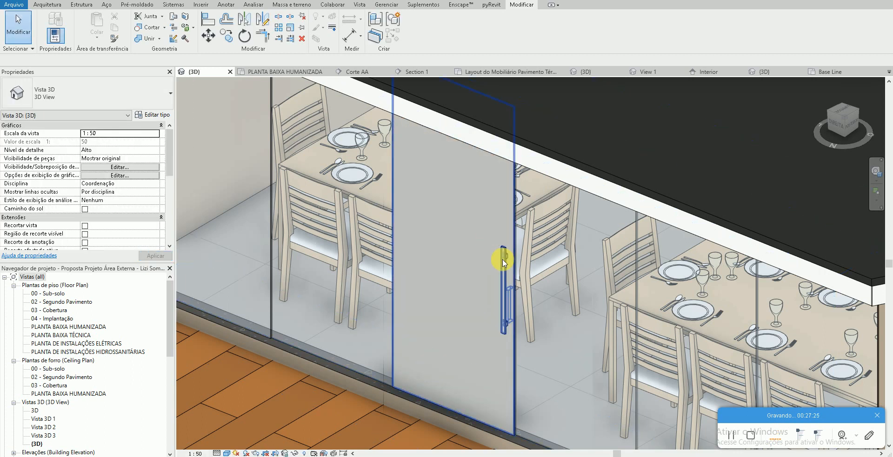
{"action": "scroll", "coordinate": [460, 269], "scroll_direction": "down", "scroll_amount": 4}
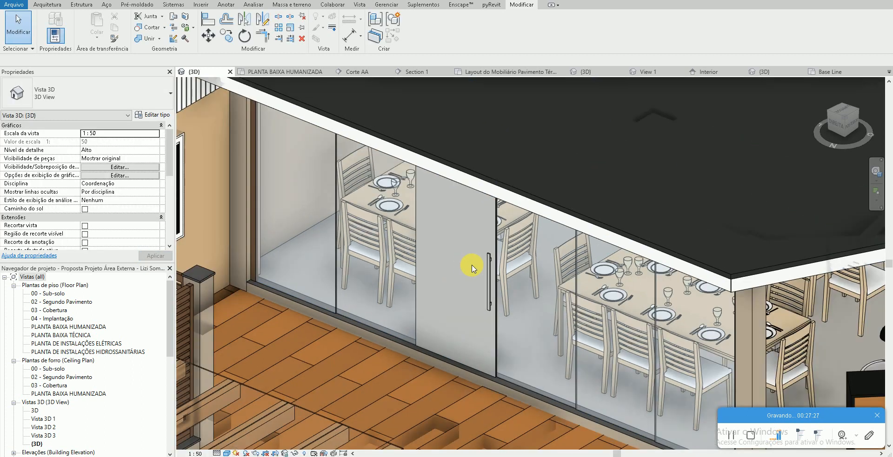
{"action": "scroll", "coordinate": [472, 265], "scroll_direction": "up", "scroll_amount": 2}
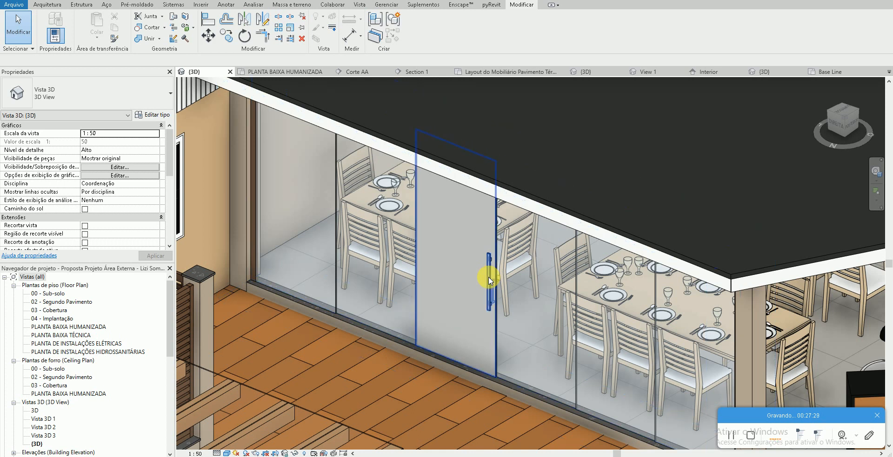
- Open the glass door family for editing and delete the rectangular extrusion on the opposite side of the glass from the handle
{"action": "left_click", "coordinate": [489, 280]}
{"action": "left_click", "coordinate": [415, 24]}
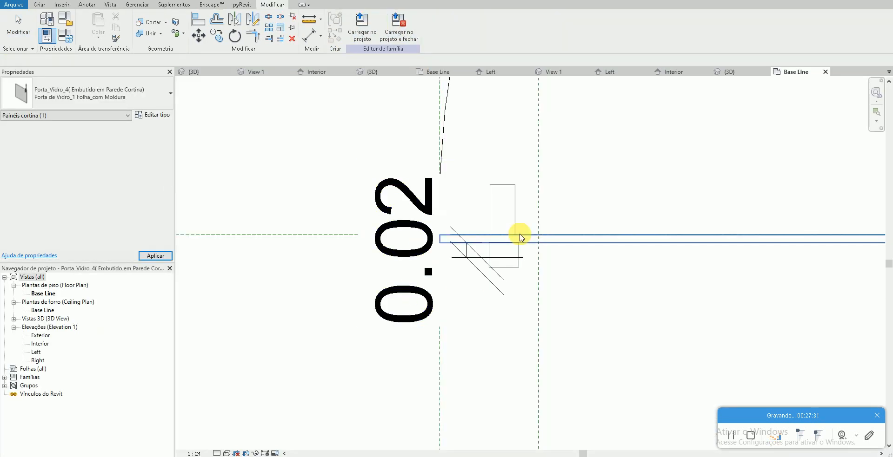
{"action": "left_click", "coordinate": [521, 237]}
{"action": "left_click", "coordinate": [515, 204]}
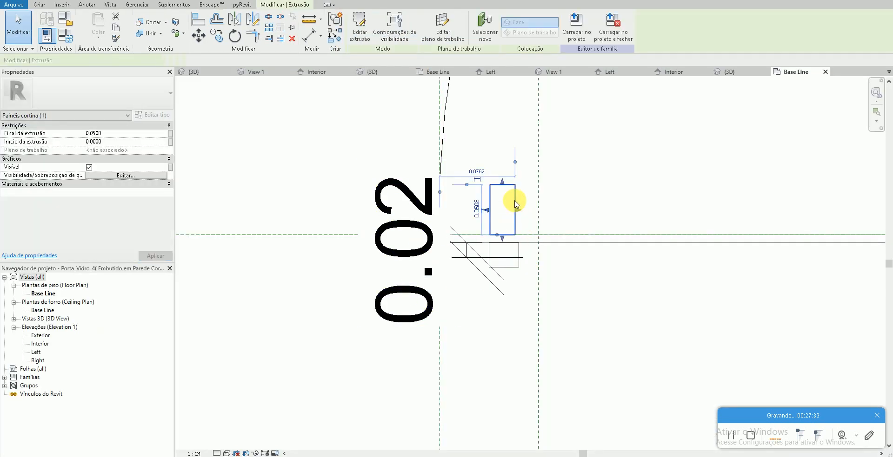
{"action": "key", "text": "Delete"}
- Try to mirror a copy of the handle bar and brackets to the other side of the glass panel
{"action": "scroll", "coordinate": [530, 275], "scroll_direction": "up", "scroll_amount": 2}
{"action": "mouse_move", "coordinate": [529, 272]}
{"action": "left_mouse_down"}
{"action": "mouse_move", "coordinate": [511, 240]}
{"action": "mouse_move", "coordinate": [517, 265]}
{"action": "left_mouse_up"}
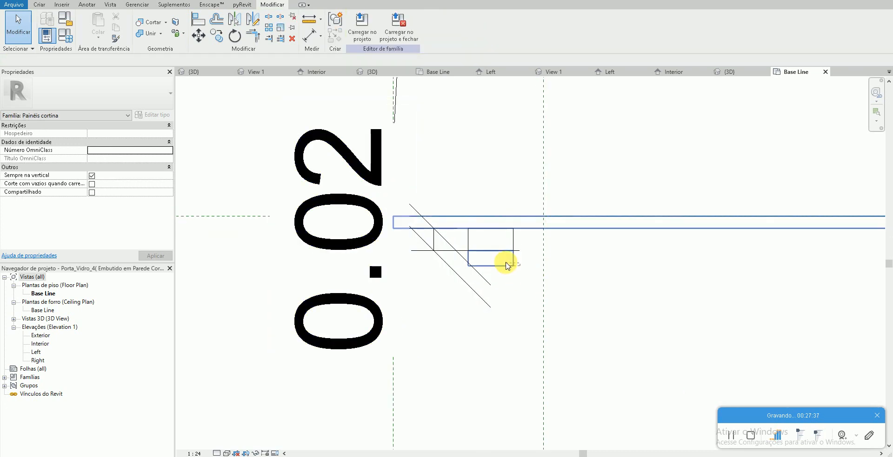
{"action": "left_click", "coordinate": [515, 251]}
{"action": "key", "text": "Escape"}
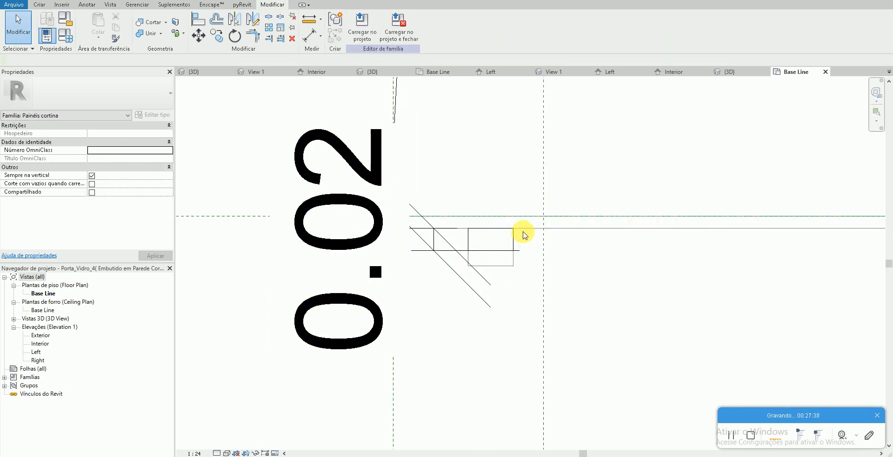
{"action": "left_click", "coordinate": [506, 251]}
{"action": "left_click", "coordinate": [503, 262], "text": "ctrl"}
{"action": "left_click", "coordinate": [524, 230], "text": "ctrl"}
{"action": "left_click", "coordinate": [525, 230], "text": "shift"}
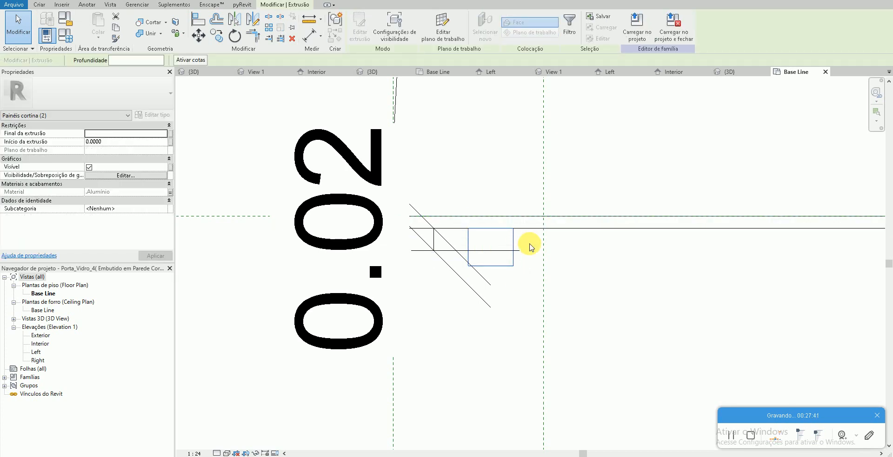
{"action": "key", "text": "d"}
{"action": "key", "text": "m"}
{"action": "scroll", "coordinate": [790, 219], "scroll_direction": "up", "scroll_amount": 3}
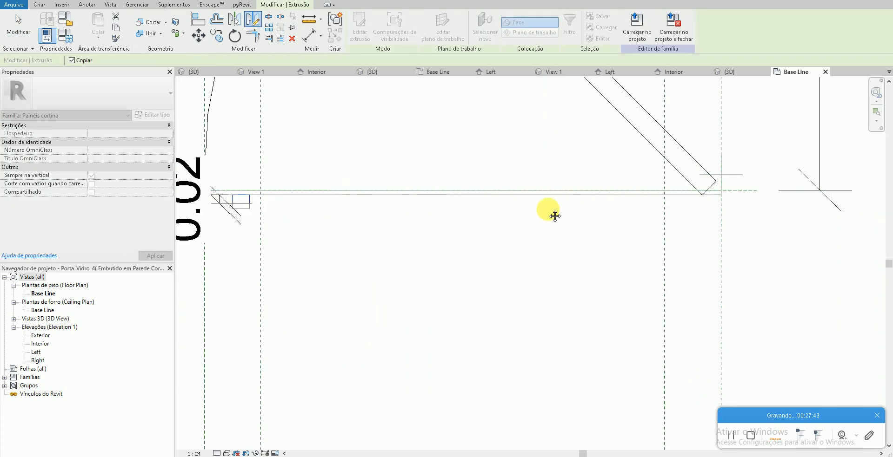
{"action": "scroll", "coordinate": [720, 194], "scroll_direction": "up", "scroll_amount": 2}
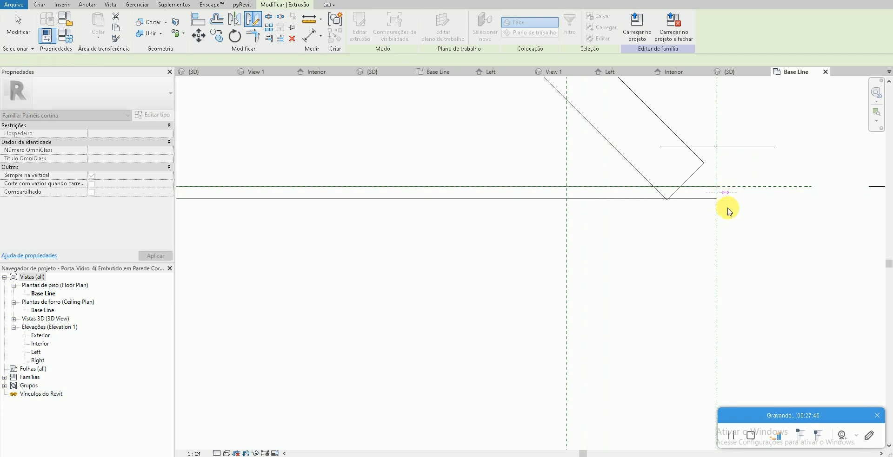
{"action": "key", "text": "Escape"}
{"action": "key", "text": "Escape"}
- Try to load the family with the mirrored handle into the Proposta Projeto Área Externa project
{"action": "left_click", "coordinate": [360, 29]}
{"action": "left_click", "coordinate": [431, 299]}
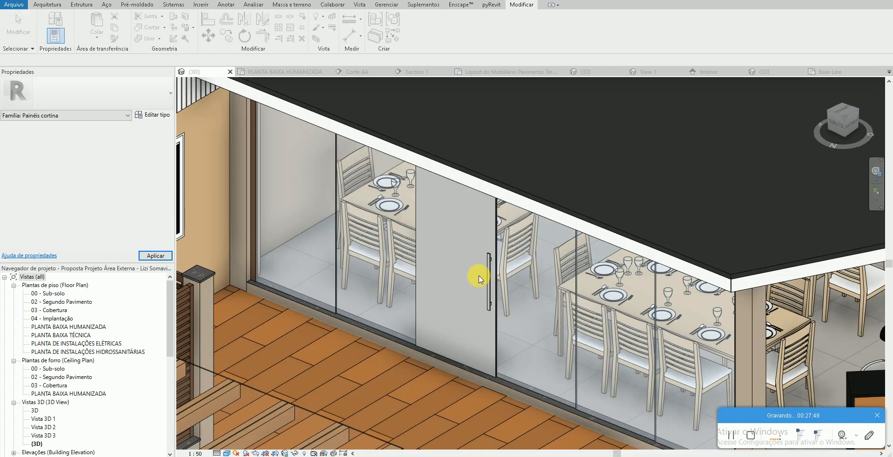
{"action": "left_click", "coordinate": [511, 266]}
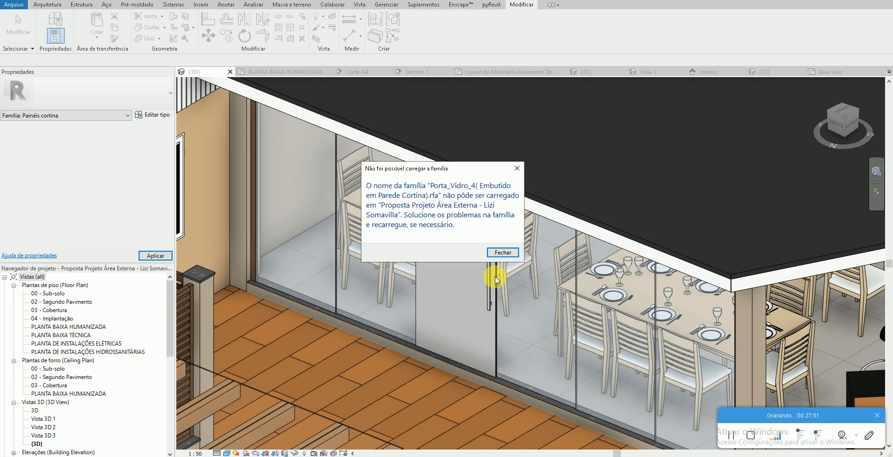
{"action": "left_click", "coordinate": [500, 254]}
- Inspect both sides of the door in 3D and reload the family into the project, overwriting the existing version and its parameter values
{"action": "scroll", "coordinate": [464, 308], "scroll_direction": "up", "scroll_amount": 6}
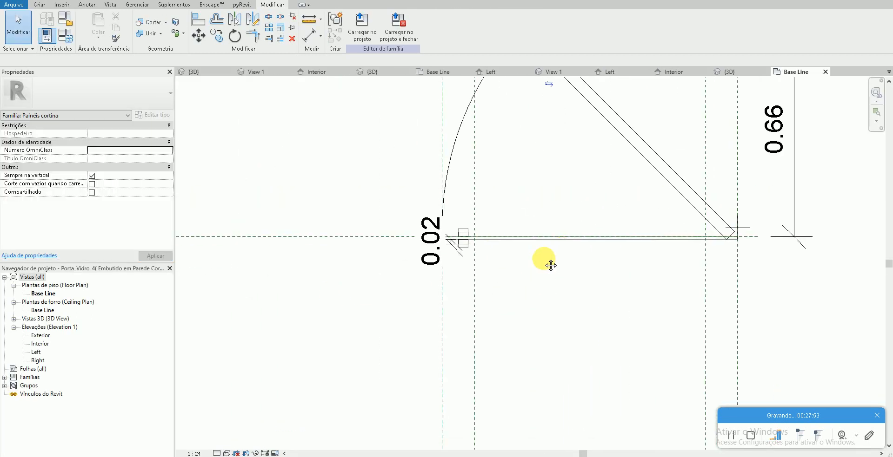
{"action": "left_click", "coordinate": [184, 0]}
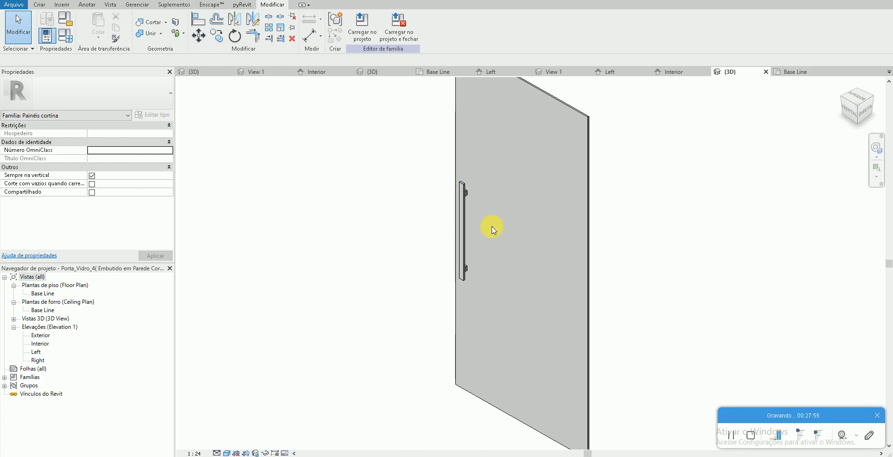
{"action": "middle_click_drag", "start_coordinate": [492, 230], "coordinate": [333, 200], "text": "shift"}
{"action": "middle_click_drag", "start_coordinate": [607, 241], "coordinate": [679, 232], "text": "shift"}
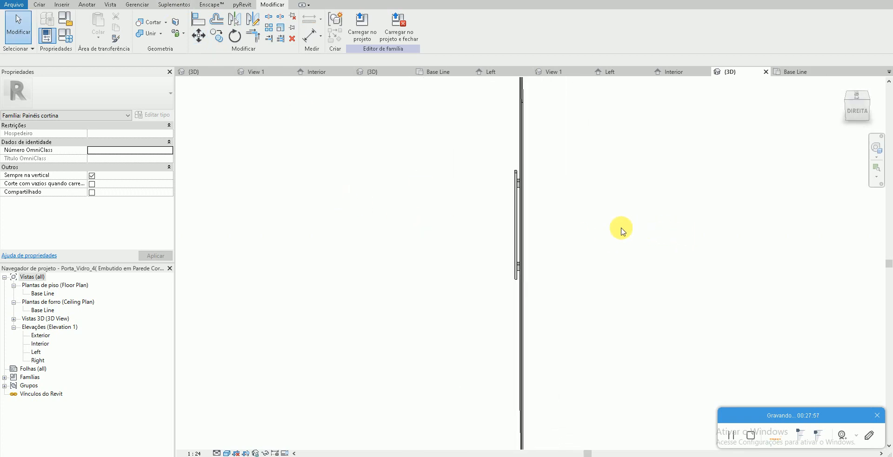
{"action": "middle_click_drag", "start_coordinate": [622, 229], "coordinate": [566, 223], "text": "shift"}
{"action": "left_click", "coordinate": [362, 33]}
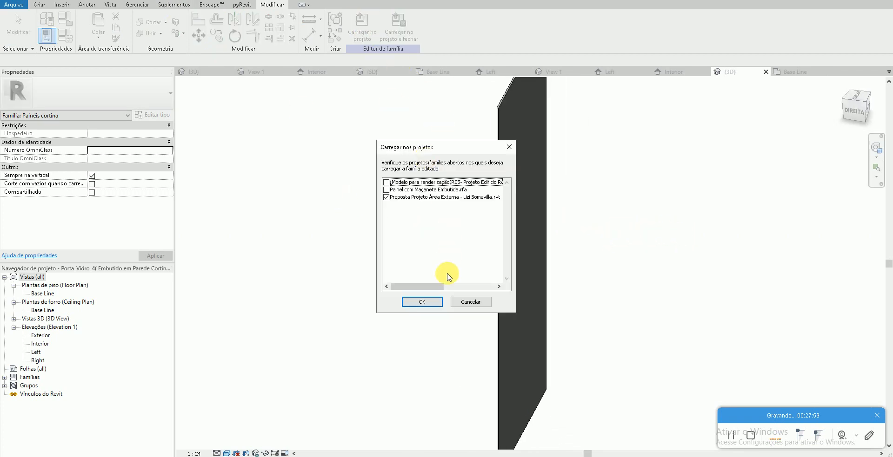
{"action": "left_click", "coordinate": [432, 303]}
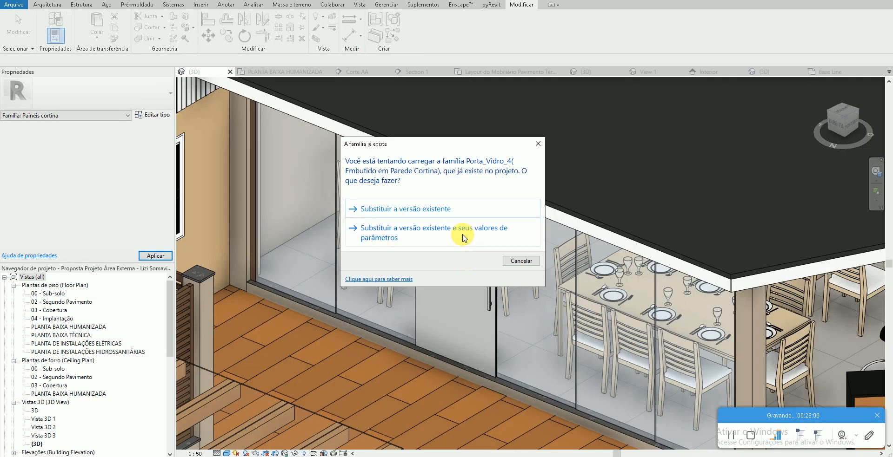
{"action": "left_click", "coordinate": [463, 238]}
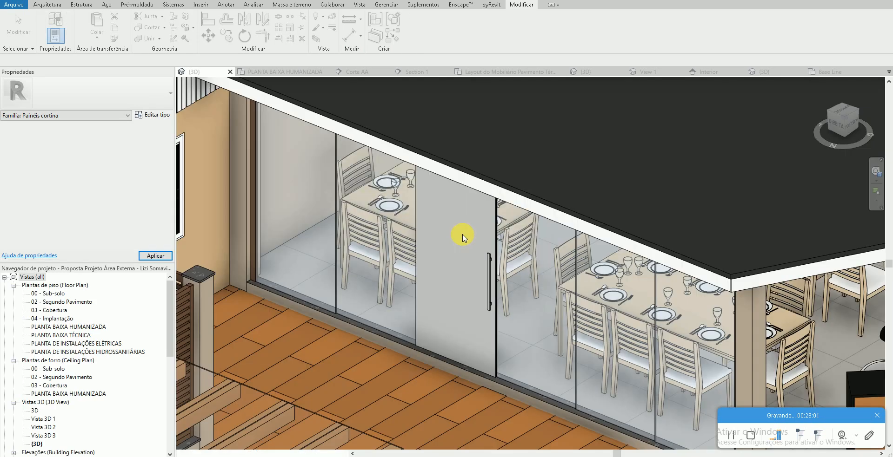
{"action": "scroll", "coordinate": [489, 264], "scroll_direction": "up", "scroll_amount": 3}
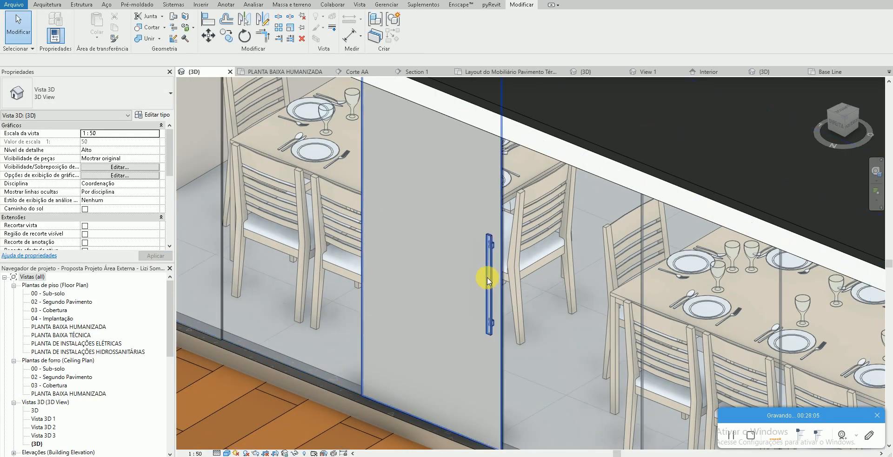
- Set the door type's Painel material to * Vidro Transparente 8mm, searching the project materials for VIDRO TRANS
{"action": "left_click", "coordinate": [488, 281]}
{"action": "left_click", "coordinate": [152, 115]}
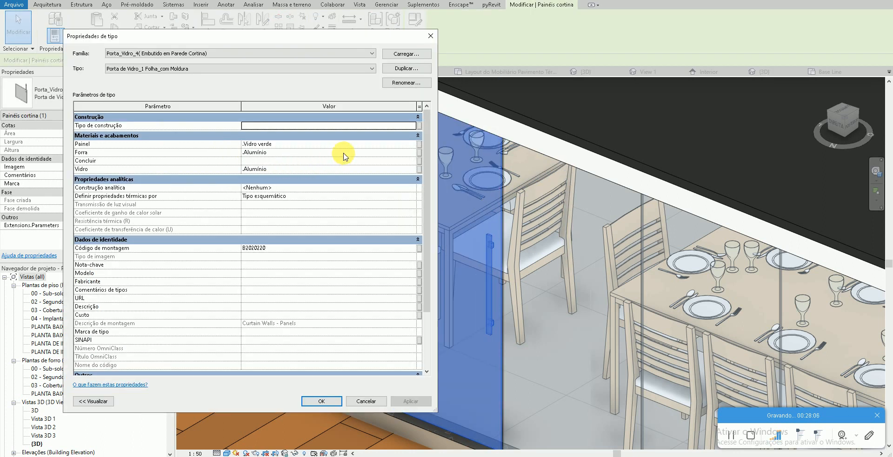
{"action": "left_click", "coordinate": [412, 147]}
{"action": "left_click", "coordinate": [413, 144]}
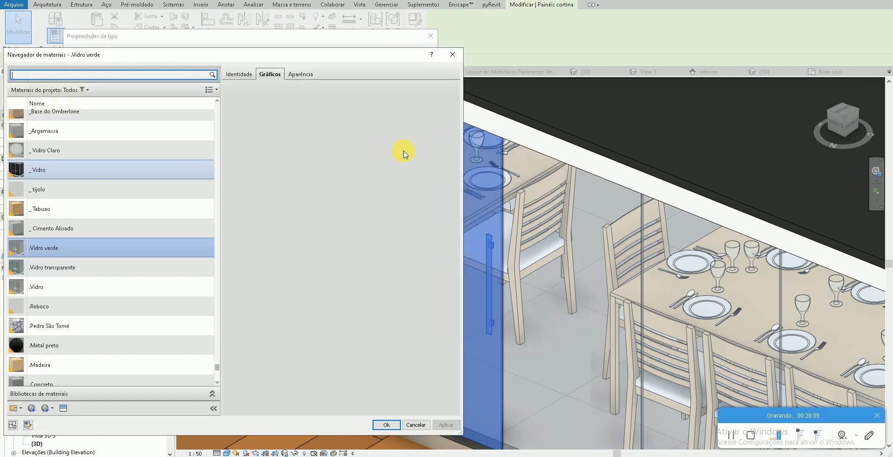
{"action": "type", "text": "VID"}
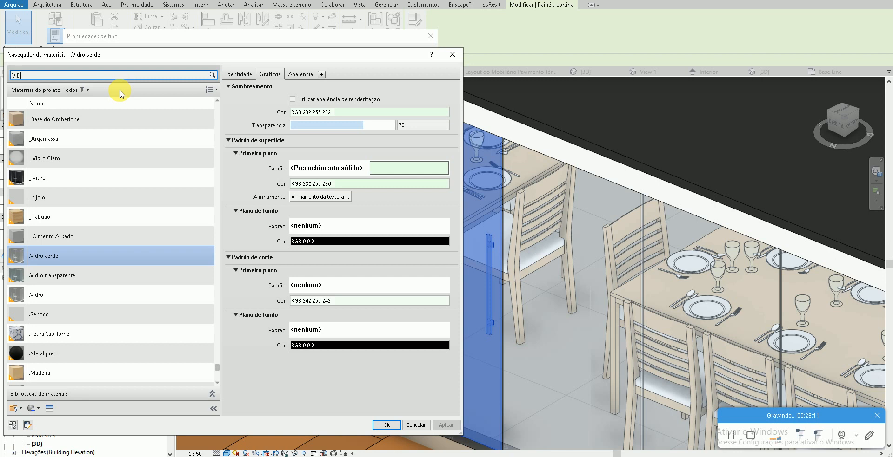
{"action": "type", "text": "RO TRANS"}
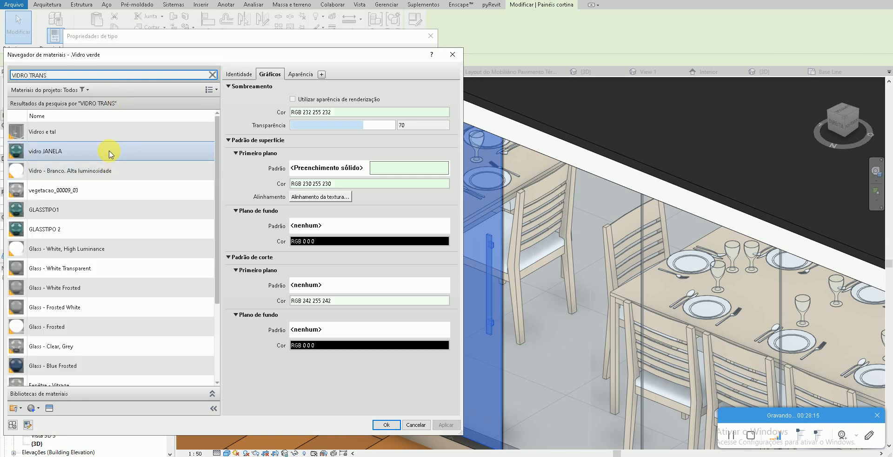
{"action": "scroll", "coordinate": [117, 196], "scroll_direction": "down", "scroll_amount": 3}
{"action": "left_click", "coordinate": [130, 337]}
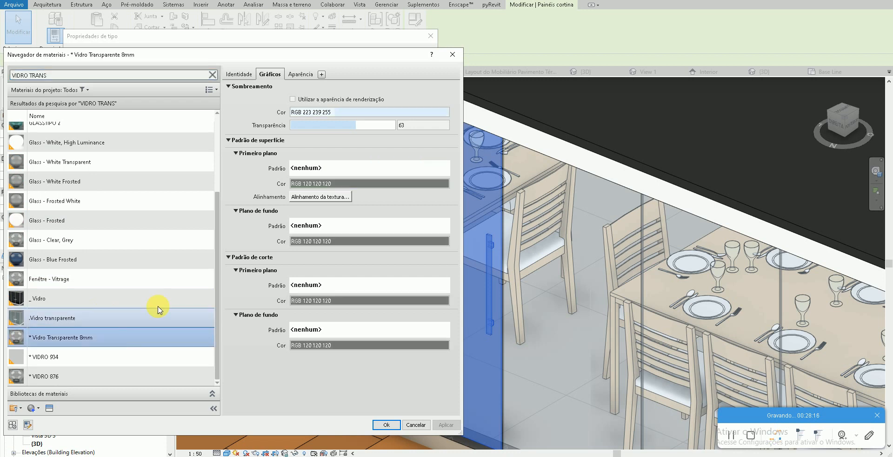
{"action": "left_click", "coordinate": [386, 425]}
- Set the door type's Forra and Concluir materials to * Vidro Transparente 8mm and apply the type changes
{"action": "left_click", "coordinate": [329, 152]}
{"action": "type", "text": "* Vidro Transparente 8mm"}
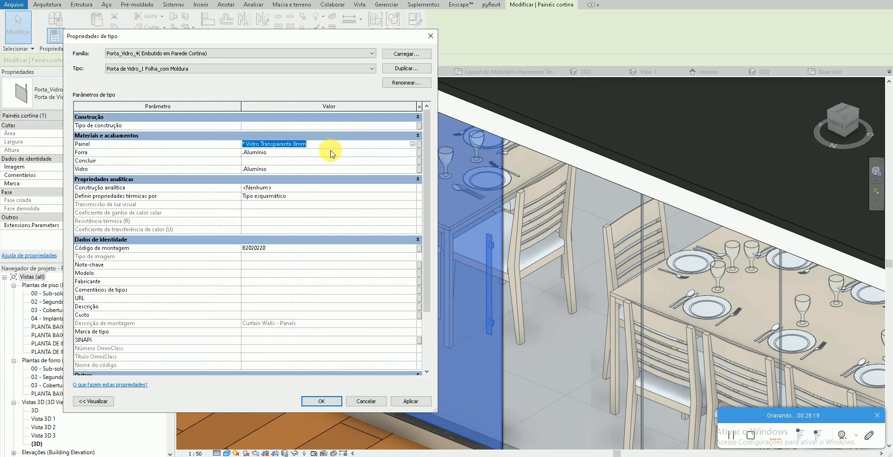
{"action": "left_click", "coordinate": [327, 169]}
{"action": "type", "text": "* Vidro Transparente 8mm"}
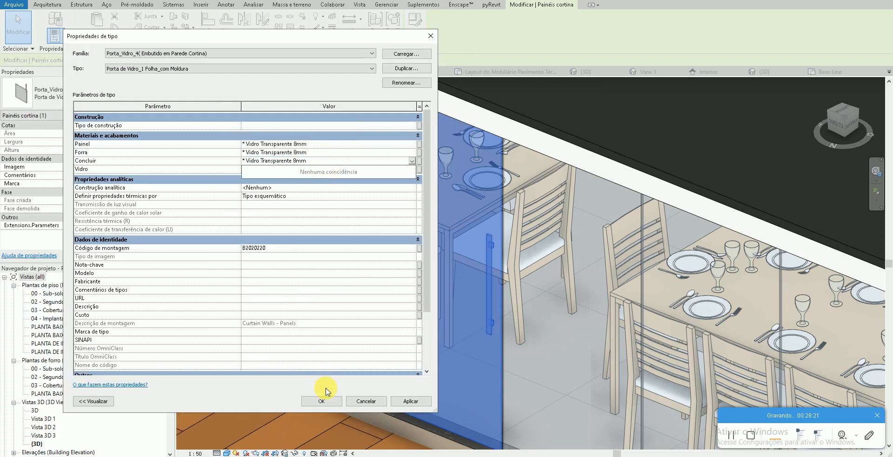
{"action": "left_click", "coordinate": [321, 401]}
{"action": "key", "text": "Escape"}
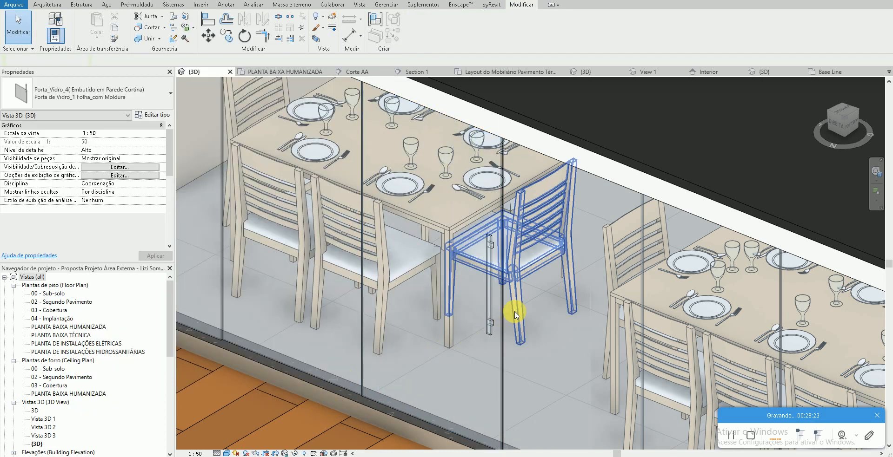
- Set the glass door type's Offset to 0.015
{"action": "scroll", "coordinate": [512, 311], "scroll_direction": "down", "scroll_amount": 2}
{"action": "middle_click_drag", "start_coordinate": [460, 348], "coordinate": [449, 369], "text": "shift"}
{"action": "scroll", "coordinate": [484, 335], "scroll_direction": "up", "scroll_amount": 3}
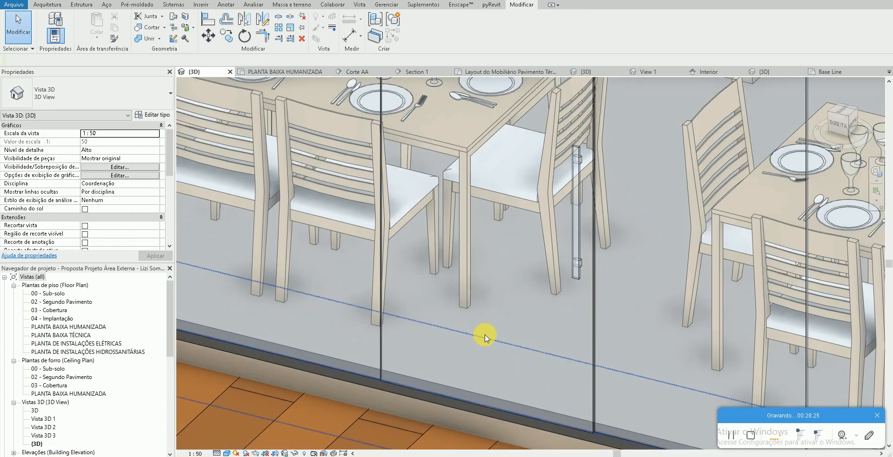
{"action": "scroll", "coordinate": [450, 335], "scroll_direction": "down", "scroll_amount": 1}
{"action": "mouse_move", "coordinate": [451, 334]}
{"action": "middle_mouse_down", "text": "shift"}
{"action": "mouse_move", "coordinate": [425, 325]}
{"action": "mouse_move", "coordinate": [446, 341]}
{"action": "middle_mouse_up", "text": "shift"}
{"action": "scroll", "coordinate": [445, 339], "scroll_direction": "down", "scroll_amount": 1}
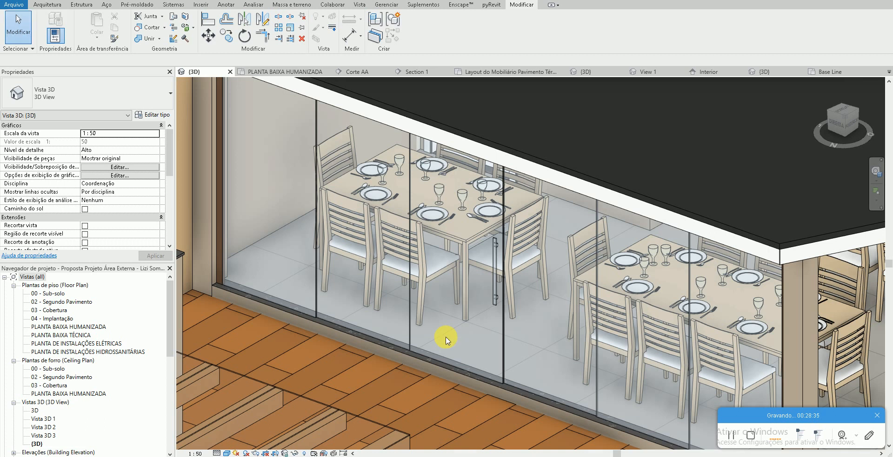
{"action": "scroll", "coordinate": [446, 339], "scroll_direction": "up", "scroll_amount": 5}
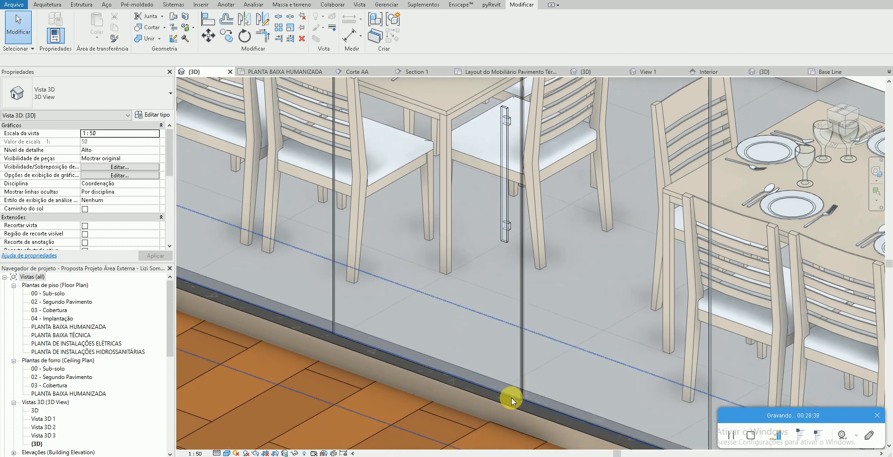
{"action": "left_click", "coordinate": [503, 243]}
{"action": "left_click", "coordinate": [154, 114]}
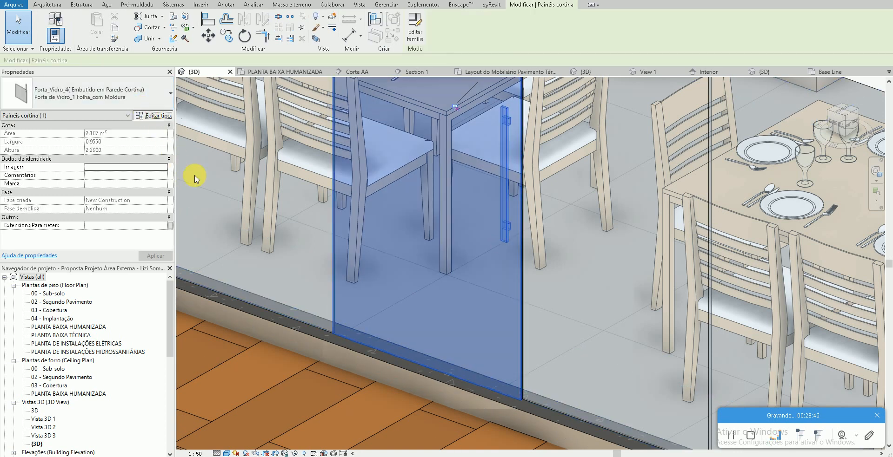
{"action": "scroll", "coordinate": [290, 247], "scroll_direction": "down", "scroll_amount": 3}
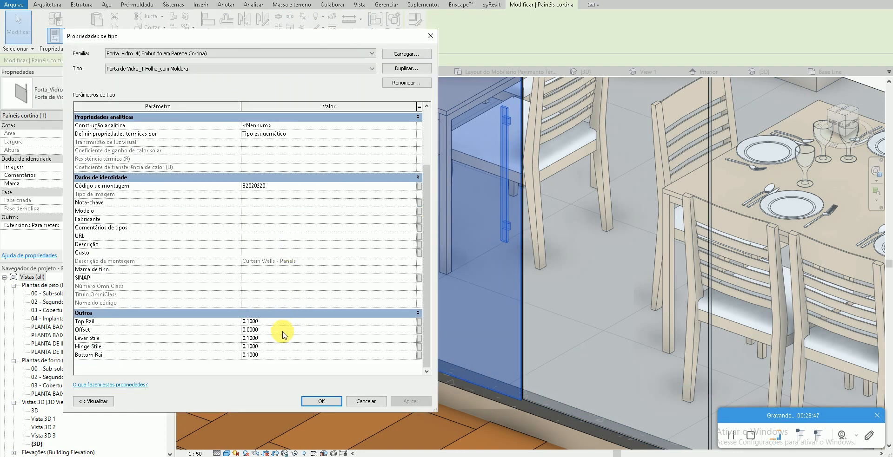
{"action": "left_click", "coordinate": [322, 402]}
{"action": "key", "text": "Escape"}
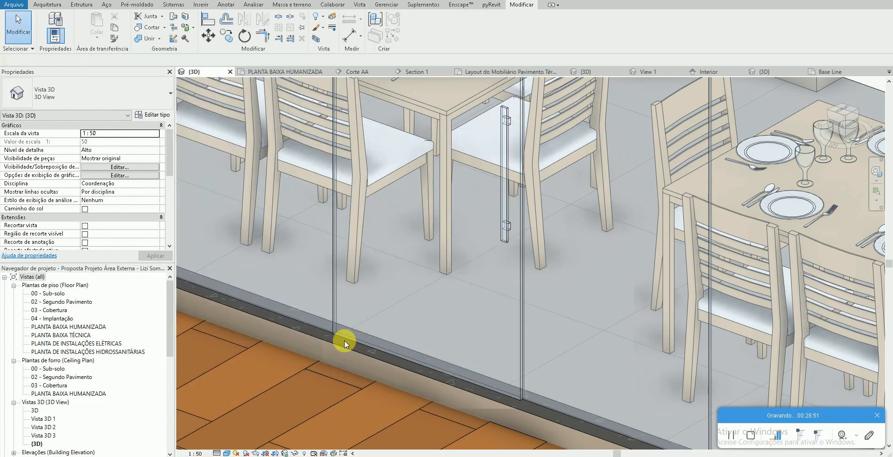
- Try to set the glass door type's Offset to -0.015
{"action": "scroll", "coordinate": [344, 340], "scroll_direction": "up", "scroll_amount": 5}
{"action": "left_click", "coordinate": [347, 345]}
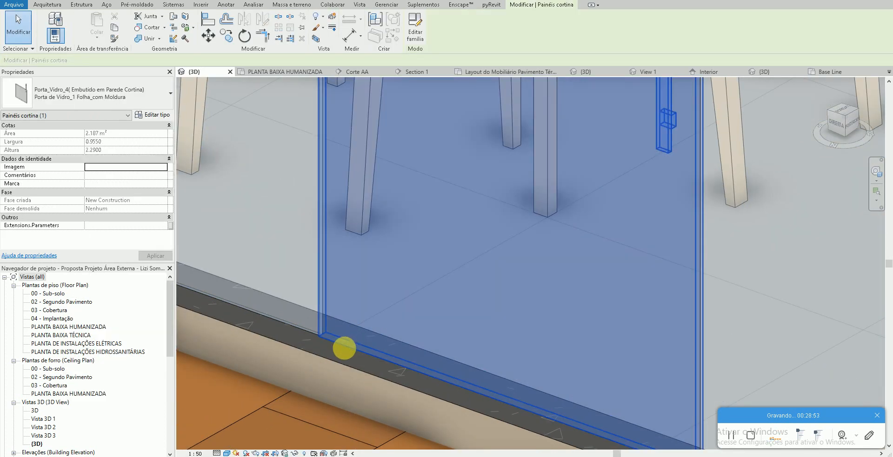
{"action": "left_click", "coordinate": [157, 116]}
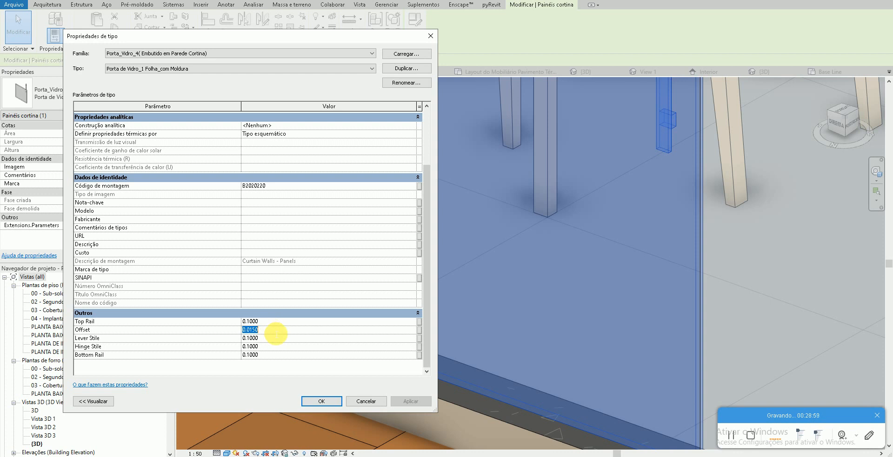
{"action": "left_click", "coordinate": [321, 401]}
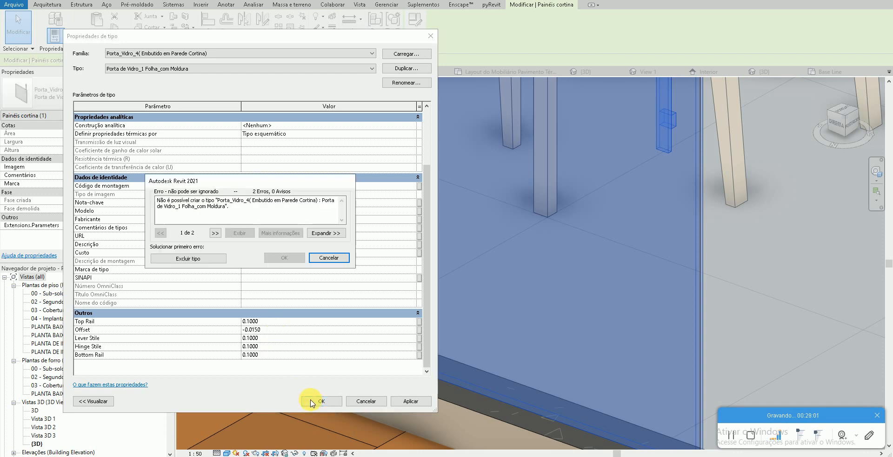
{"action": "key", "text": "Return"}
{"action": "key", "text": "Escape"}
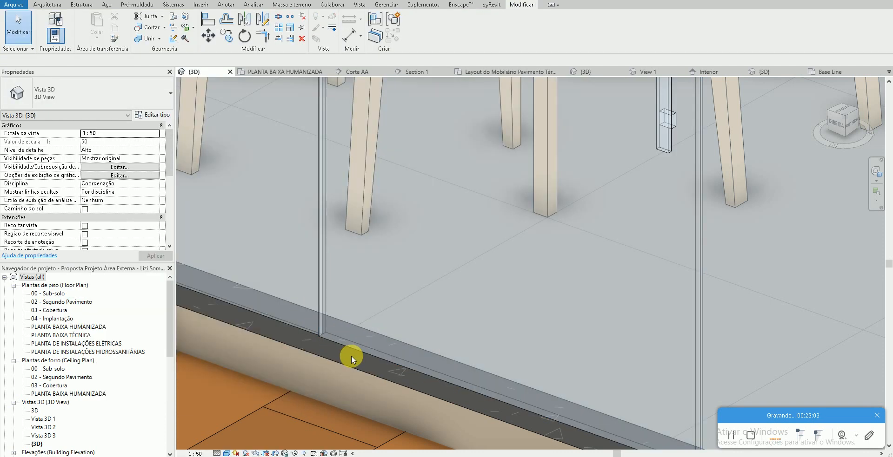
- Open the glass door's family for editing and check the panel's position in the Base Line plan
{"action": "scroll", "coordinate": [338, 353], "scroll_direction": "down", "scroll_amount": 2}
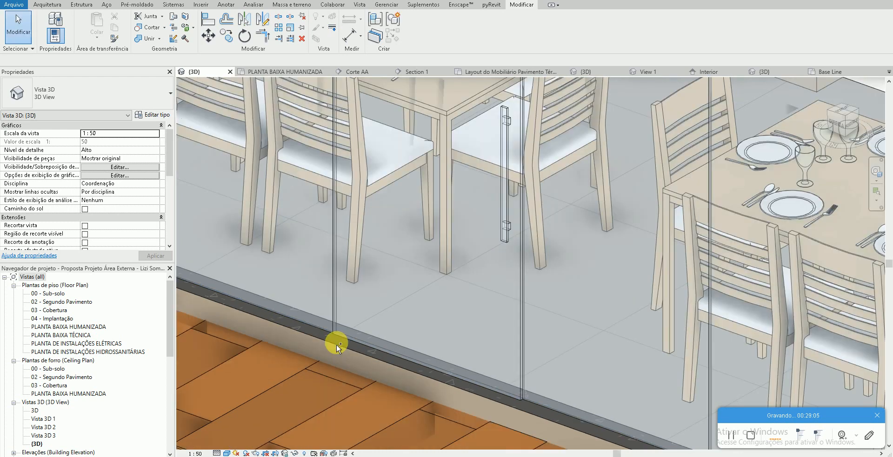
{"action": "scroll", "coordinate": [340, 341], "scroll_direction": "up", "scroll_amount": 4}
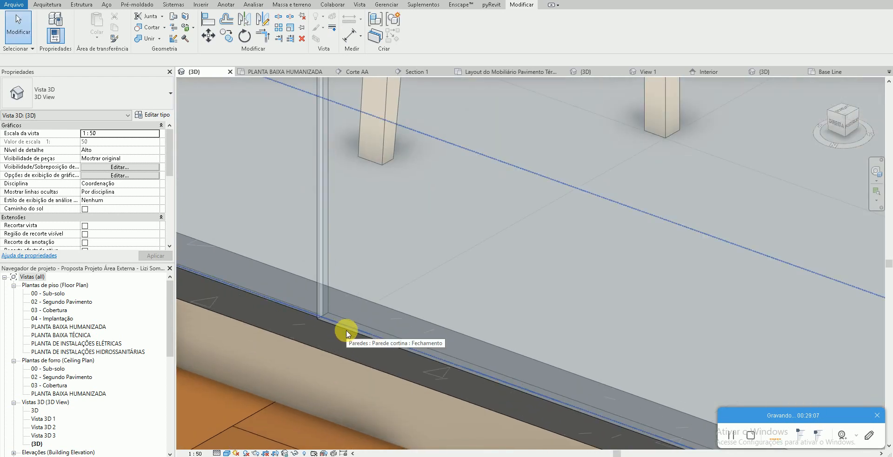
{"action": "left_click", "coordinate": [345, 330]}
{"action": "left_click", "coordinate": [415, 29]}
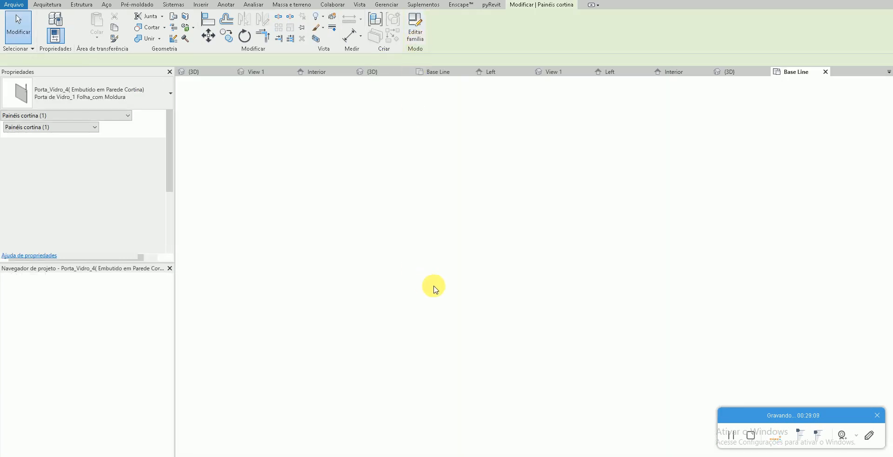
{"action": "scroll", "coordinate": [442, 287], "scroll_direction": "down", "scroll_amount": 4}
{"action": "middle_click_drag", "start_coordinate": [386, 282], "coordinate": [570, 281]}
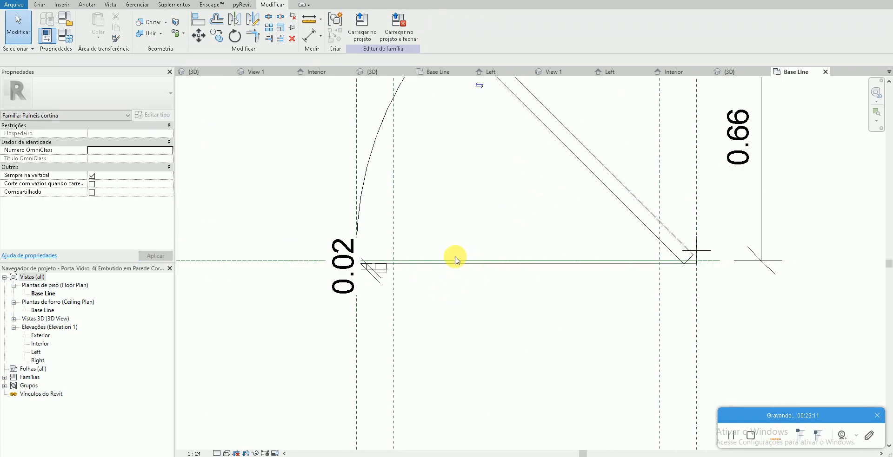
{"action": "left_click", "coordinate": [455, 265]}
{"action": "key", "text": "Escape"}
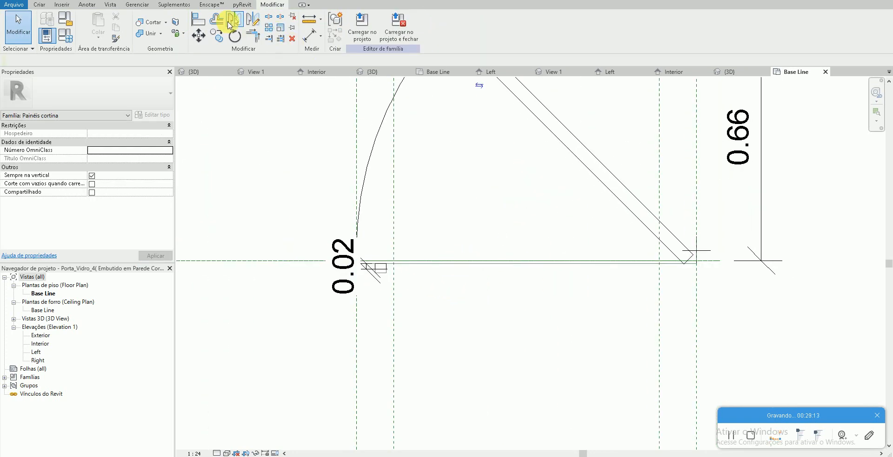
- Check the door family in 3D and reload it into the project, overwriting the existing version
{"action": "key", "text": "ctrl+Tab"}
{"action": "middle_click_drag", "start_coordinate": [425, 261], "coordinate": [470, 406], "text": "shift"}
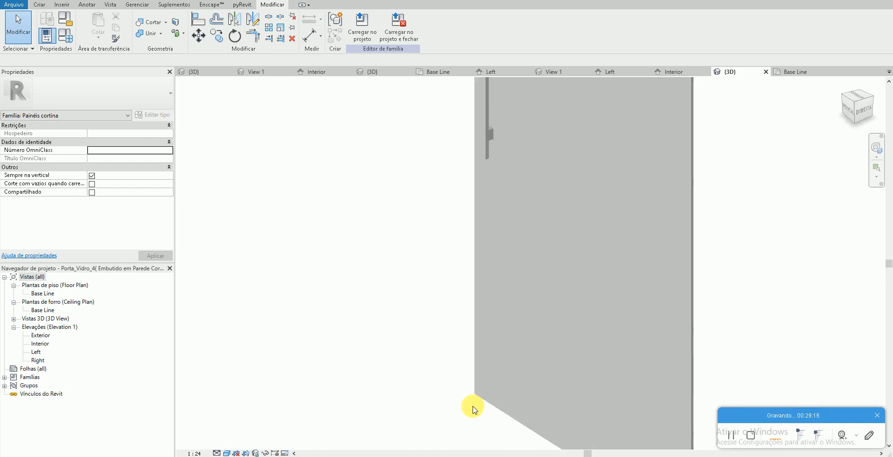
{"action": "left_click", "coordinate": [361, 27]}
{"action": "left_click", "coordinate": [432, 302]}
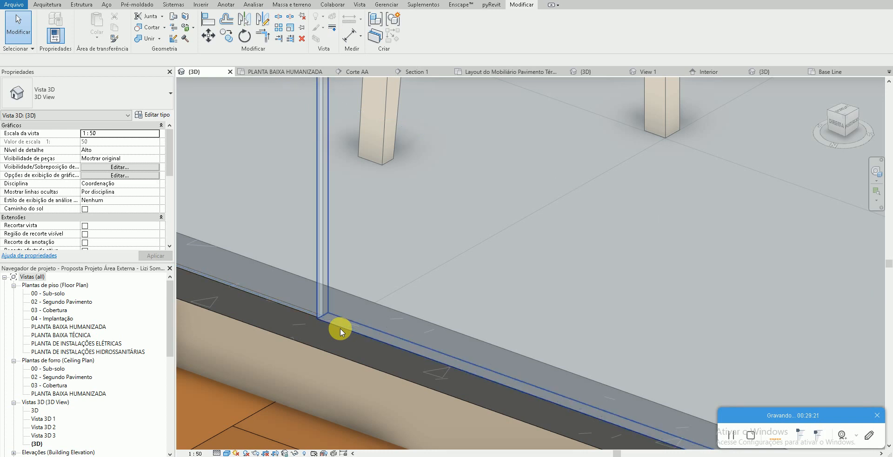
- Inspect the reloaded door and its handle within the glass curtain wall in the project's 3D view
{"action": "left_click", "coordinate": [433, 360]}
{"action": "scroll", "coordinate": [434, 361], "scroll_direction": "down", "scroll_amount": 5}
{"action": "middle_click_drag", "start_coordinate": [399, 299], "coordinate": [478, 199], "text": "shift"}
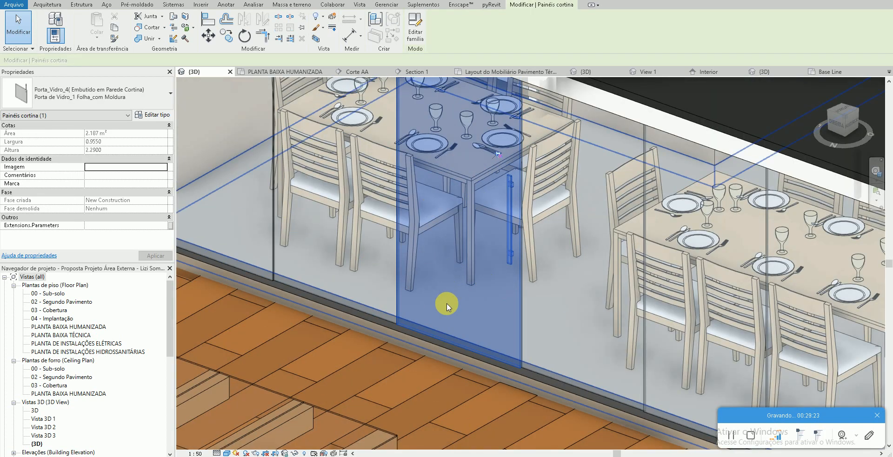
{"action": "key", "text": "Escape"}
{"action": "middle_click_drag", "start_coordinate": [466, 311], "coordinate": [467, 308], "text": "shift"}
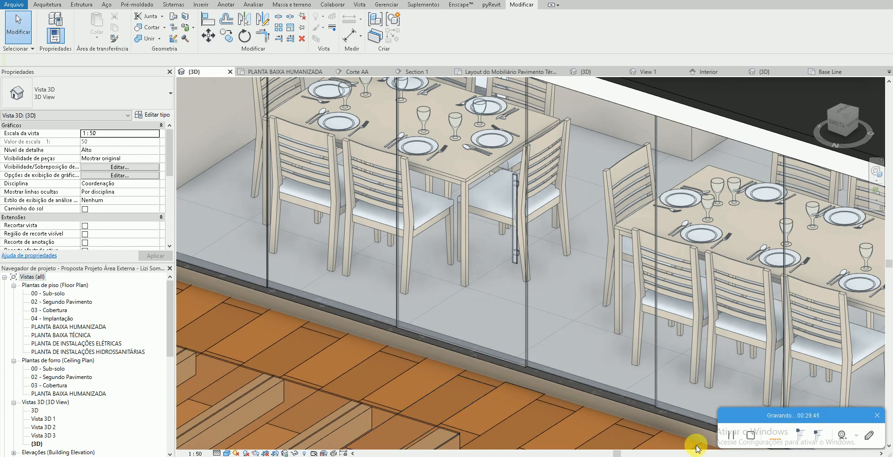
{"action": "scroll", "coordinate": [567, 418], "scroll_direction": "down", "scroll_amount": 5}
{"action": "scroll", "coordinate": [500, 398], "scroll_direction": "up", "scroll_amount": 6}
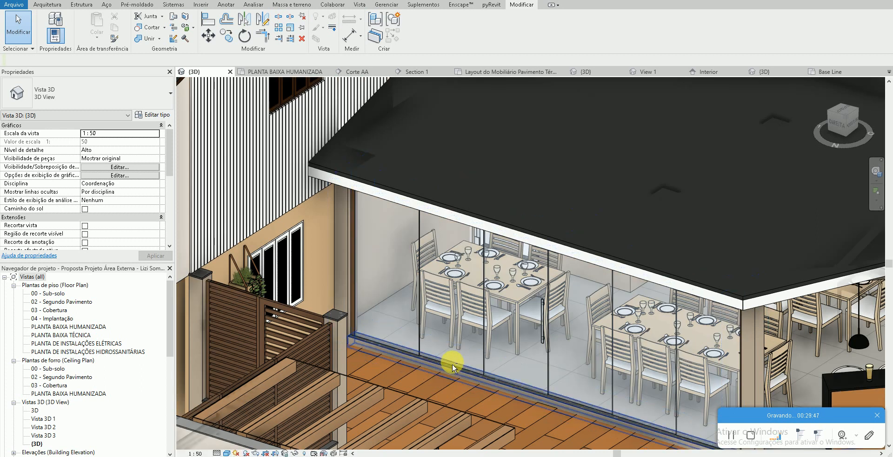
{"action": "scroll", "coordinate": [419, 306], "scroll_direction": "up", "scroll_amount": 5}
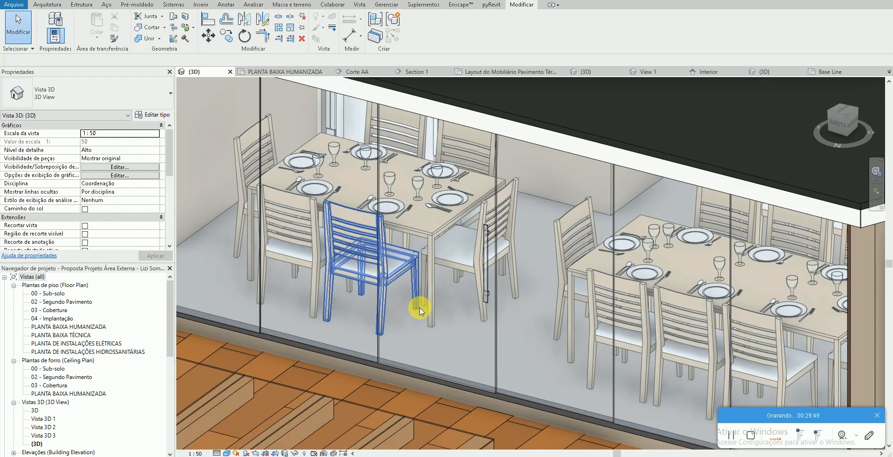
- Change the glass panel beside the door to Porta_Vidro_4( Embutido em Parede Cortina) : Porta de Vidro_1 Folha_com Moldura
{"action": "left_click", "coordinate": [498, 355]}
{"action": "left_click", "coordinate": [74, 98]}
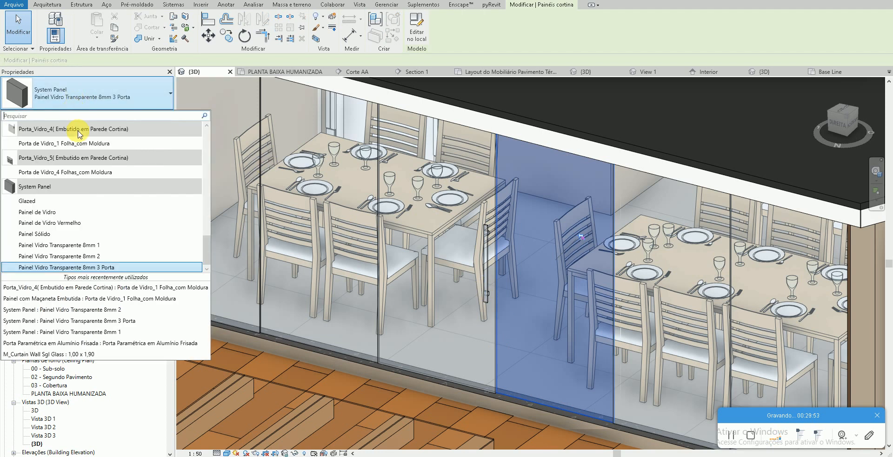
{"action": "left_click", "coordinate": [96, 291]}
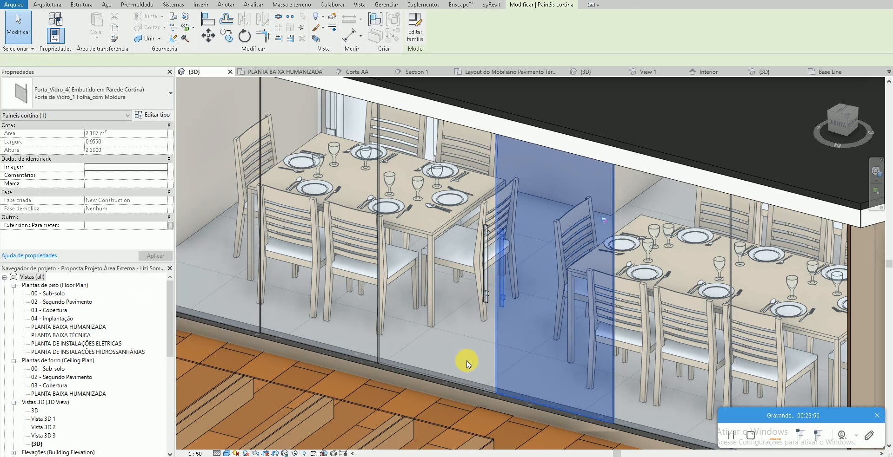
{"action": "key", "text": "Escape"}
{"action": "mouse_move", "coordinate": [456, 364]}
{"action": "middle_mouse_down", "text": "shift"}
{"action": "mouse_move", "coordinate": [459, 372]}
{"action": "mouse_move", "coordinate": [425, 364]}
{"action": "mouse_move", "coordinate": [438, 362]}
{"action": "middle_mouse_up", "text": "shift"}
{"action": "scroll", "coordinate": [453, 365], "scroll_direction": "down", "scroll_amount": 3}
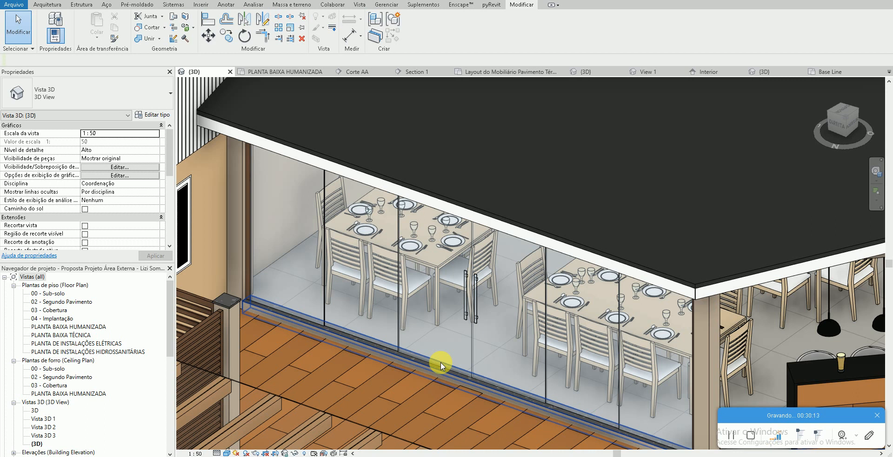
- Switch to the browser and view the Promoção Pacote 7 Blocos page linked from the YouTube channel banner
{"action": "key", "text": "alt+Tab"}
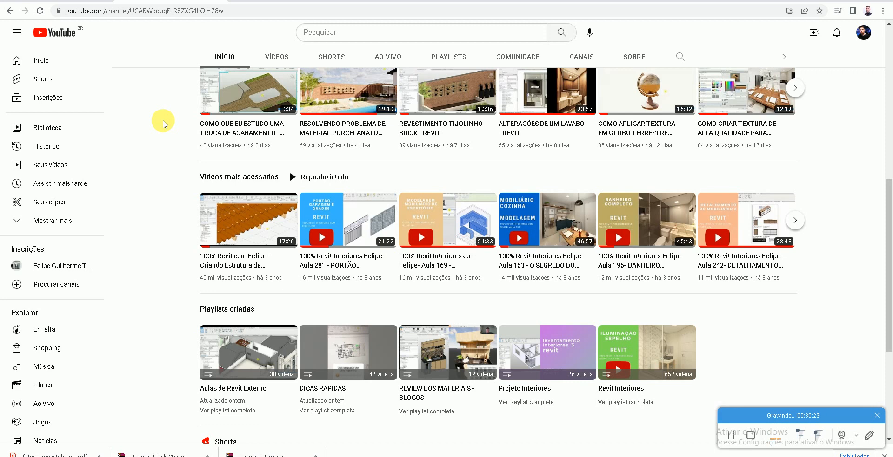
{"action": "scroll", "coordinate": [163, 122], "scroll_direction": "up", "scroll_amount": 8}
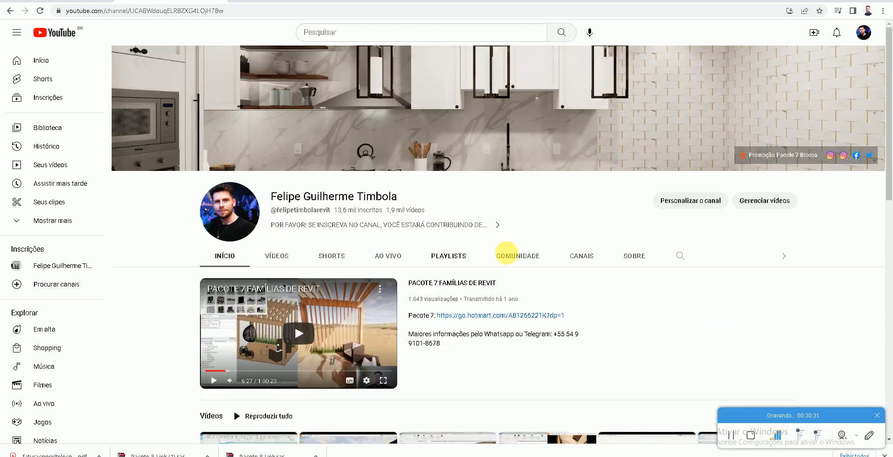
{"action": "scroll", "coordinate": [534, 179], "scroll_direction": "down", "scroll_amount": 2}
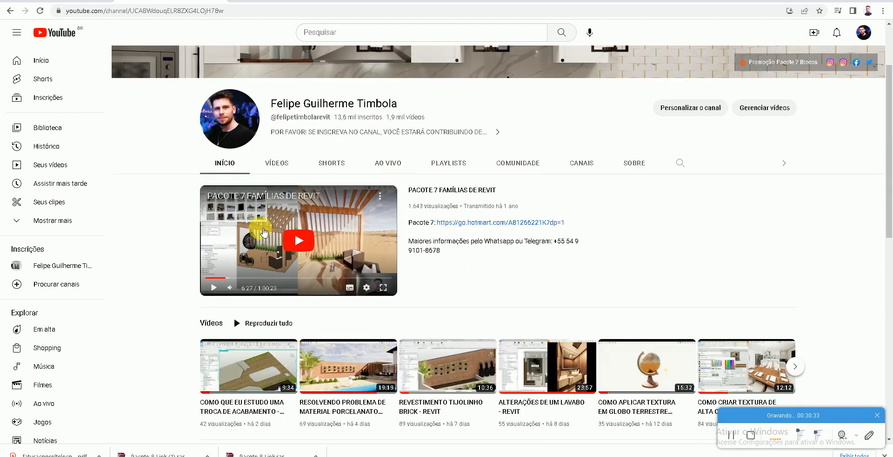
{"action": "scroll", "coordinate": [641, 219], "scroll_direction": "up", "scroll_amount": 2}
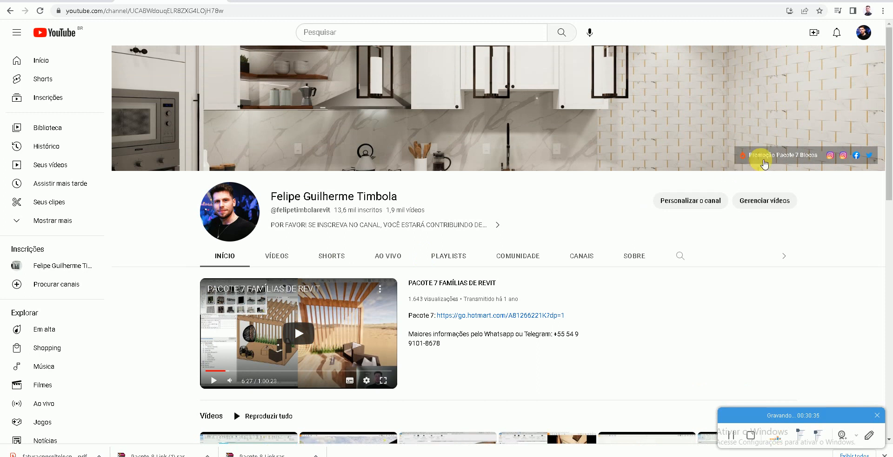
{"action": "left_click", "coordinate": [764, 163]}
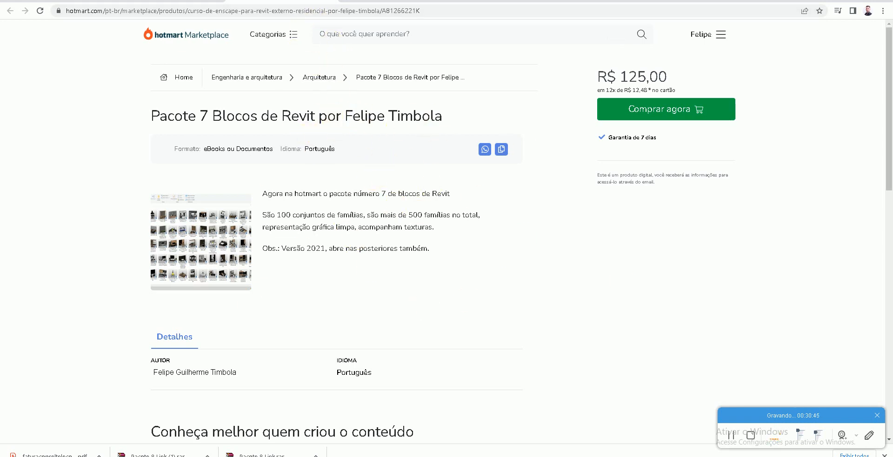
{"action": "left_click", "coordinate": [332, 1]}
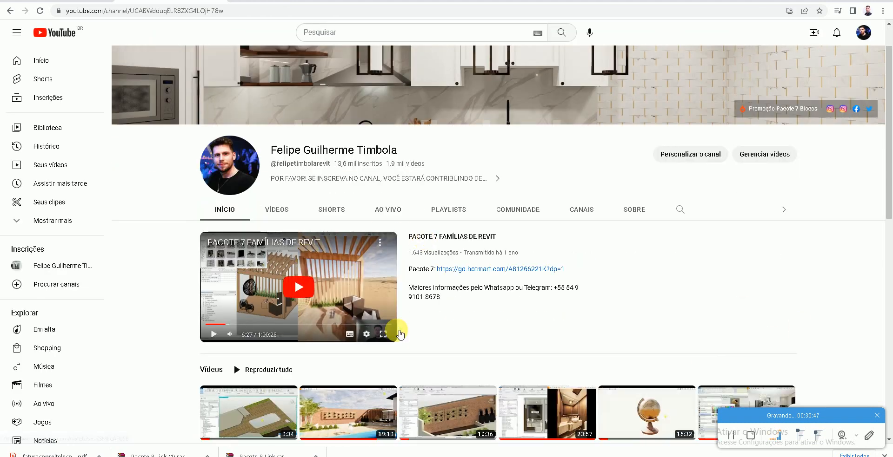
- Open the blocosderevit Instagram profile linked from the YouTube channel banner
{"action": "scroll", "coordinate": [249, 278], "scroll_direction": "down", "scroll_amount": 1}
{"action": "scroll", "coordinate": [242, 275], "scroll_direction": "down", "scroll_amount": 1}
{"action": "scroll", "coordinate": [186, 246], "scroll_direction": "up", "scroll_amount": 3}
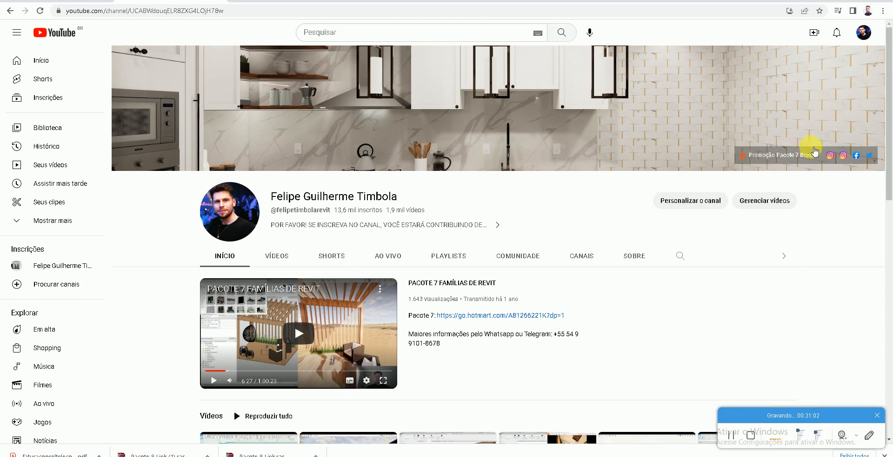
{"action": "left_click", "coordinate": [830, 157]}
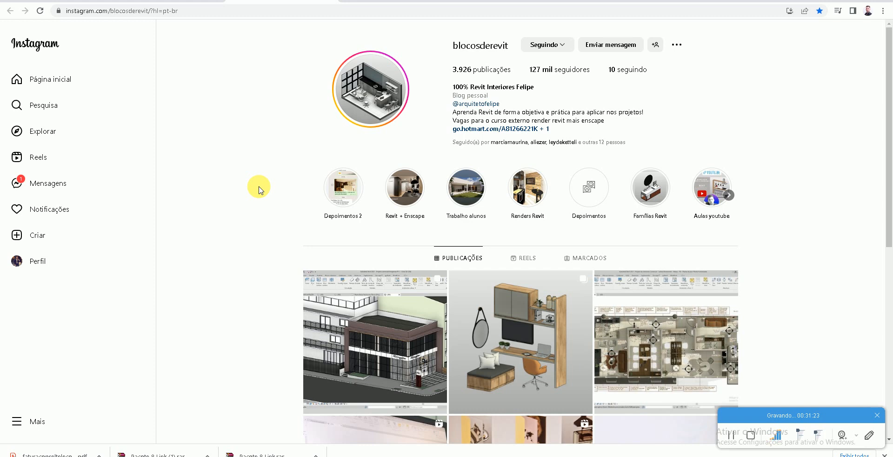
- Open the architect's second Instagram profile linked from the YouTube channel banner and browse its project posts
{"action": "left_click", "coordinate": [330, 2]}
{"action": "left_click", "coordinate": [845, 156]}
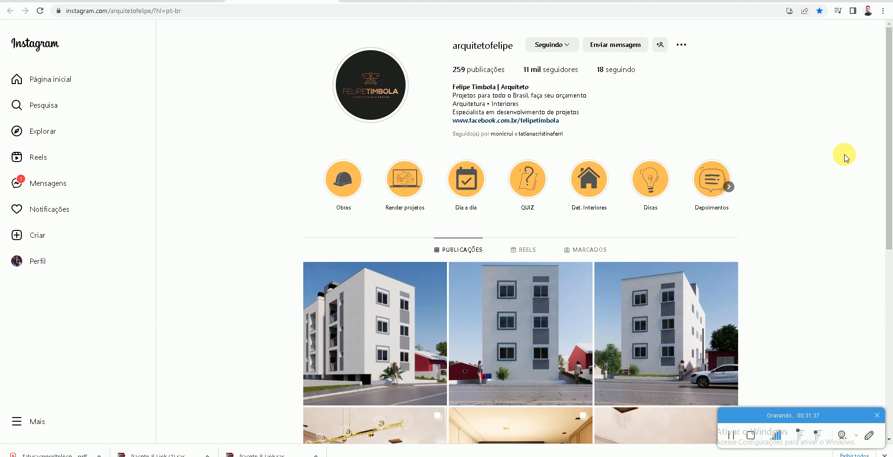
{"action": "scroll", "coordinate": [844, 158], "scroll_direction": "down", "scroll_amount": 9}
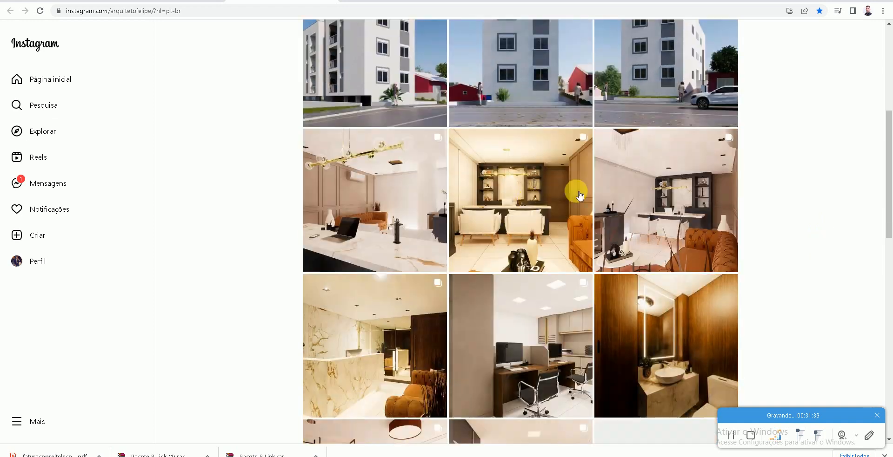
{"action": "scroll", "coordinate": [499, 206], "scroll_direction": "down", "scroll_amount": 15}
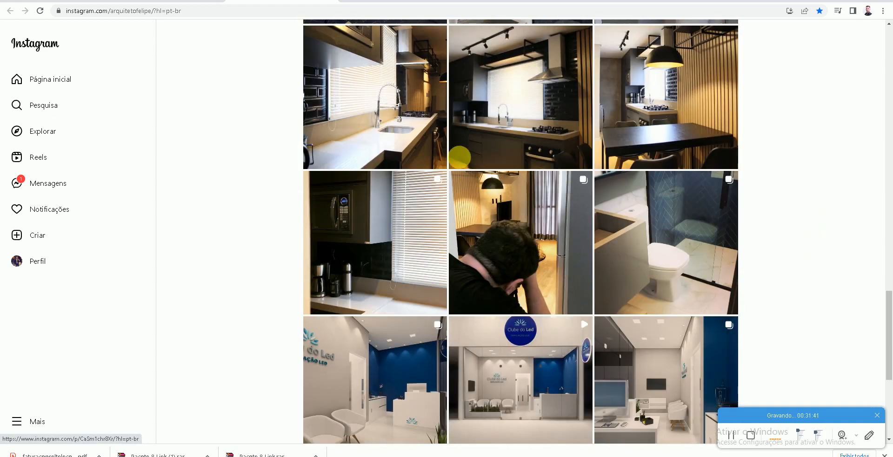
- View the architecture office's Facebook page linked from the YouTube channel banner, browse its interior project posts, and return to the channel
{"action": "left_click", "coordinate": [332, 2]}
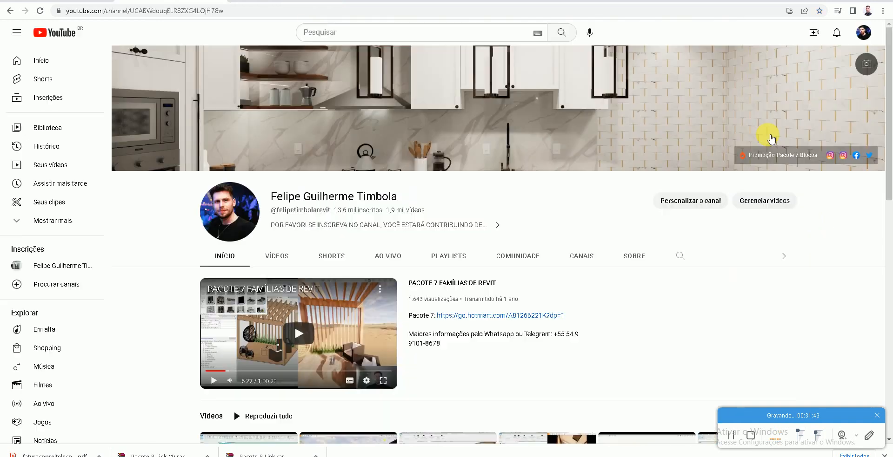
{"action": "left_click", "coordinate": [855, 155]}
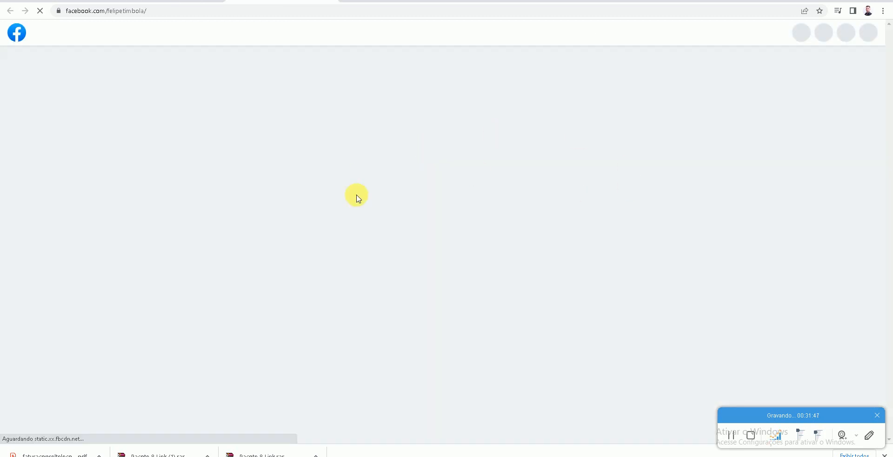
{"action": "scroll", "coordinate": [422, 258], "scroll_direction": "down", "scroll_amount": 9}
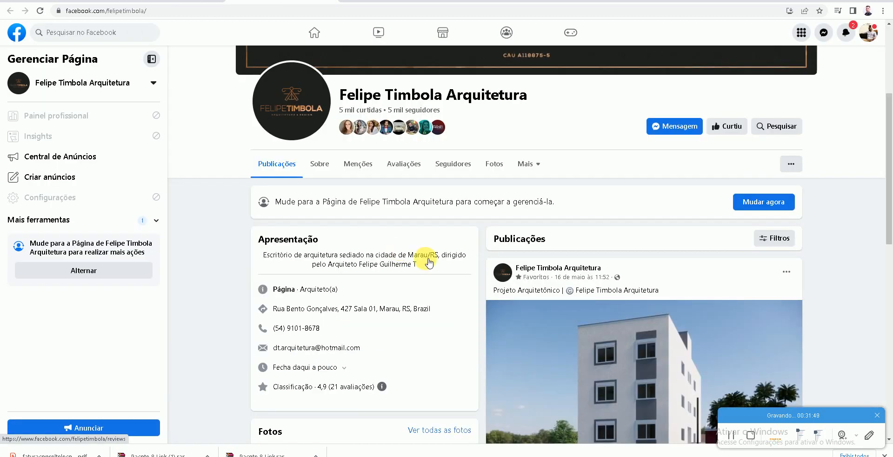
{"action": "scroll", "coordinate": [587, 215], "scroll_direction": "down", "scroll_amount": 10}
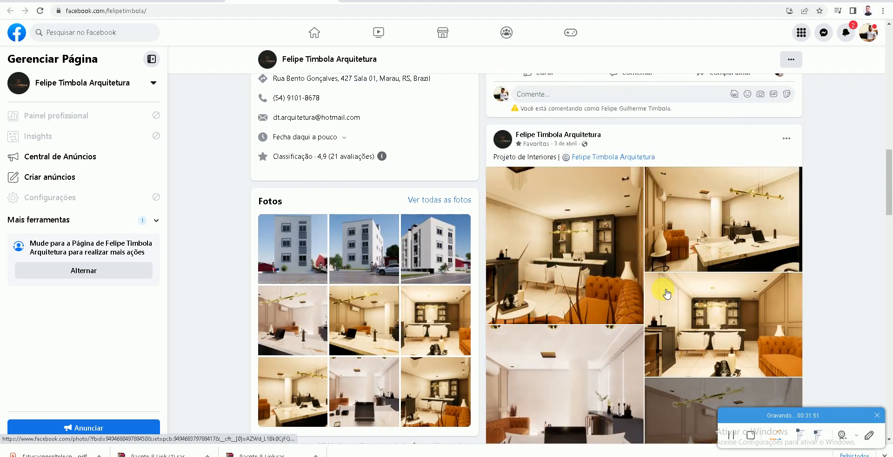
{"action": "scroll", "coordinate": [603, 286], "scroll_direction": "down", "scroll_amount": 9}
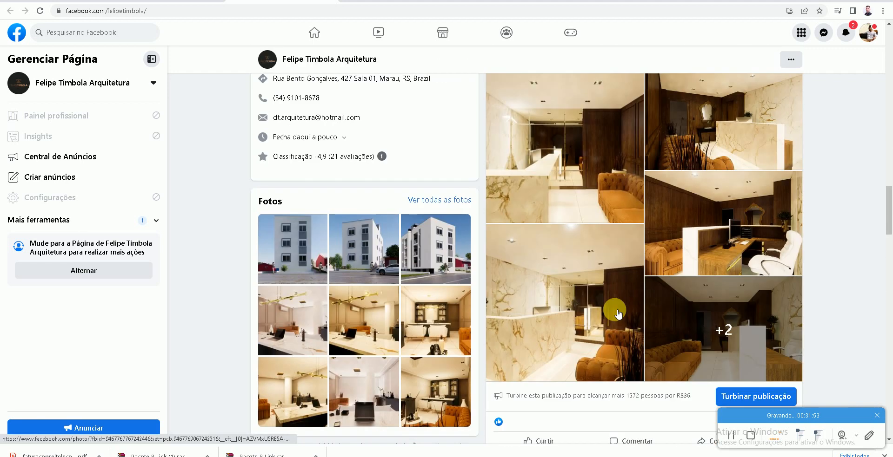
{"action": "scroll", "coordinate": [562, 219], "scroll_direction": "down", "scroll_amount": 3}
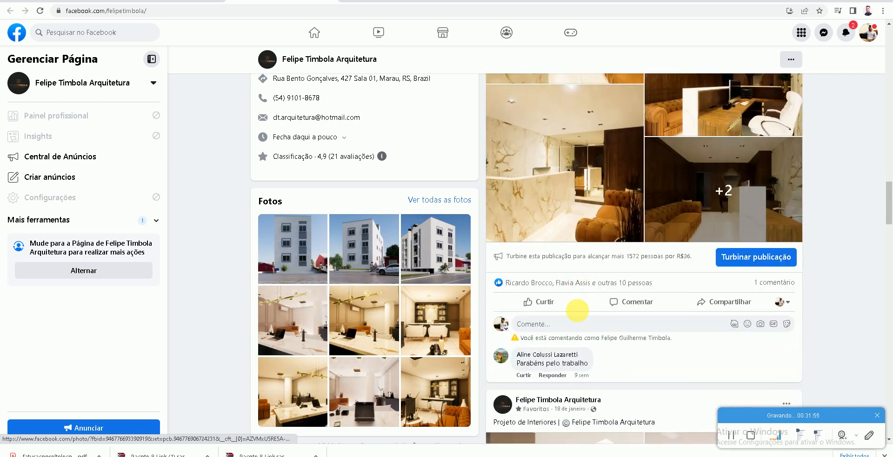
{"action": "scroll", "coordinate": [651, 337], "scroll_direction": "down", "scroll_amount": 8}
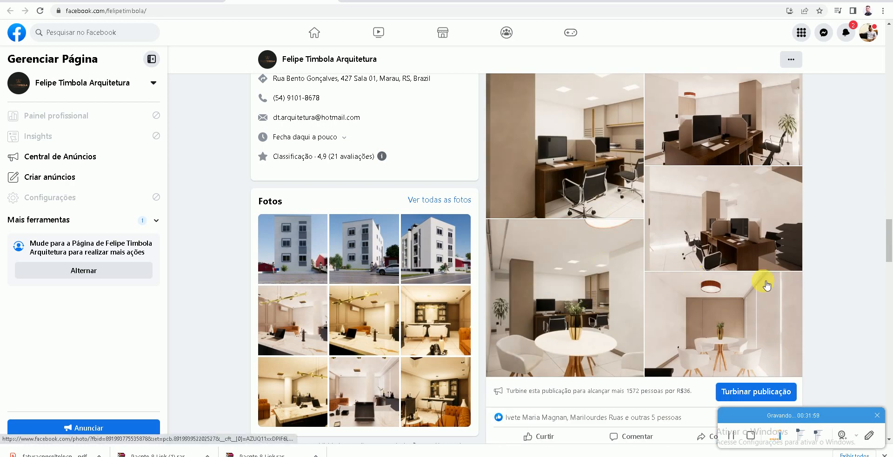
{"action": "left_click", "coordinate": [329, 1]}
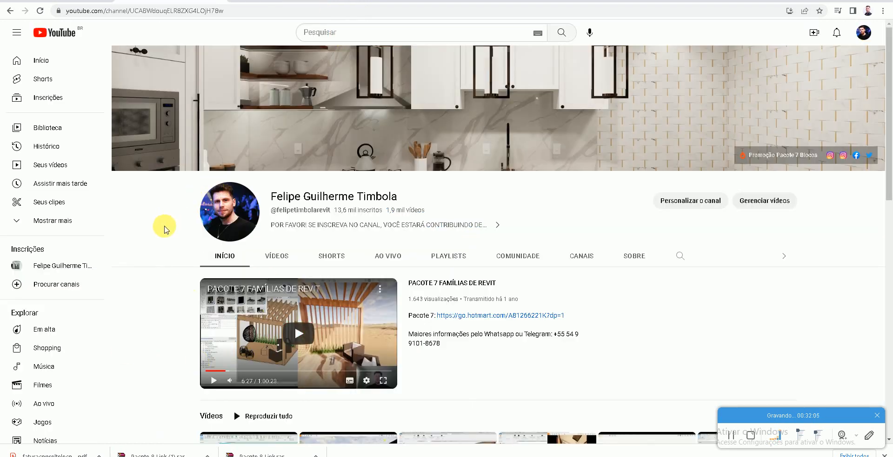
- Switch to File Explorer and browse the lesson videos in the Revit interiors course folder inside the bkp folder on Dados (D:)
{"action": "key", "text": "super+d"}
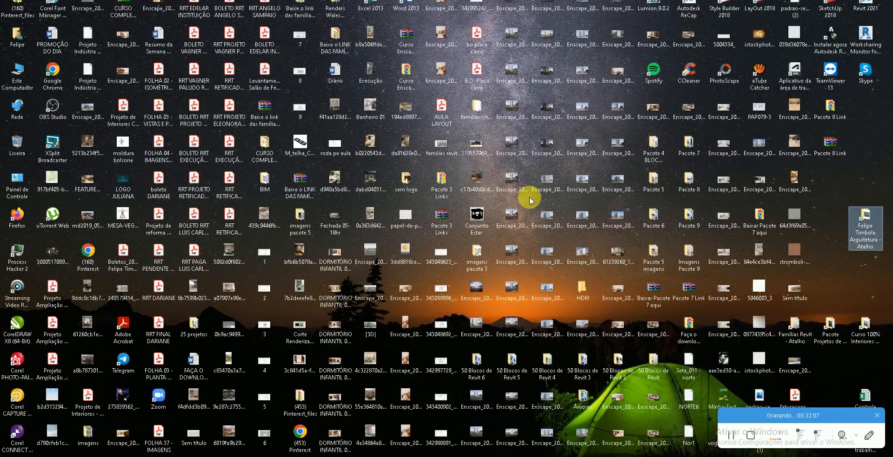
{"action": "double_click", "coordinate": [18, 73]}
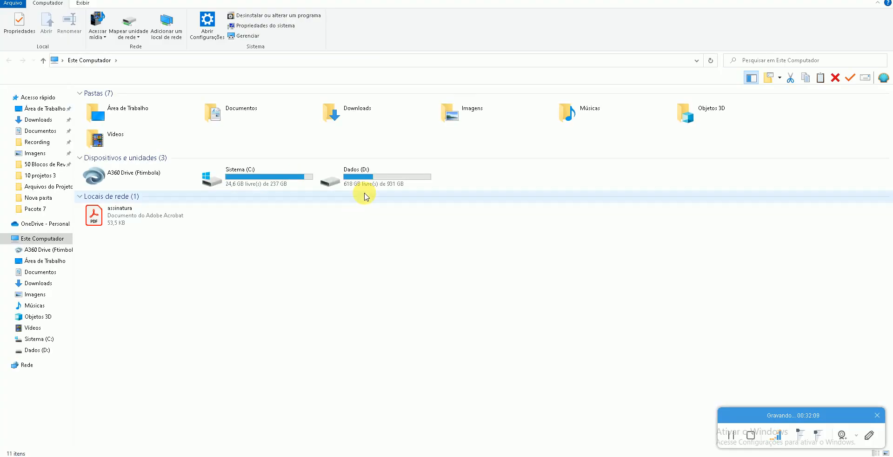
{"action": "double_click", "coordinate": [858, 119]}
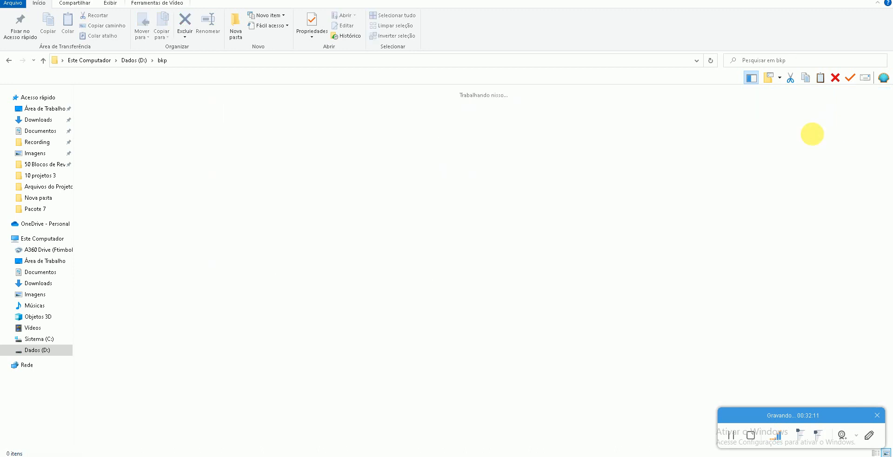
{"action": "double_click", "coordinate": [363, 114]}
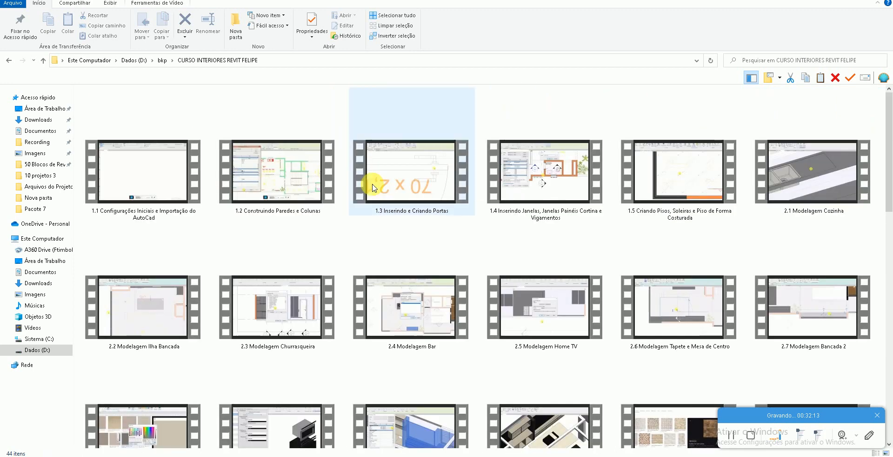
{"action": "scroll", "coordinate": [398, 293], "scroll_direction": "down", "scroll_amount": 10}
{"action": "scroll", "coordinate": [409, 260], "scroll_direction": "up", "scroll_amount": 10}
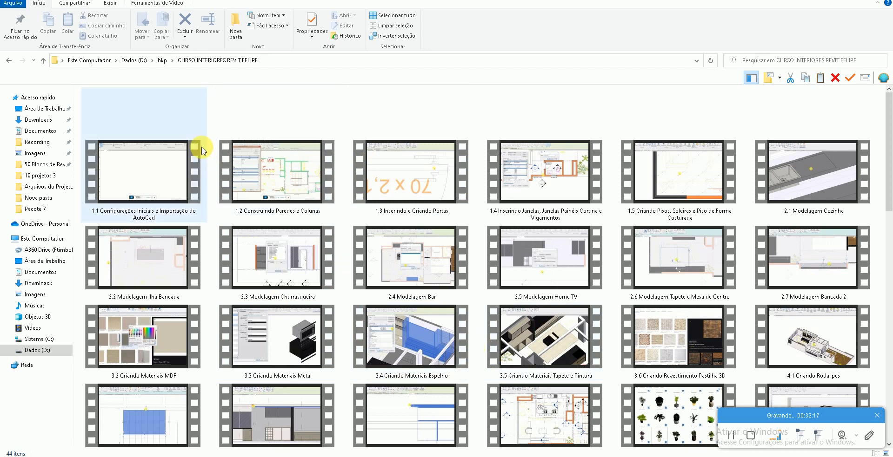
- View the lesson videos in the AULAS folder of CURSO ENSCAPE 2.0 on Dados (D:)
{"action": "left_click", "coordinate": [140, 61]}
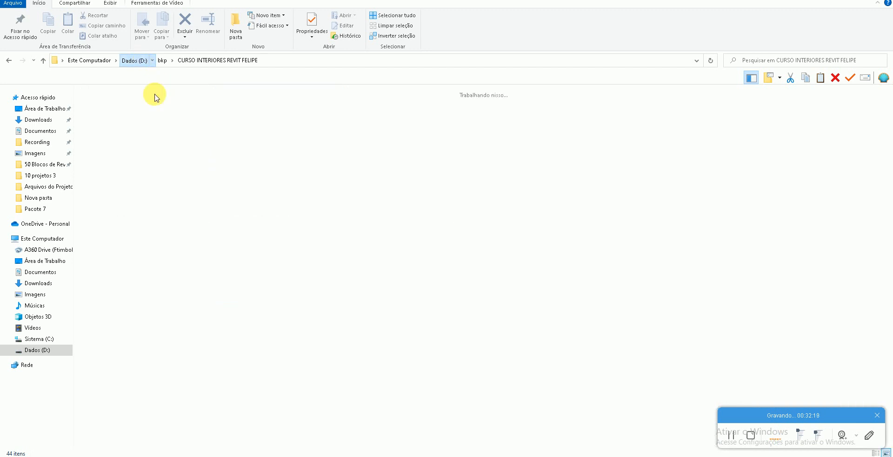
{"action": "double_click", "coordinate": [207, 184]}
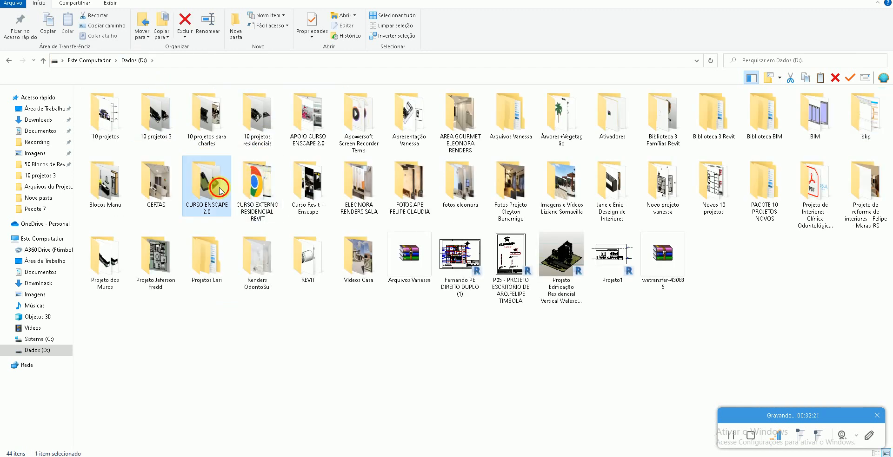
{"action": "left_click", "coordinate": [126, 106]}
{"action": "double_click", "coordinate": [126, 106]}
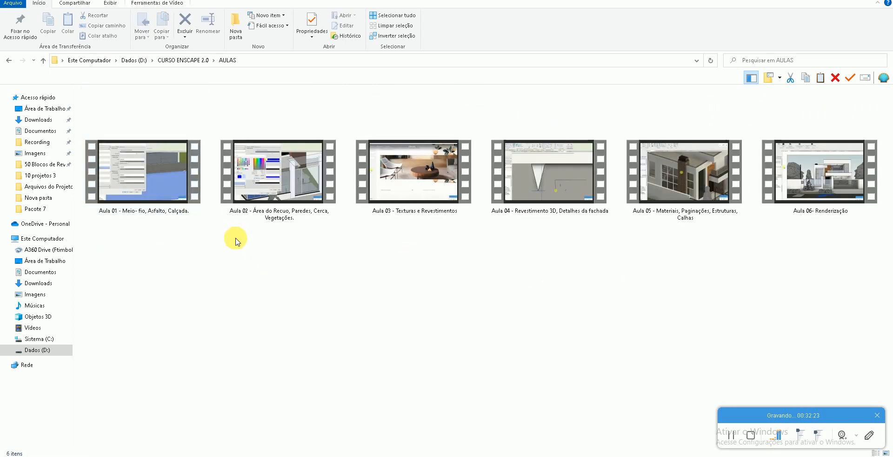
- View the contents of the CURSO EXTERNO RESIDENCIAL REVIT and Curso Revit + Enscape folders on Dados (D:)
{"action": "left_click", "coordinate": [134, 60]}
{"action": "double_click", "coordinate": [249, 198]}
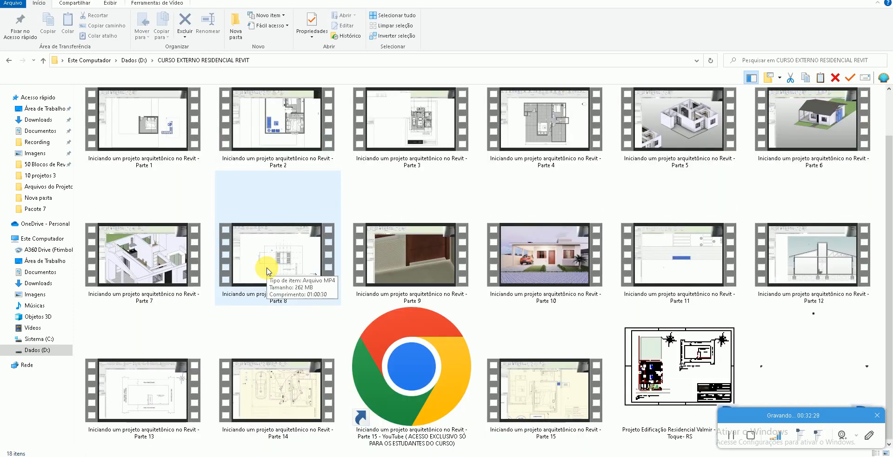
{"action": "left_click", "coordinate": [136, 61]}
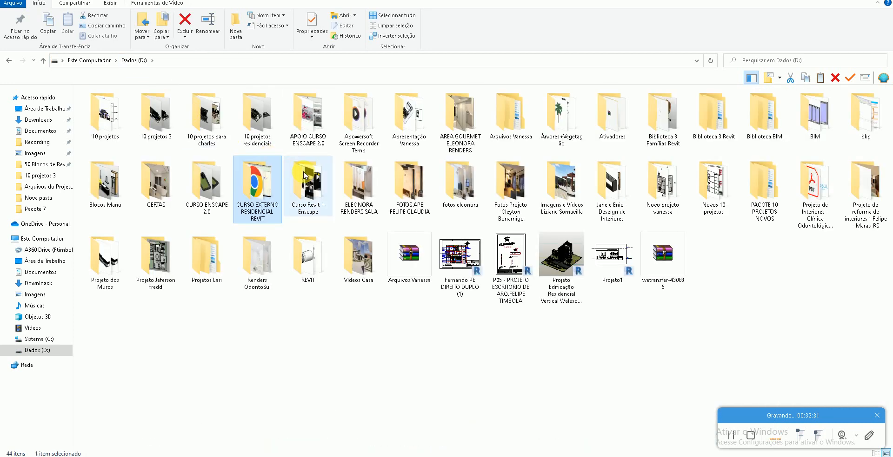
{"action": "double_click", "coordinate": [308, 175]}
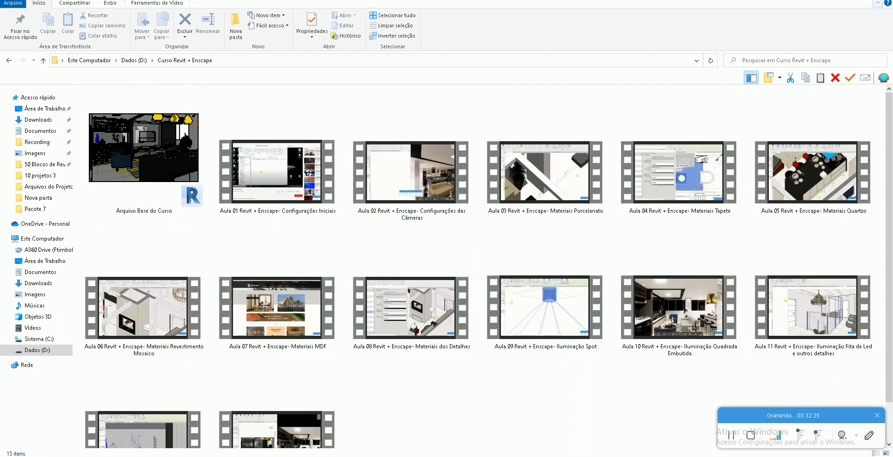
- View the Blocos de Revit library inside Apoio de trabalho and the Famílias Revit folder from their desktop shortcuts
{"action": "key", "text": "super+d"}
{"action": "double_click", "coordinate": [865, 447]}
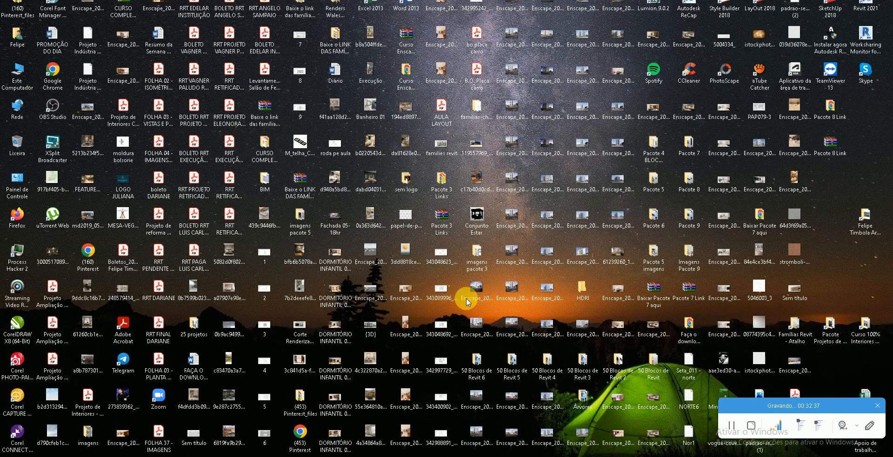
{"action": "double_click", "coordinate": [191, 156]}
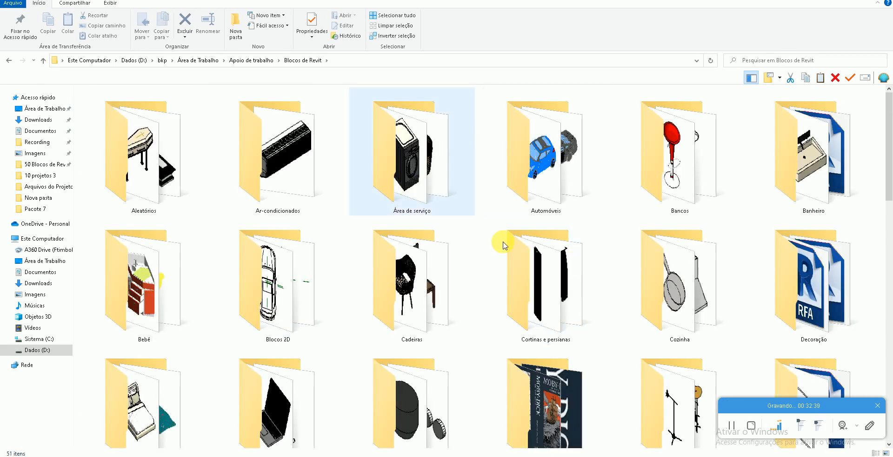
{"action": "key", "text": "super+d"}
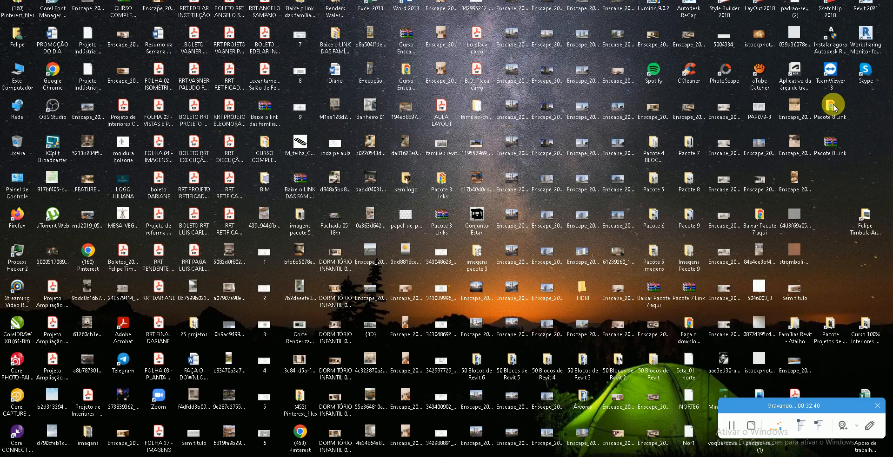
{"action": "double_click", "coordinate": [796, 331]}
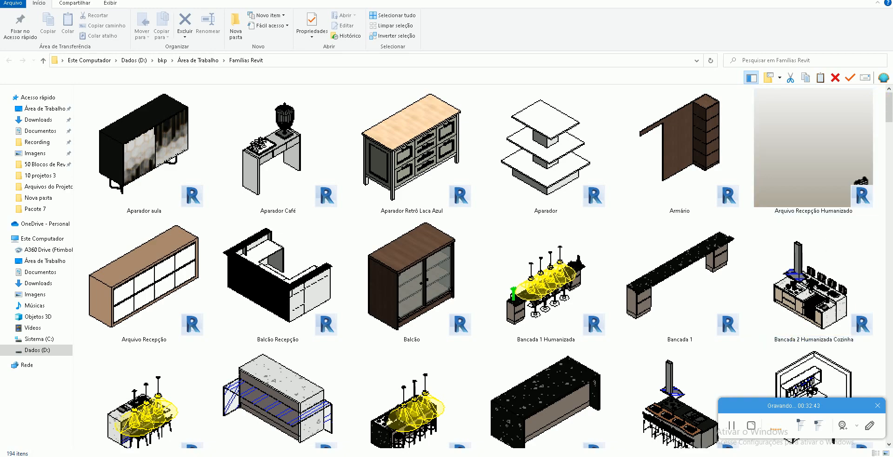
{"action": "key", "text": "super+d"}
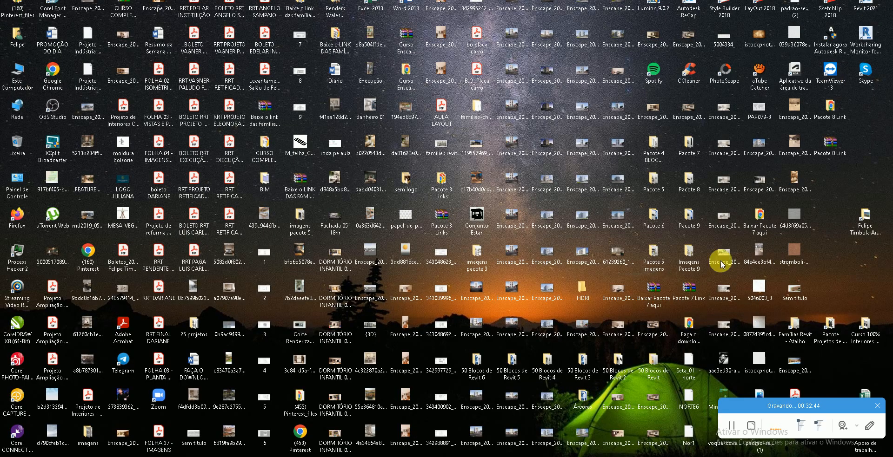
- Browse the Revit families in the desktop folders 50 Blocos de Revit 3 and Pacote 4 BLOCOS REVIT
{"action": "double_click", "coordinate": [572, 367]}
{"action": "scroll", "coordinate": [592, 344], "scroll_direction": "down", "scroll_amount": 3}
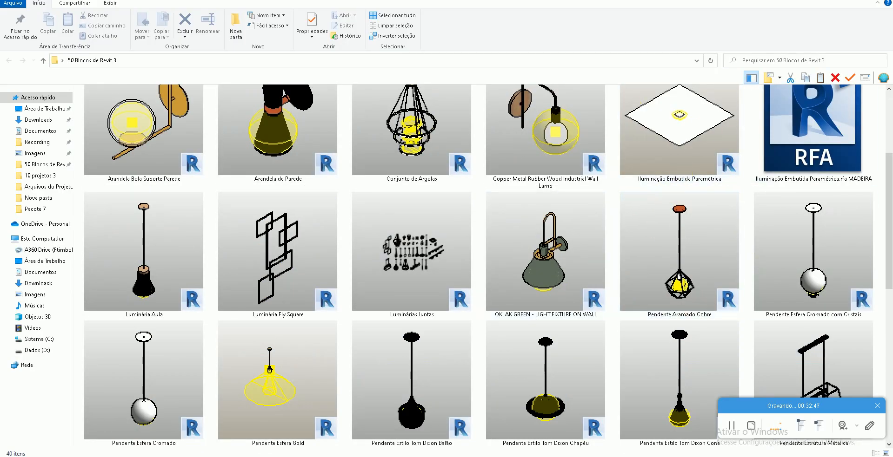
{"action": "key", "text": "super+d"}
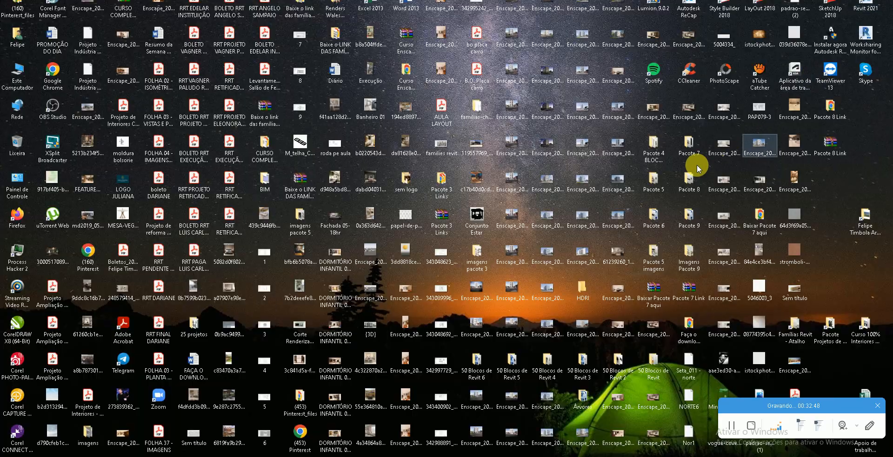
{"action": "double_click", "coordinate": [662, 147]}
{"action": "scroll", "coordinate": [763, 297], "scroll_direction": "down", "scroll_amount": 15}
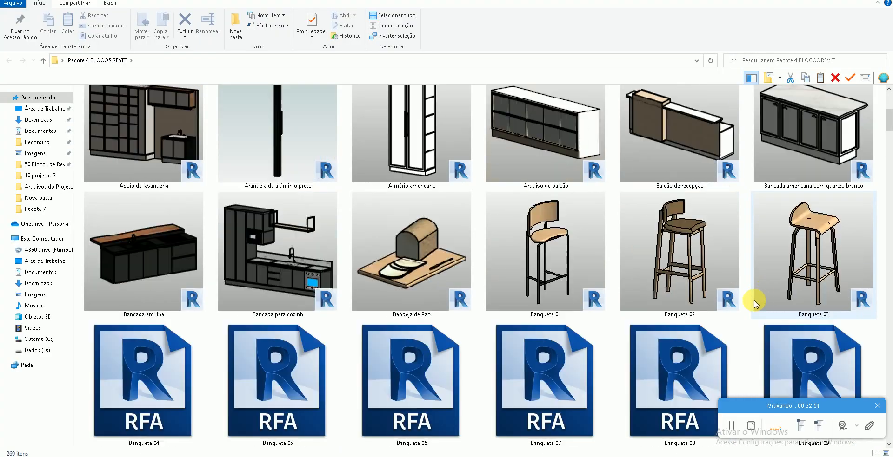
{"action": "scroll", "coordinate": [763, 325], "scroll_direction": "down", "scroll_amount": 3}
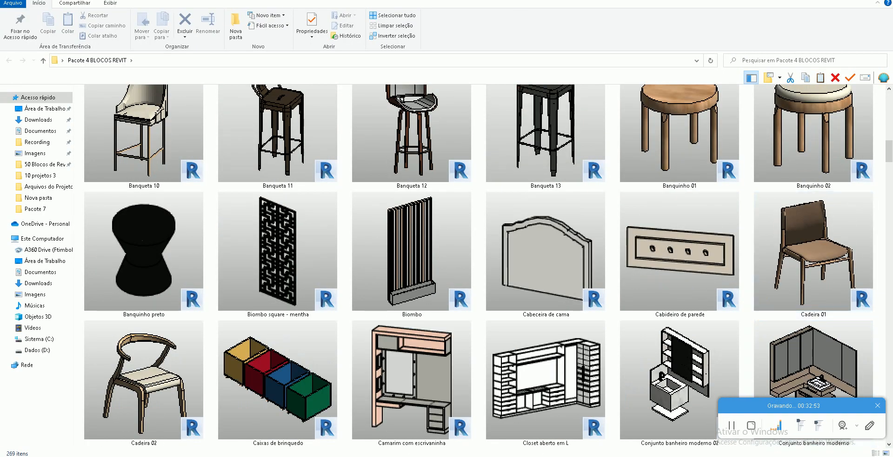
- Browse the furniture families in the desktop folder Pacote 5 and leave the folder
{"action": "key", "text": "super+d"}
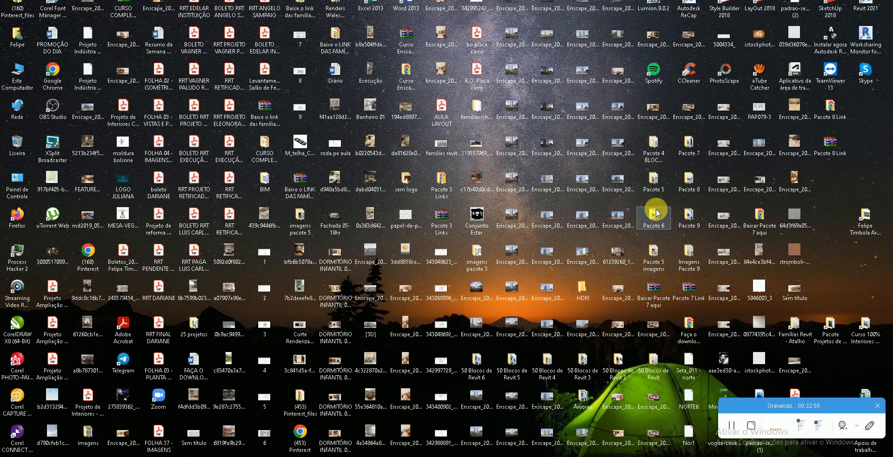
{"action": "double_click", "coordinate": [654, 177]}
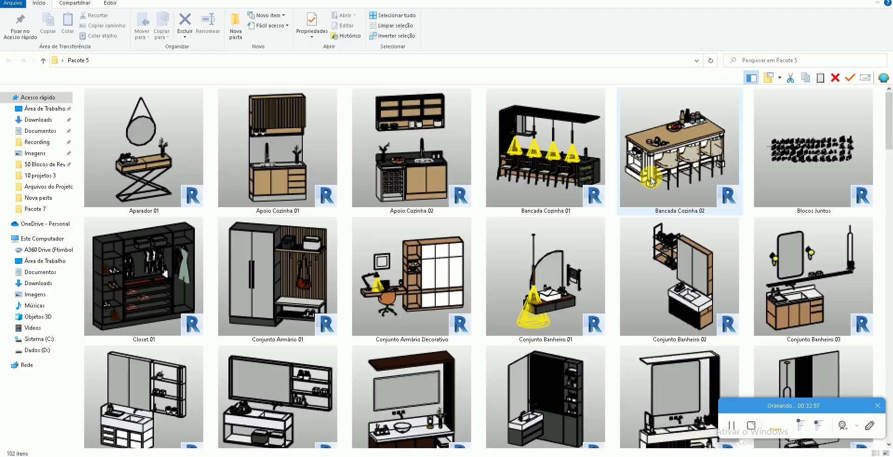
{"action": "scroll", "coordinate": [651, 200], "scroll_direction": "down", "scroll_amount": 5}
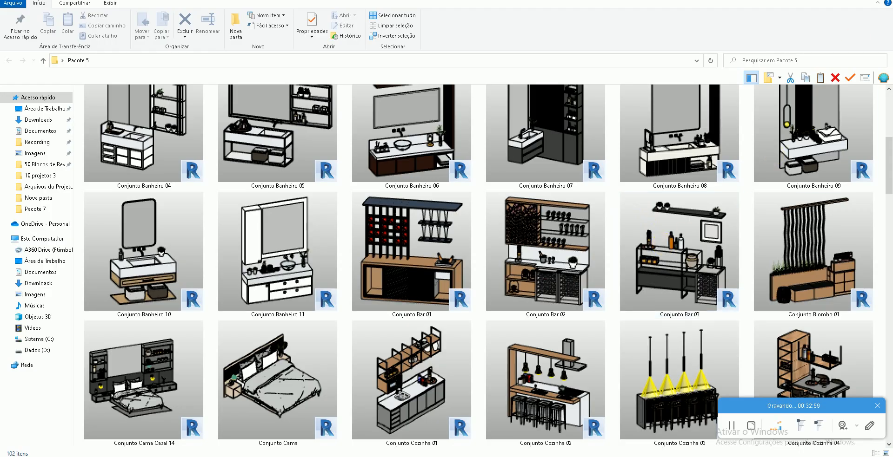
{"action": "left_click", "coordinate": [876, 6]}
- Browse the furniture families in the desktop folder Pacote 6 and close the folder
{"action": "left_click", "coordinate": [653, 227]}
{"action": "double_click", "coordinate": [653, 227]}
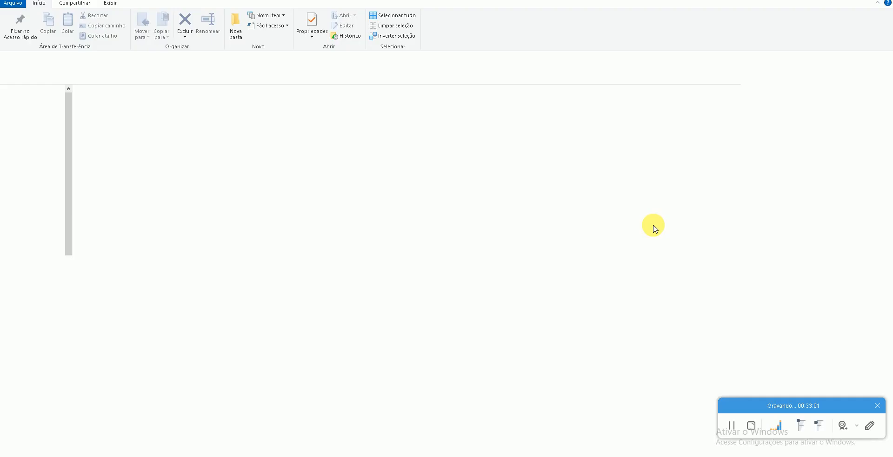
{"action": "scroll", "coordinate": [561, 267], "scroll_direction": "down", "scroll_amount": 5}
{"action": "scroll", "coordinate": [496, 222], "scroll_direction": "down", "scroll_amount": 3}
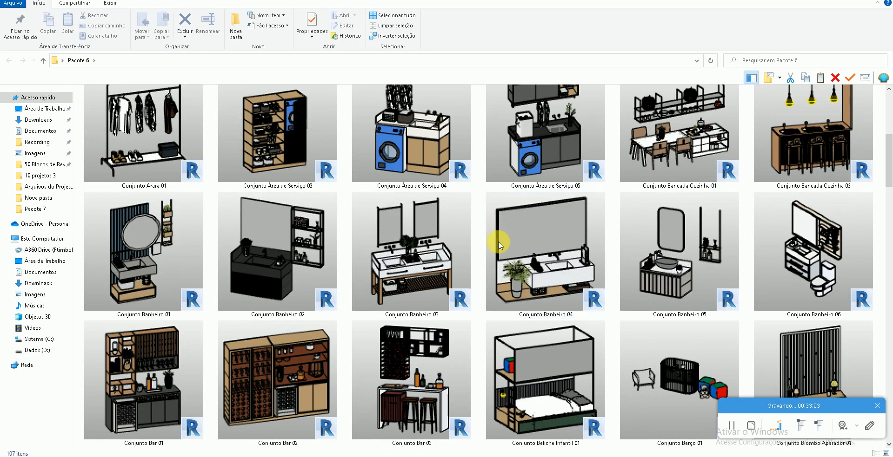
{"action": "key", "text": "alt+F4"}
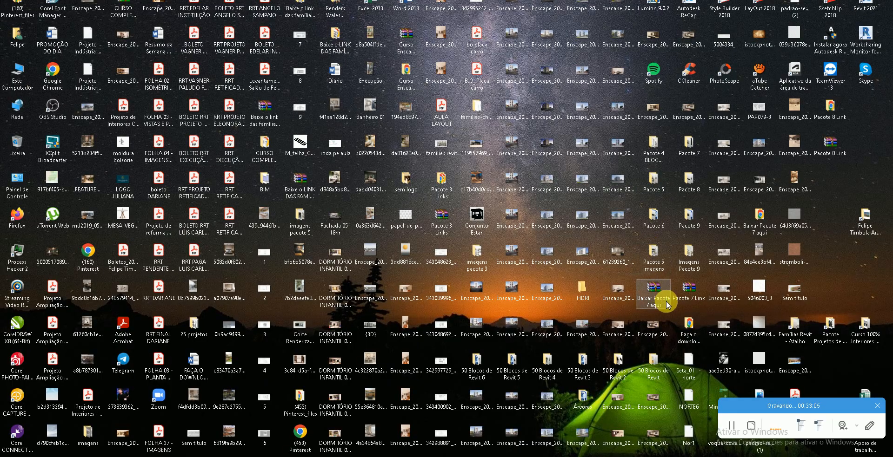
- Browse the kitchen, bedroom and home TV families in the desktop folder Pacote 7 and close the folder
{"action": "left_click", "coordinate": [689, 181]}
{"action": "double_click", "coordinate": [692, 148]}
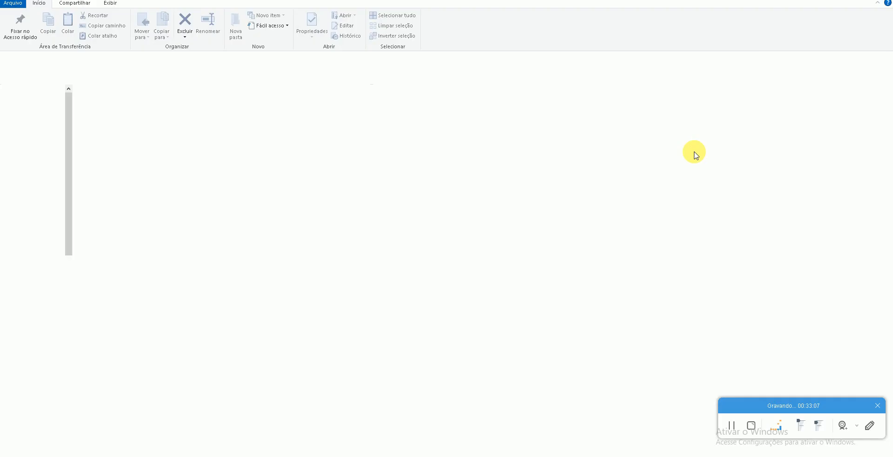
{"action": "scroll", "coordinate": [707, 281], "scroll_direction": "down", "scroll_amount": 5}
{"action": "scroll", "coordinate": [707, 281], "scroll_direction": "down", "scroll_amount": 9}
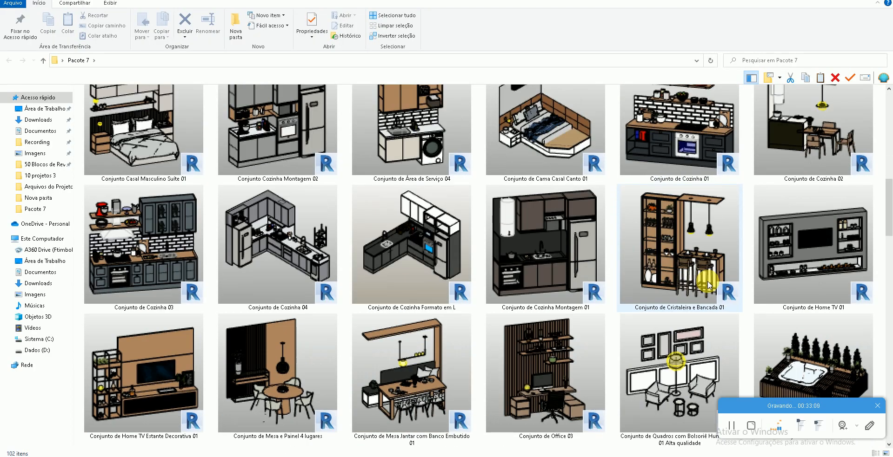
{"action": "key", "text": "alt+F4"}
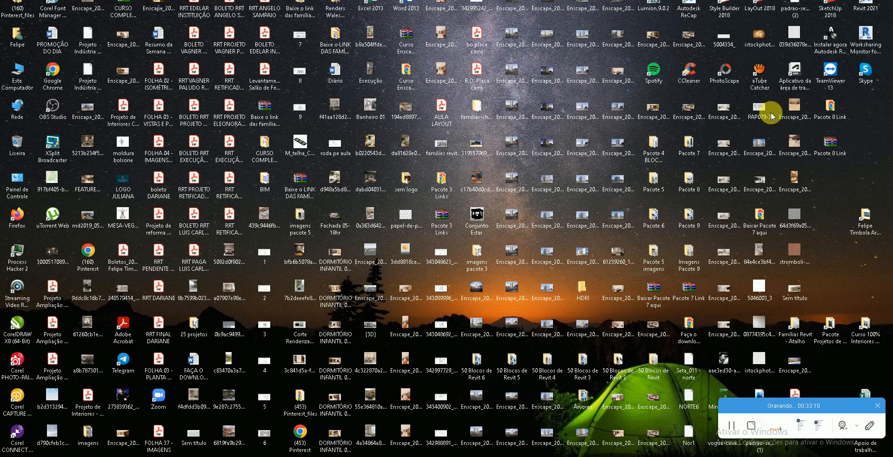
- View the decoration families in the desktop folder Pacote 8, close it, and browse the furniture families in Pacote 9
{"action": "double_click", "coordinate": [688, 177]}
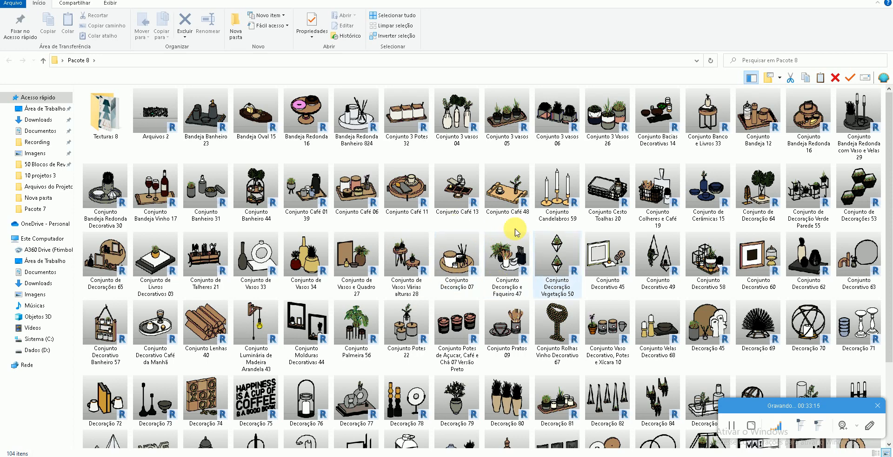
{"action": "key", "text": "alt+F4"}
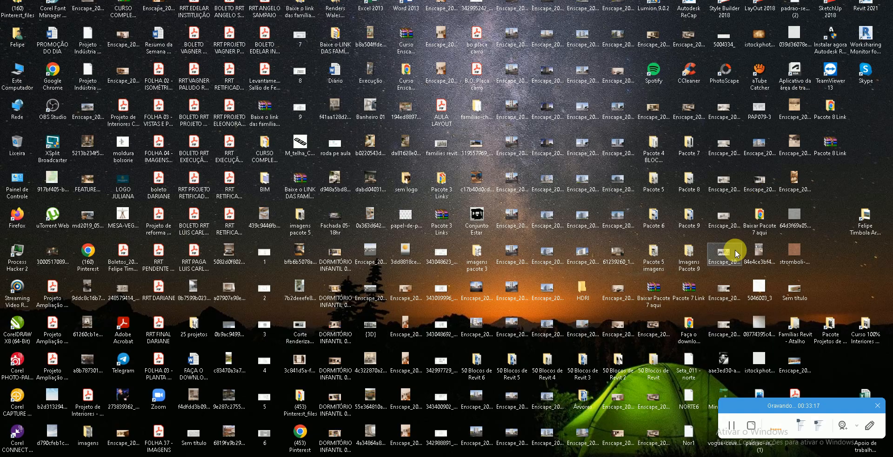
{"action": "double_click", "coordinate": [690, 227]}
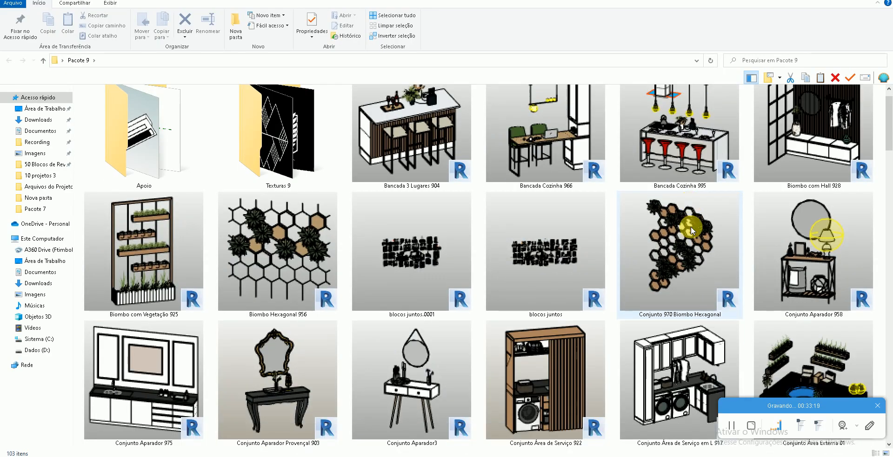
{"action": "scroll", "coordinate": [690, 227], "scroll_direction": "down", "scroll_amount": 8}
{"action": "scroll", "coordinate": [691, 227], "scroll_direction": "down", "scroll_amount": 5}
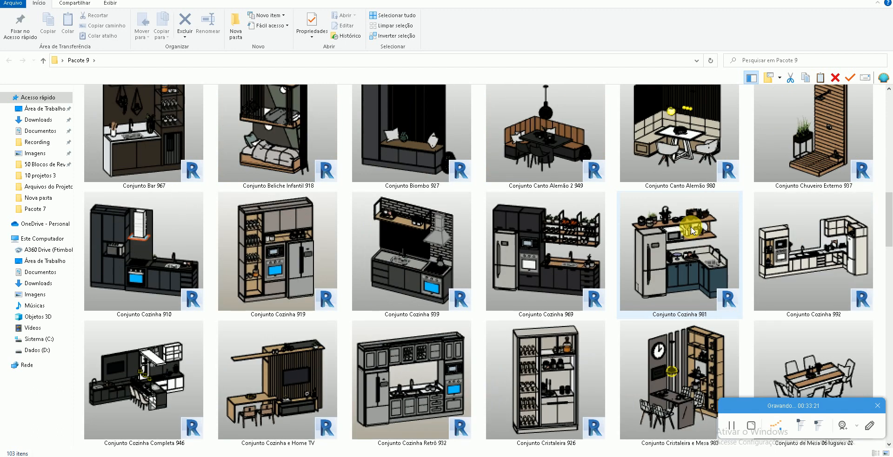